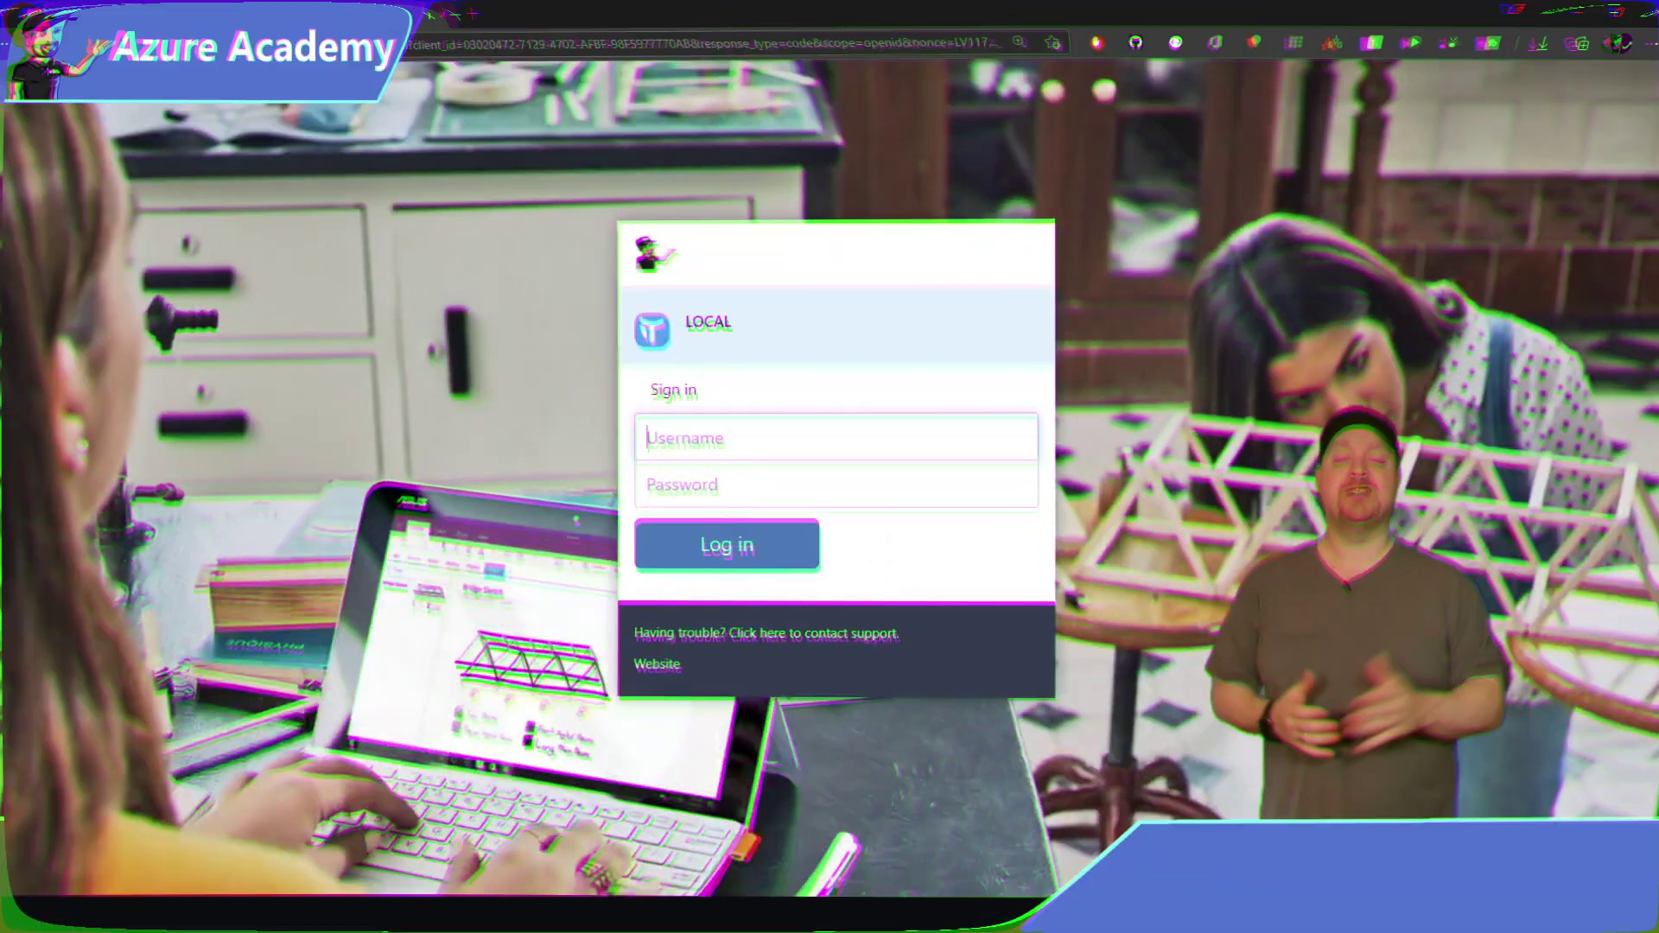
Sign in to Liquit Workspace as admin with the account password.
type("admin")
key("Tab")
type("***")
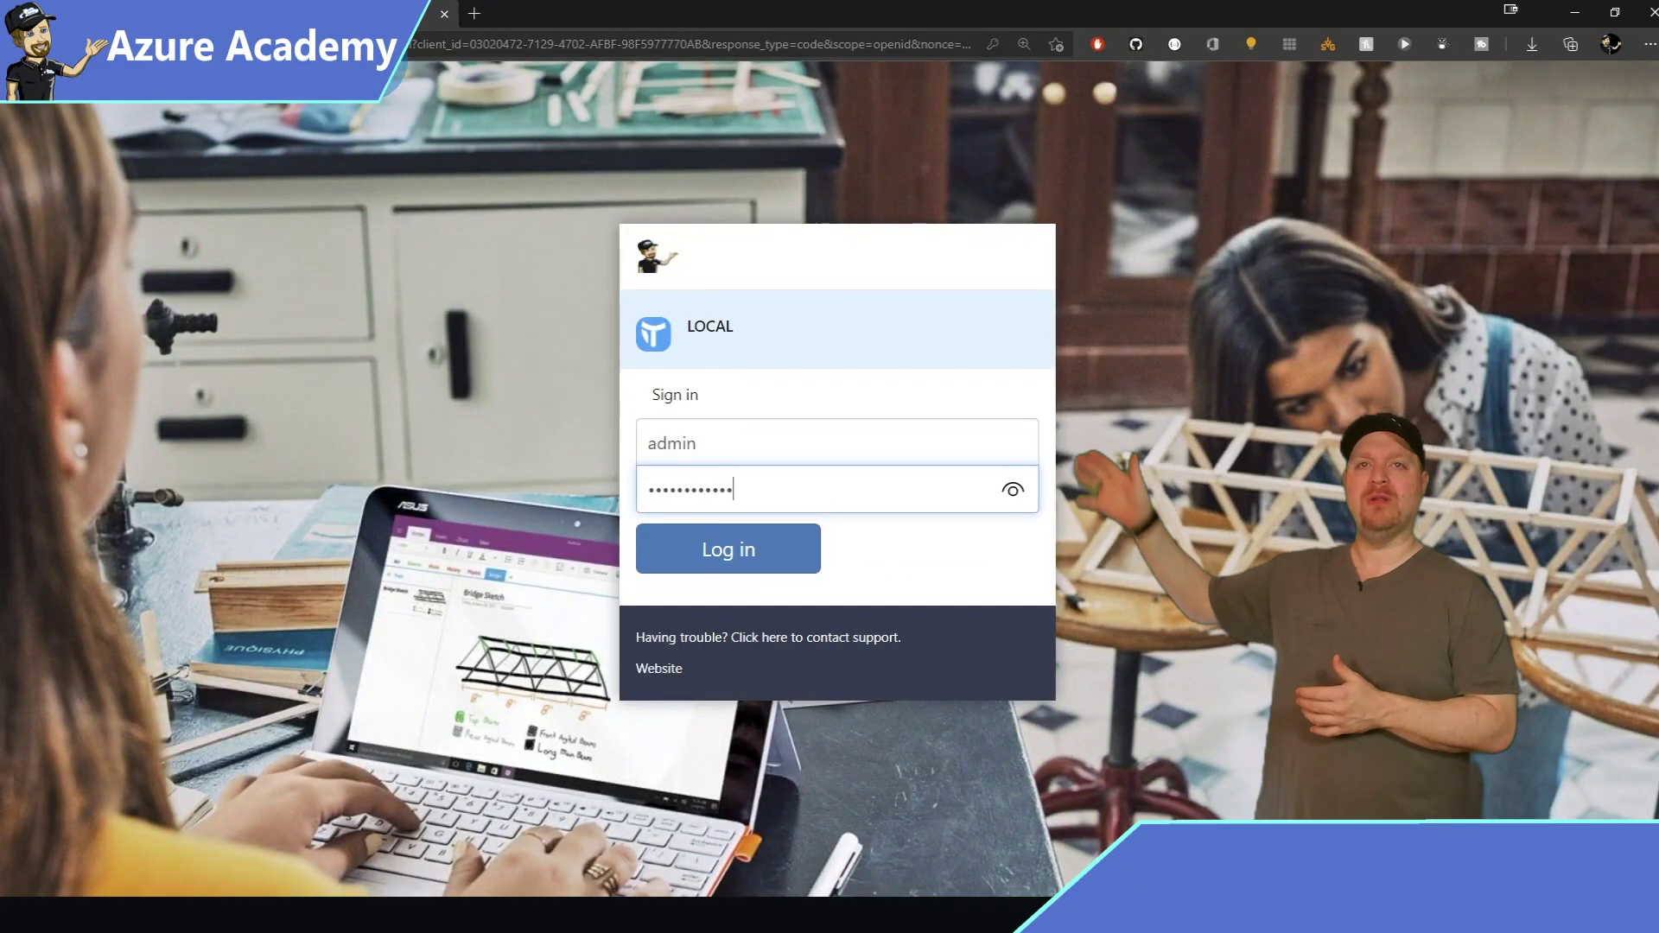
left_click(682, 537)
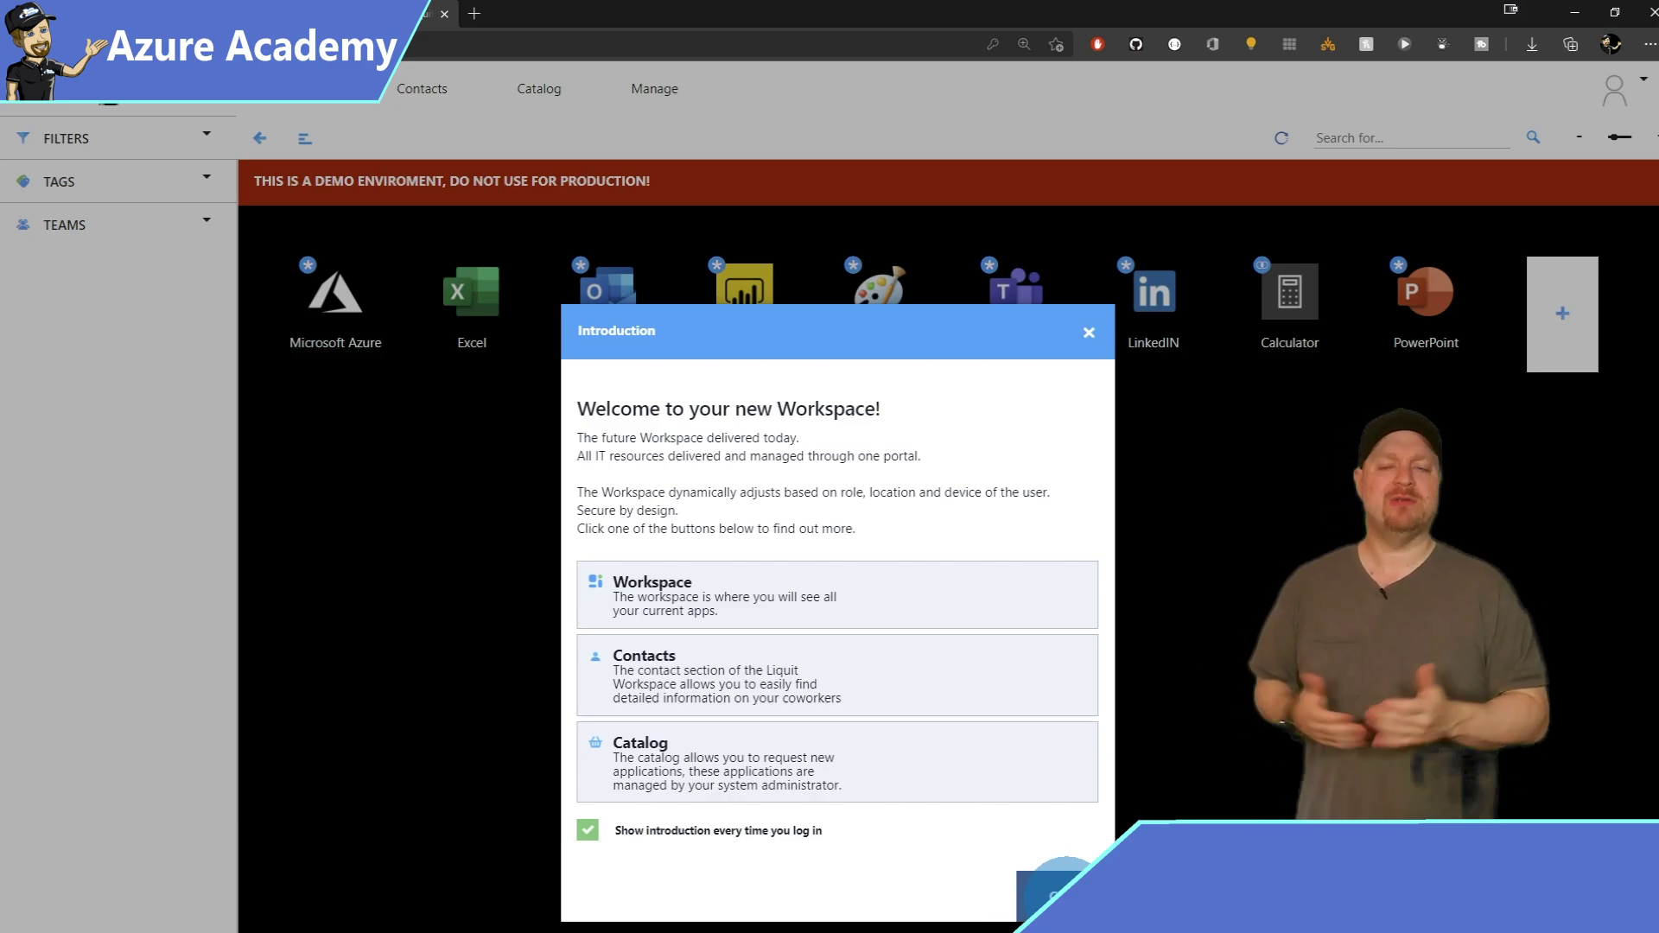
Dismiss the introduction and go to Manage > Identity Sources, which lists only LOCAL.
key("Escape")
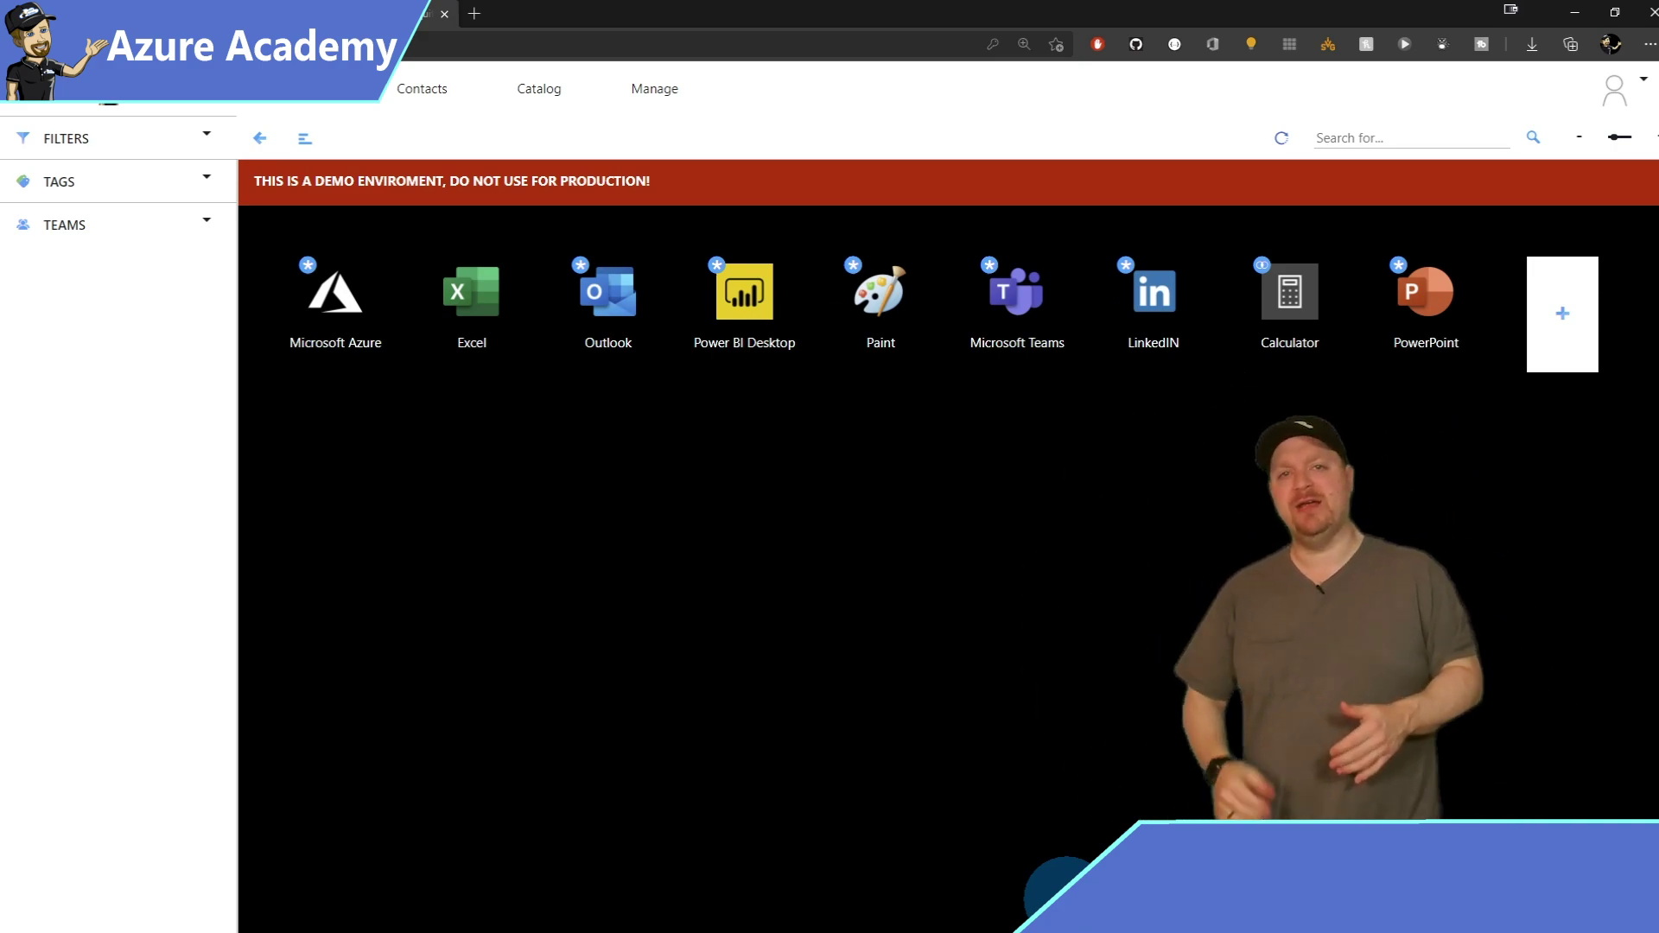
left_click(647, 97)
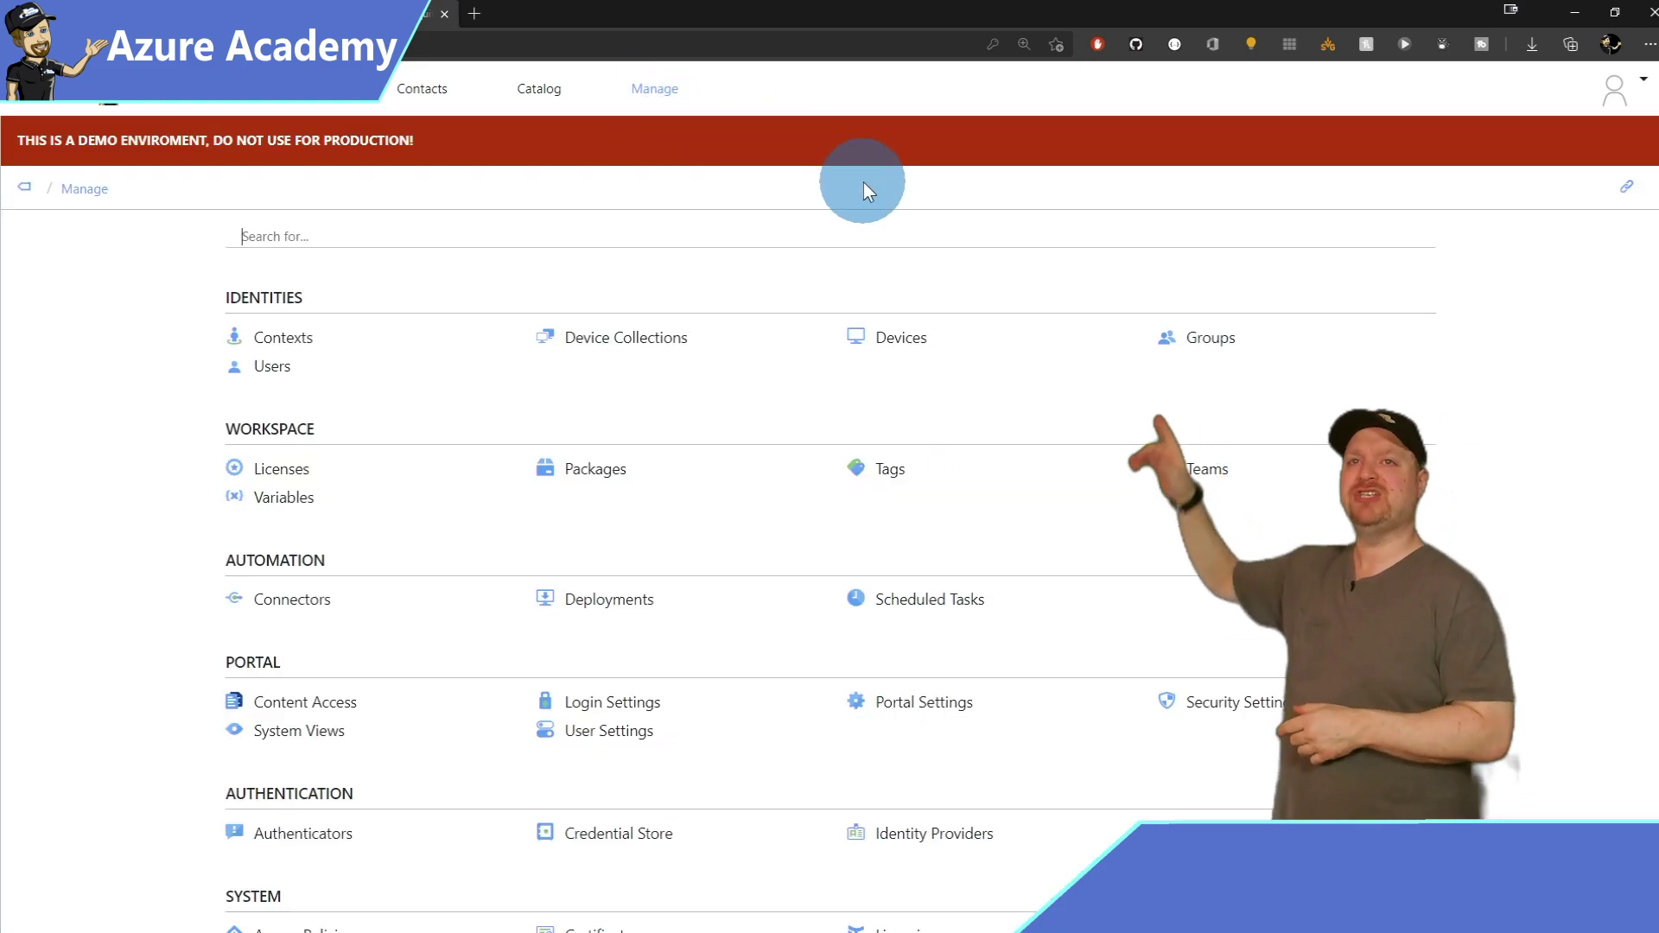
scroll(879, 304, "down", 2)
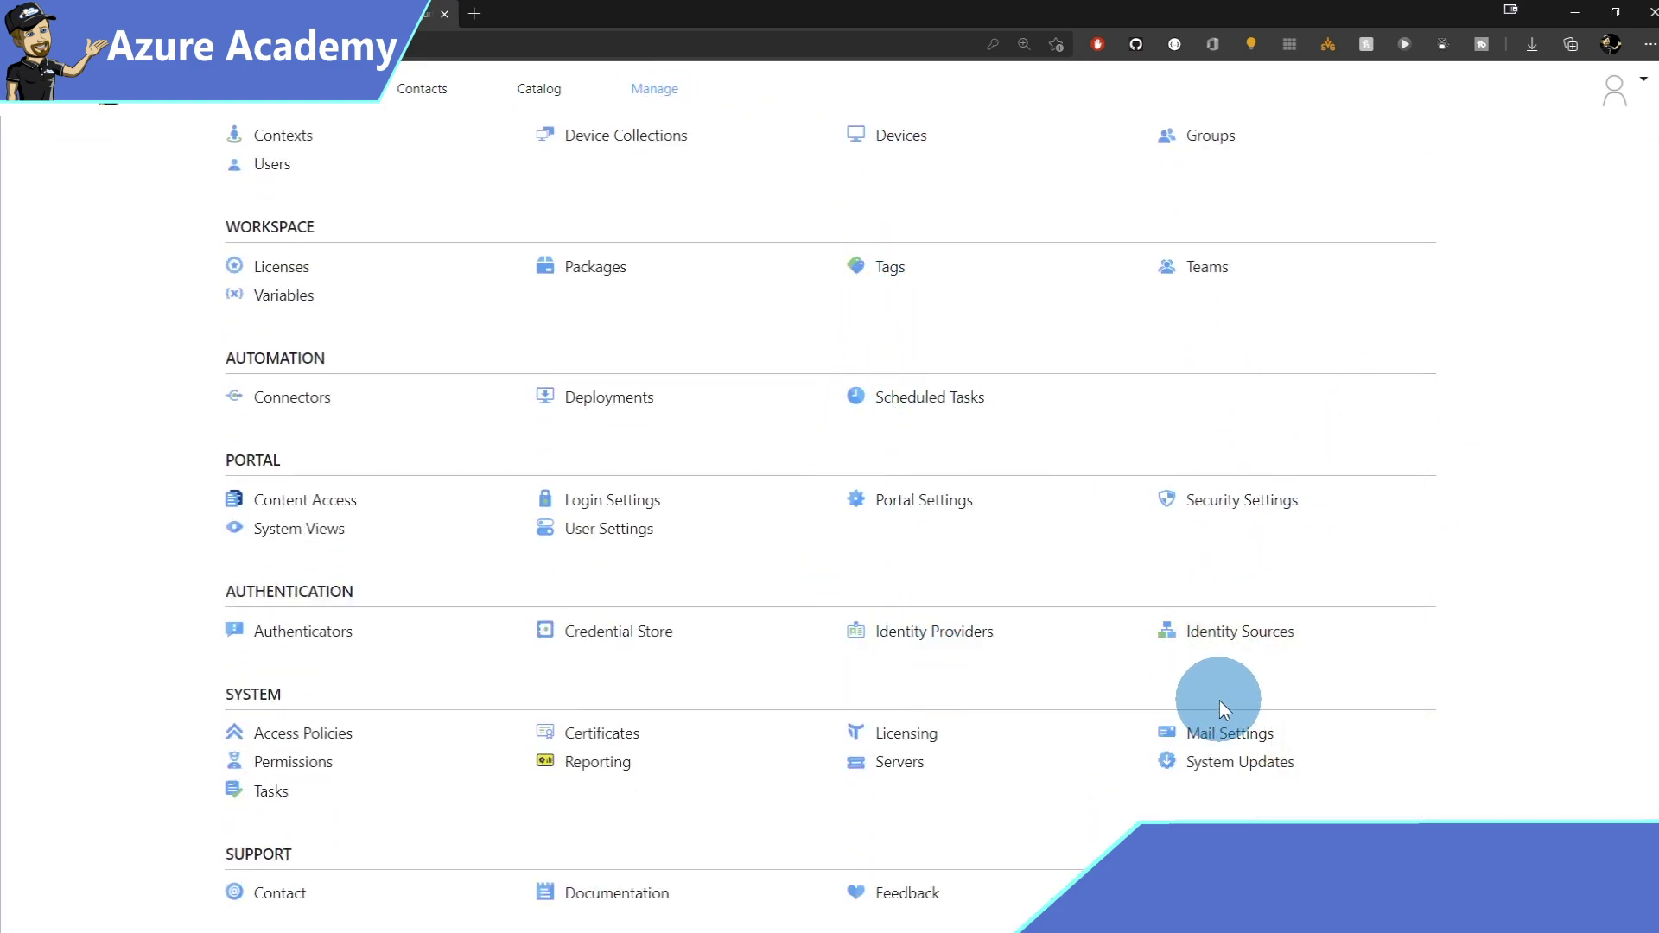
left_click(1239, 631)
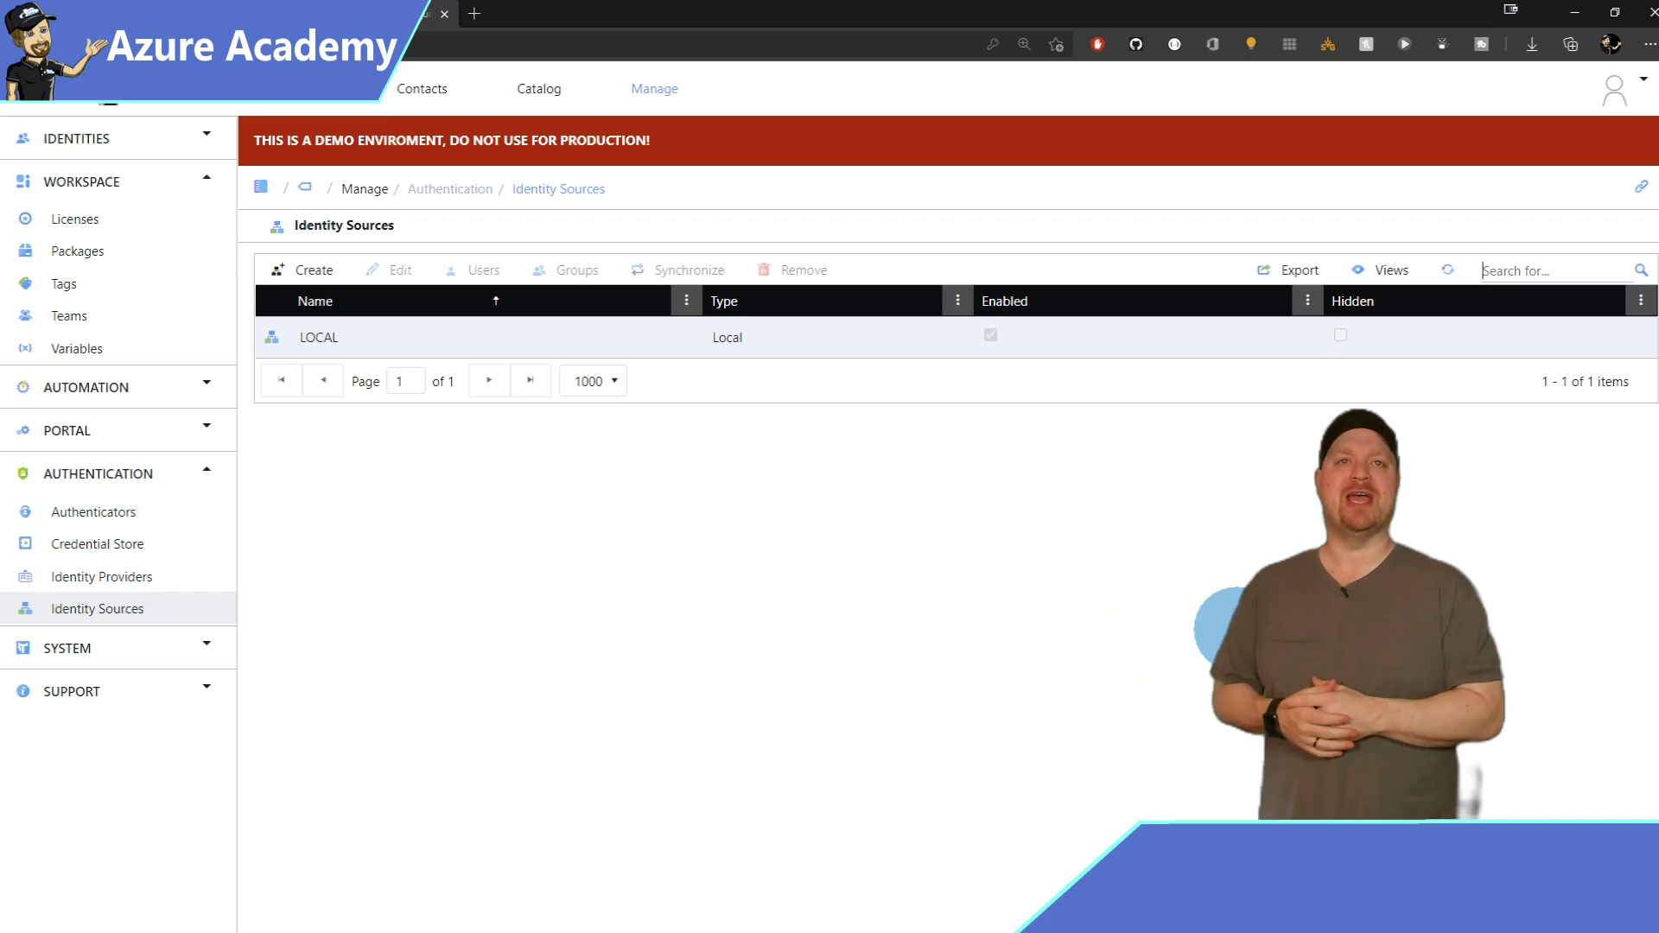
Choose Azure AD for a new identity source, name it MSAzureAcademy, and reach its settings.
left_click(314, 268)
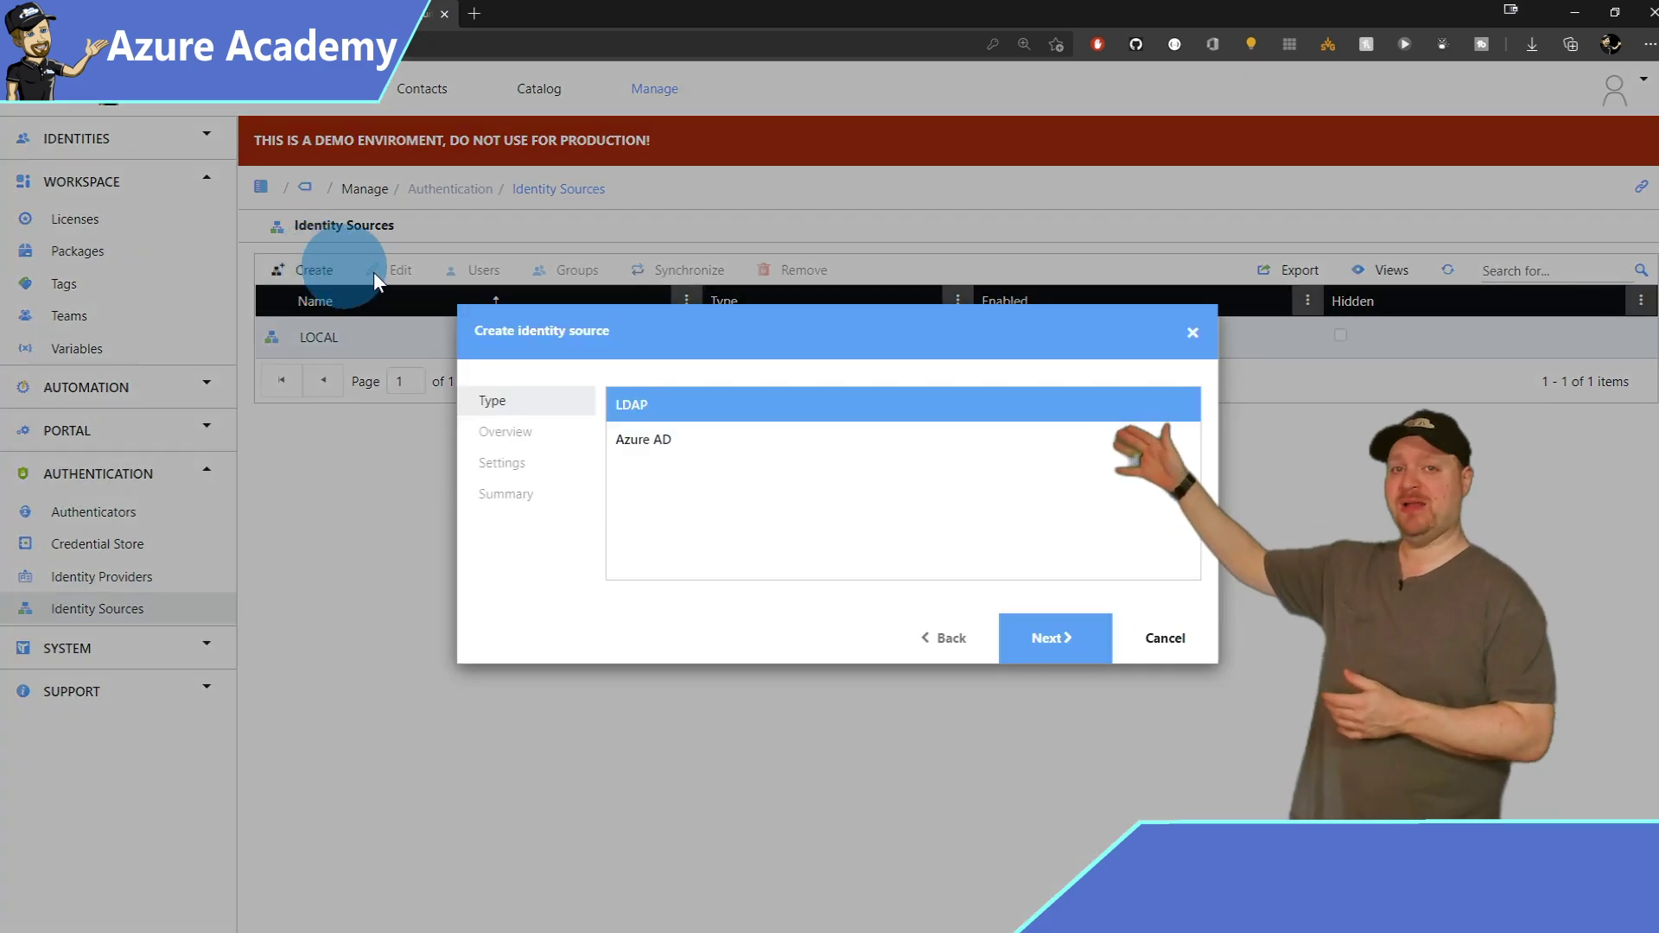
left_click(635, 442)
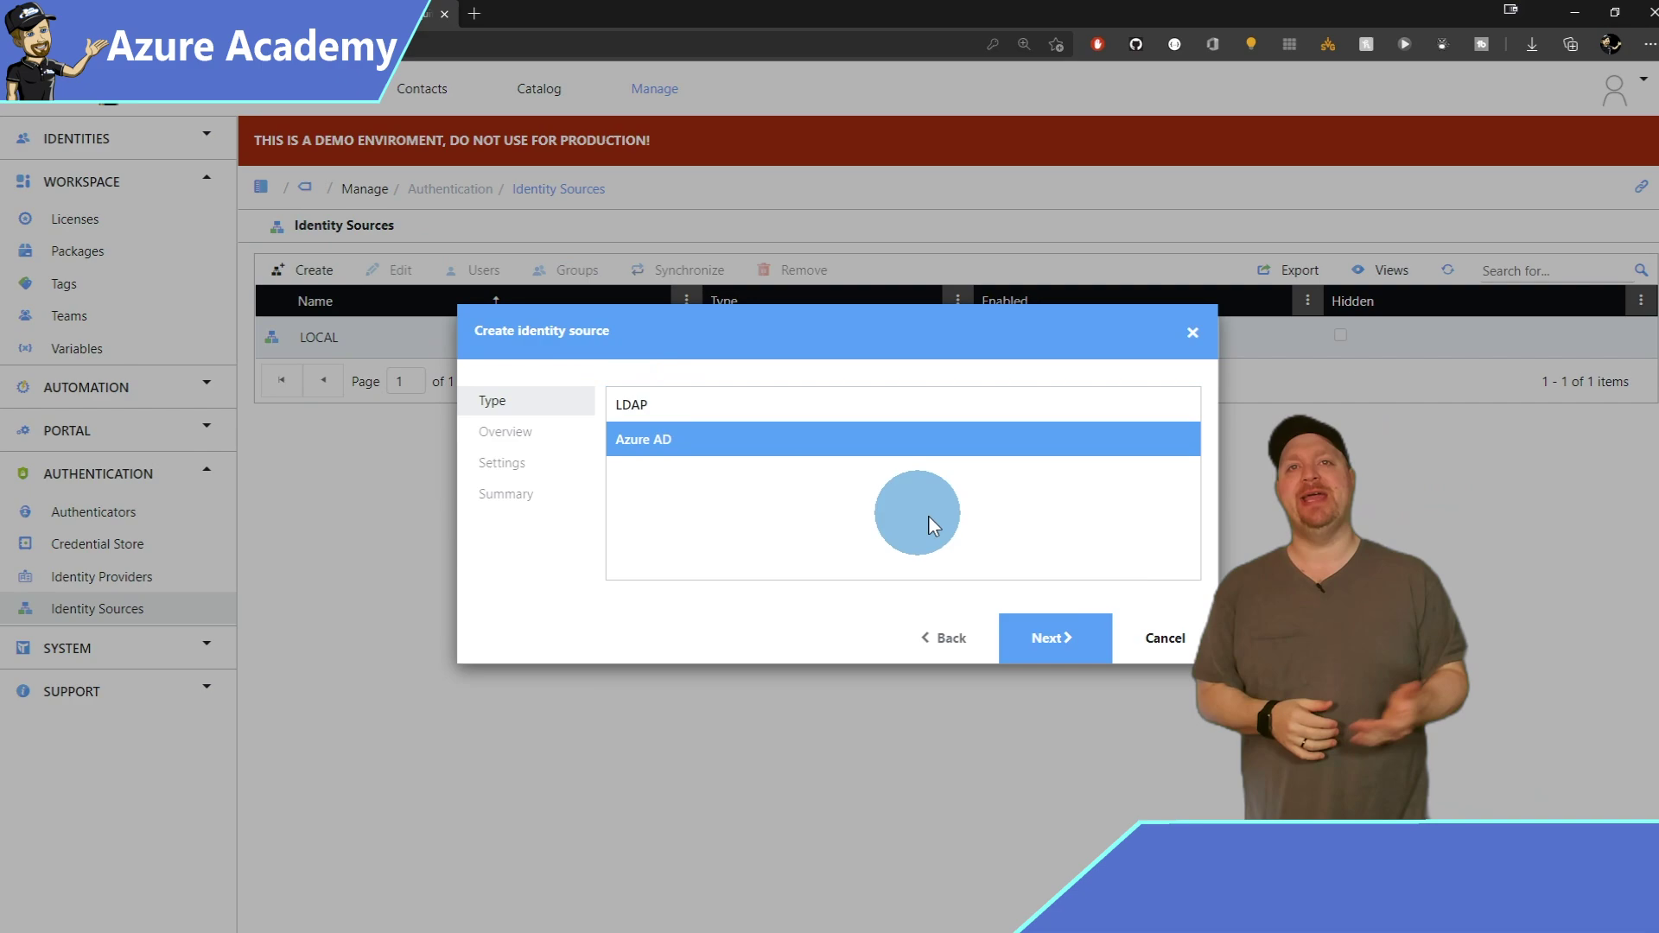
left_click(1062, 638)
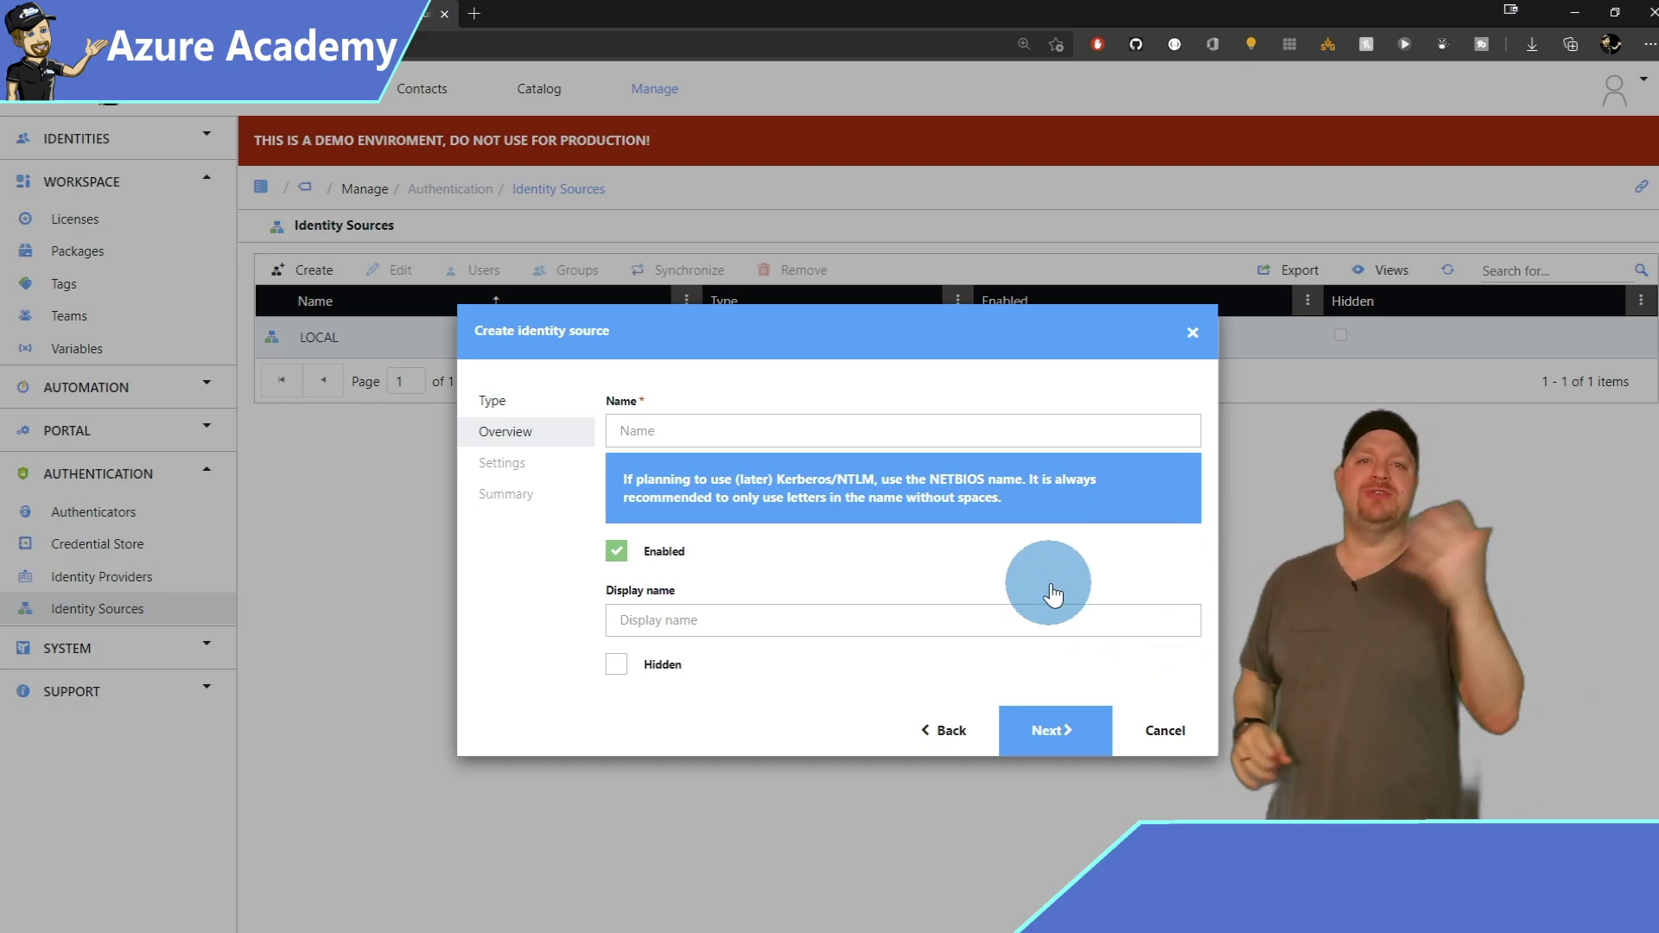
left_click(997, 428)
type("MSAzureAcademy")
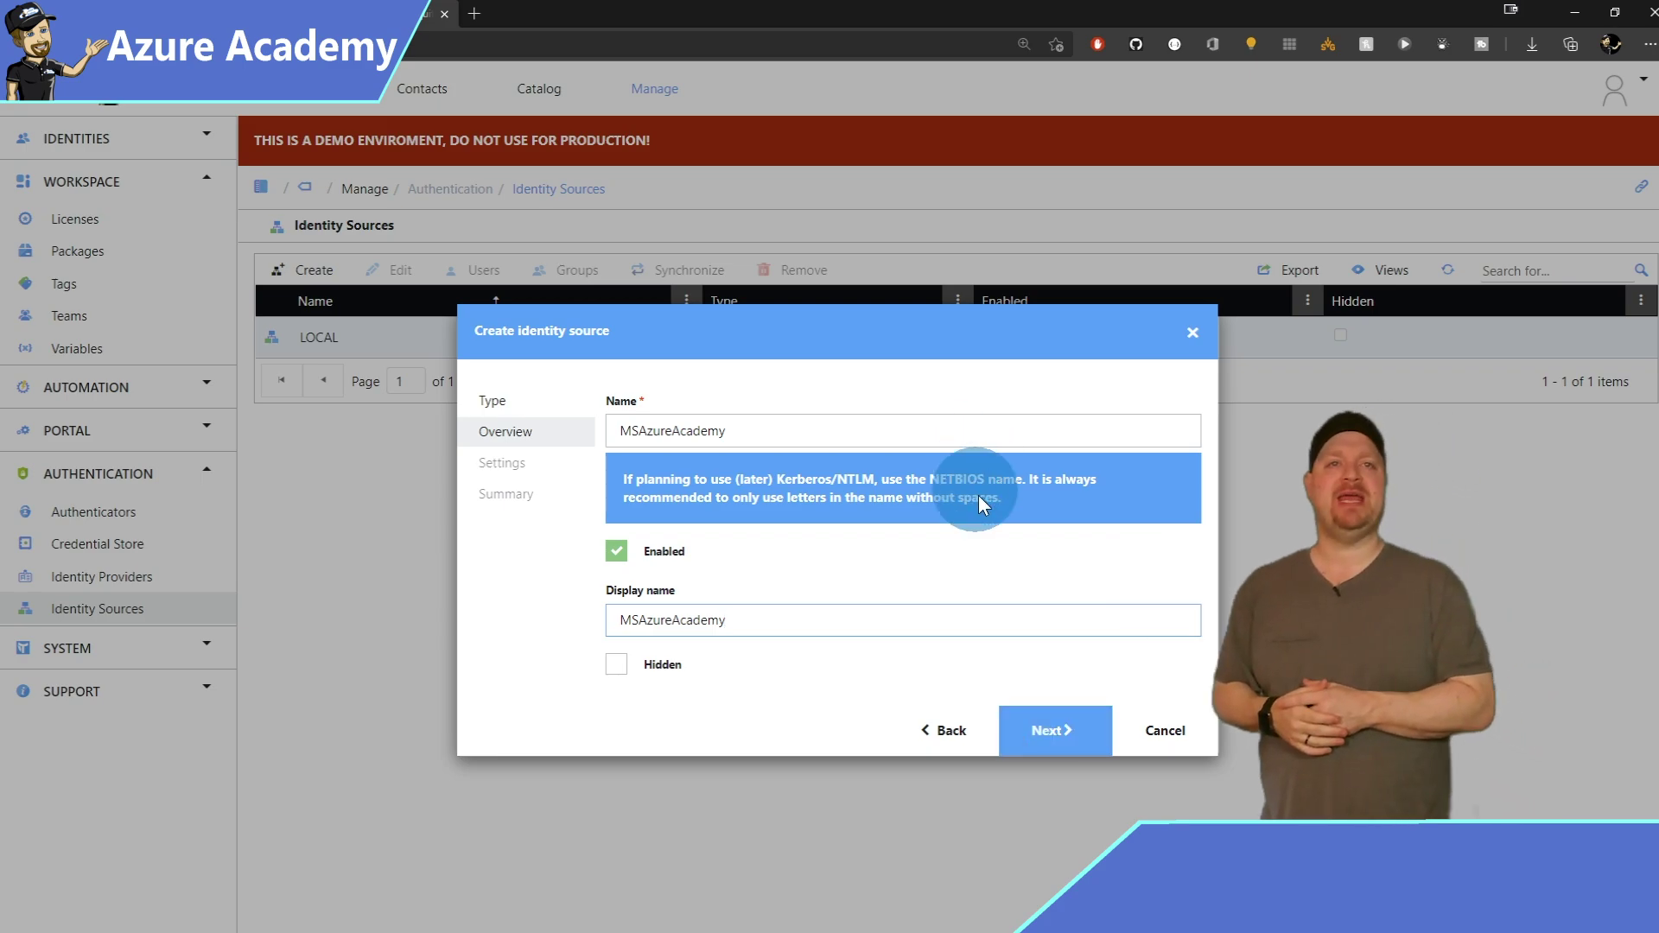
left_click(1063, 732)
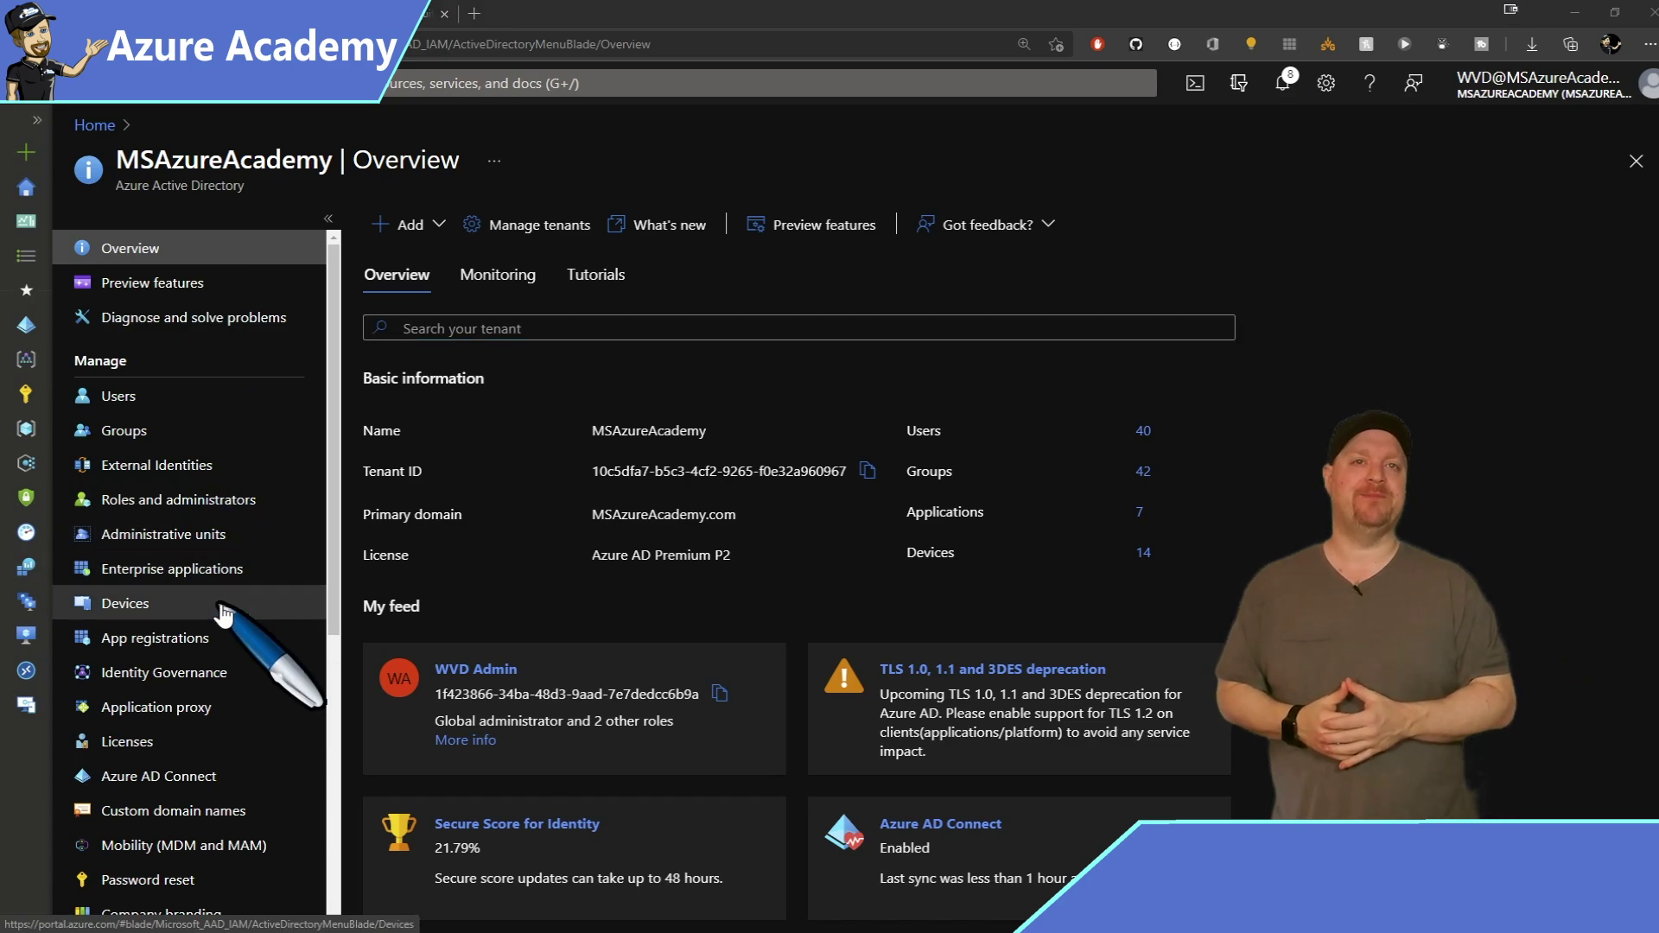
Register a new LIQUIT app with the Liquit token endpoint as its Web redirect URI.
left_click(268, 643)
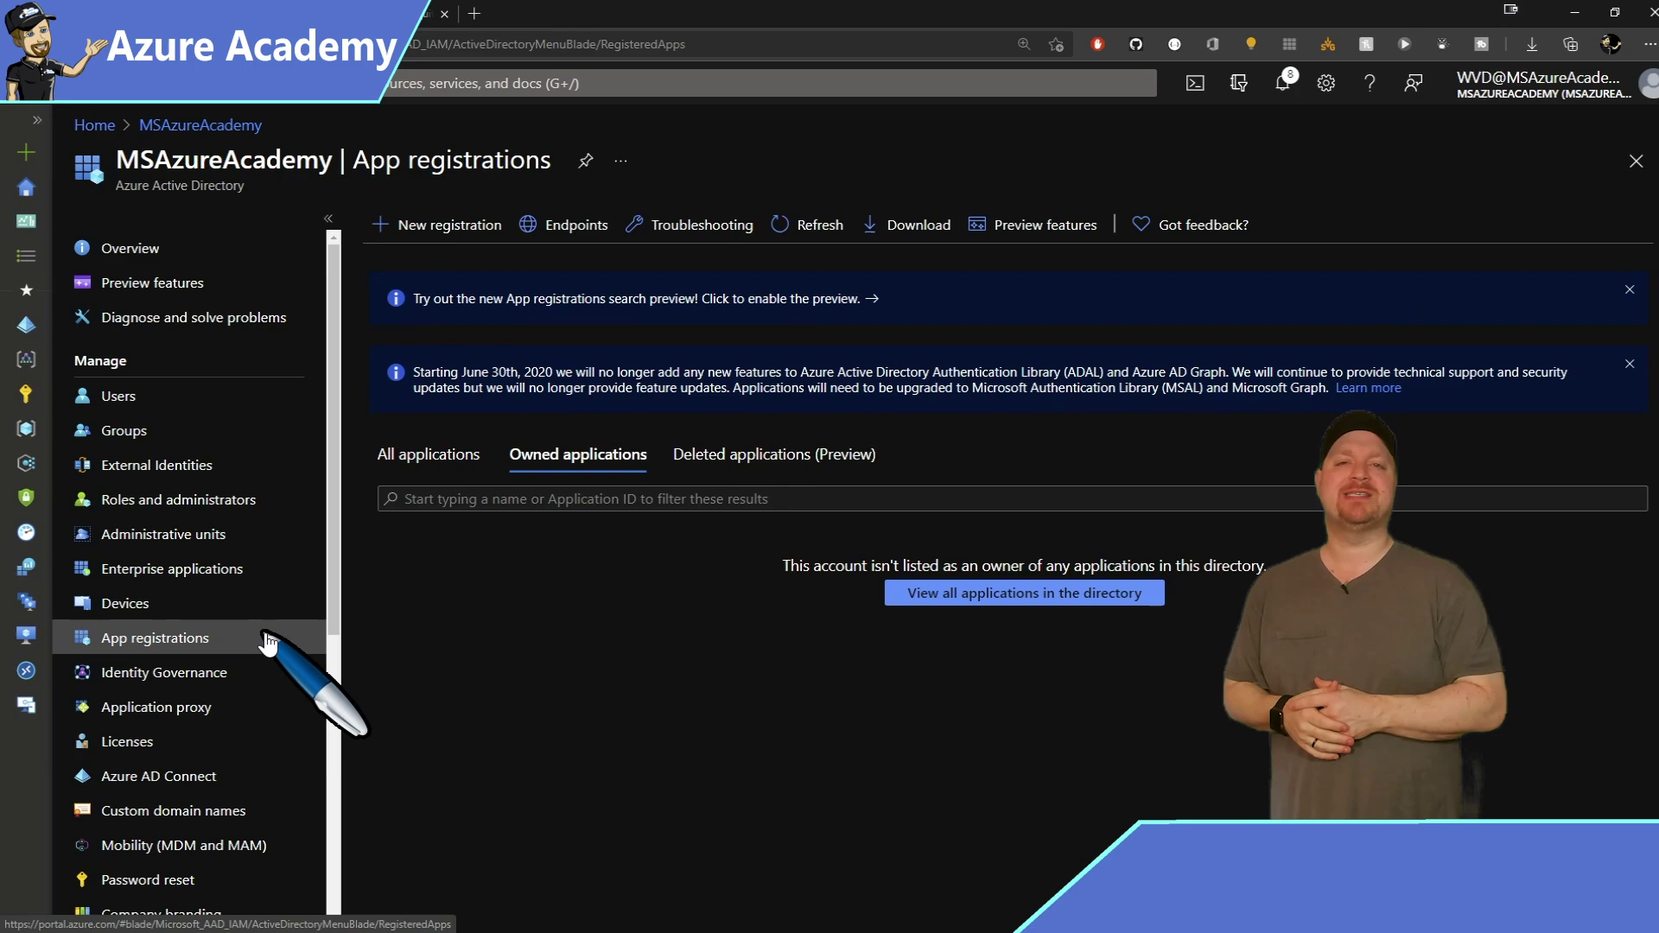
left_click(490, 234)
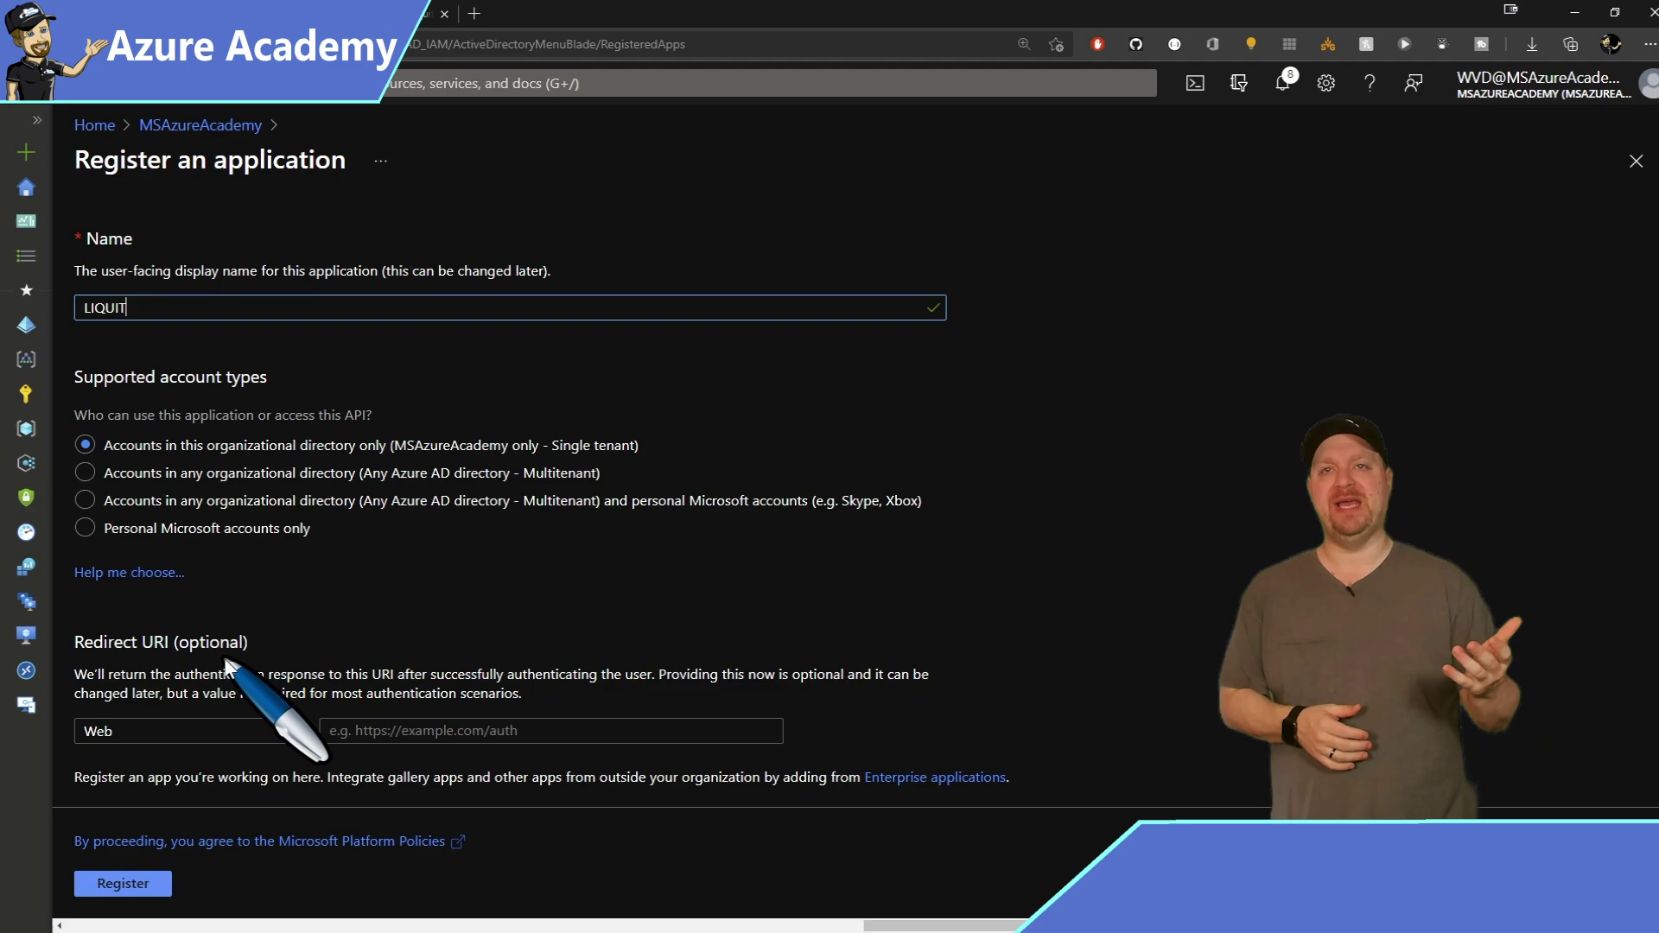
left_click(373, 730)
type("https://msazureacademy.liquit.com/api/auth/token/end")
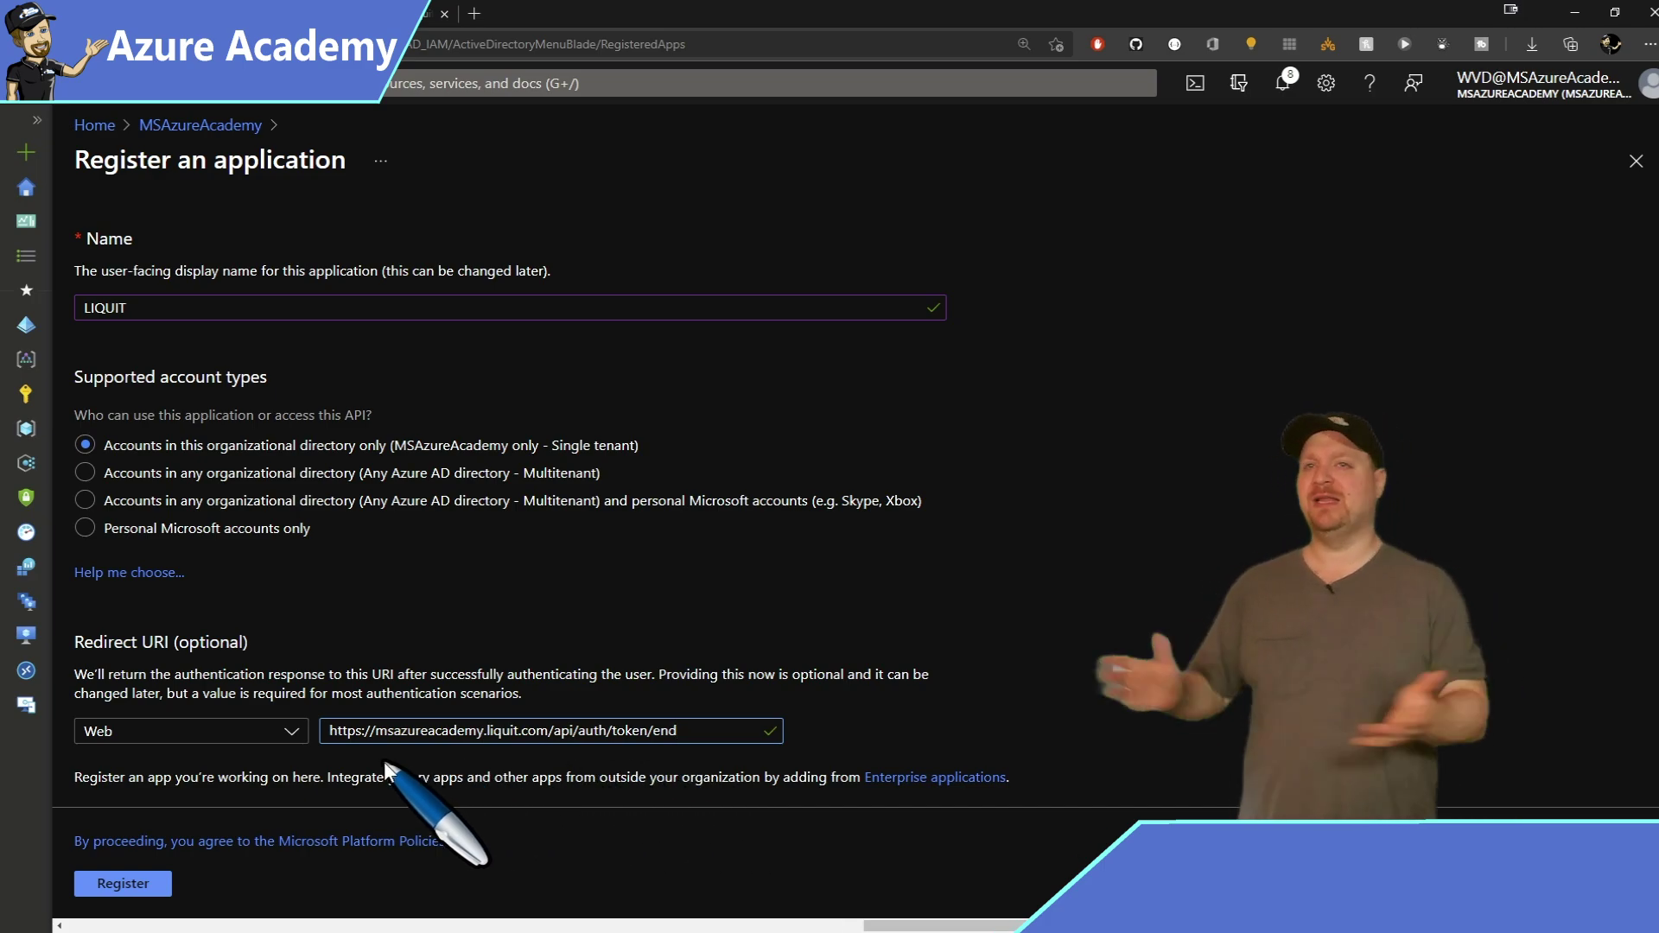
left_click(121, 885)
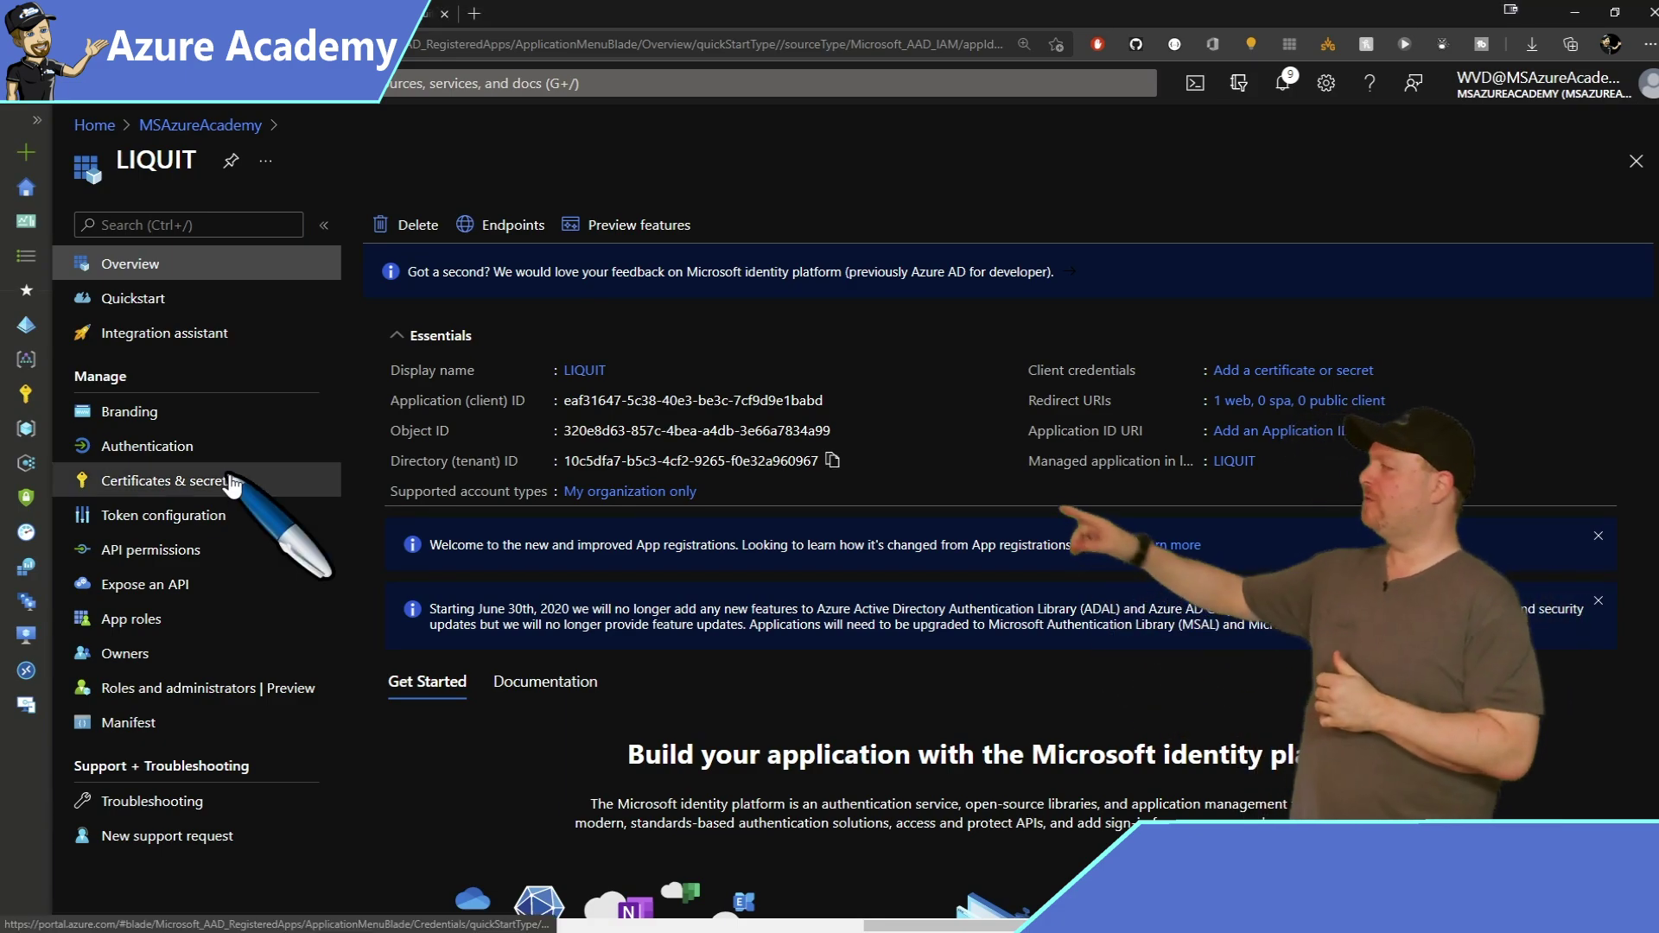
Add client secret 'LIQUIT Secret' with the default 6-month expiry, ending 1/21/2022.
left_click(164, 480)
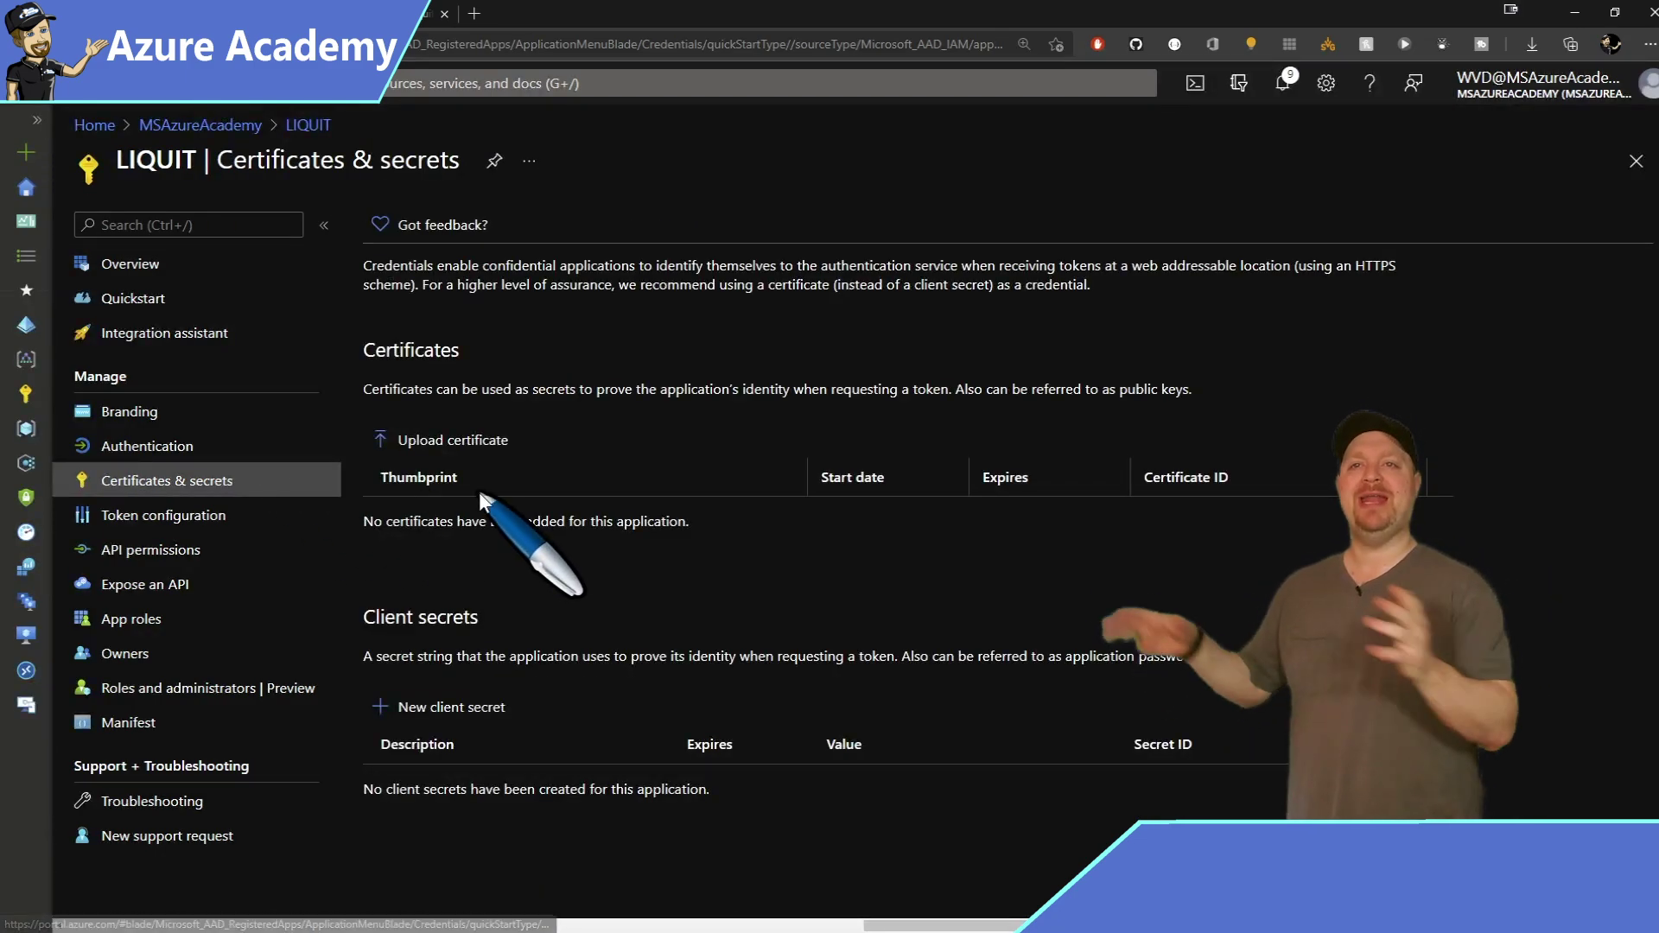
left_click(498, 705)
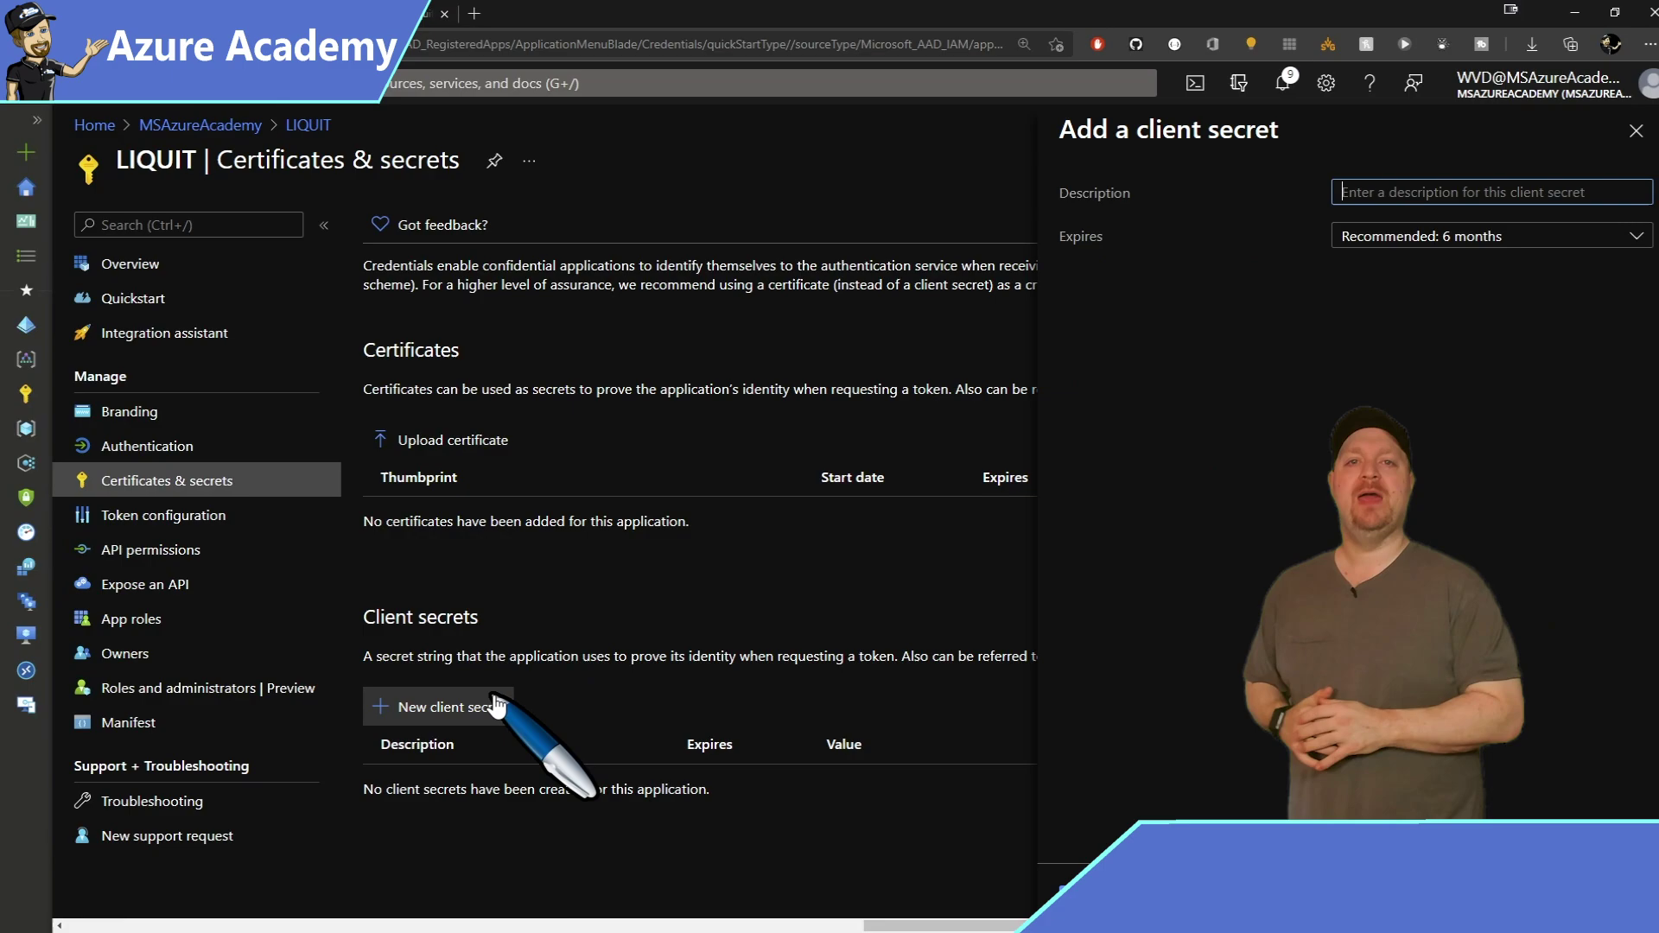
type("LIQUIT Secret")
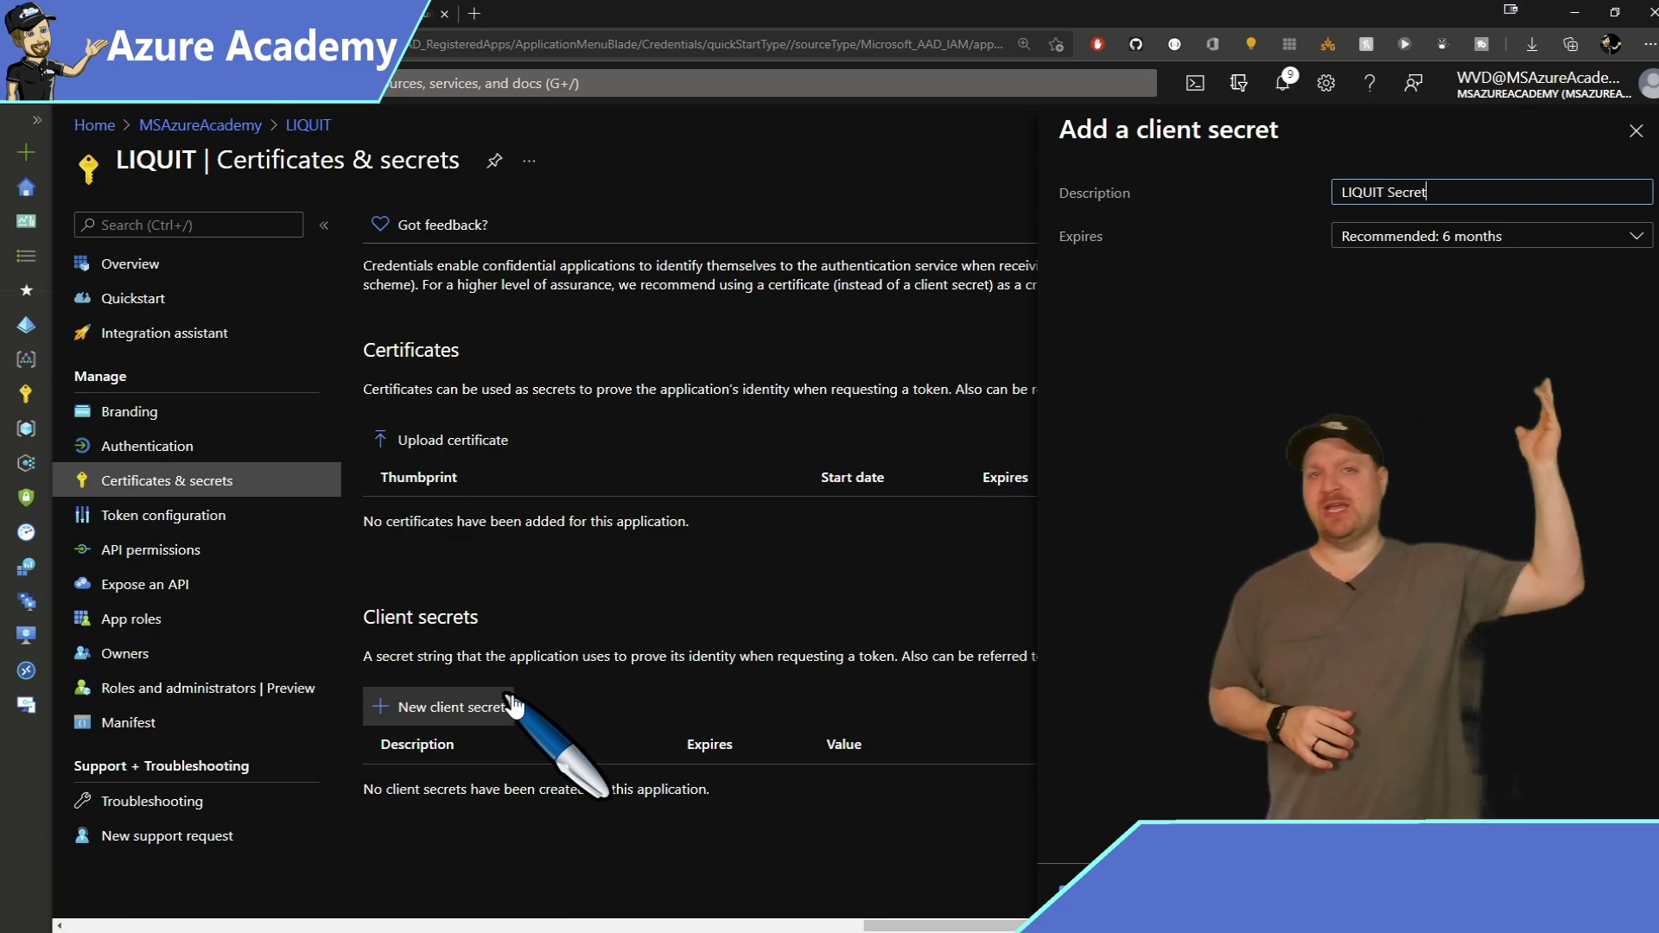
key("Tab")
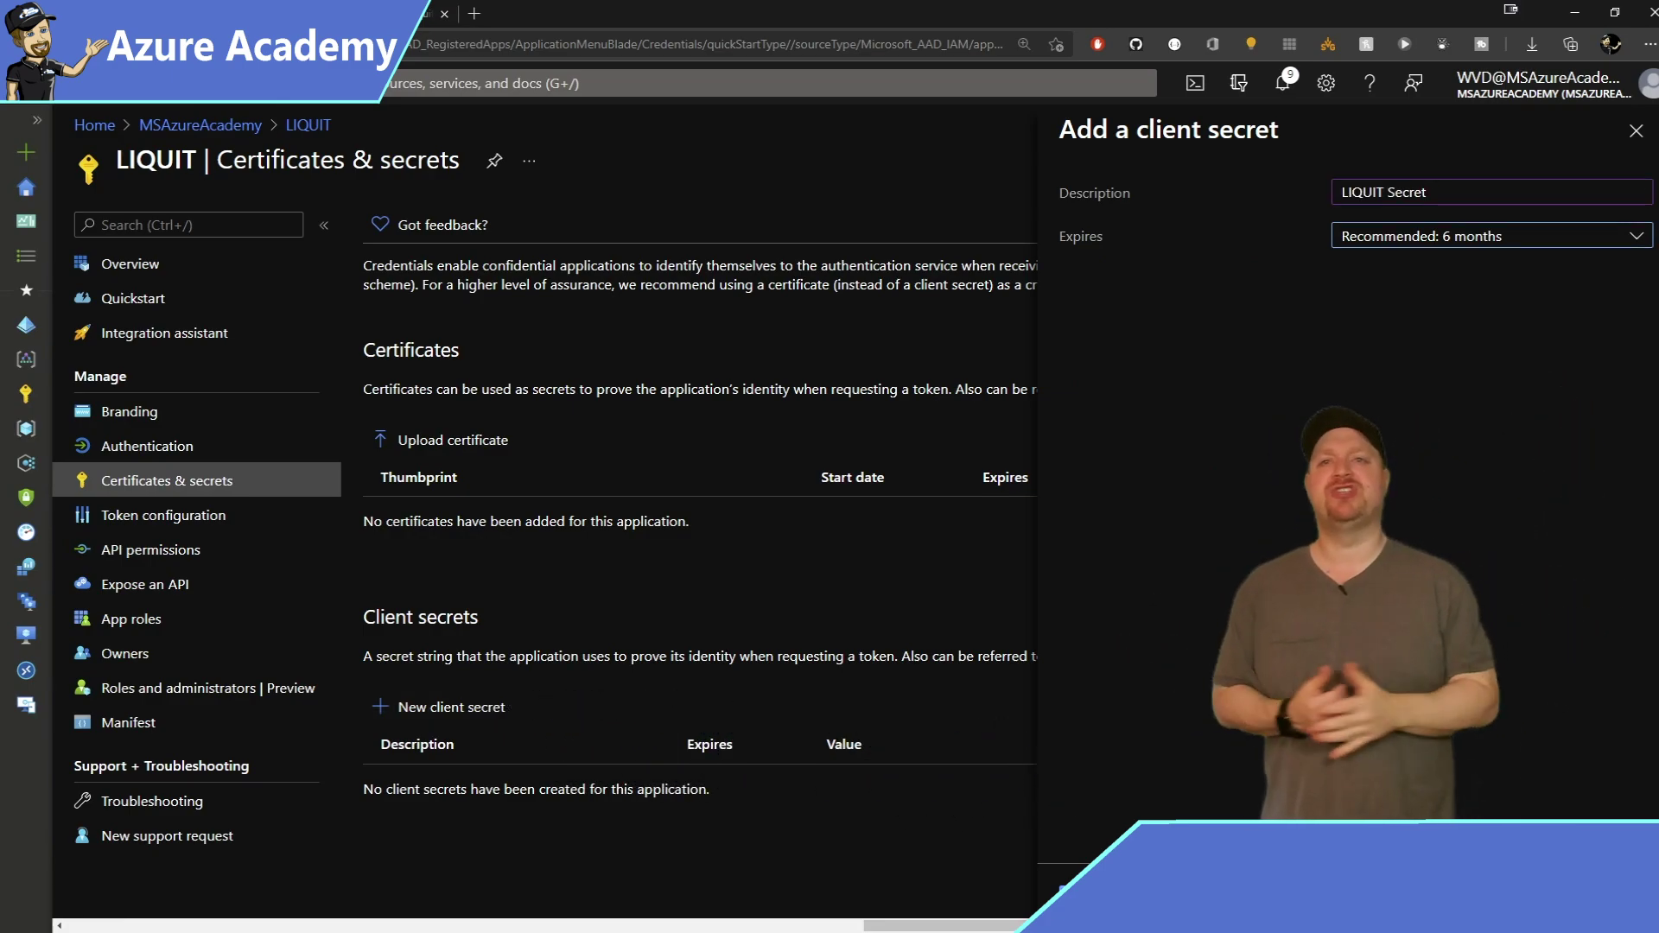
key("Return")
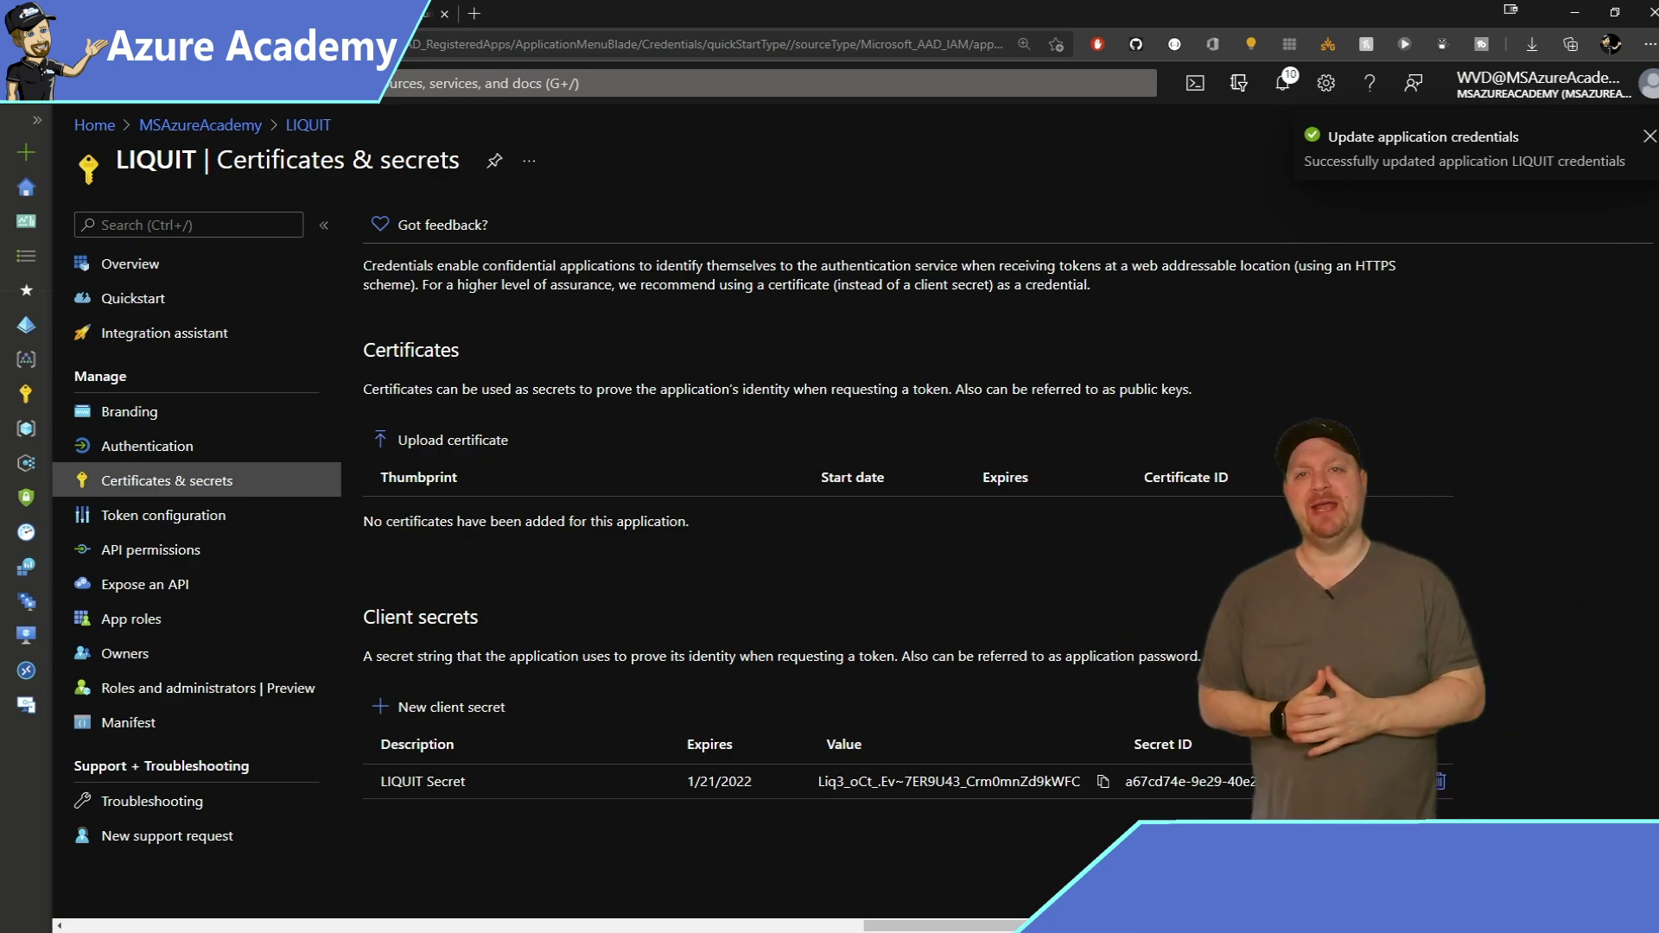
Add the Microsoft Graph application permission User.Read.All to the LIQUIT app.
left_click(155, 556)
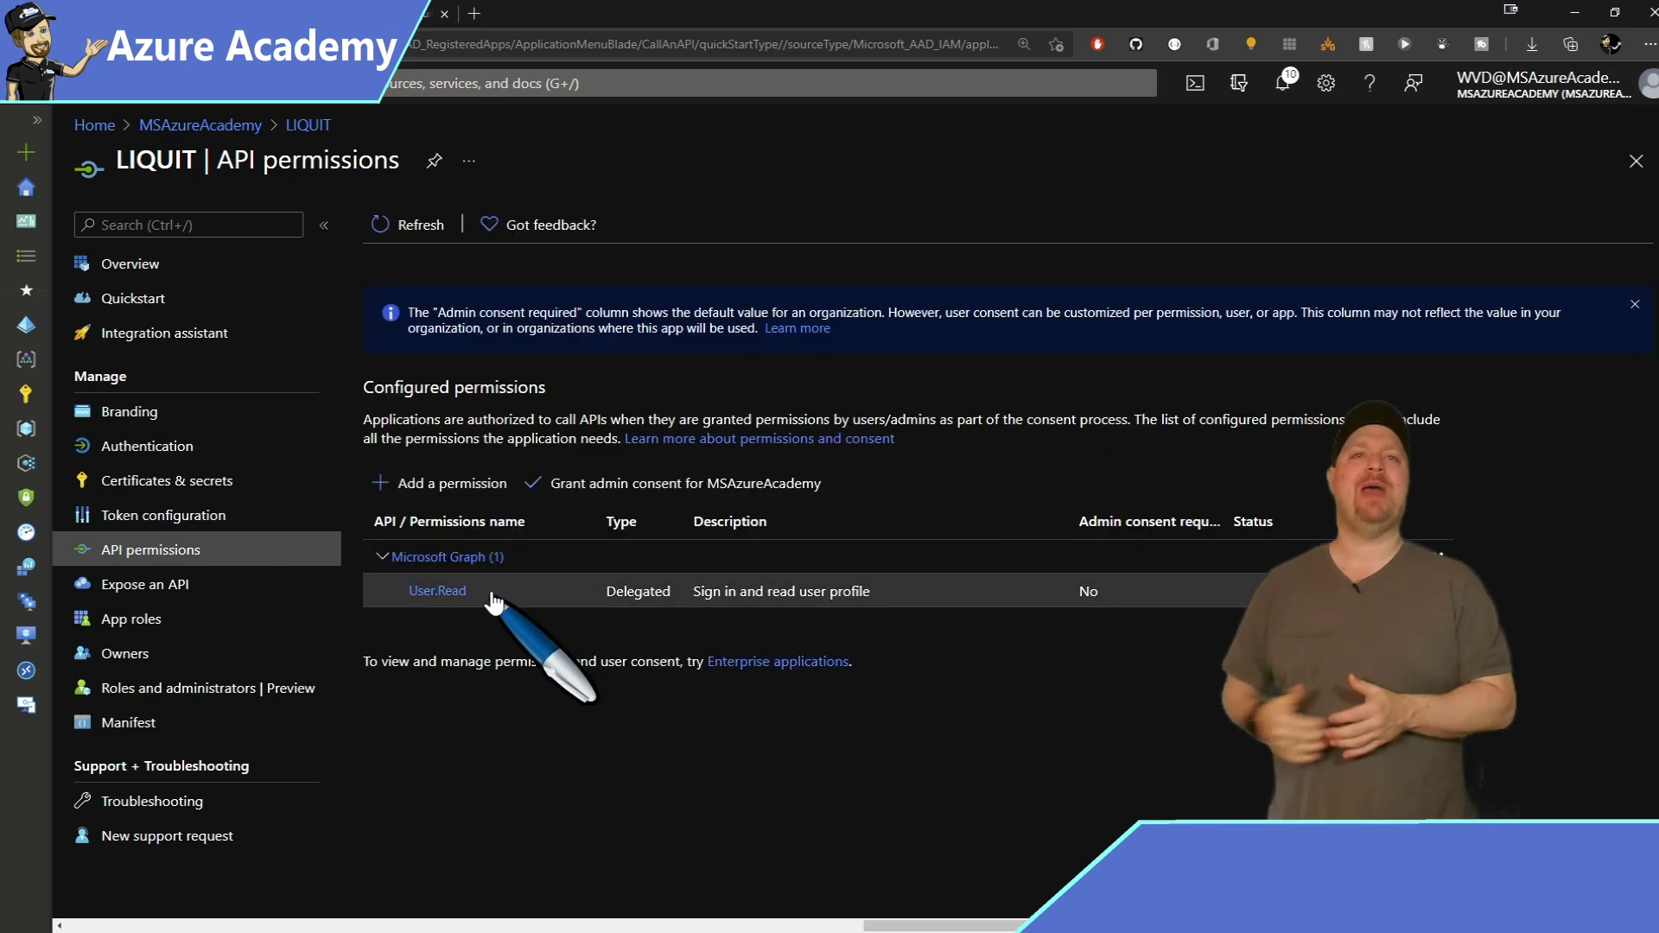
left_click(479, 487)
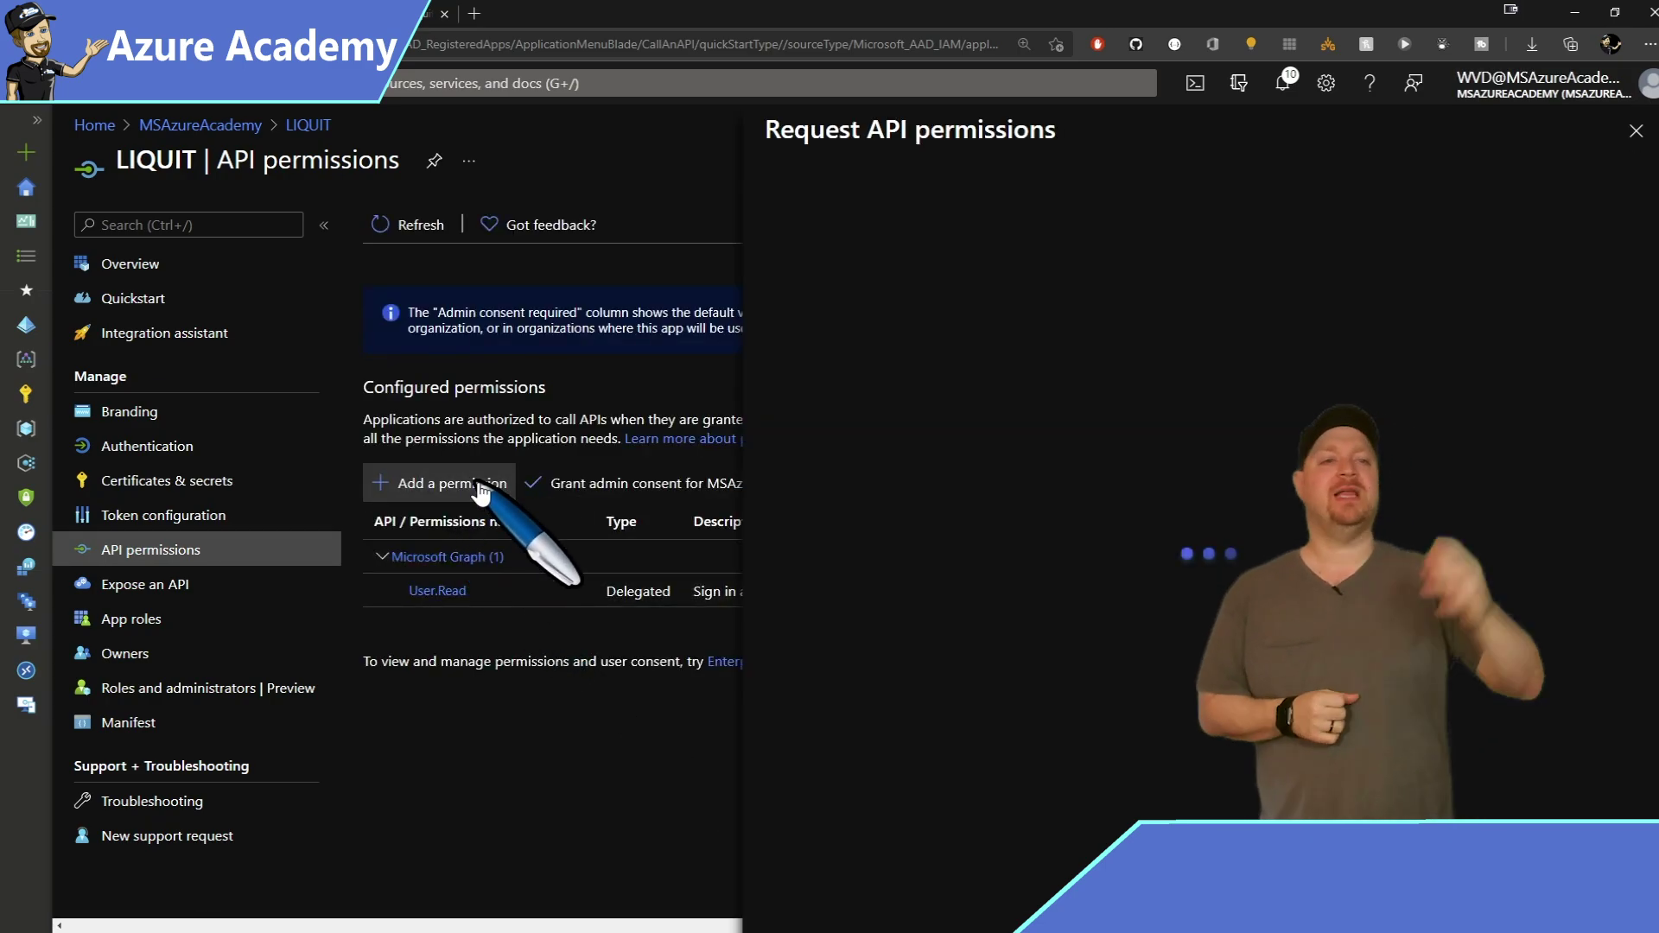
left_click(864, 415)
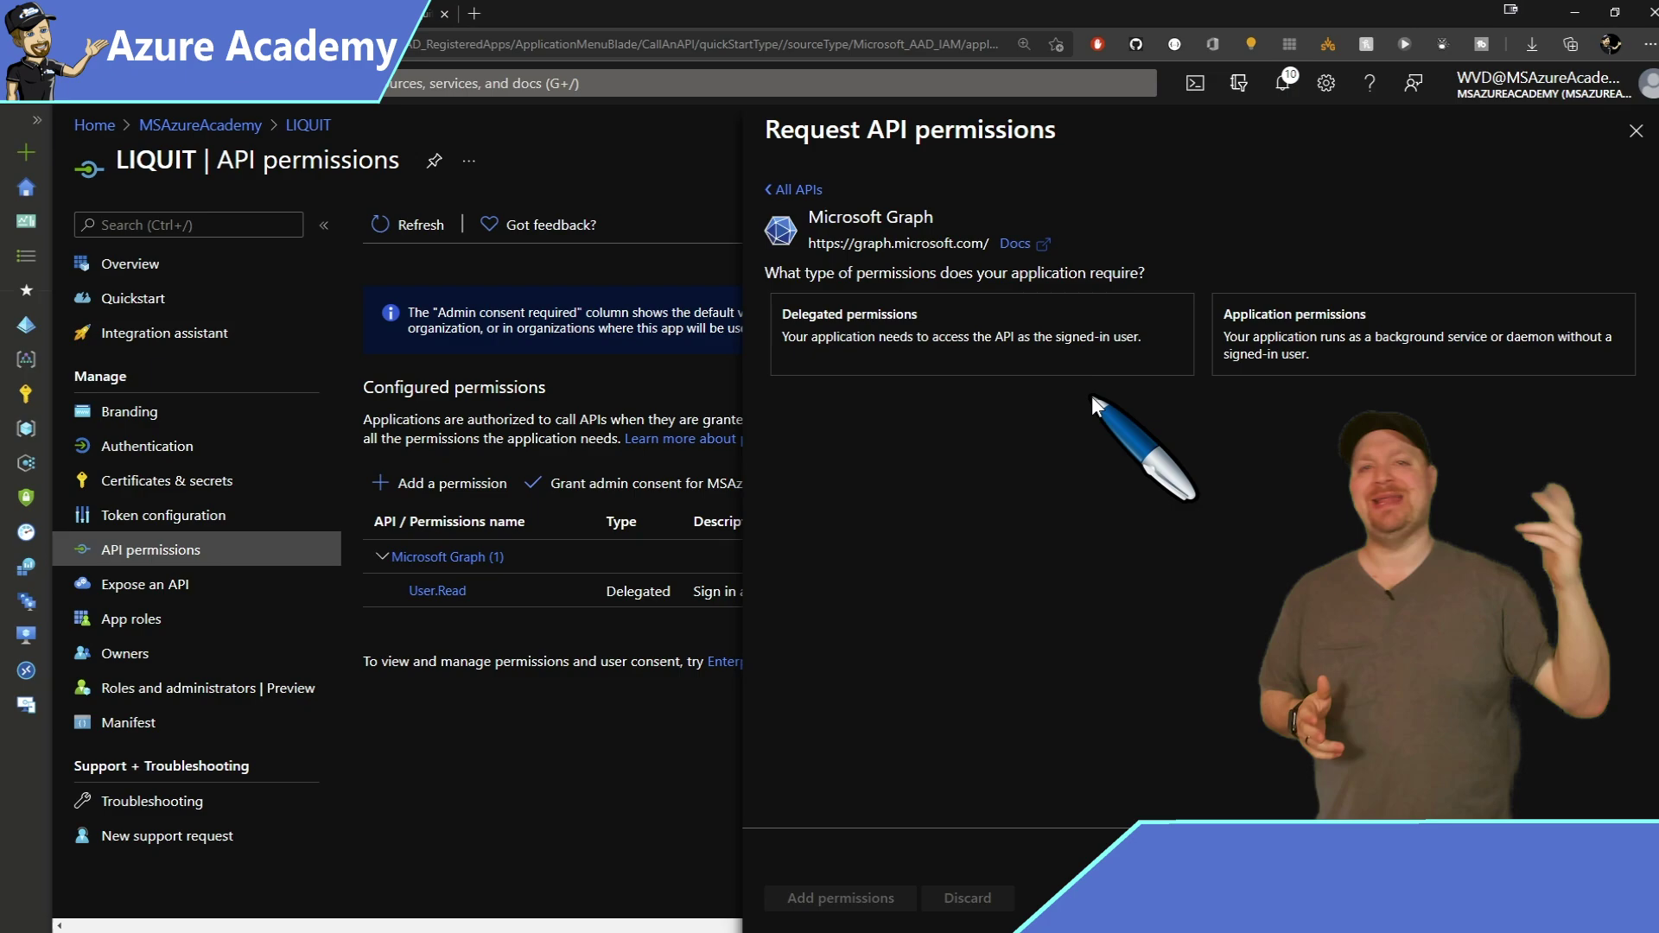
left_click(1529, 353)
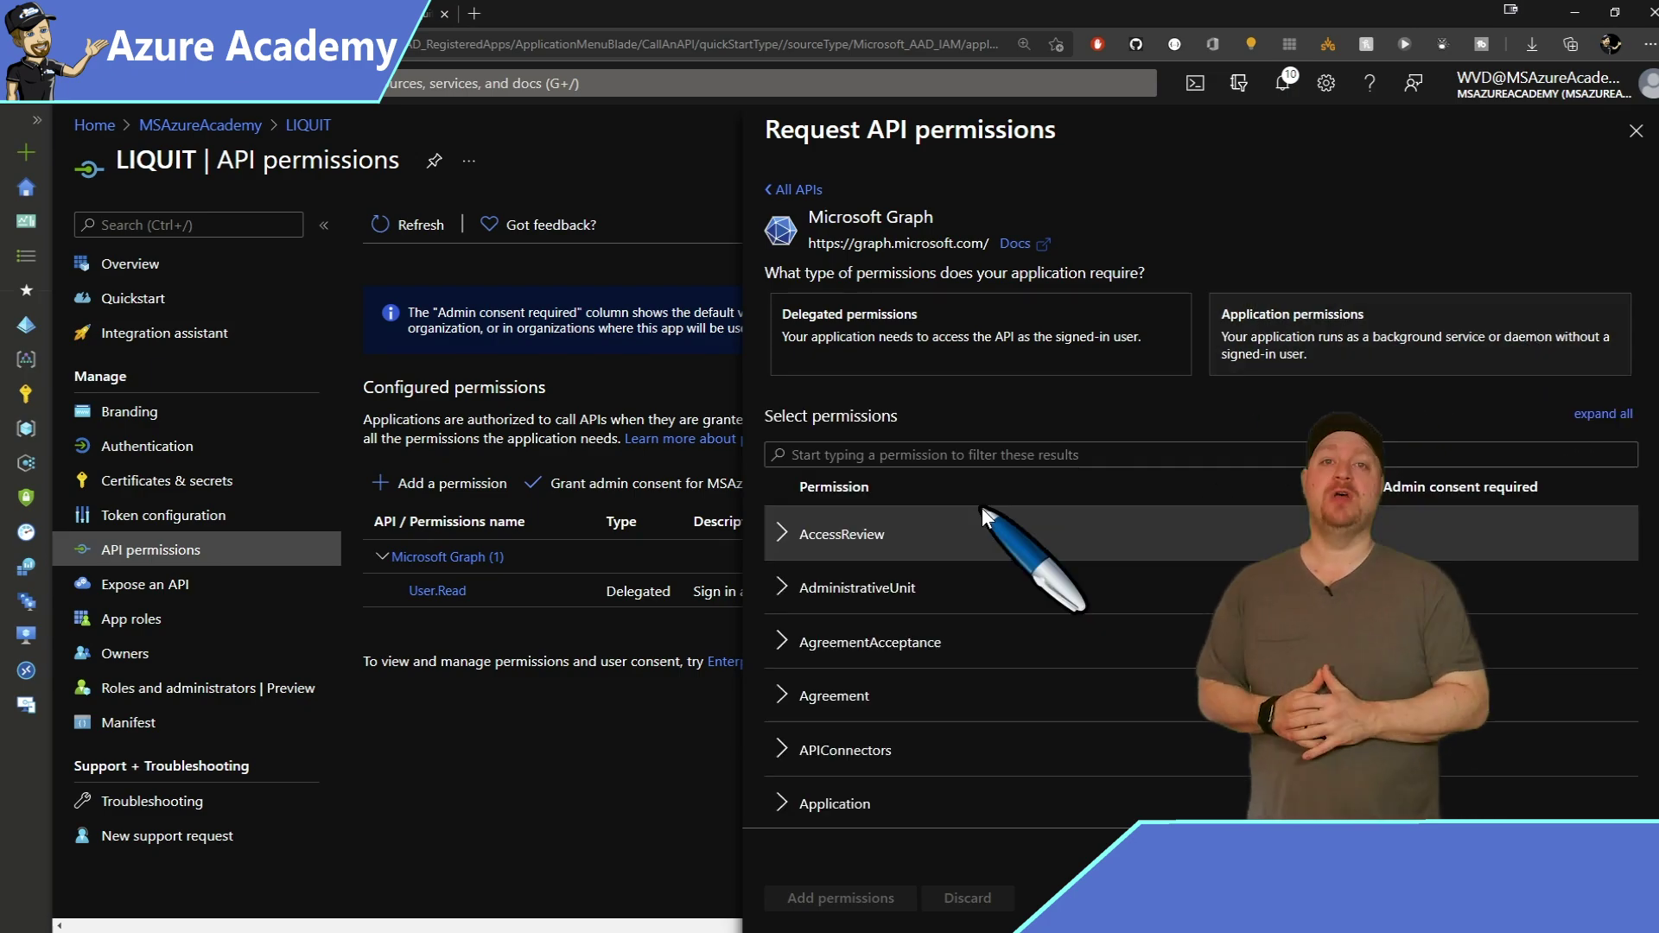
scroll(982, 508, "down", 20)
scroll(875, 517, "down", 10)
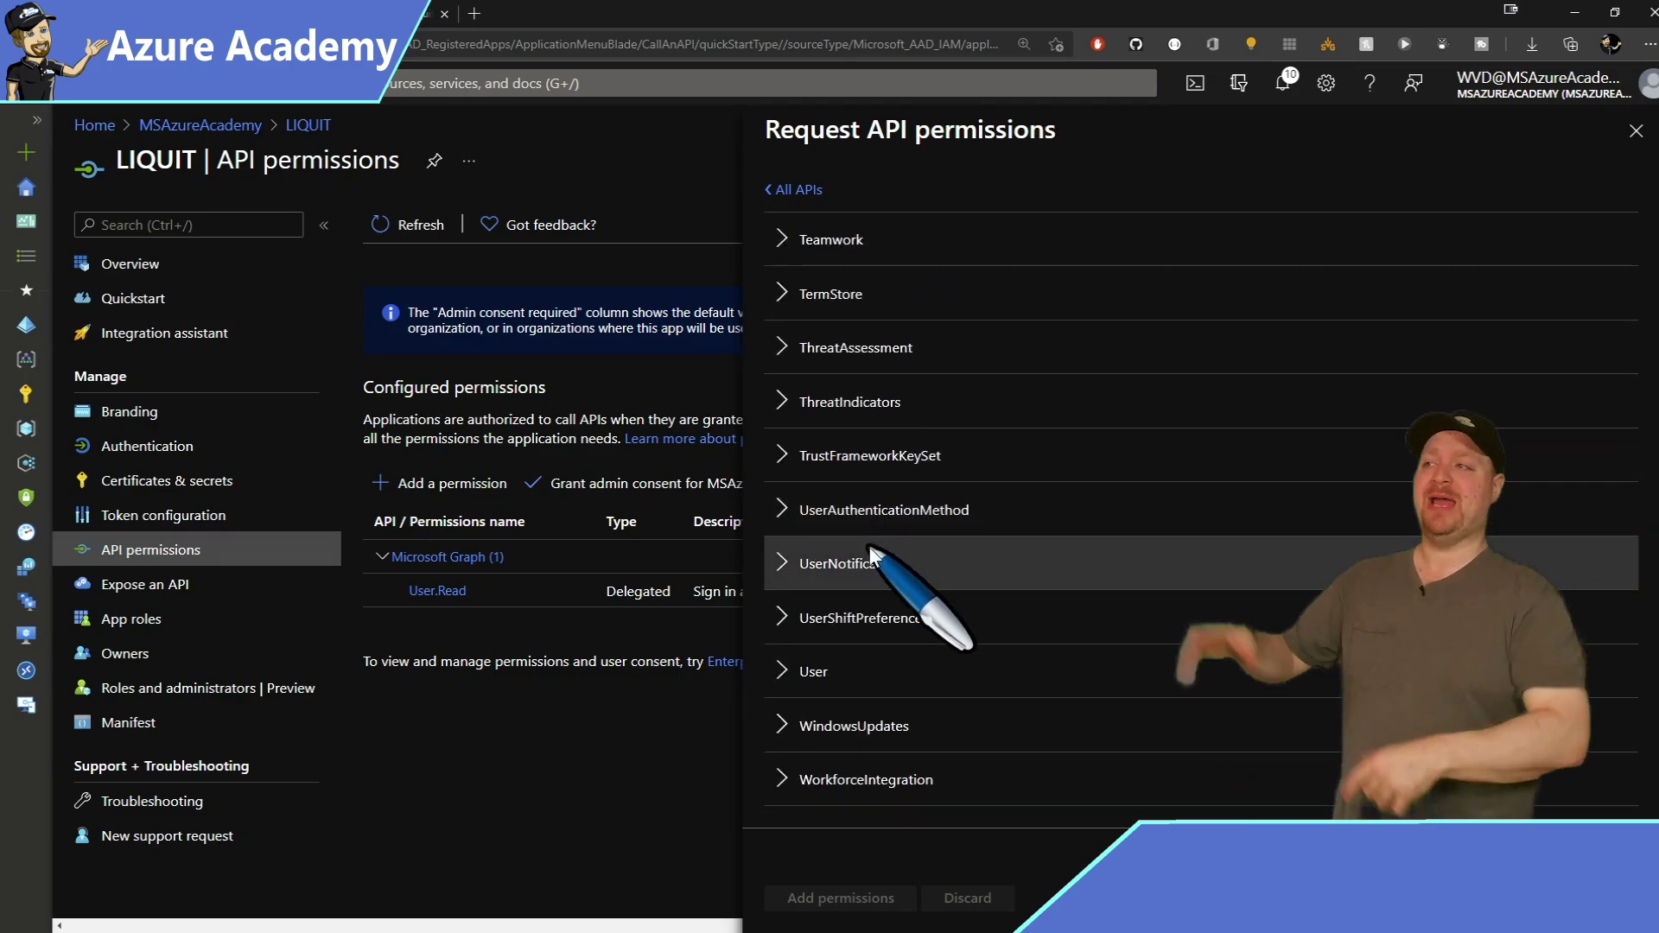
left_click(782, 672)
scroll(777, 605, "down", 3)
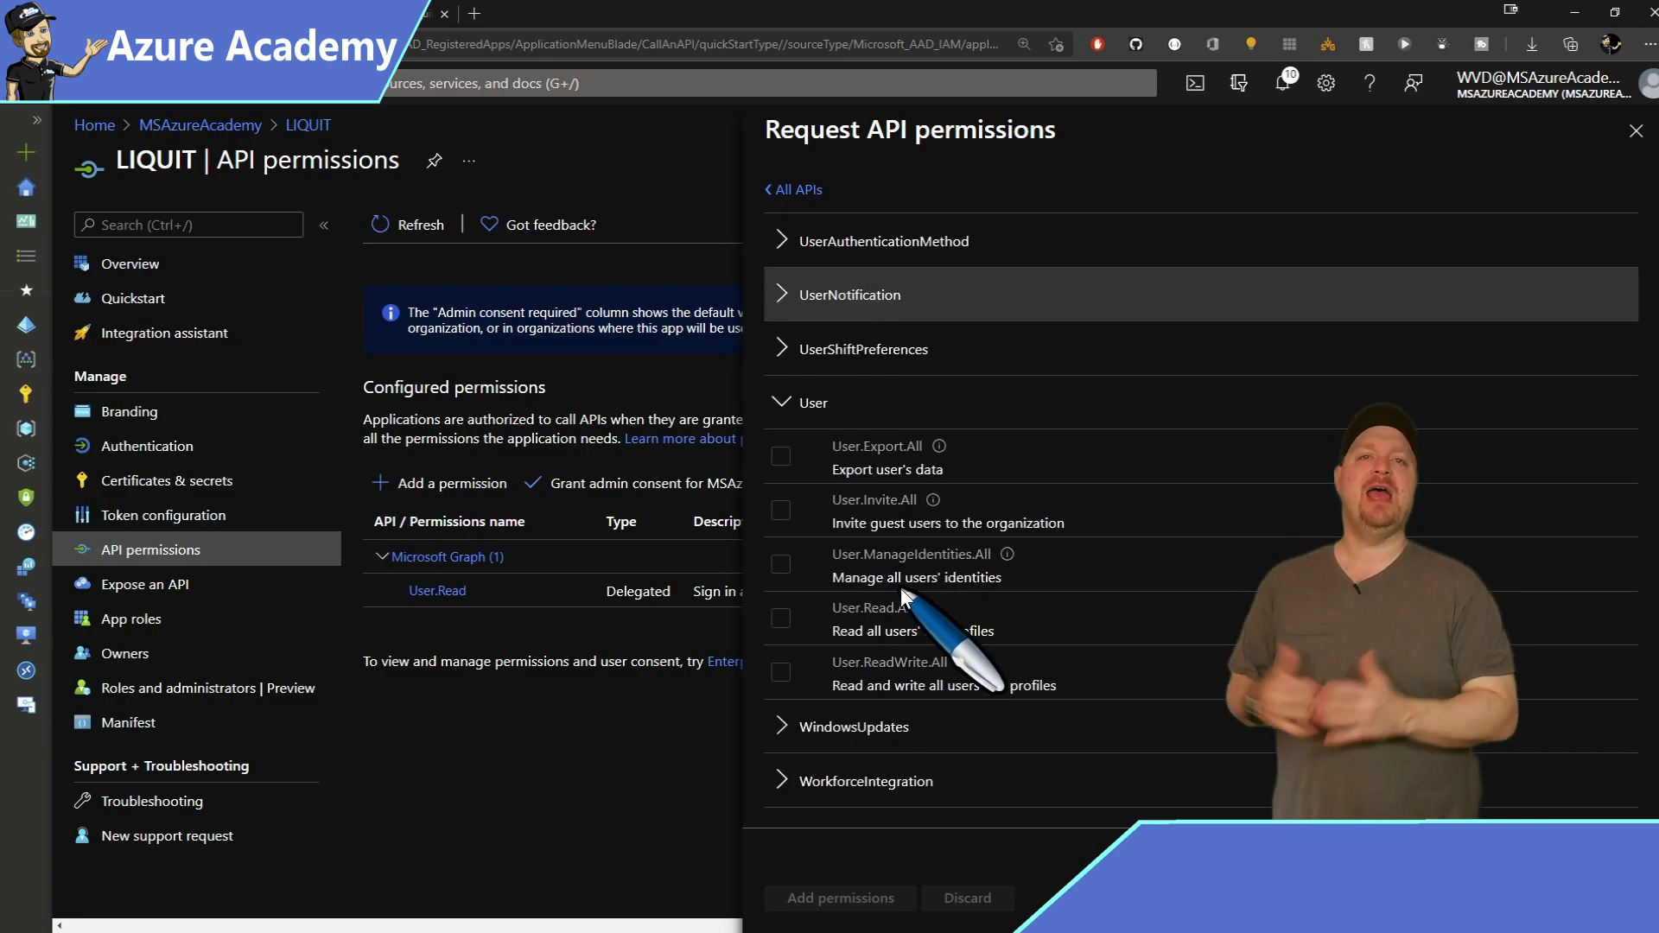
left_click(780, 616)
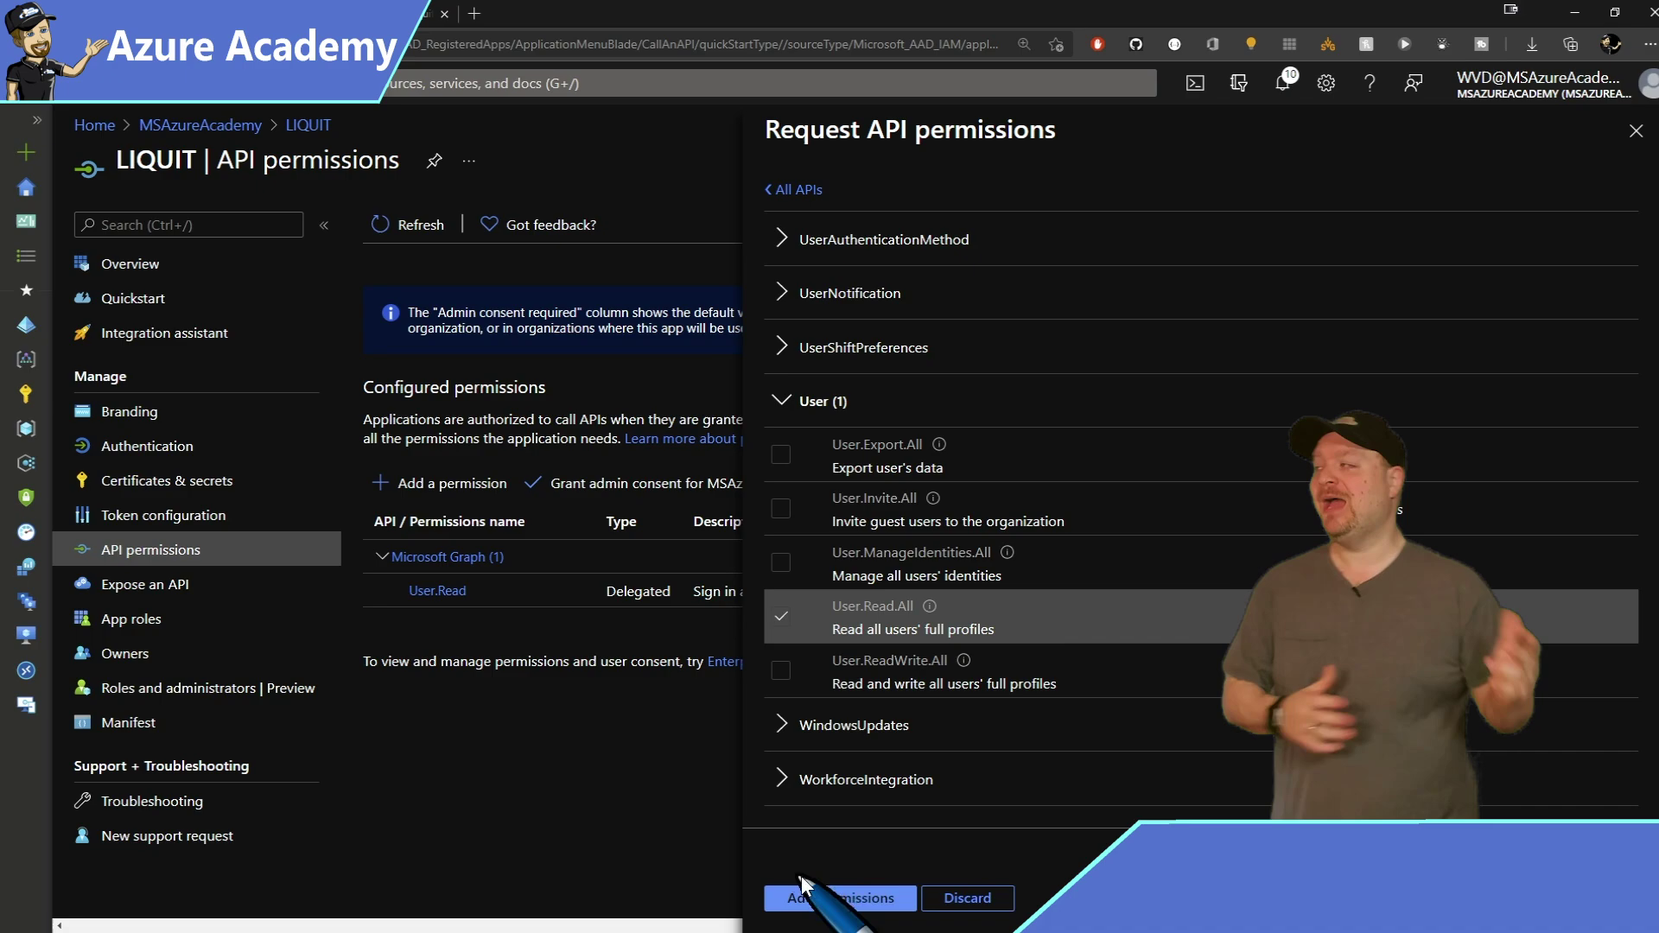
left_click(804, 898)
Add delegated Microsoft Graph Directory.Read.All and grant admin consent for the organisation.
left_click(461, 537)
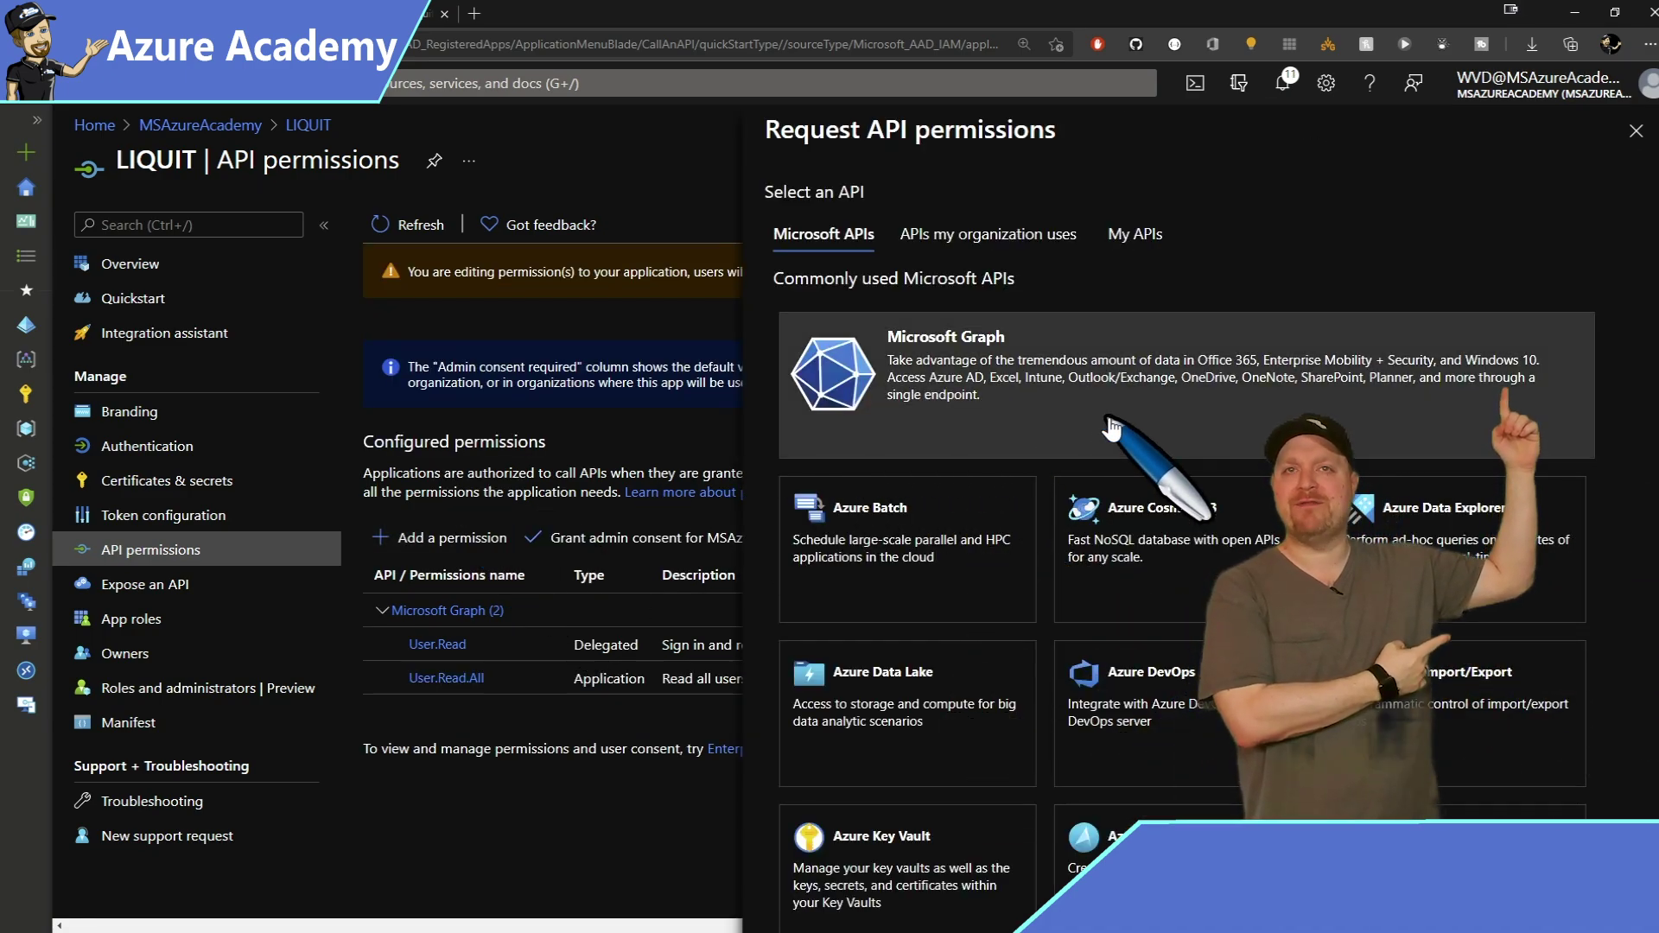
left_click(1103, 426)
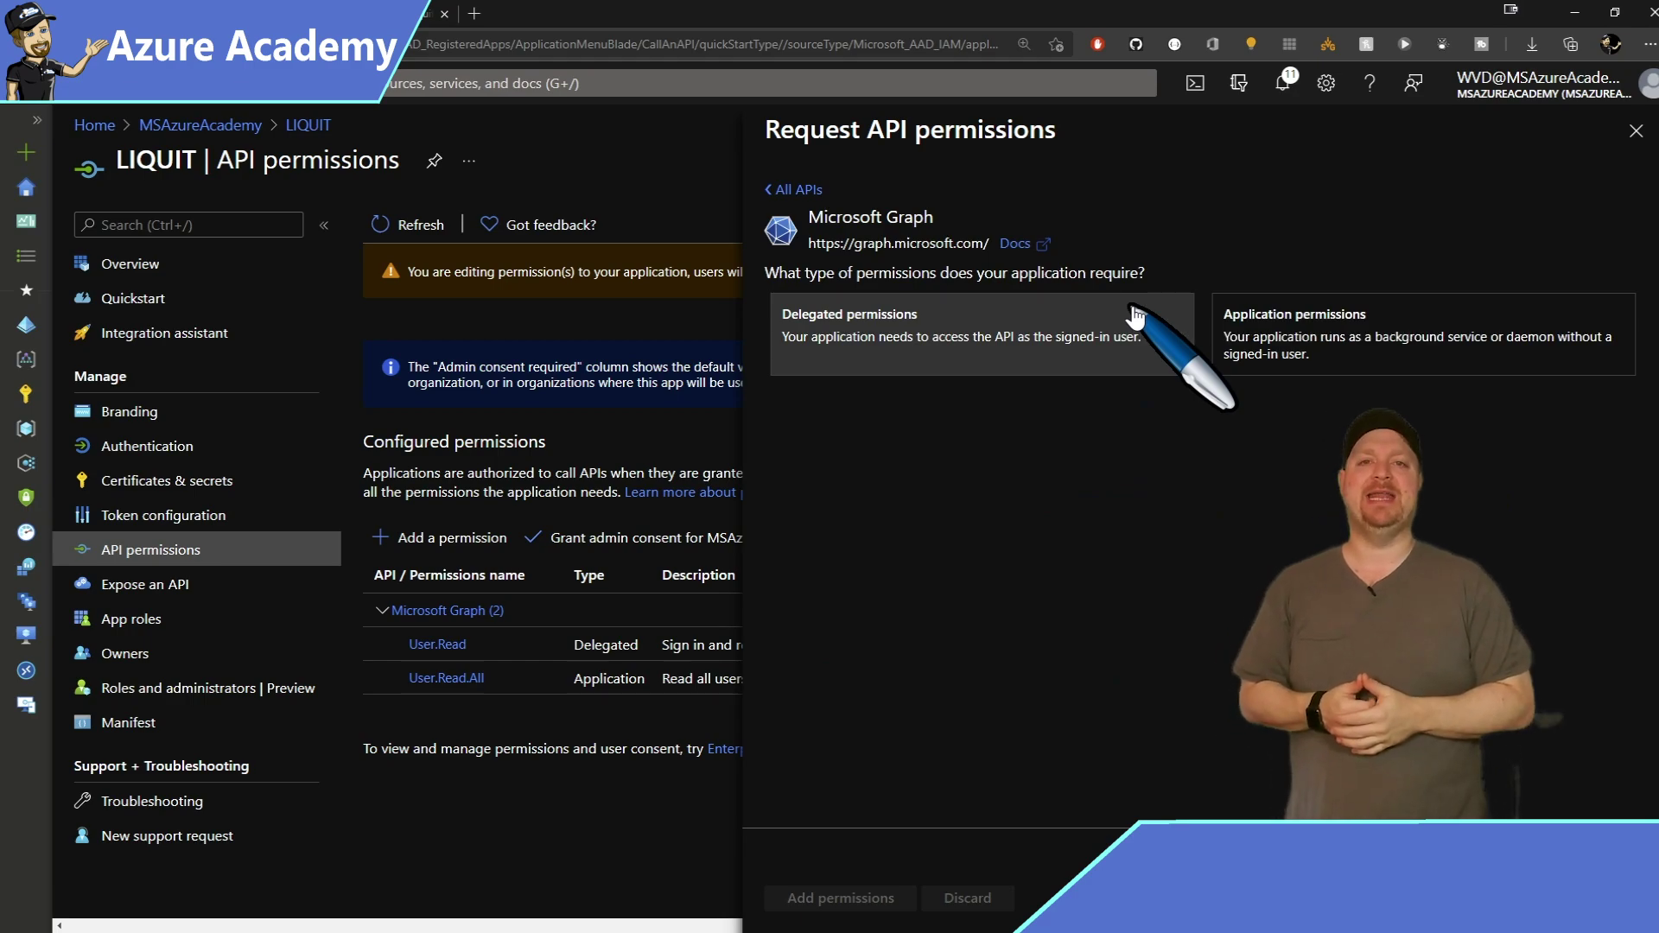
left_click(1134, 318)
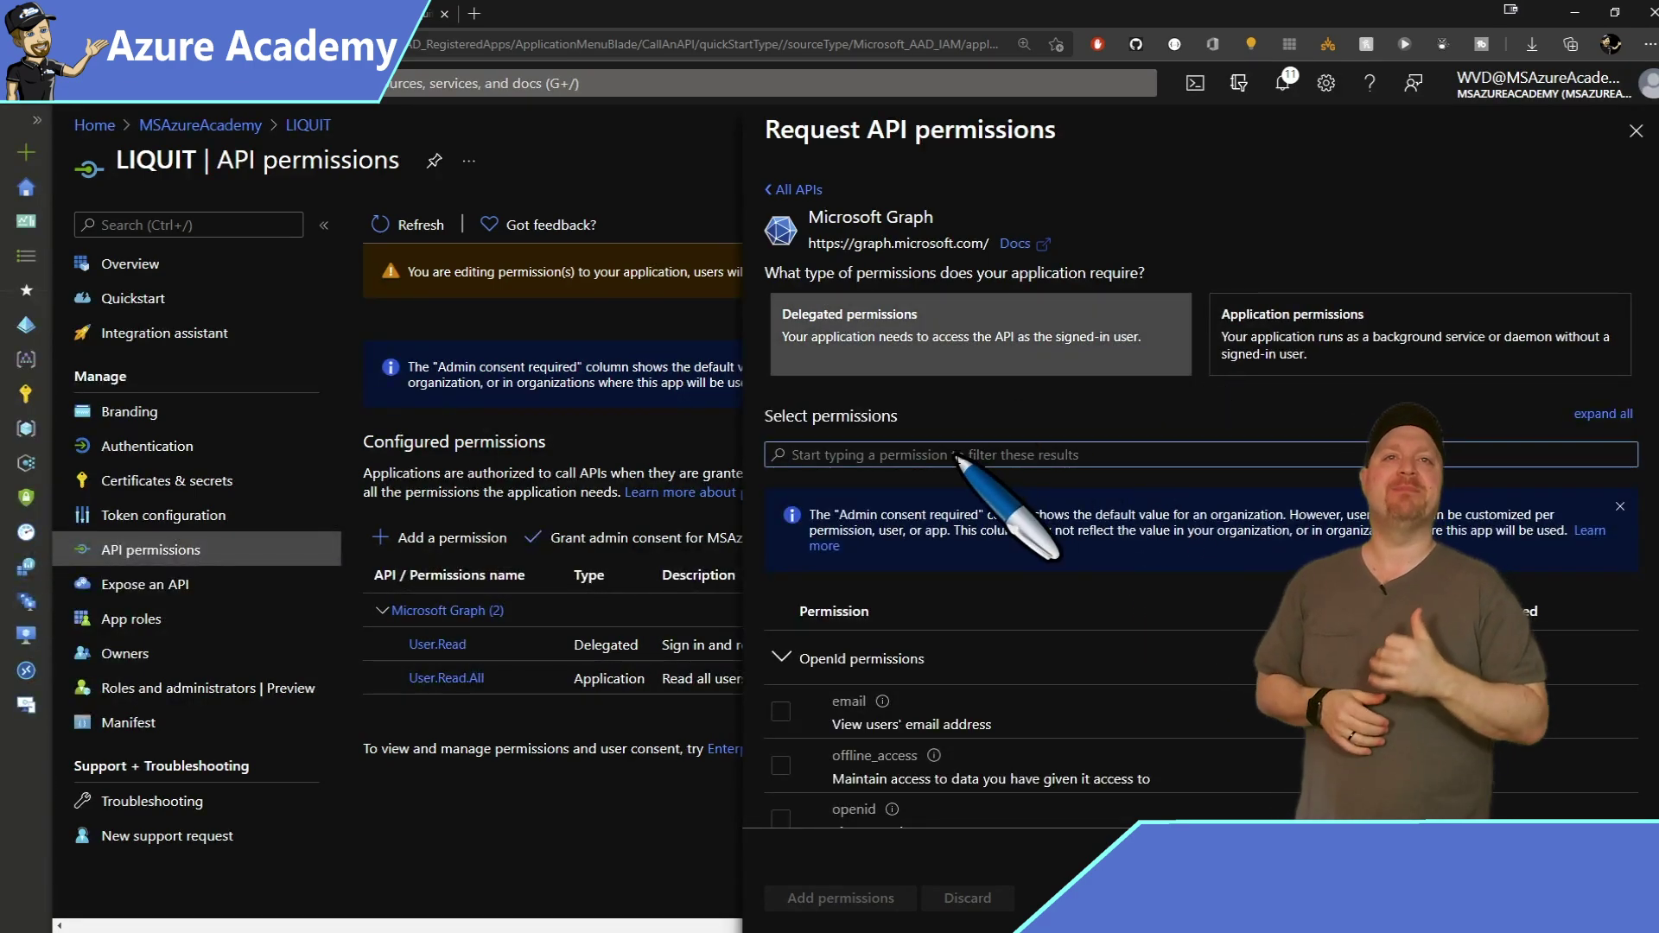
type("directory")
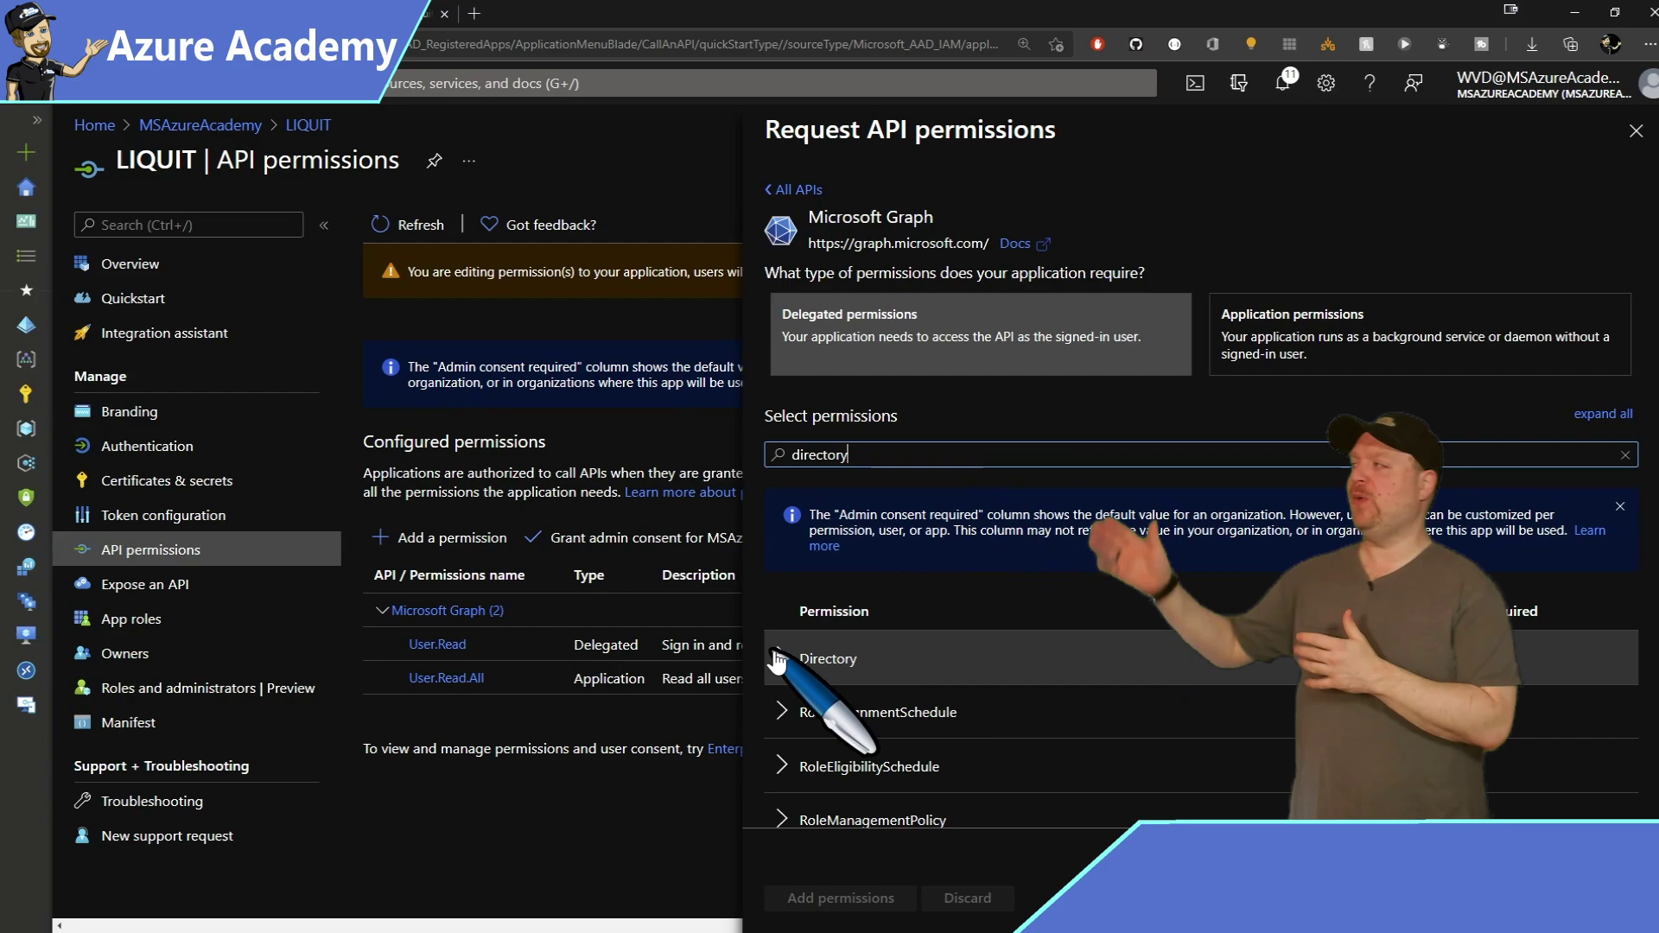
left_click(817, 659)
scroll(784, 515, "down", 3)
left_click(781, 509)
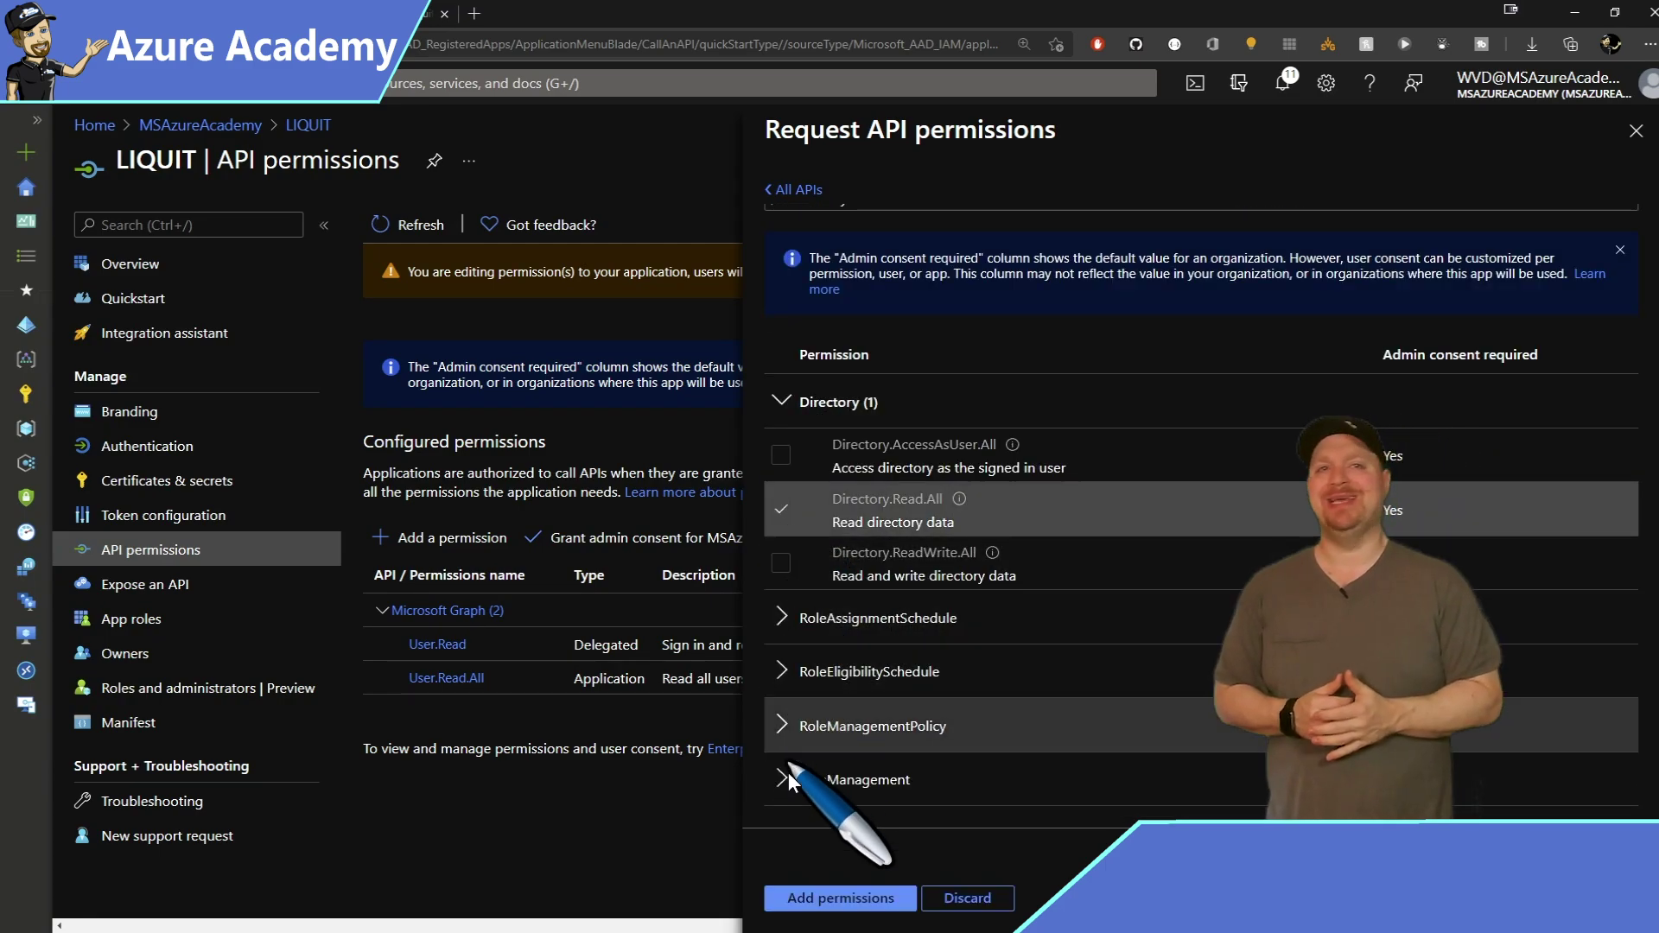
left_click(802, 900)
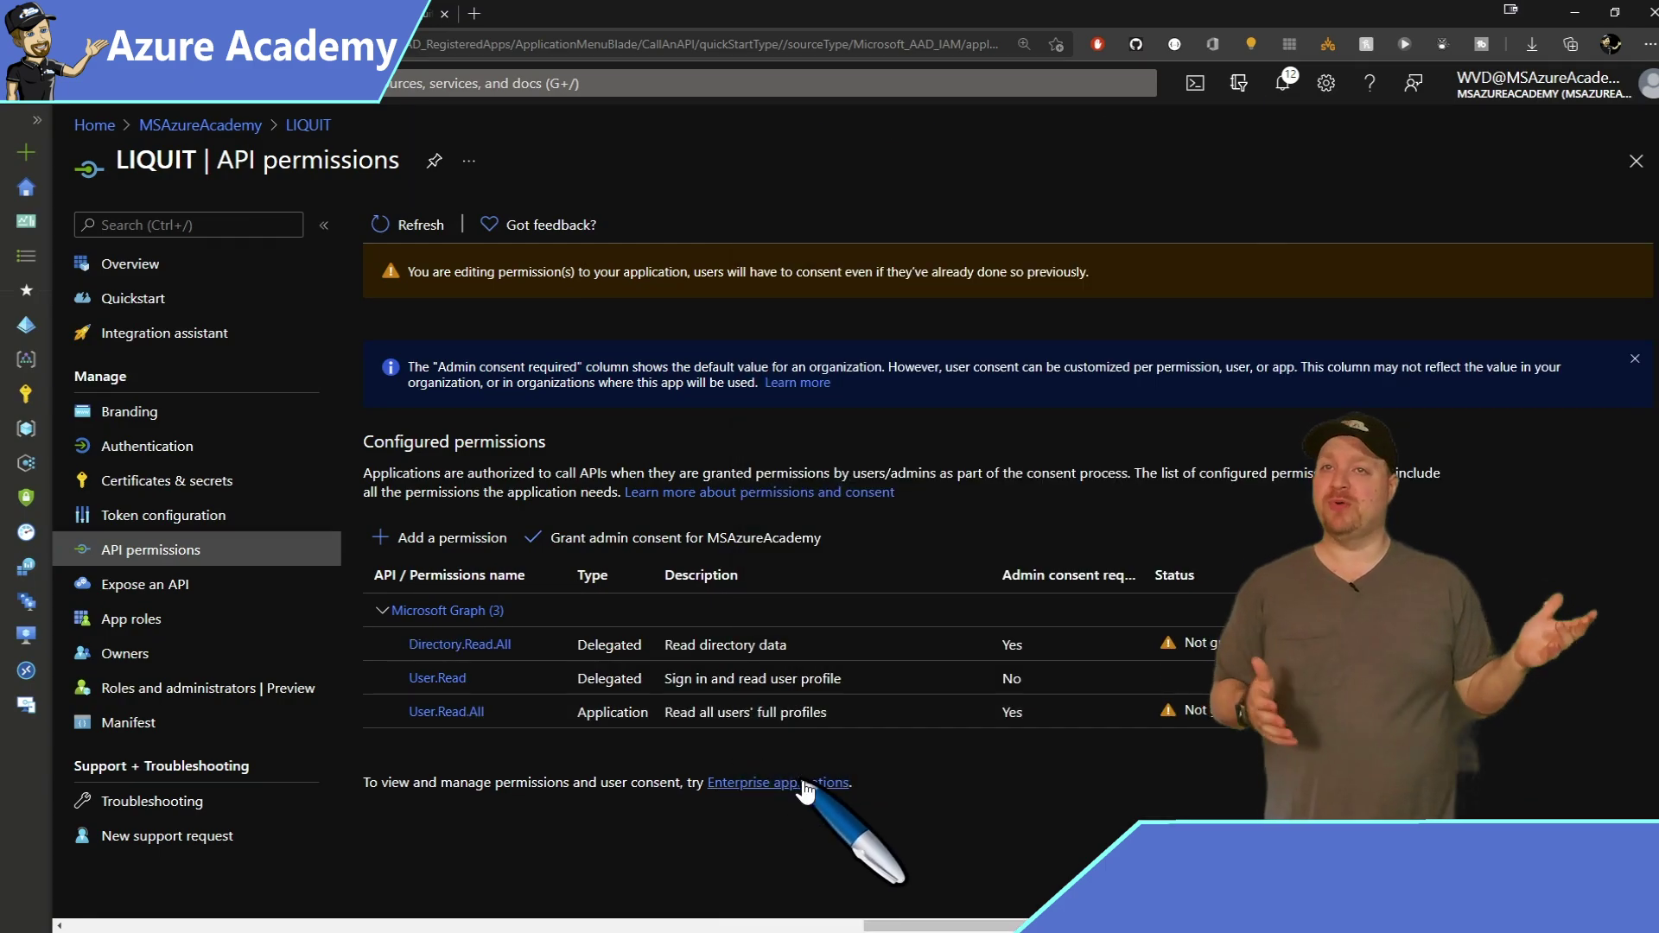
left_click(670, 541)
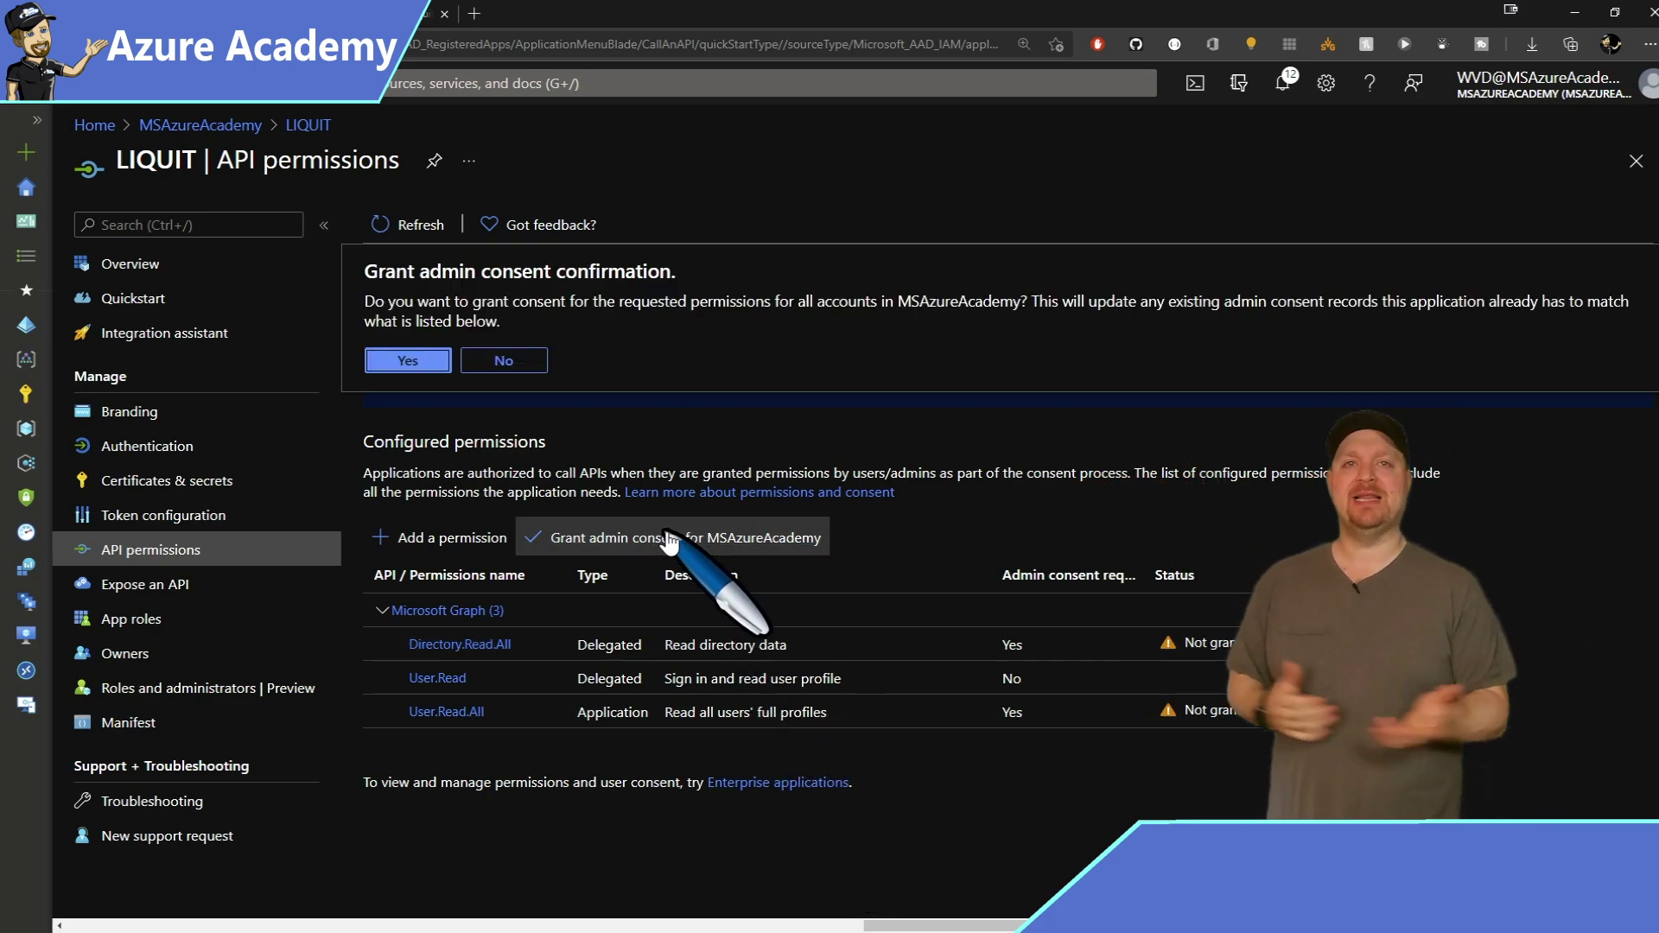
left_click(432, 373)
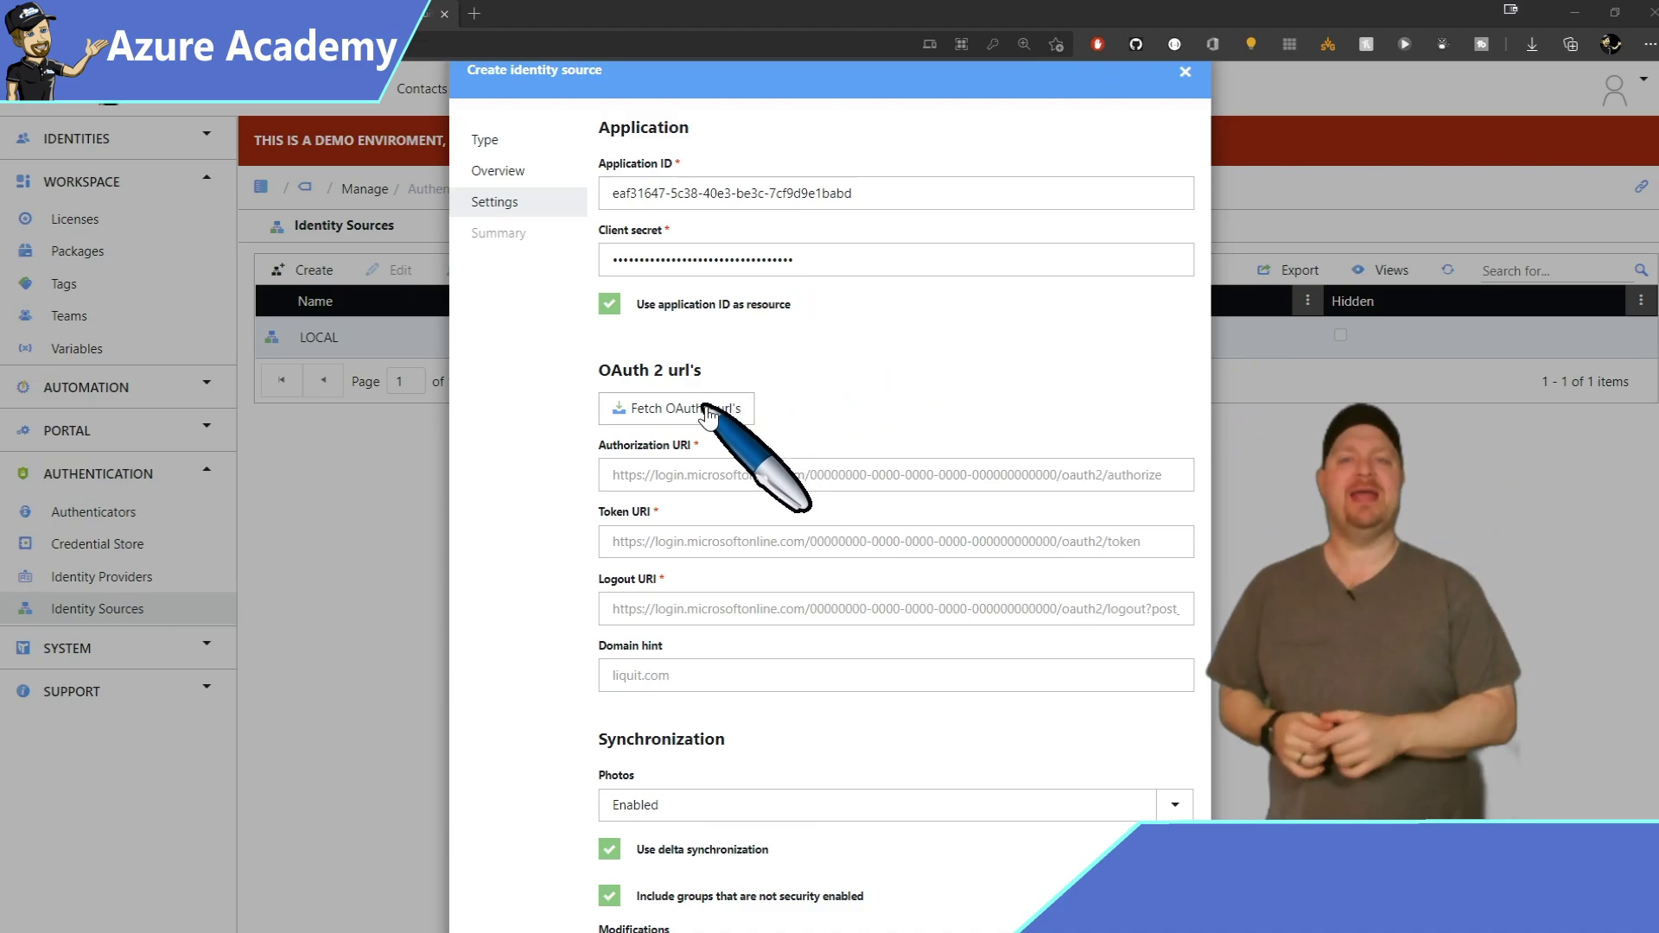
Fill the OAuth 2 authorize, token and logout URLs from the pasted Azure AD tenant ID.
left_click(707, 415)
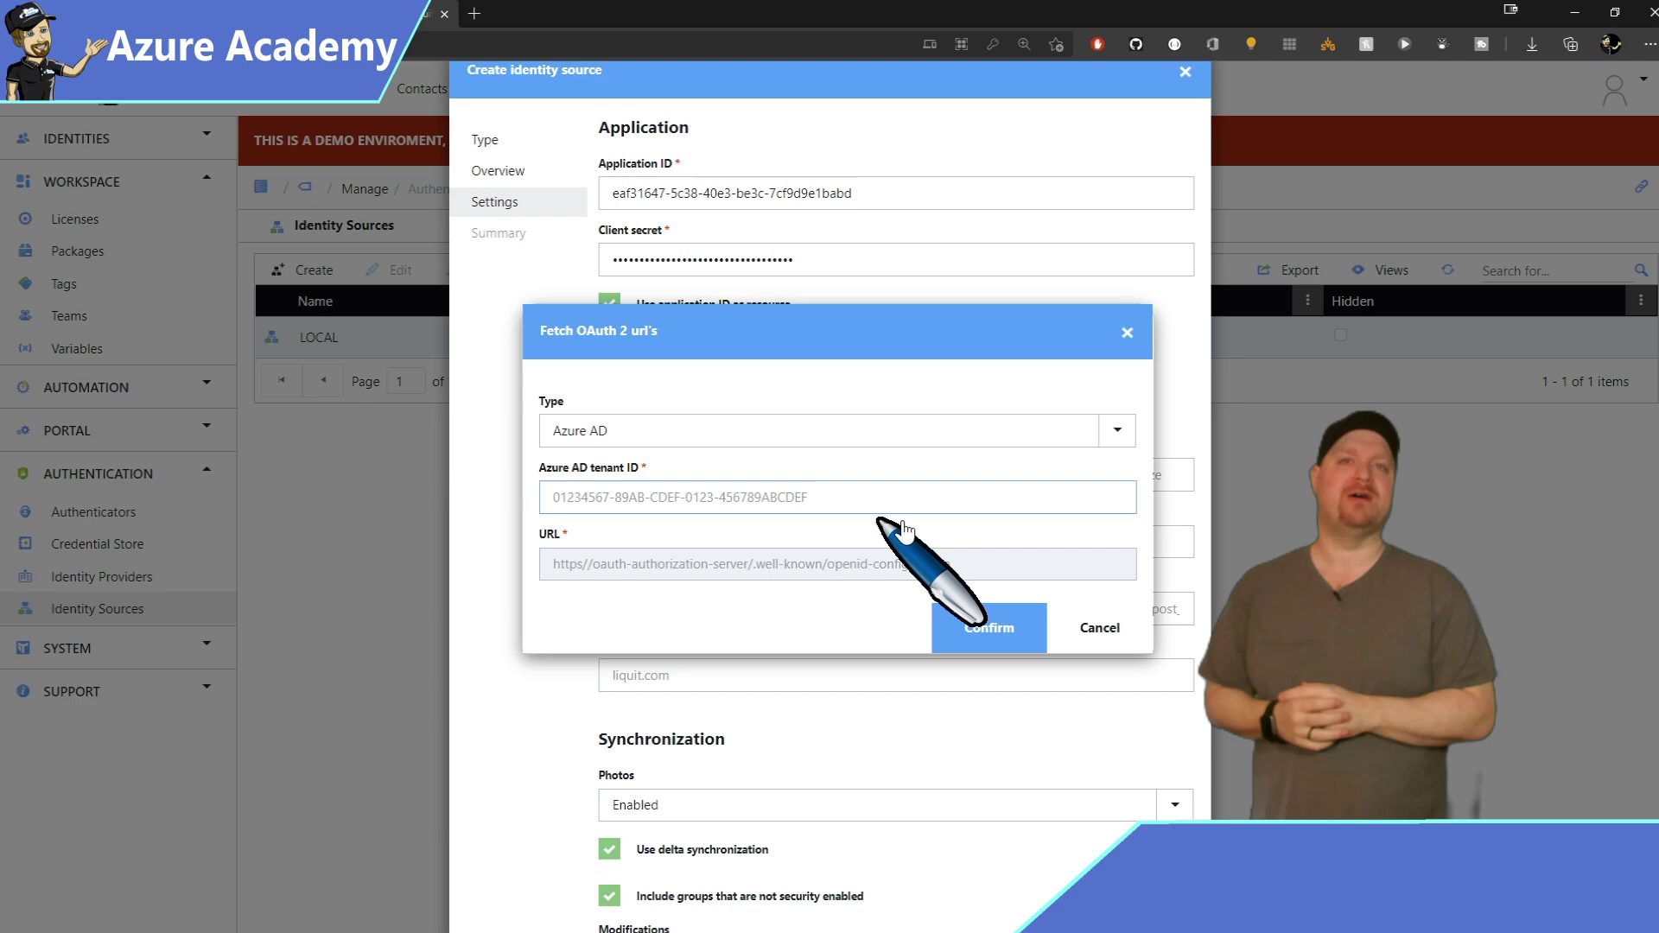
key("ctrl+v")
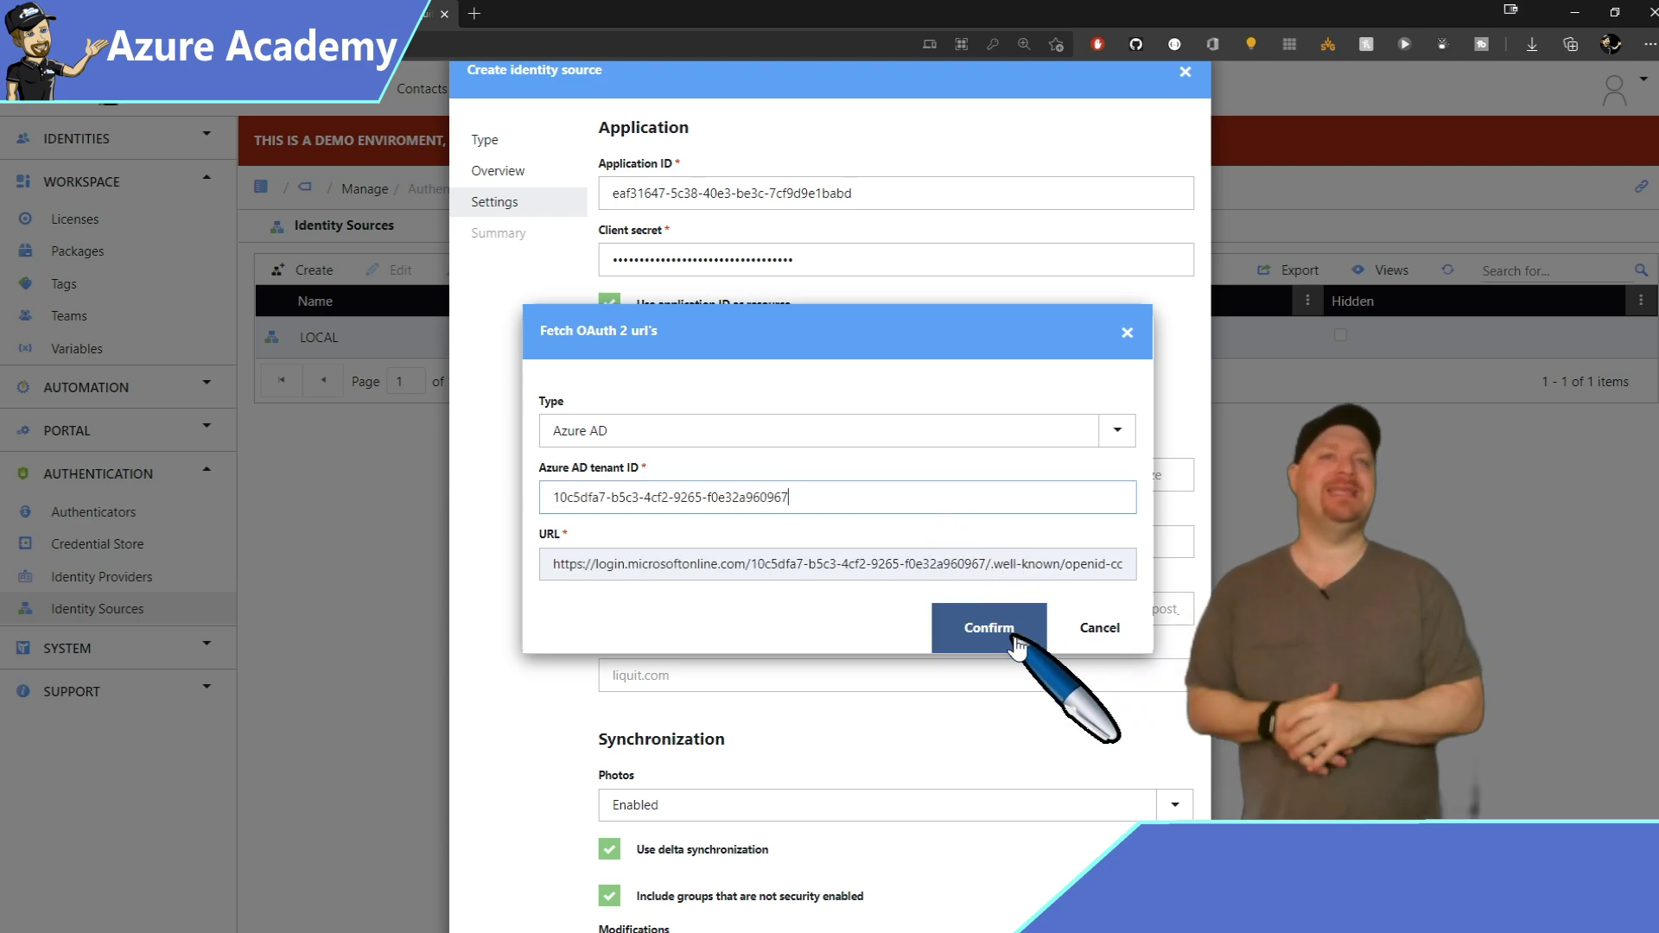
left_click(1017, 641)
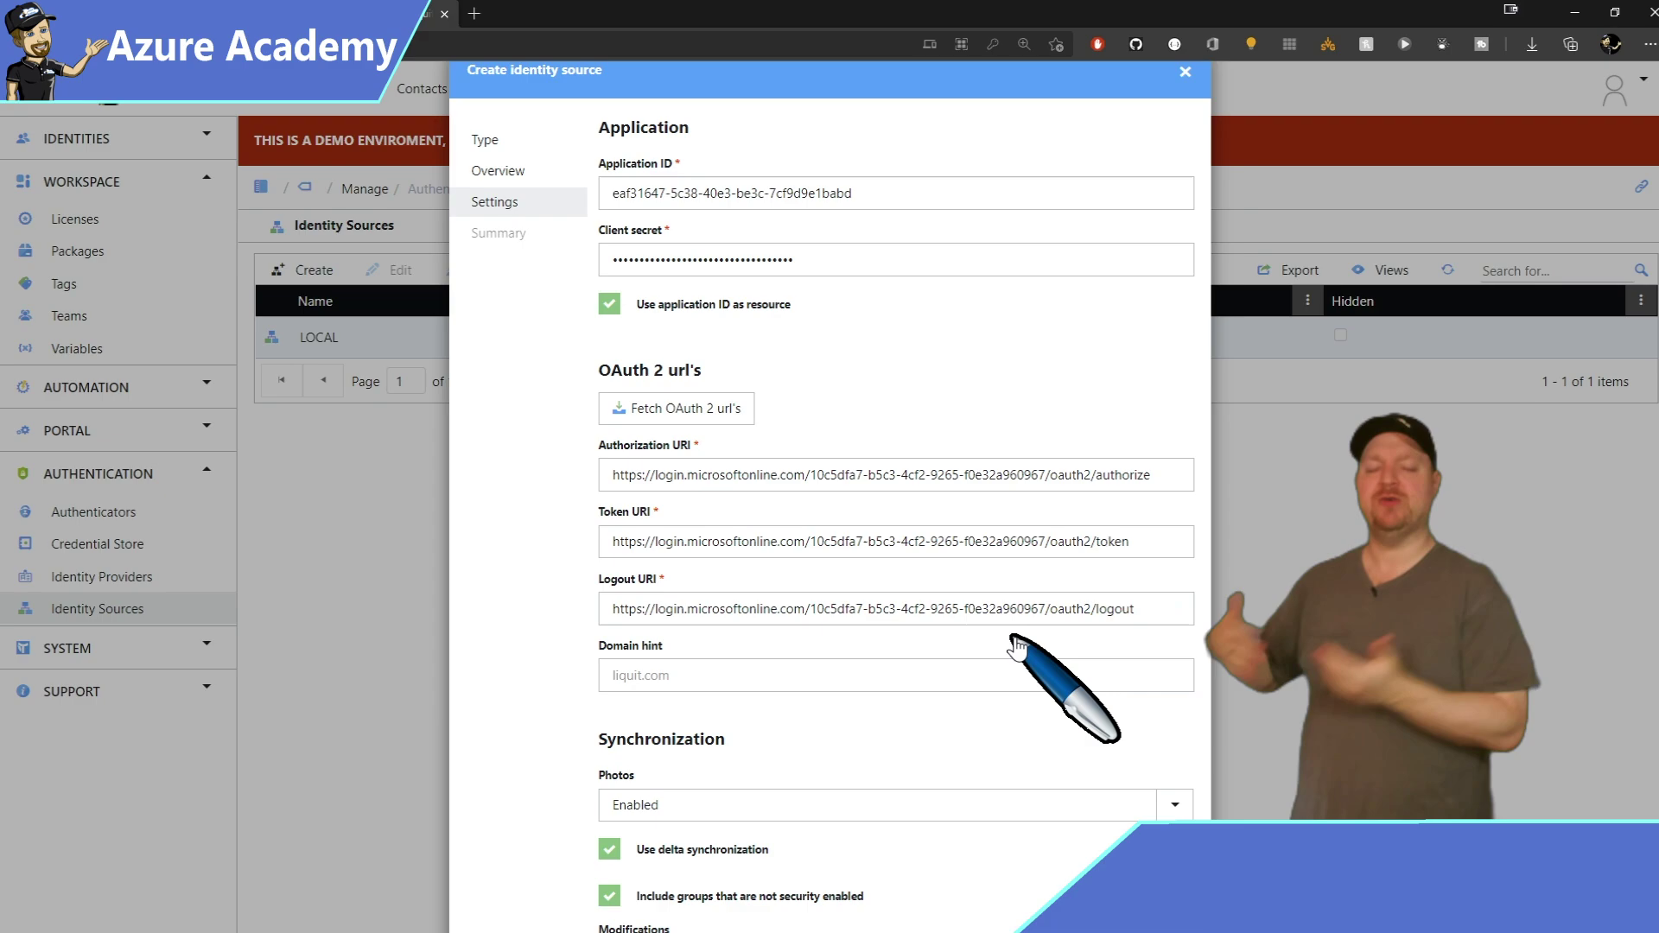
Enter MSAzureAcademy.com as the domain hint.
left_click(1017, 662)
type("MSAzureAcademy.com")
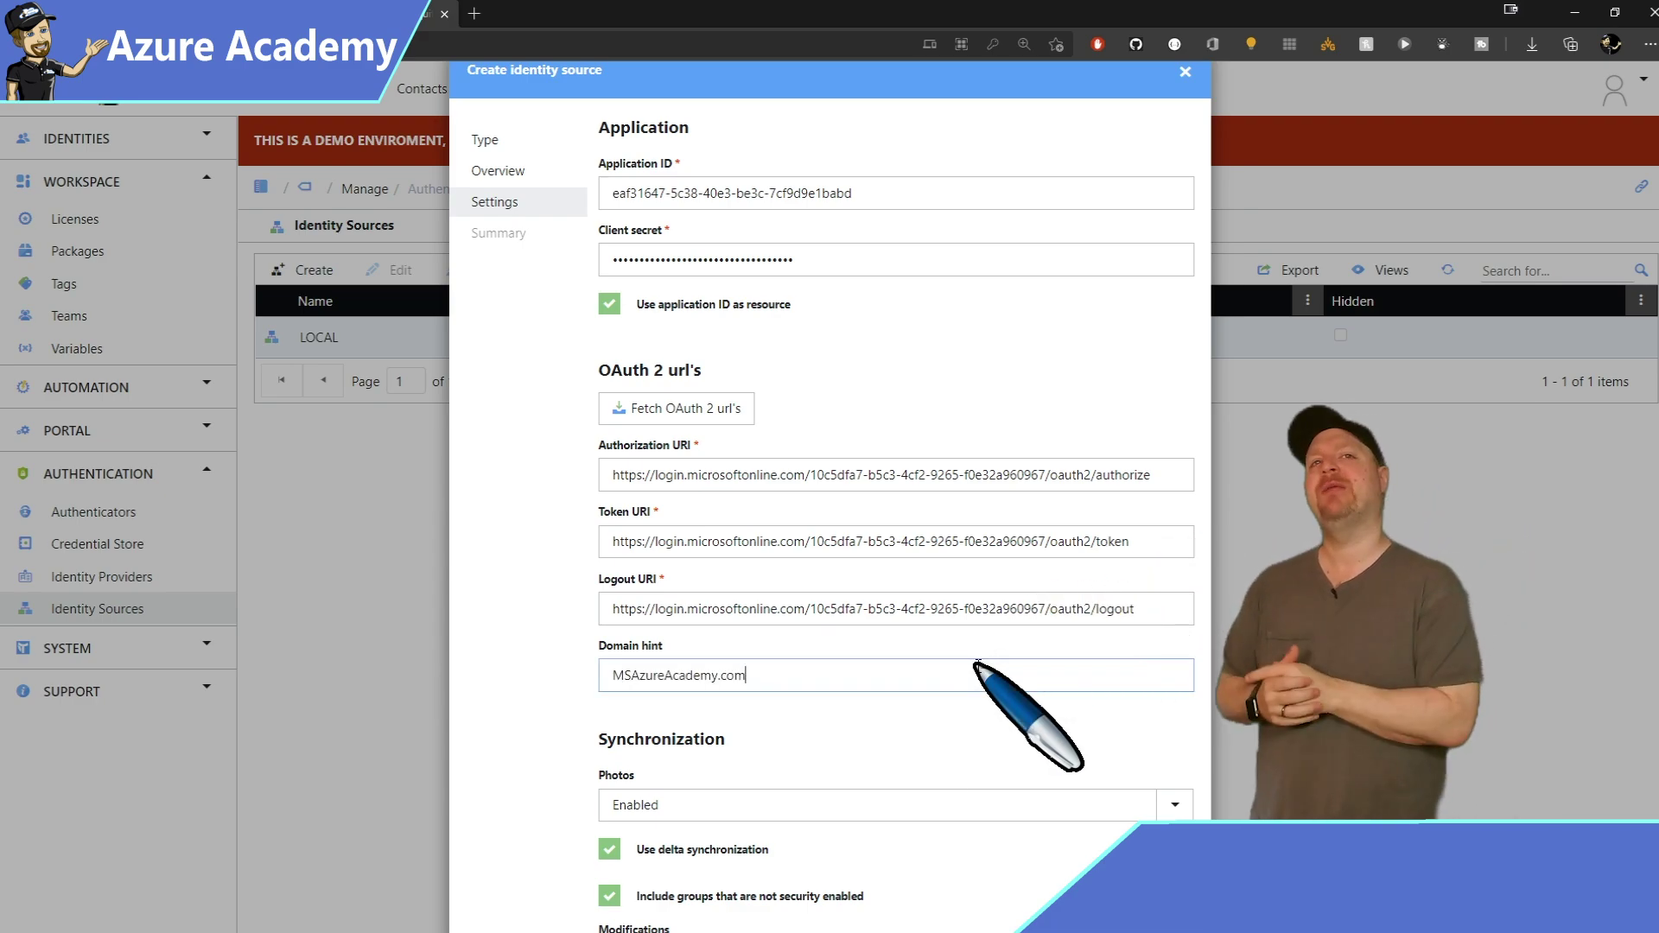
scroll(829, 518, "down", 1)
Finish creating the MSAzureAcademy identity source and synchronize it with Azure AD.
key("Return")
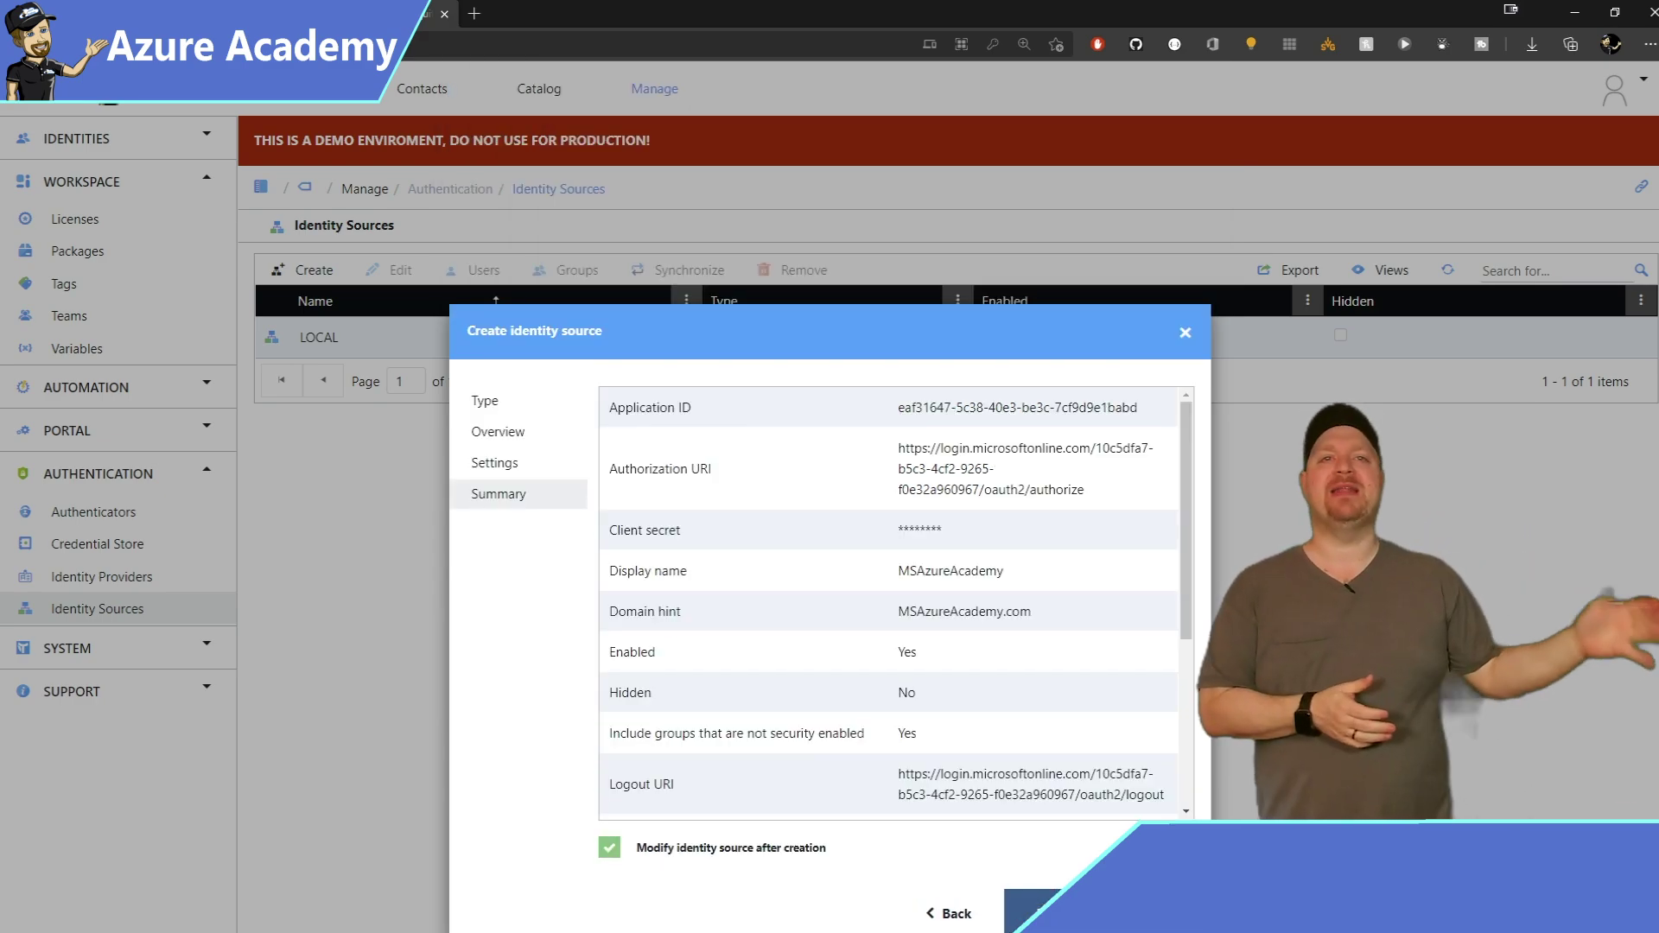
key("Return")
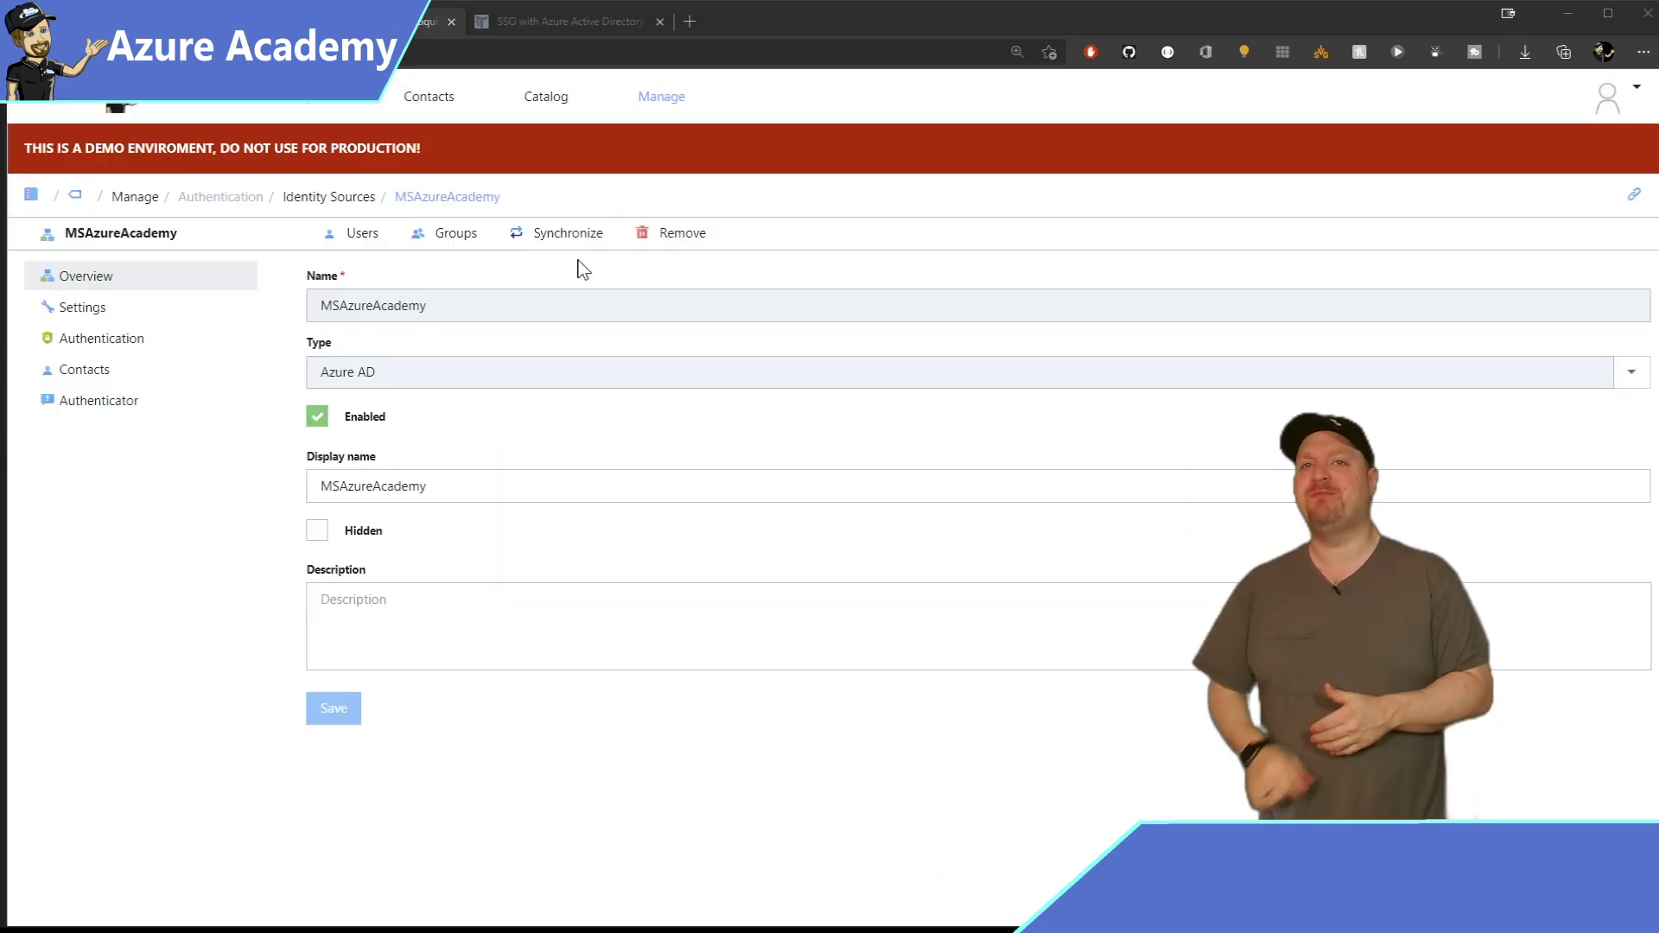
left_click(561, 235)
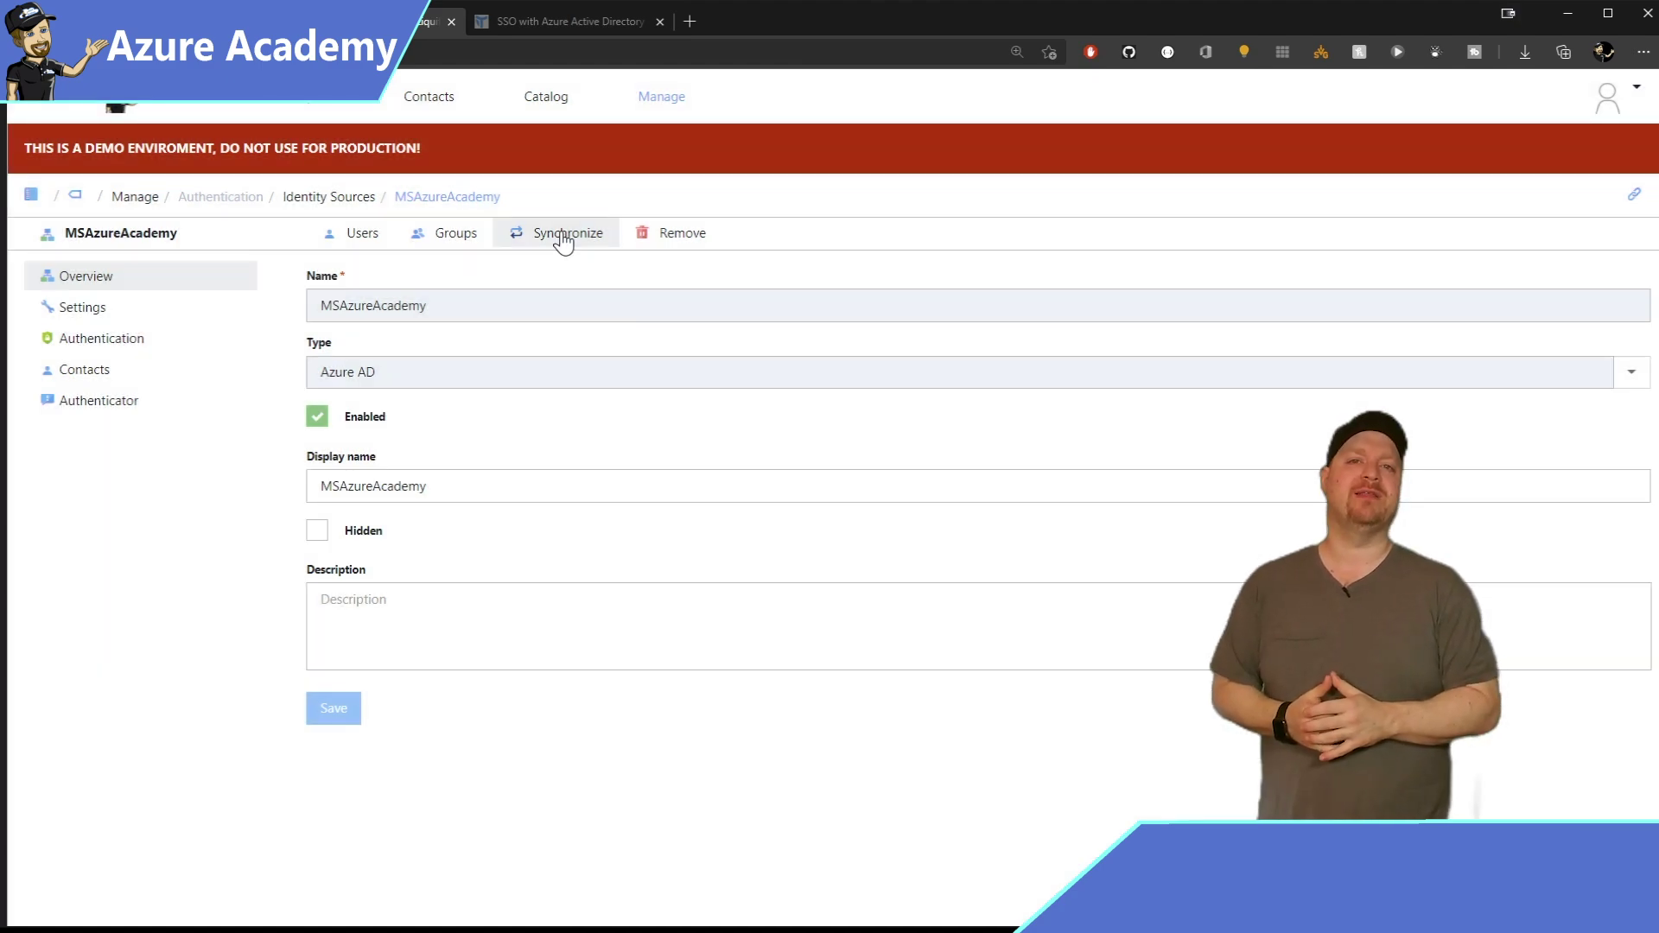
Review the imported MSAzureAcademy users, groups and contacts.
left_click(358, 240)
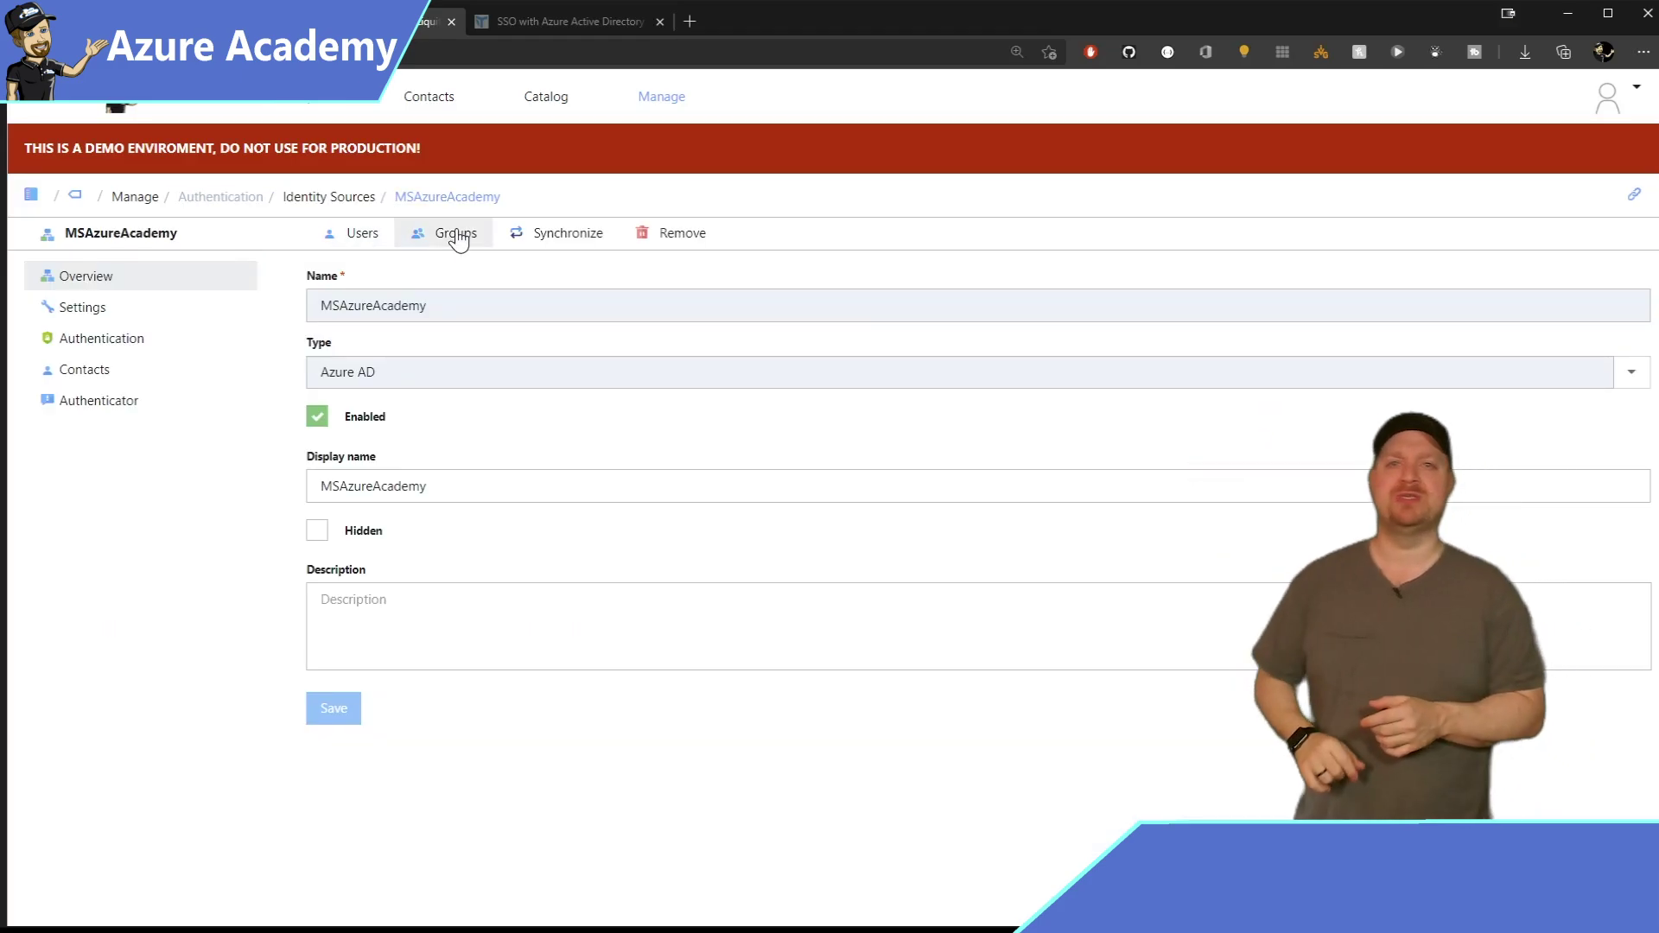
left_click(448, 233)
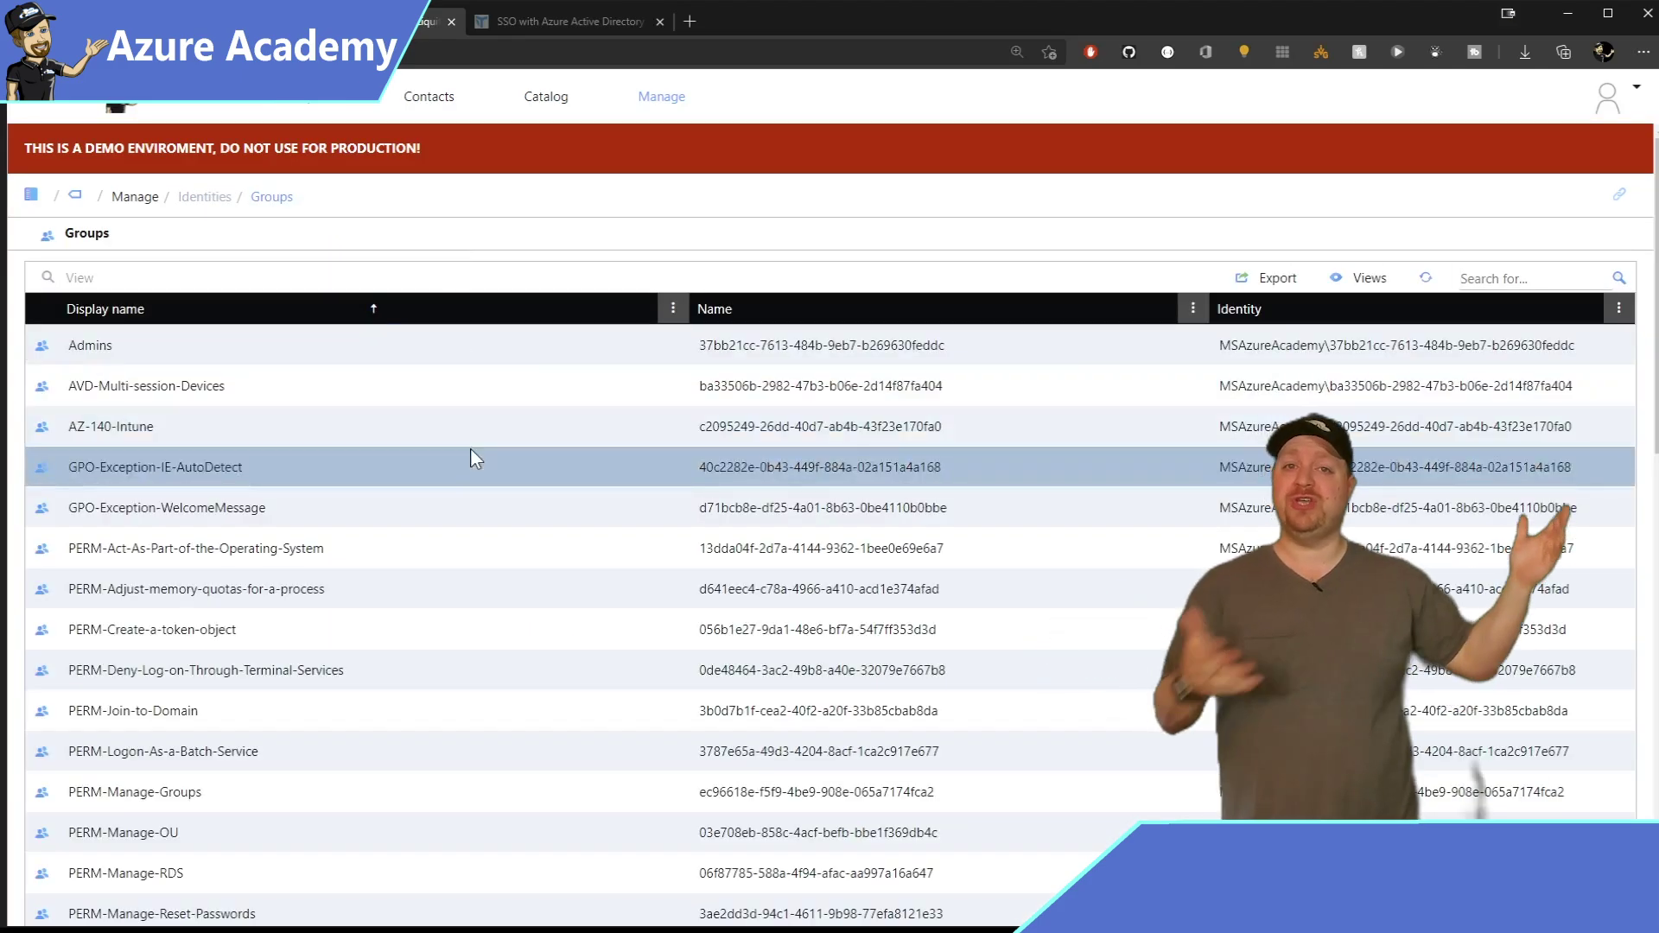
scroll(470, 451, "down", 10)
scroll(470, 451, "up", 10)
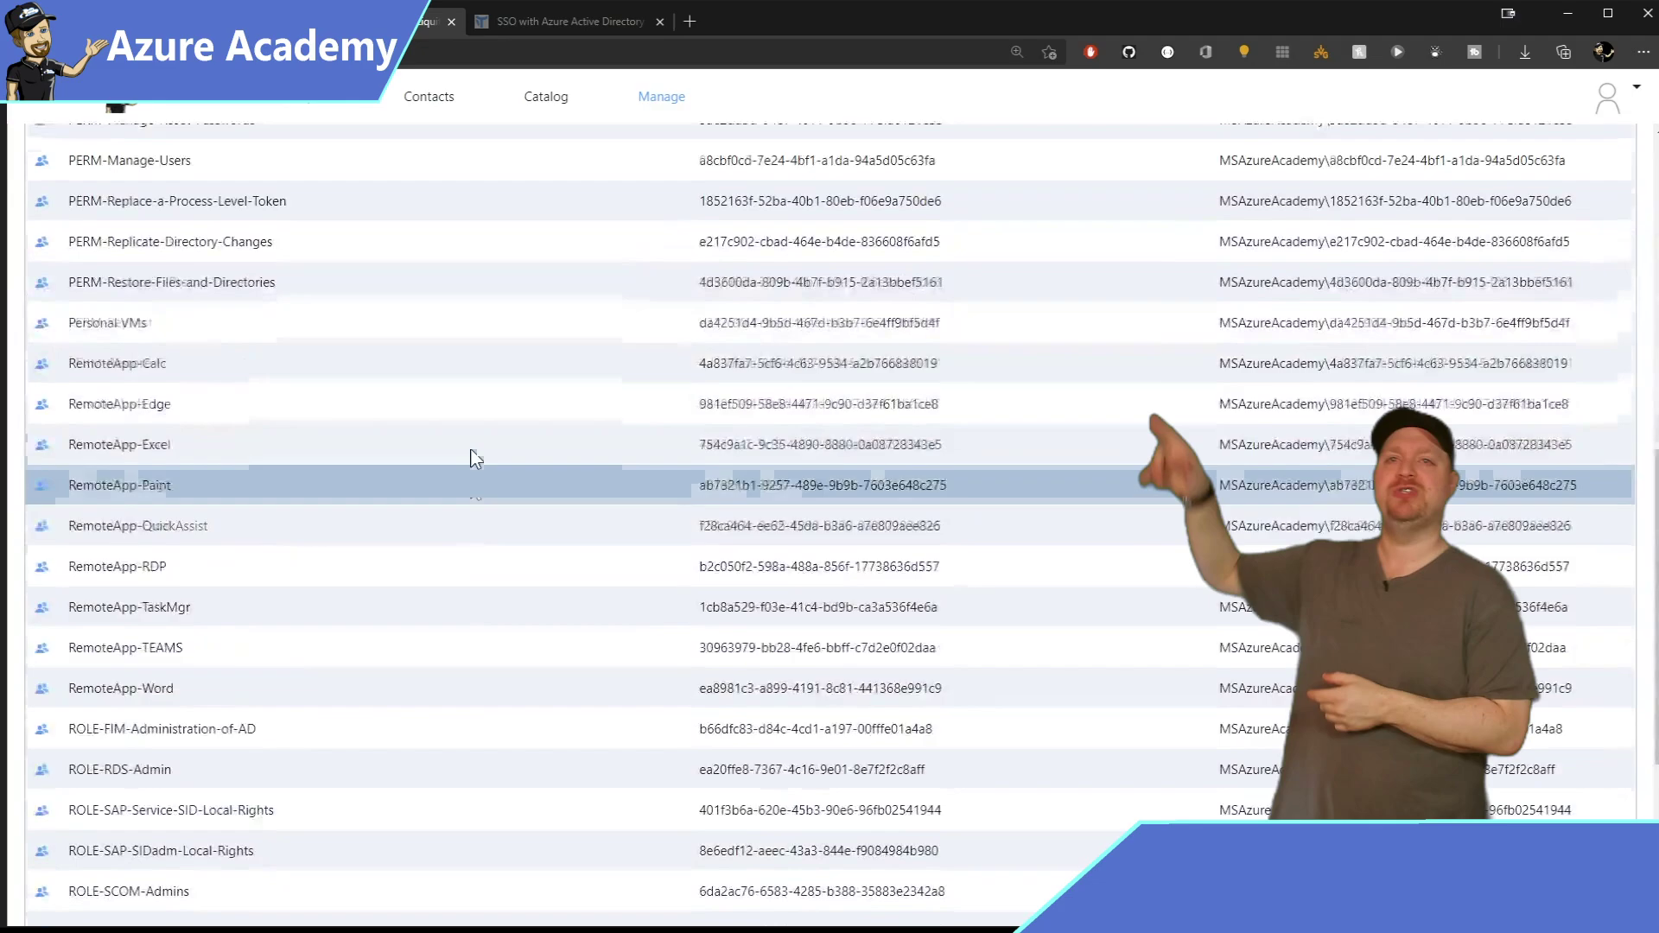
left_click(432, 97)
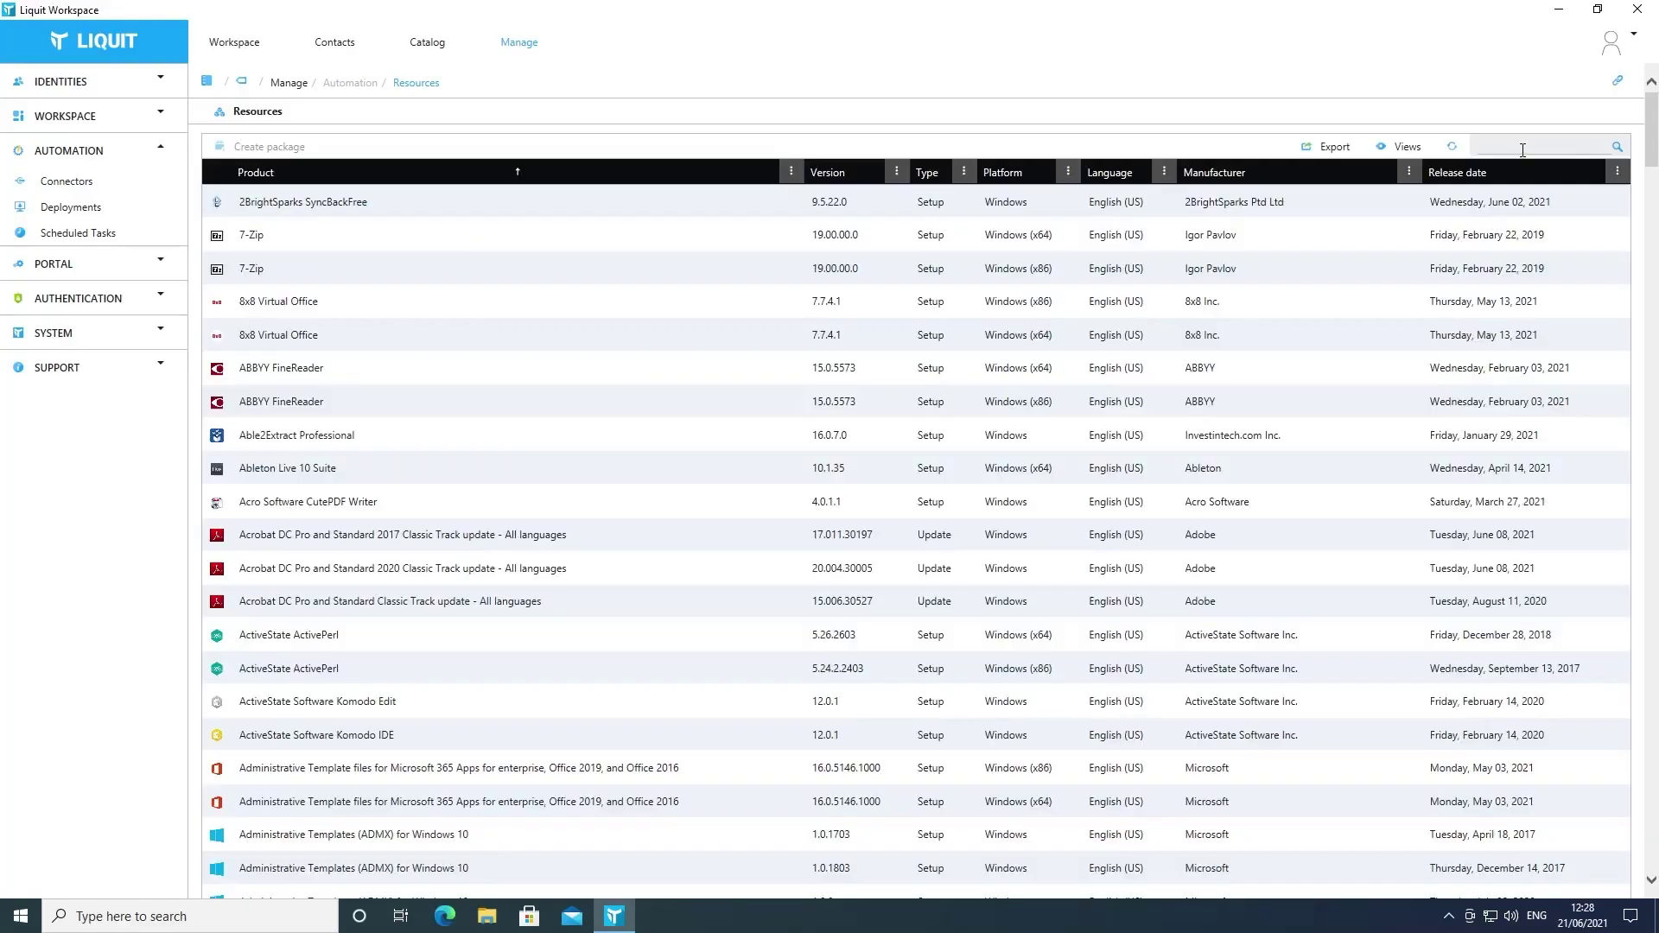
Search resources for 'edge' and start a Production package for Microsoft Edge for Business (x64).
key("Return")
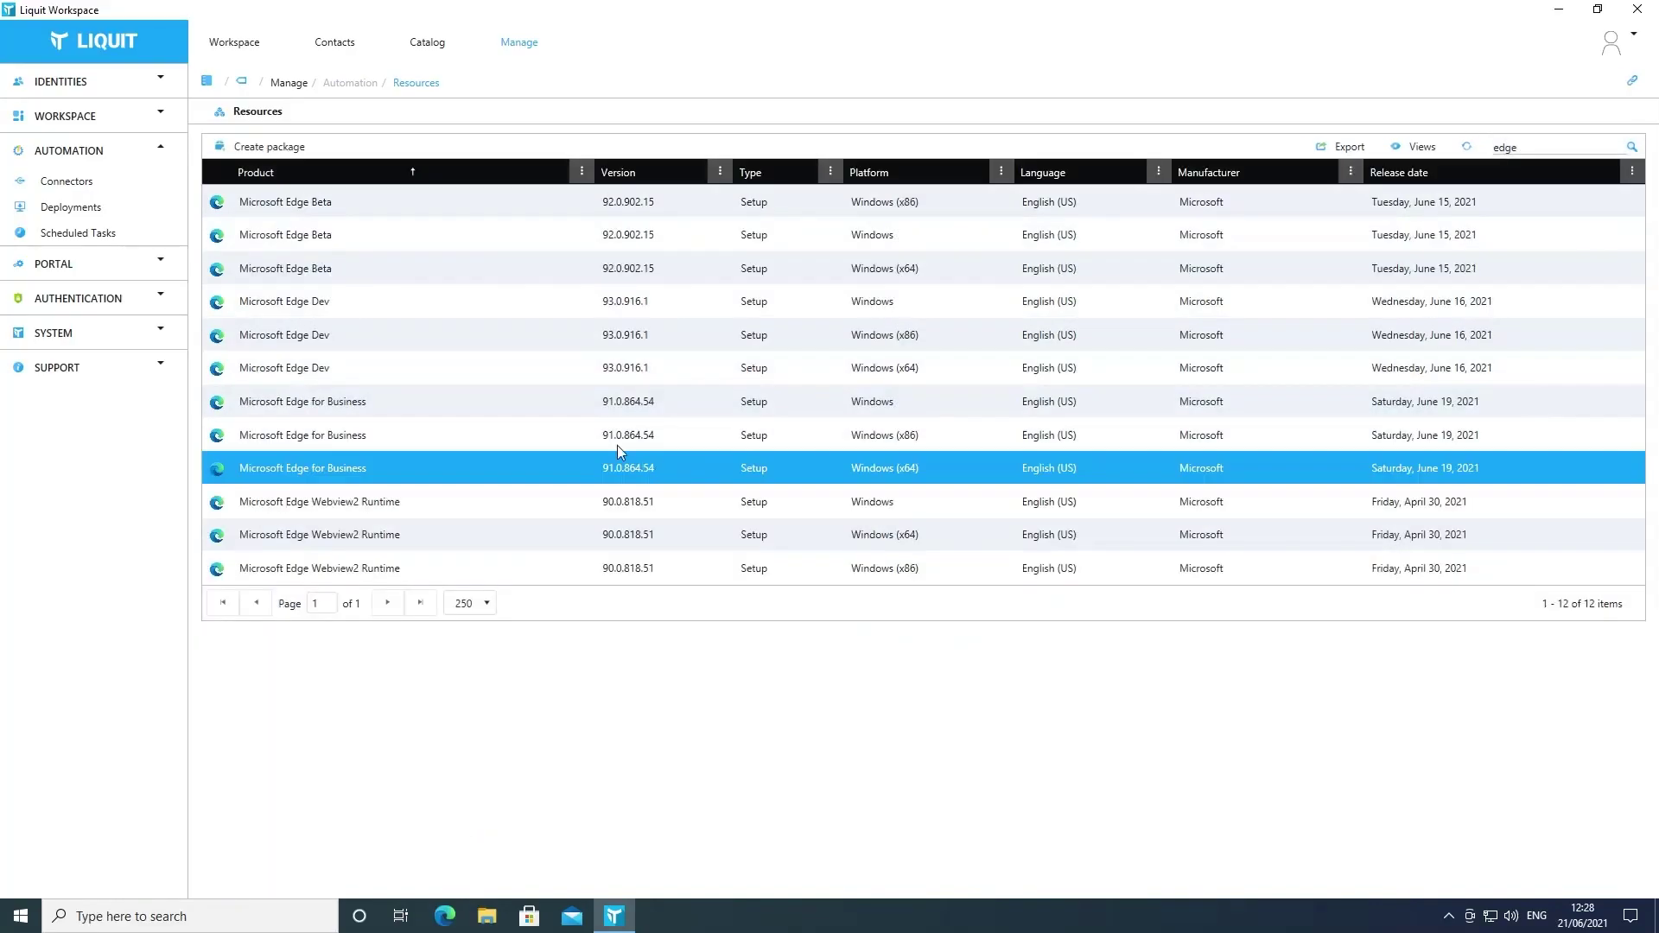
left_click(282, 154)
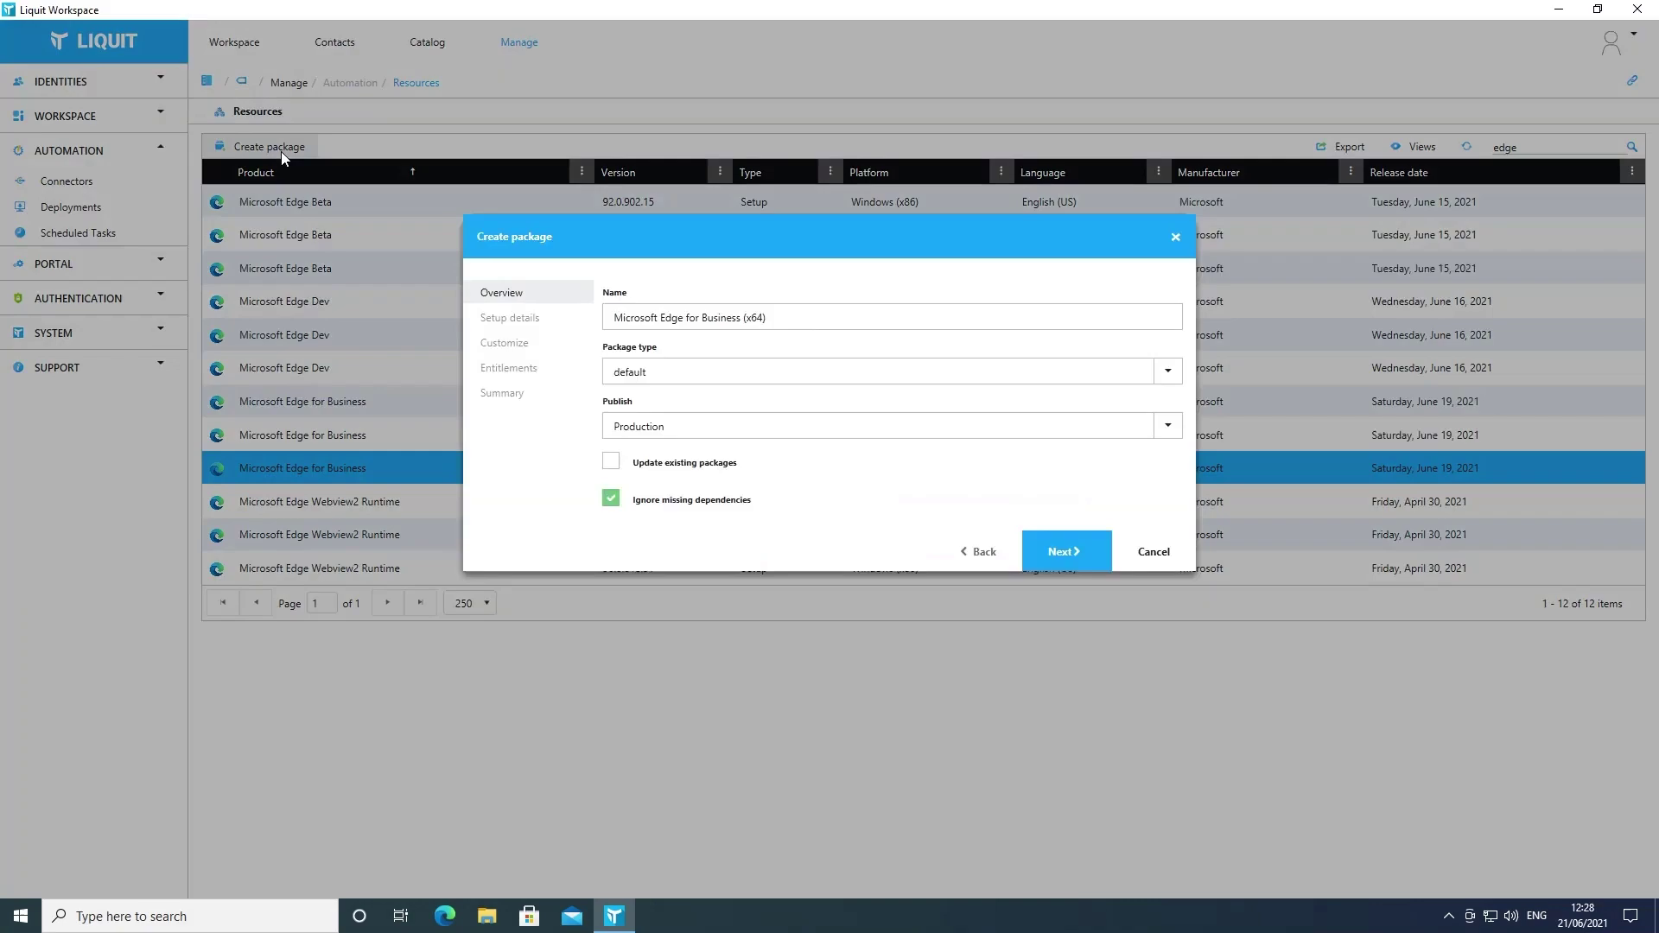
left_click(1051, 544)
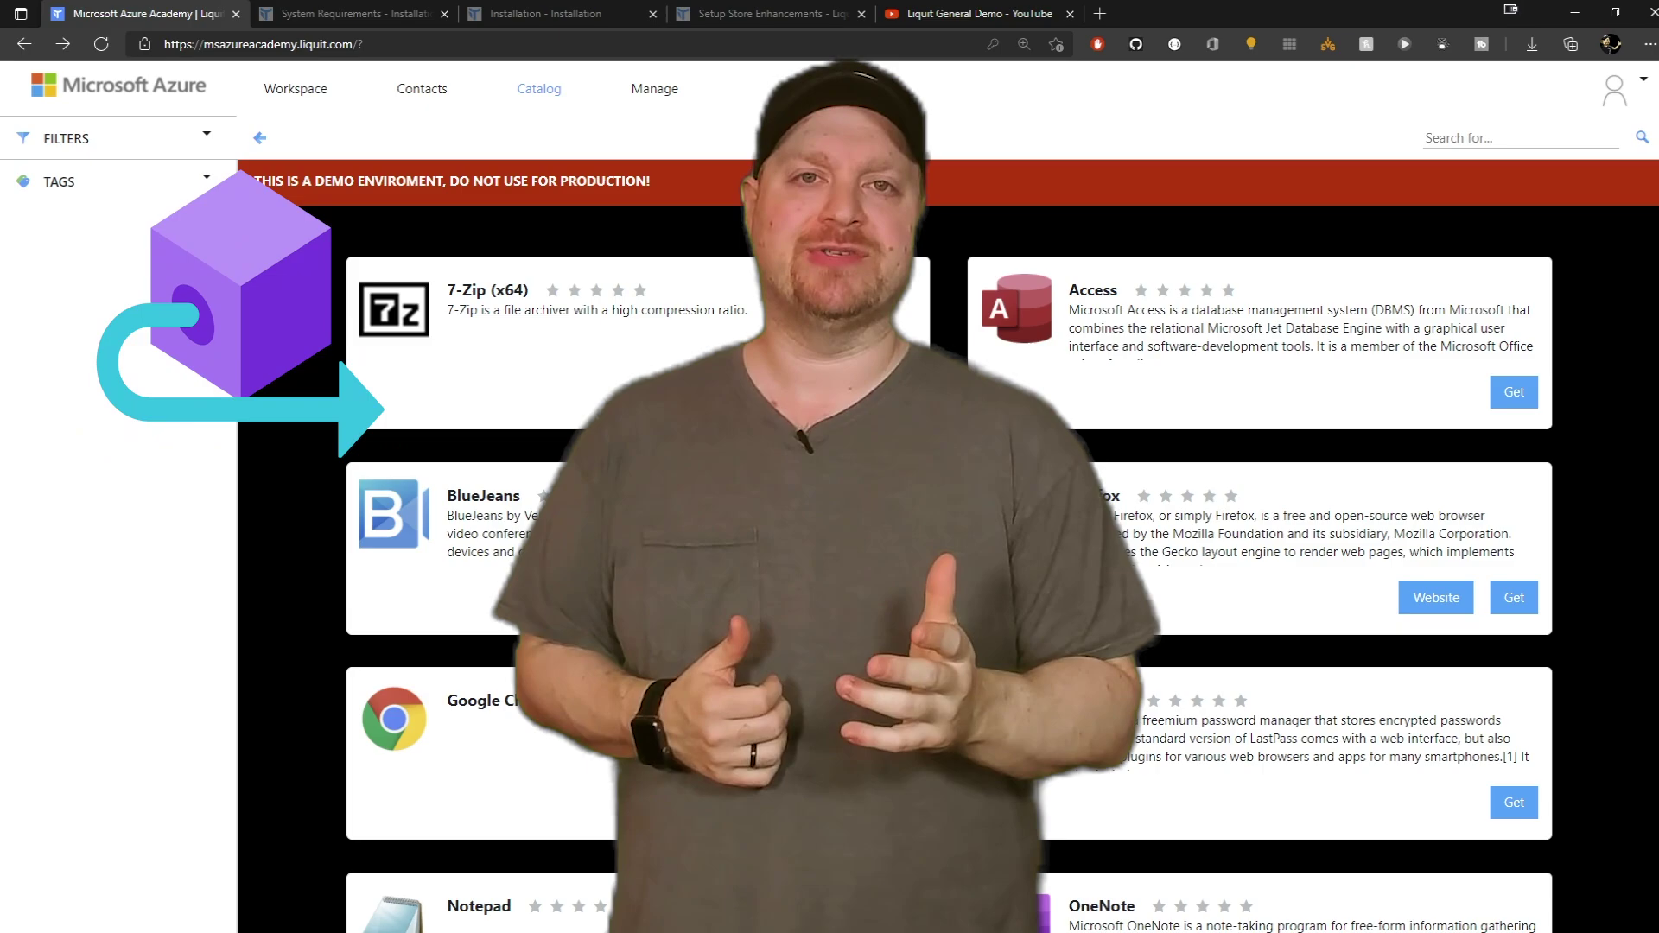
Start a new connector of type Liquit Setup Store from the Connectors page.
left_click(690, 102)
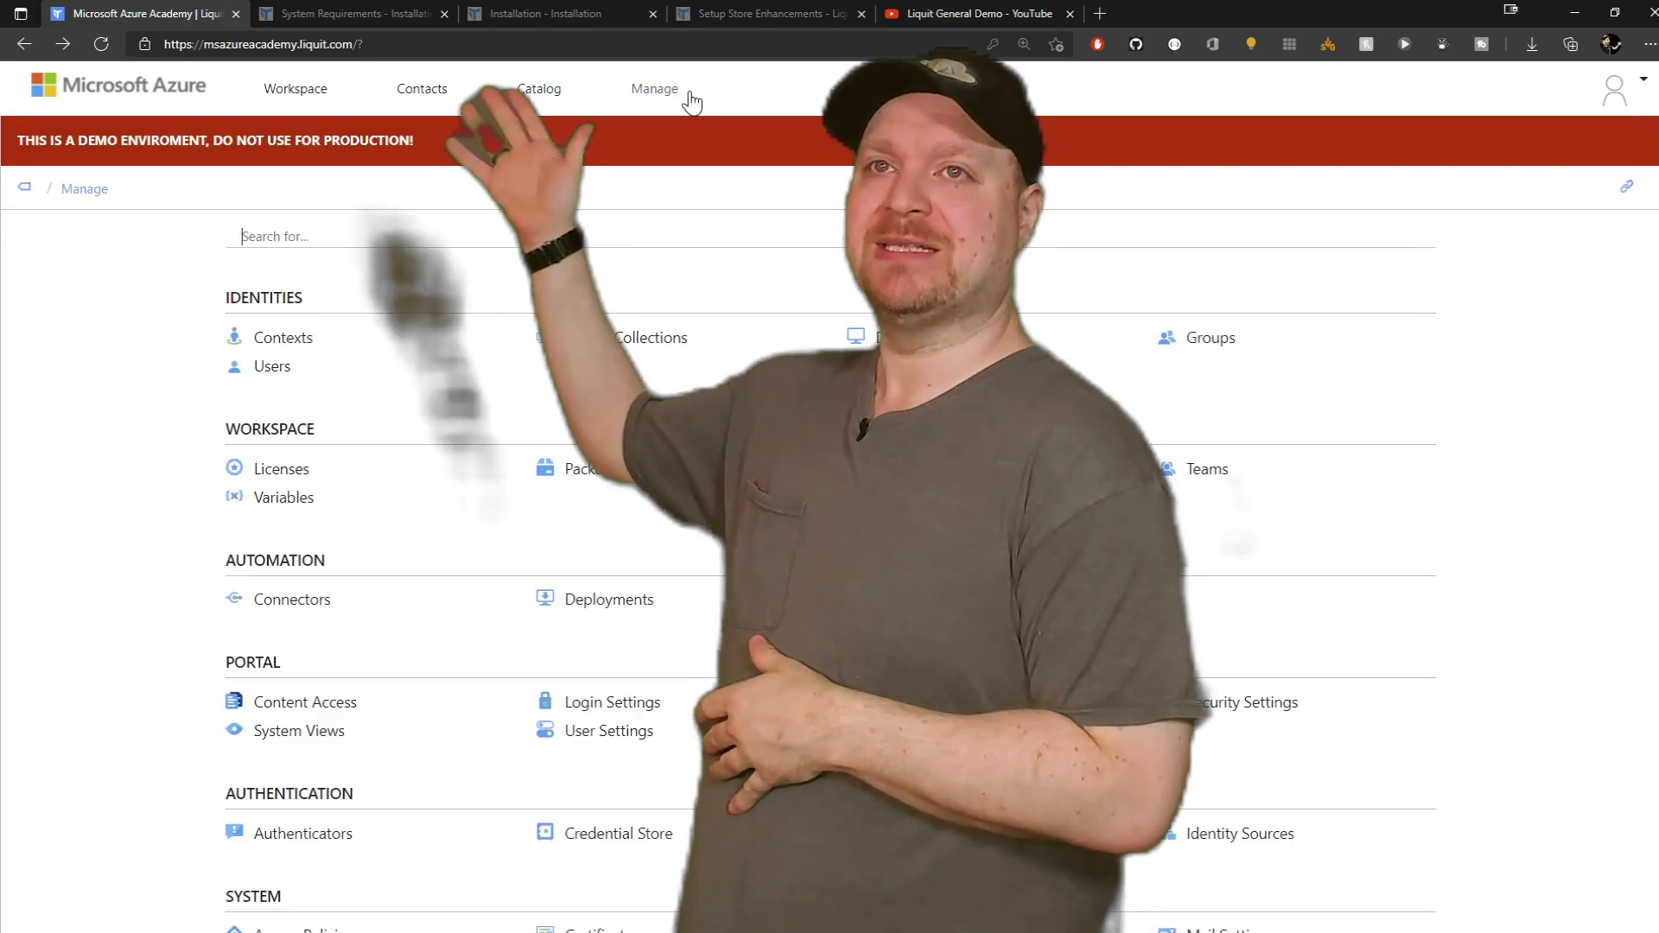
scroll(350, 402, "down", 2)
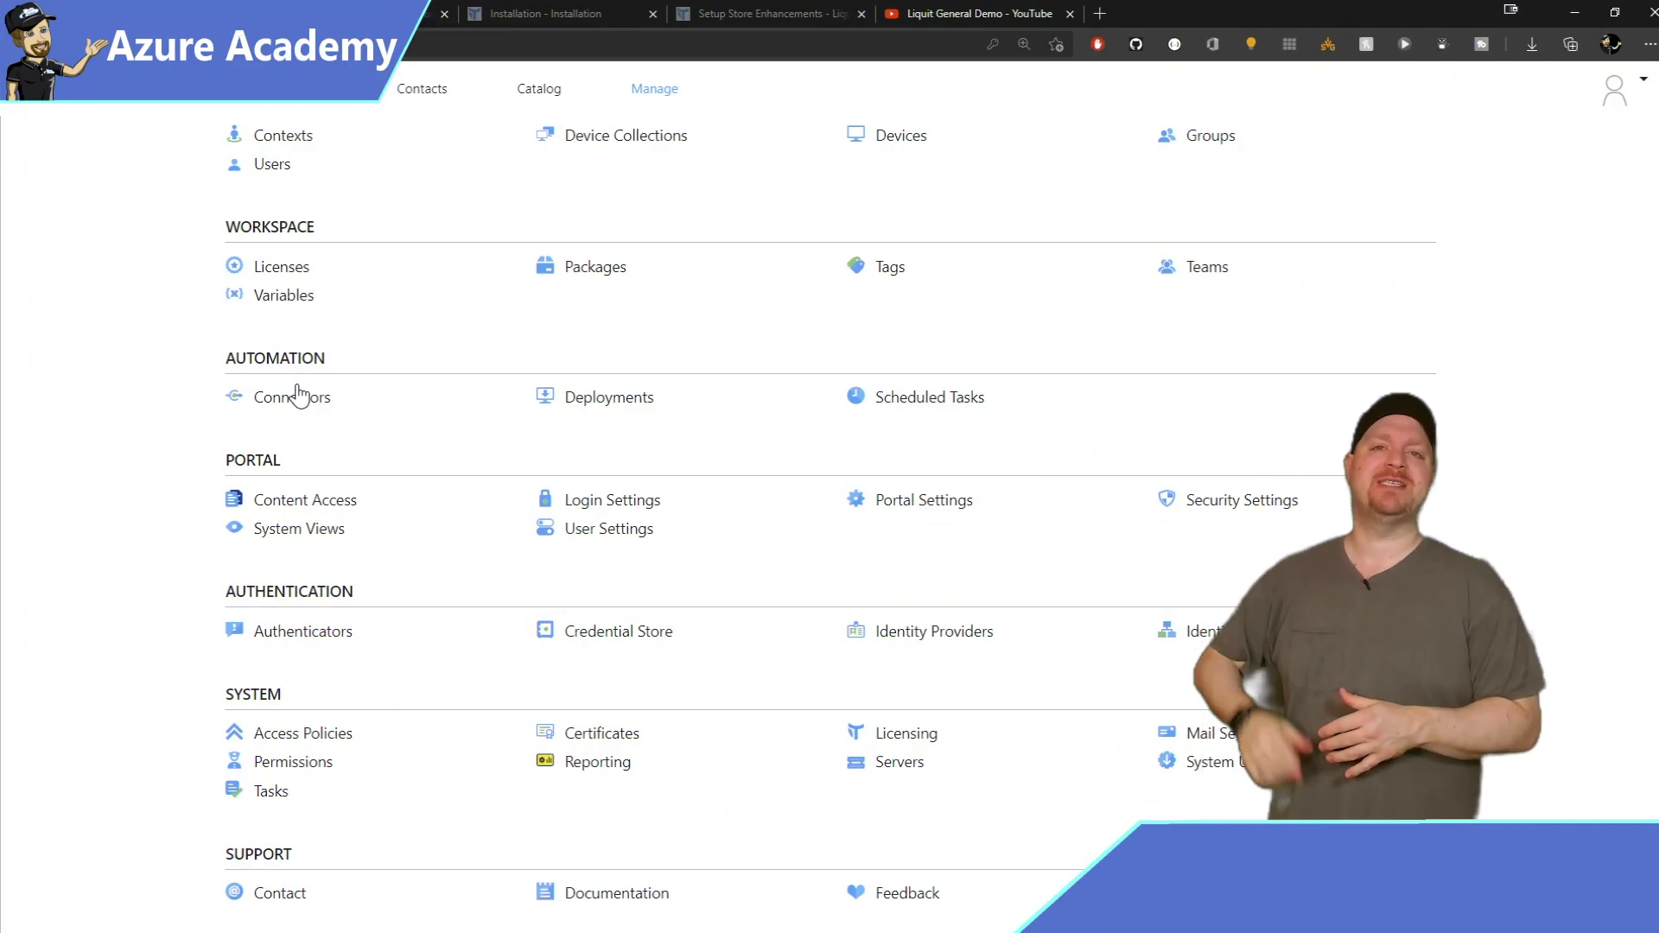
left_click(294, 397)
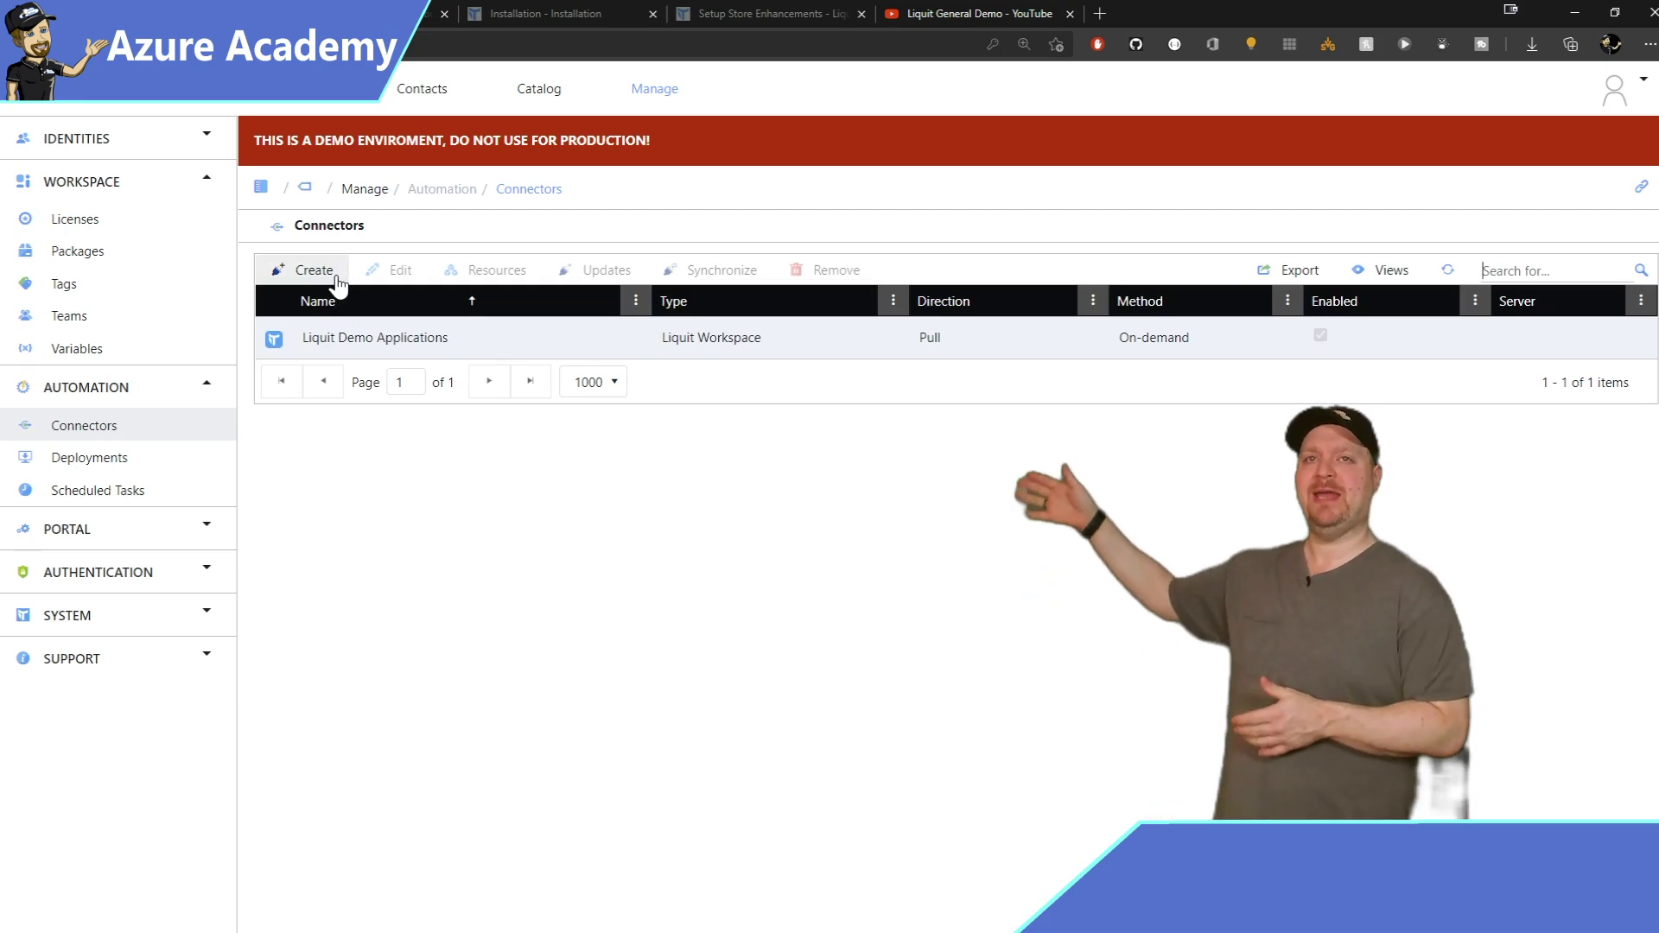
left_click(304, 273)
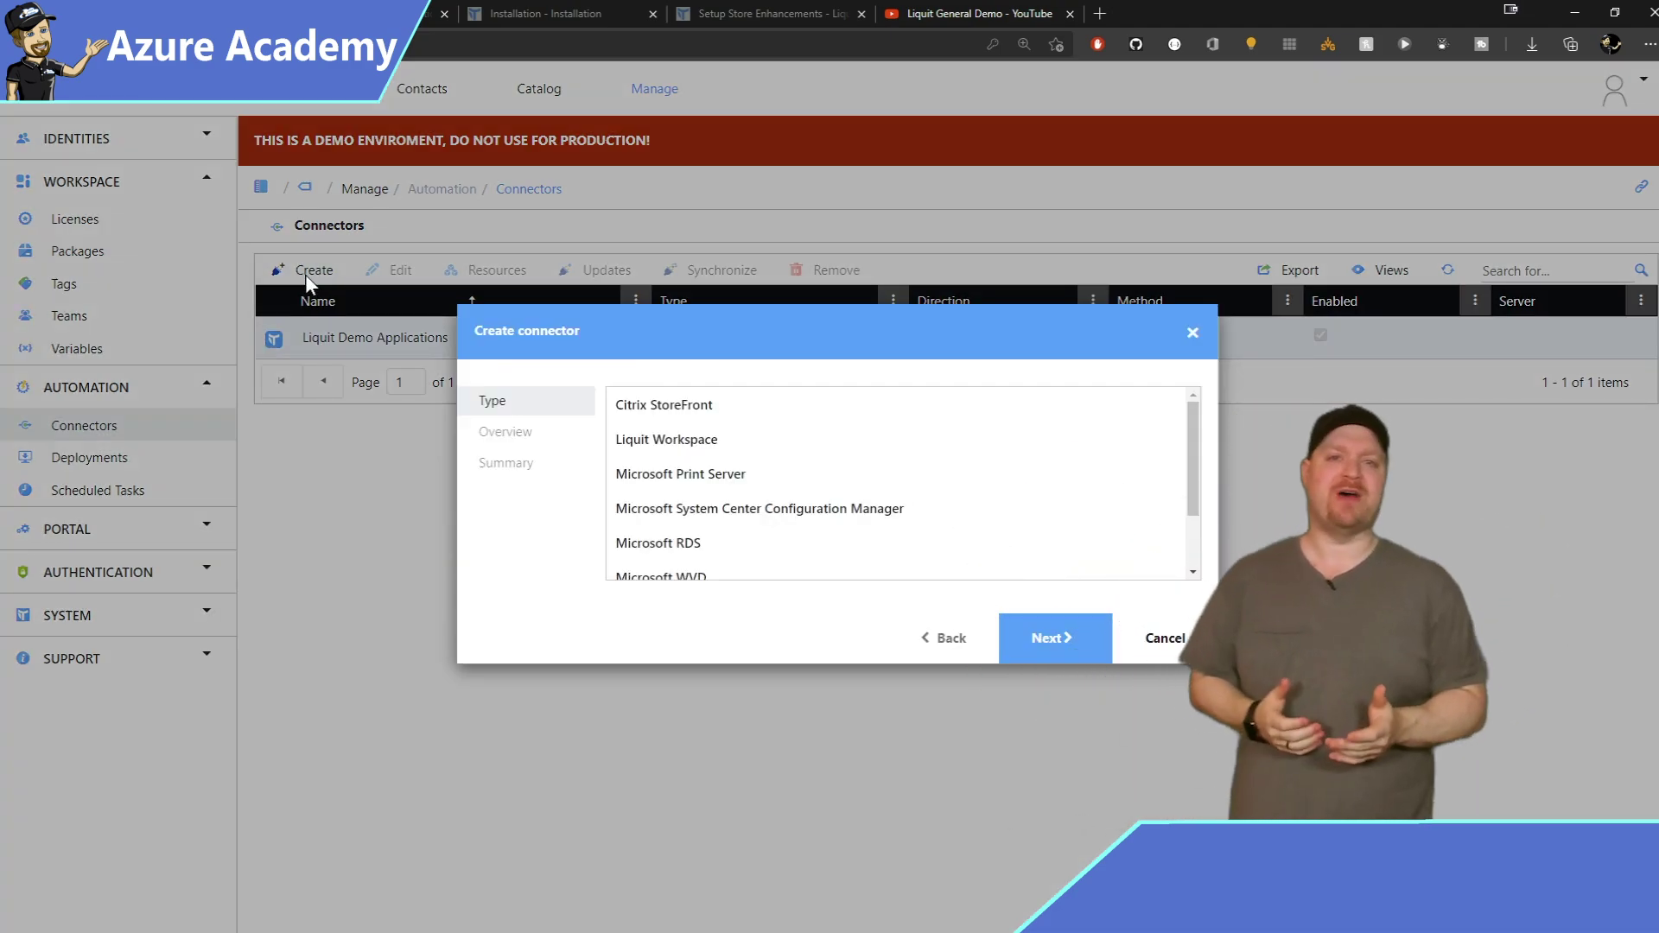
scroll(906, 479, "down", 3)
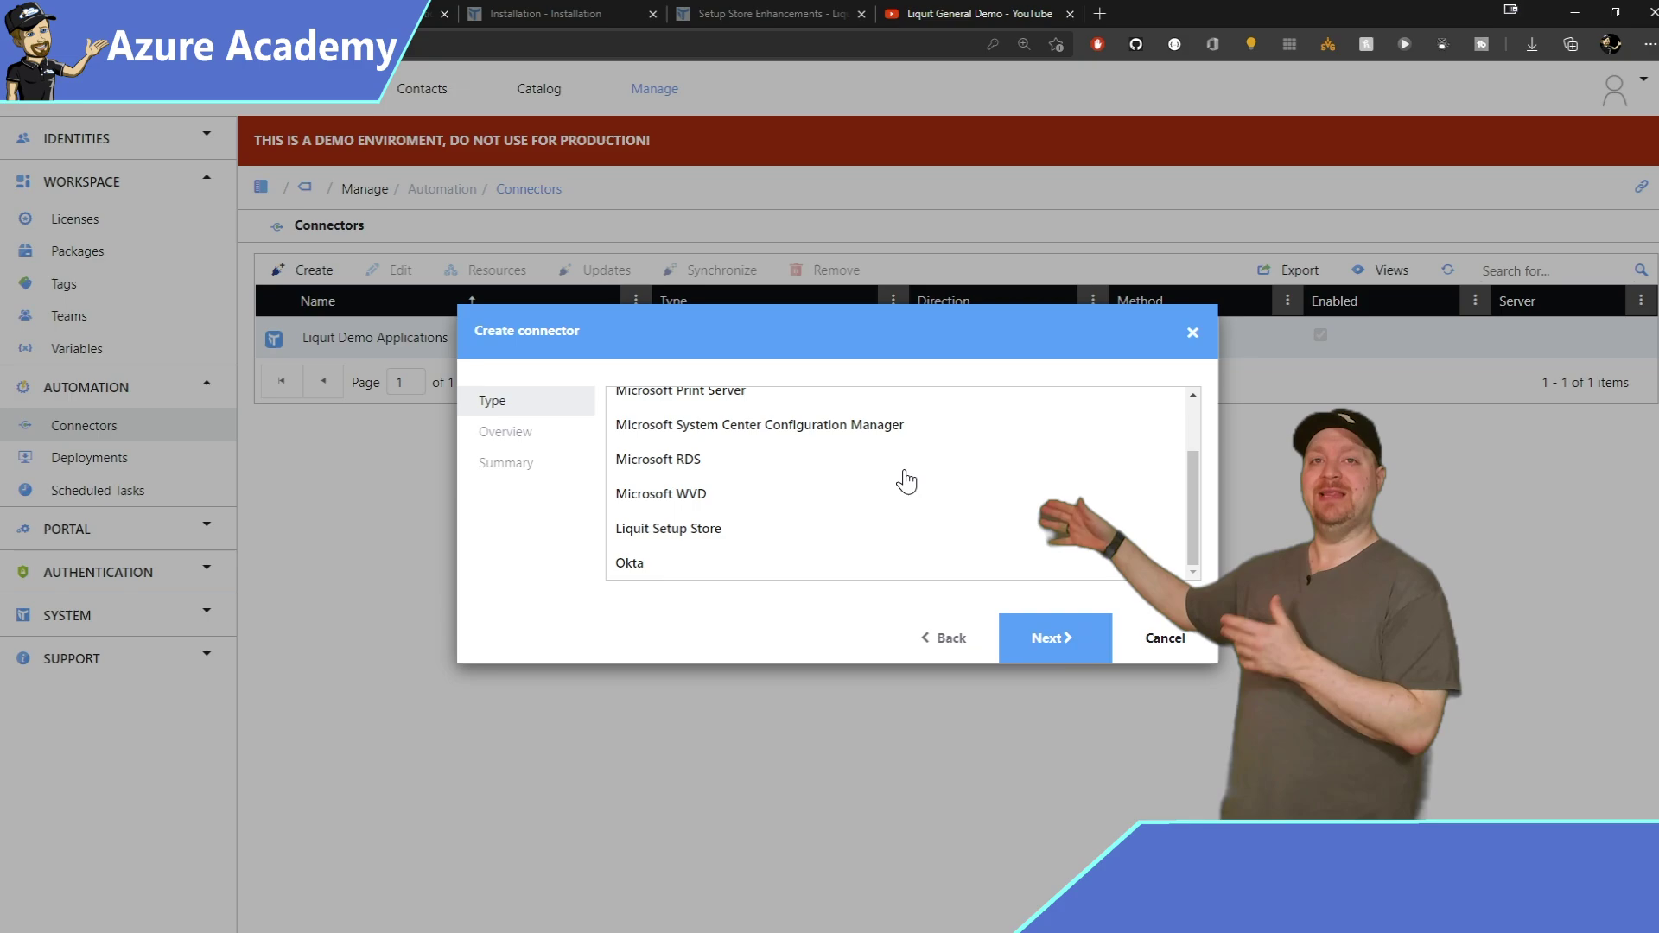
left_click(722, 531)
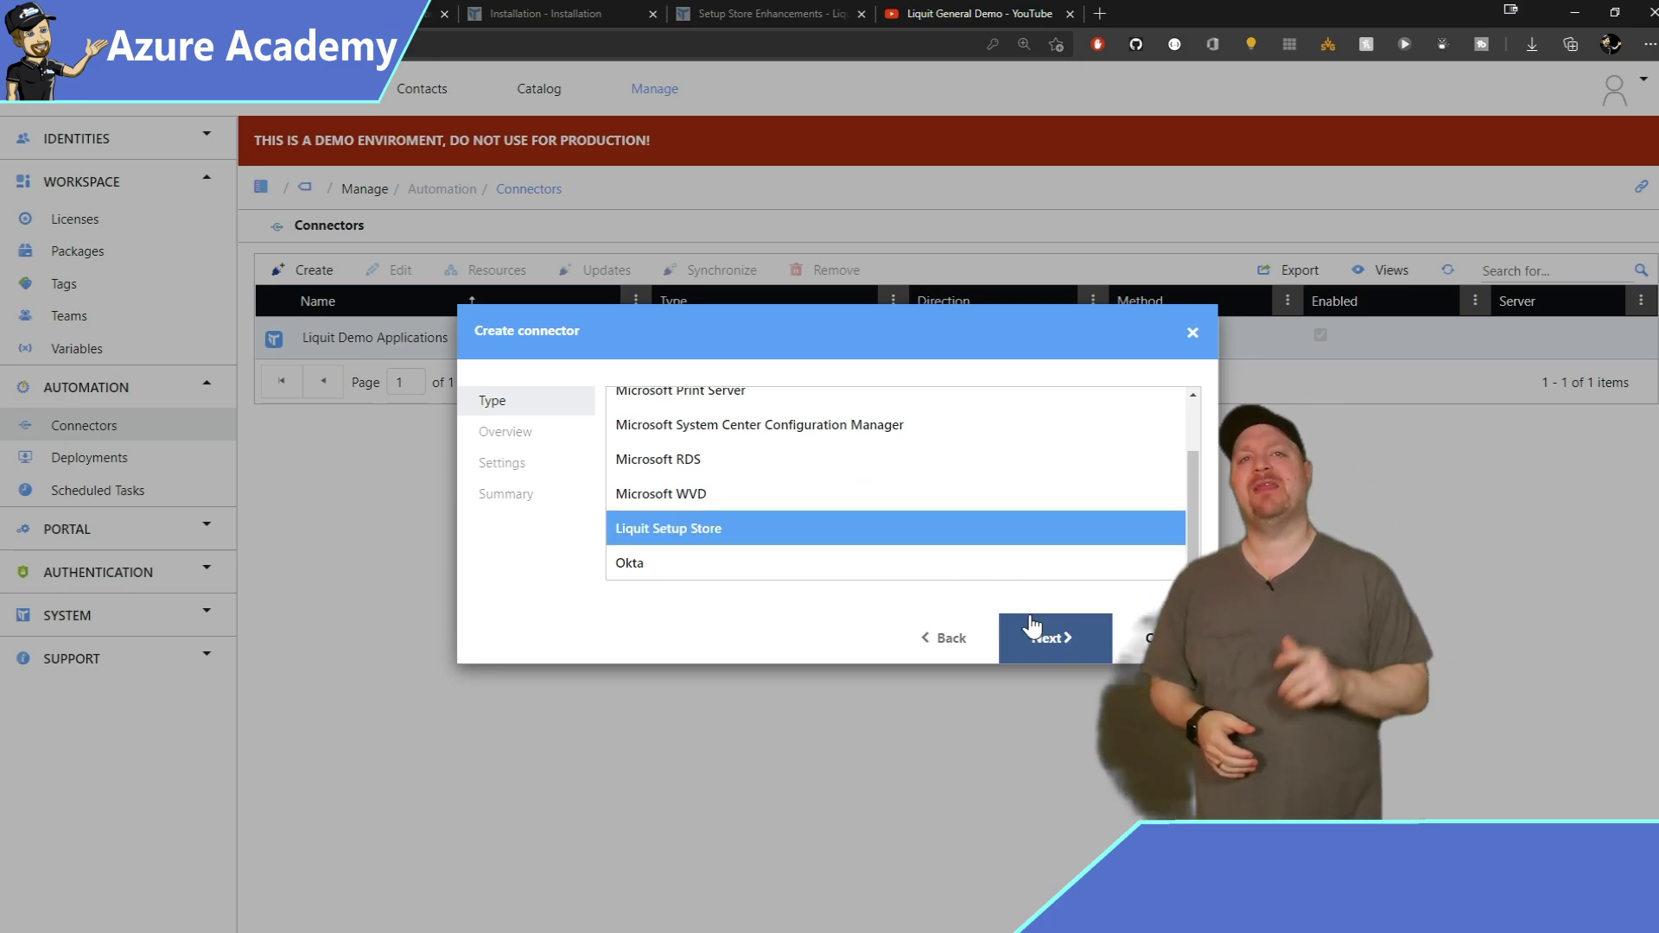
left_click(1056, 640)
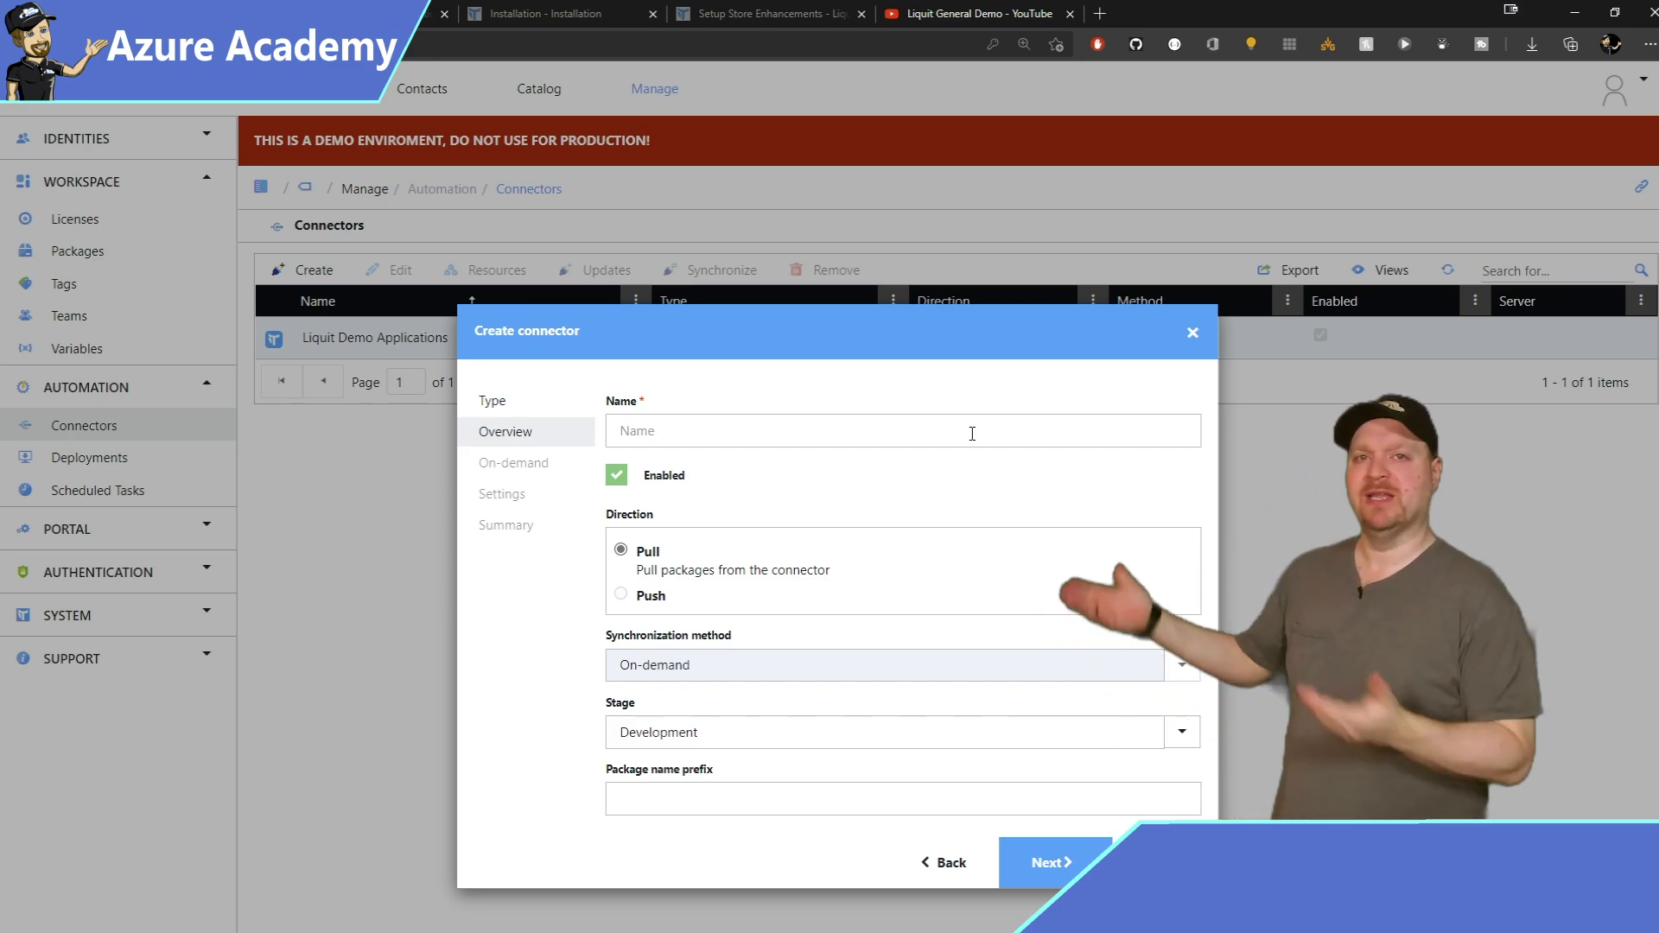
Name the connector Liquit Setup Store and keep its stage at Development.
left_click(972, 433)
type("Liquit Setup Store")
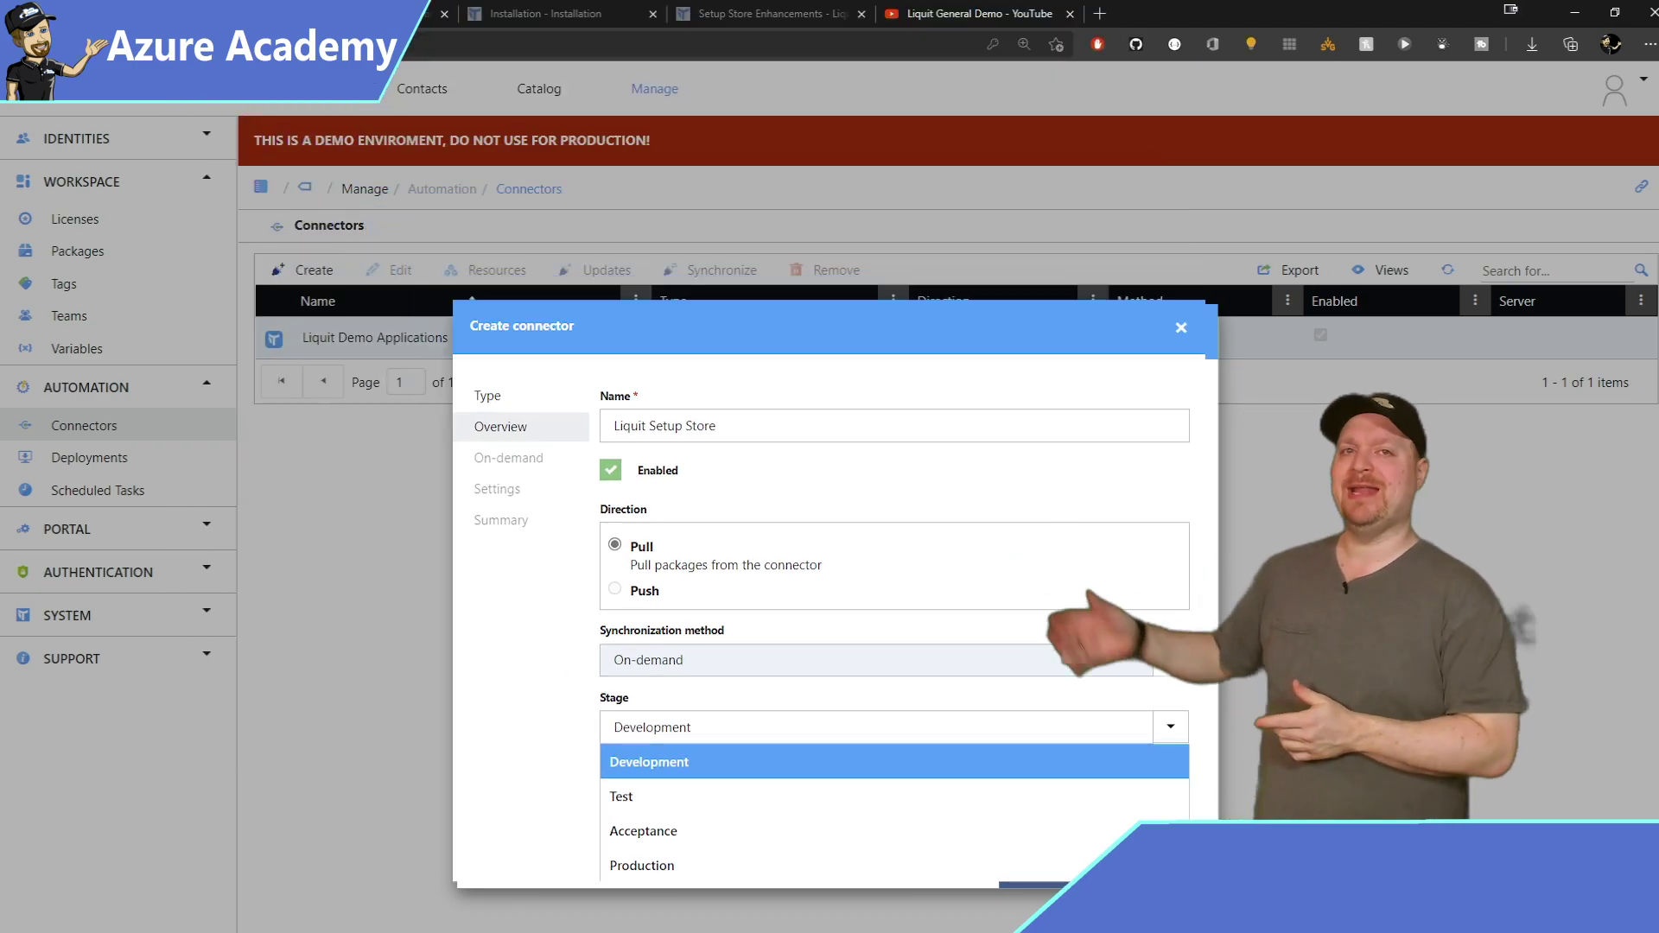
left_click(1078, 762)
left_click(1078, 856)
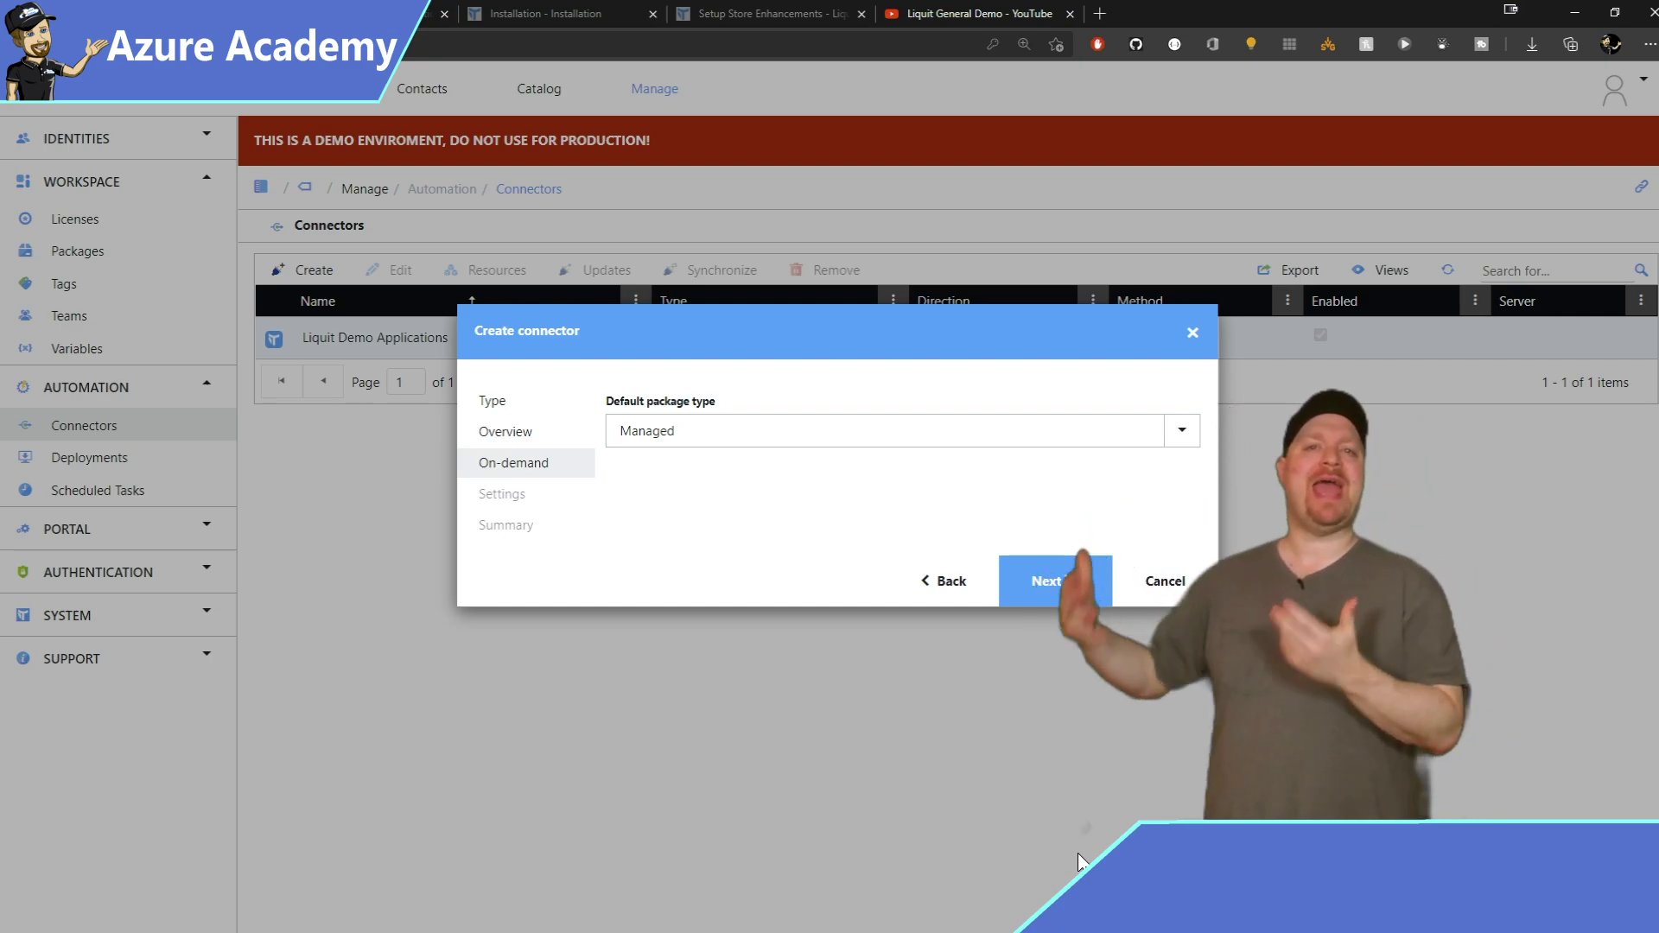
Keep Managed as default package type and include Launch shortcuts, reaching the connector summary.
key("alt+Down")
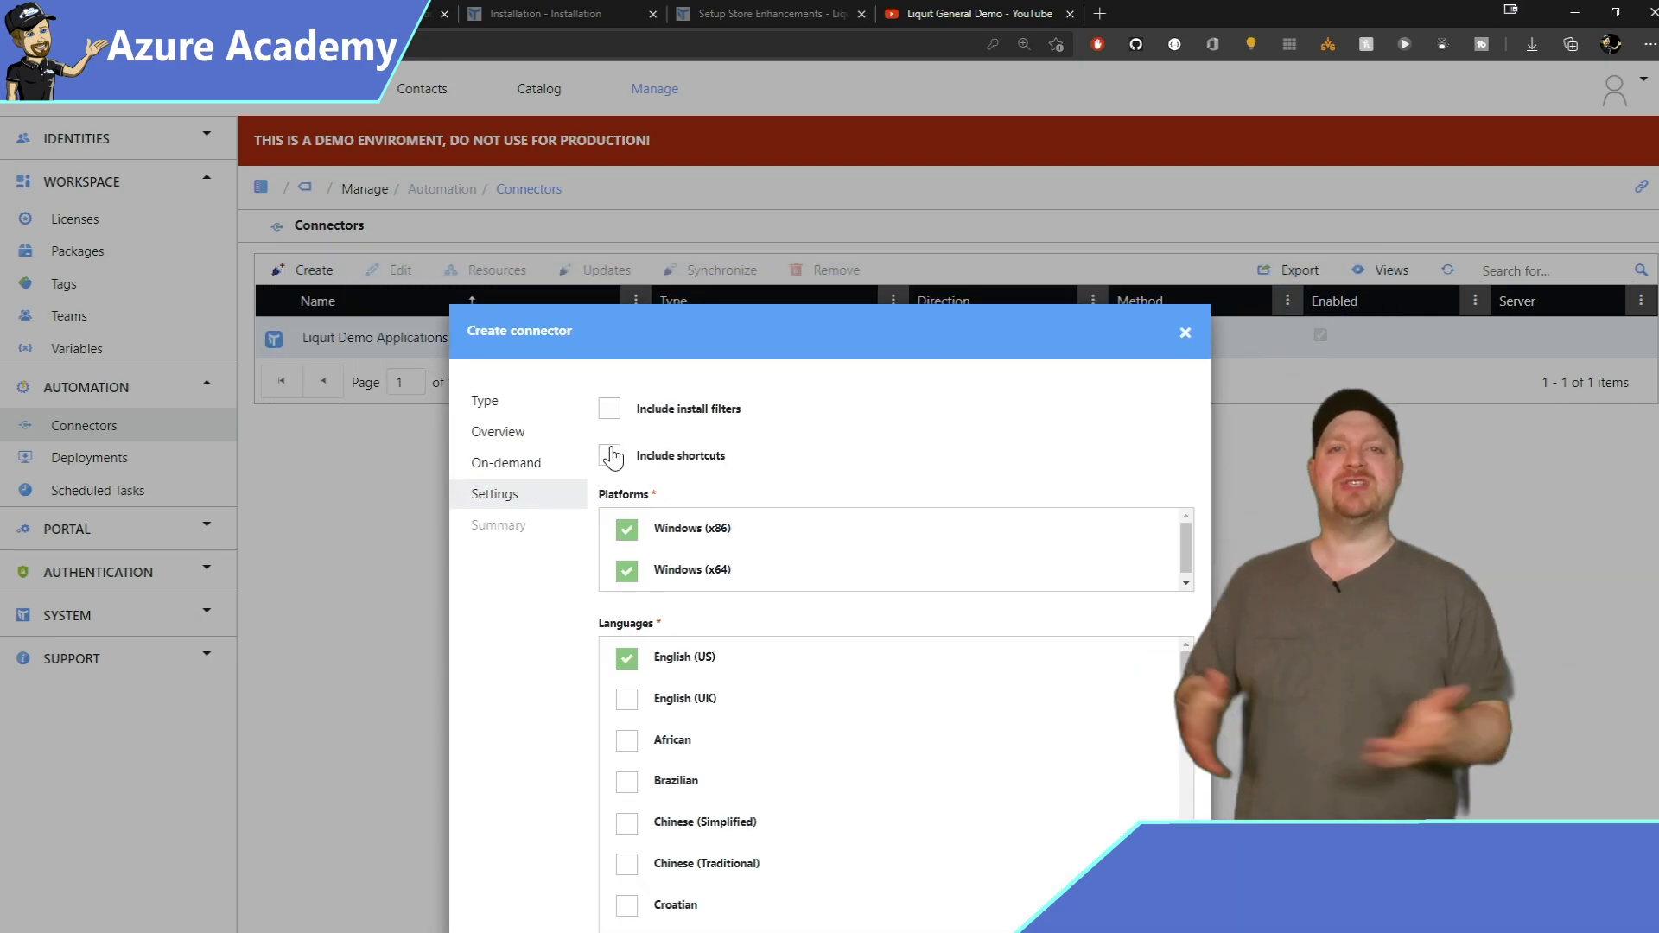
left_click(610, 455)
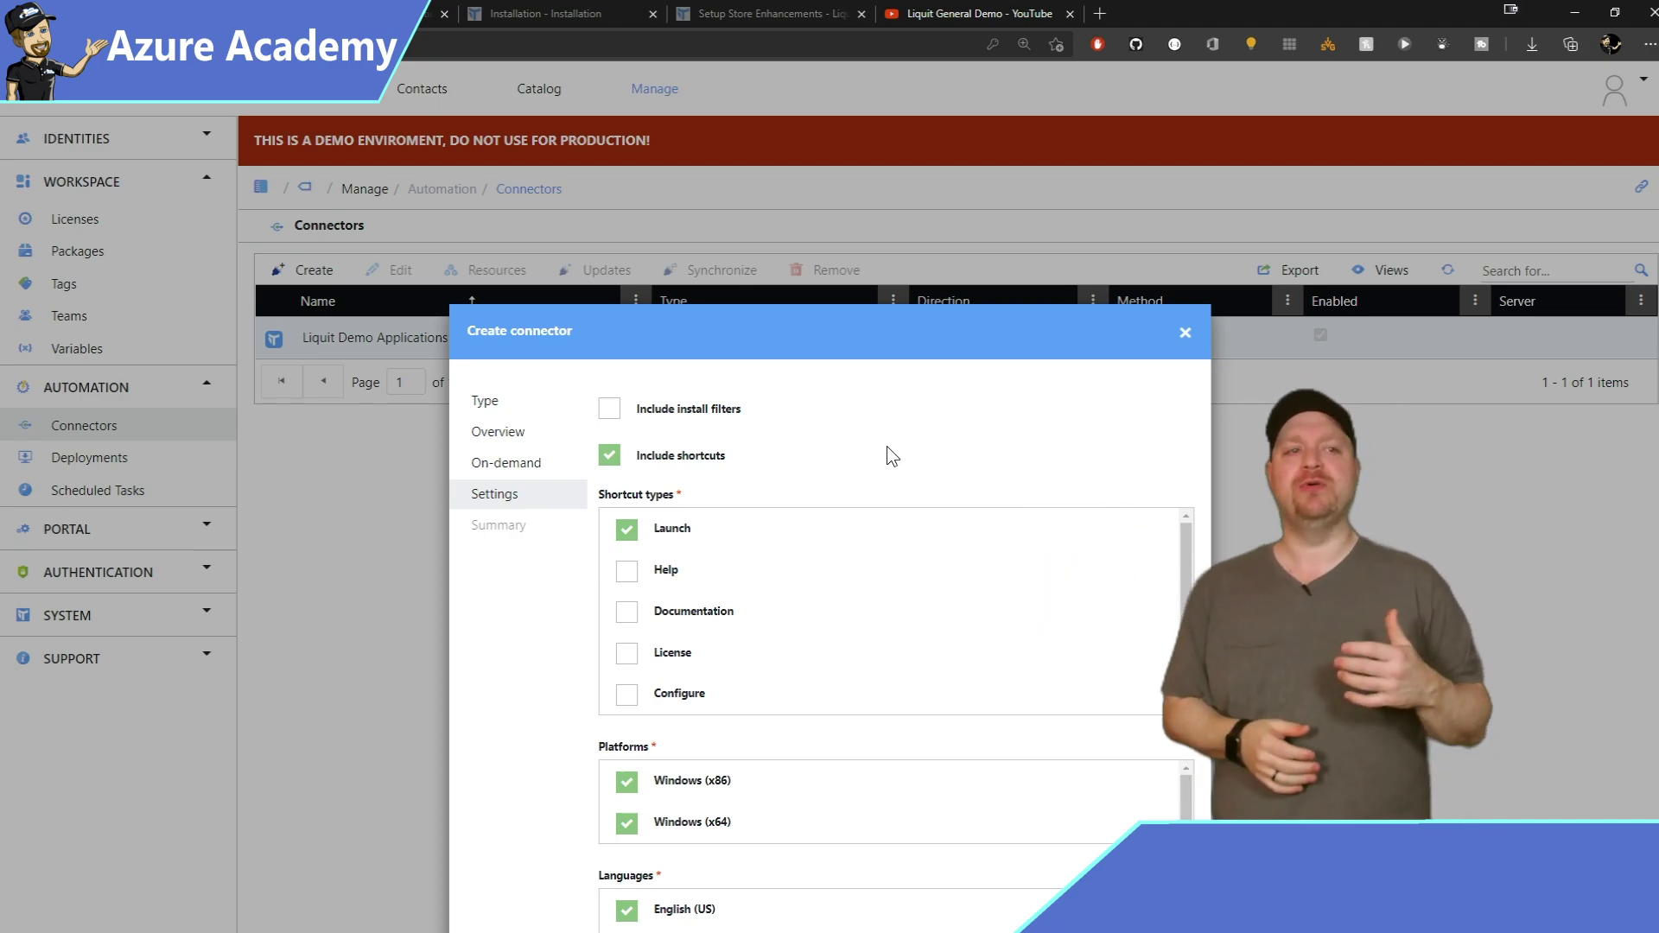
scroll(1103, 714, "down", 4)
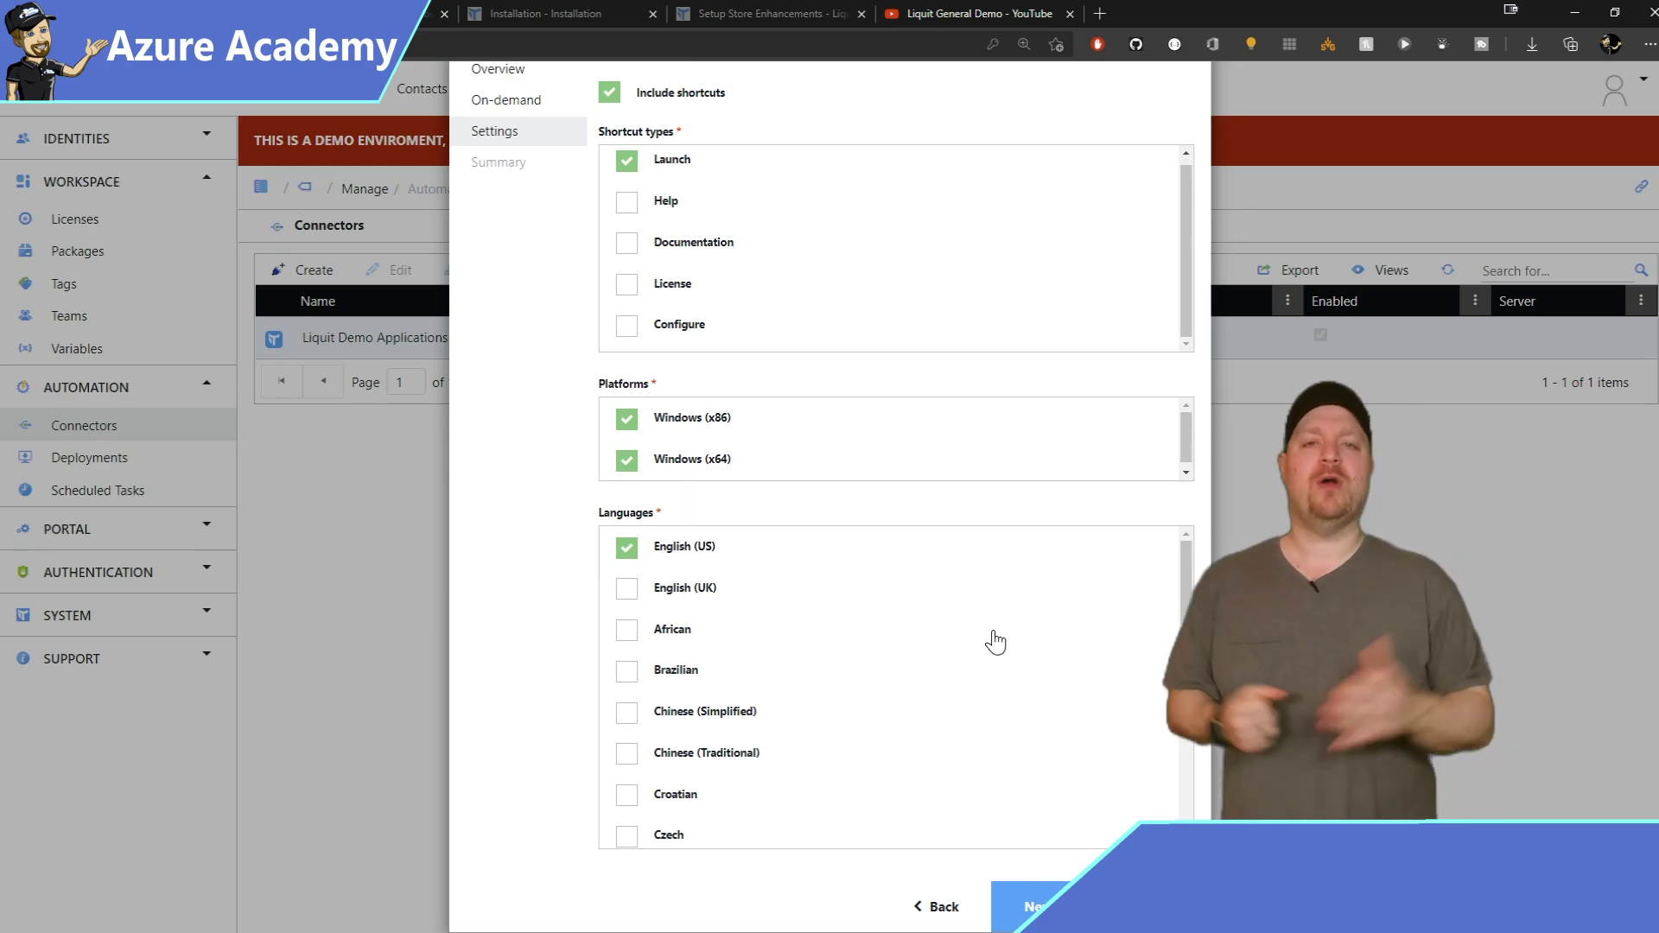
left_click(1033, 904)
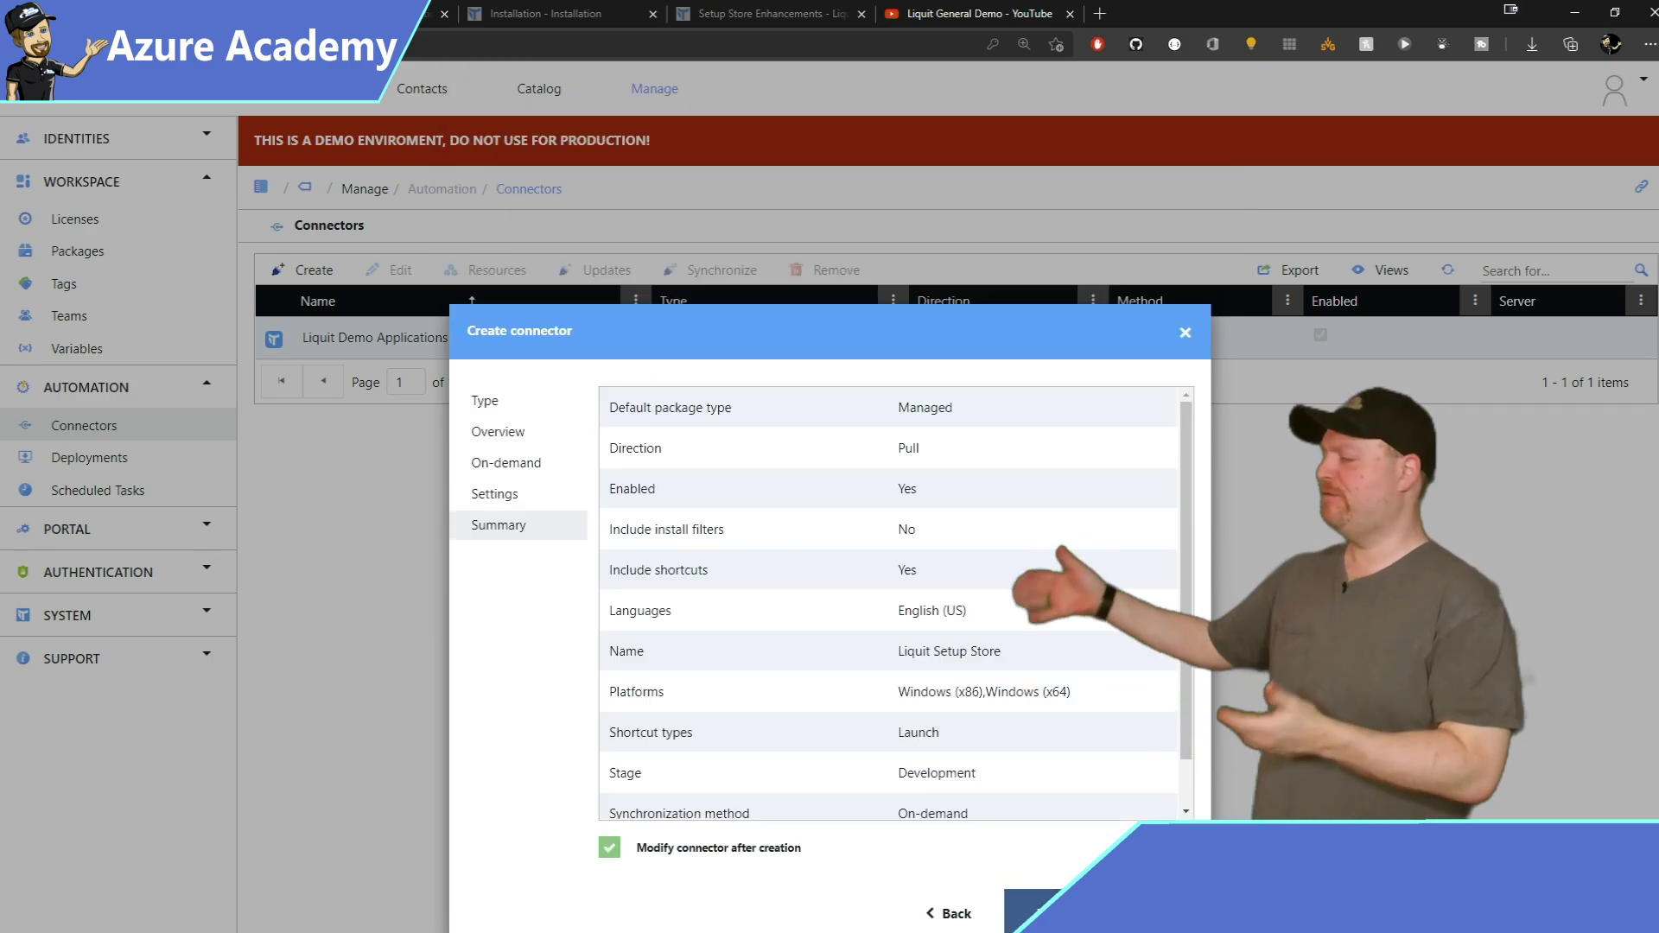
Finish the Liquit Setup Store connector and select Camtasia Studio 2021 in its Resources list.
left_click(1033, 907)
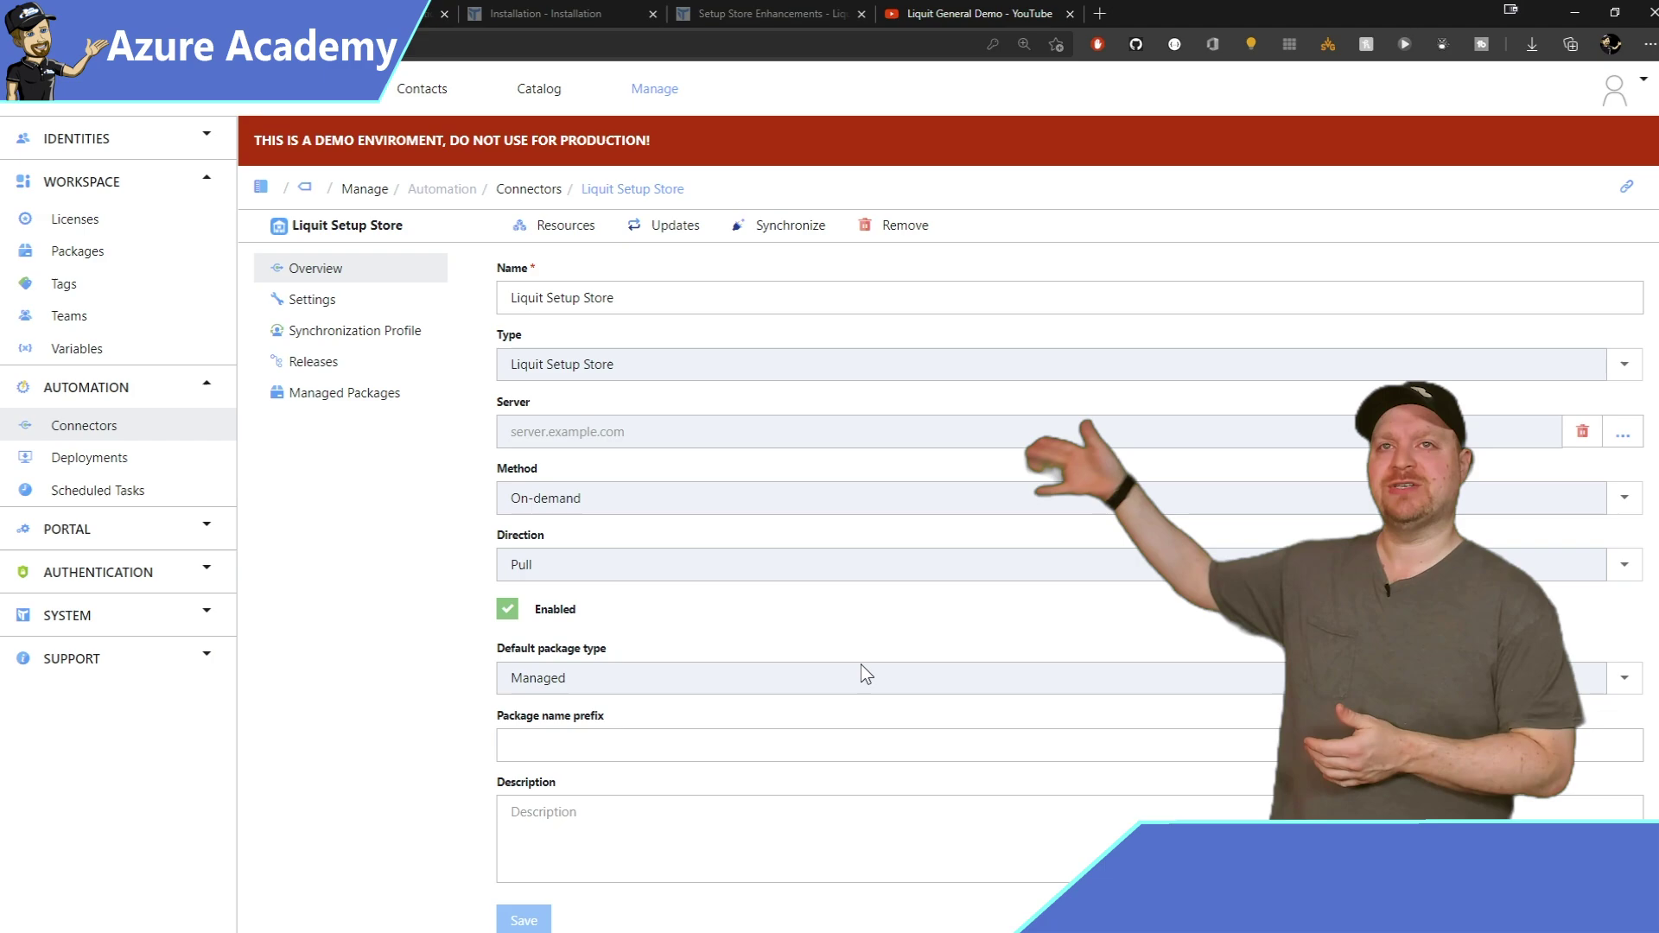
left_click(570, 229)
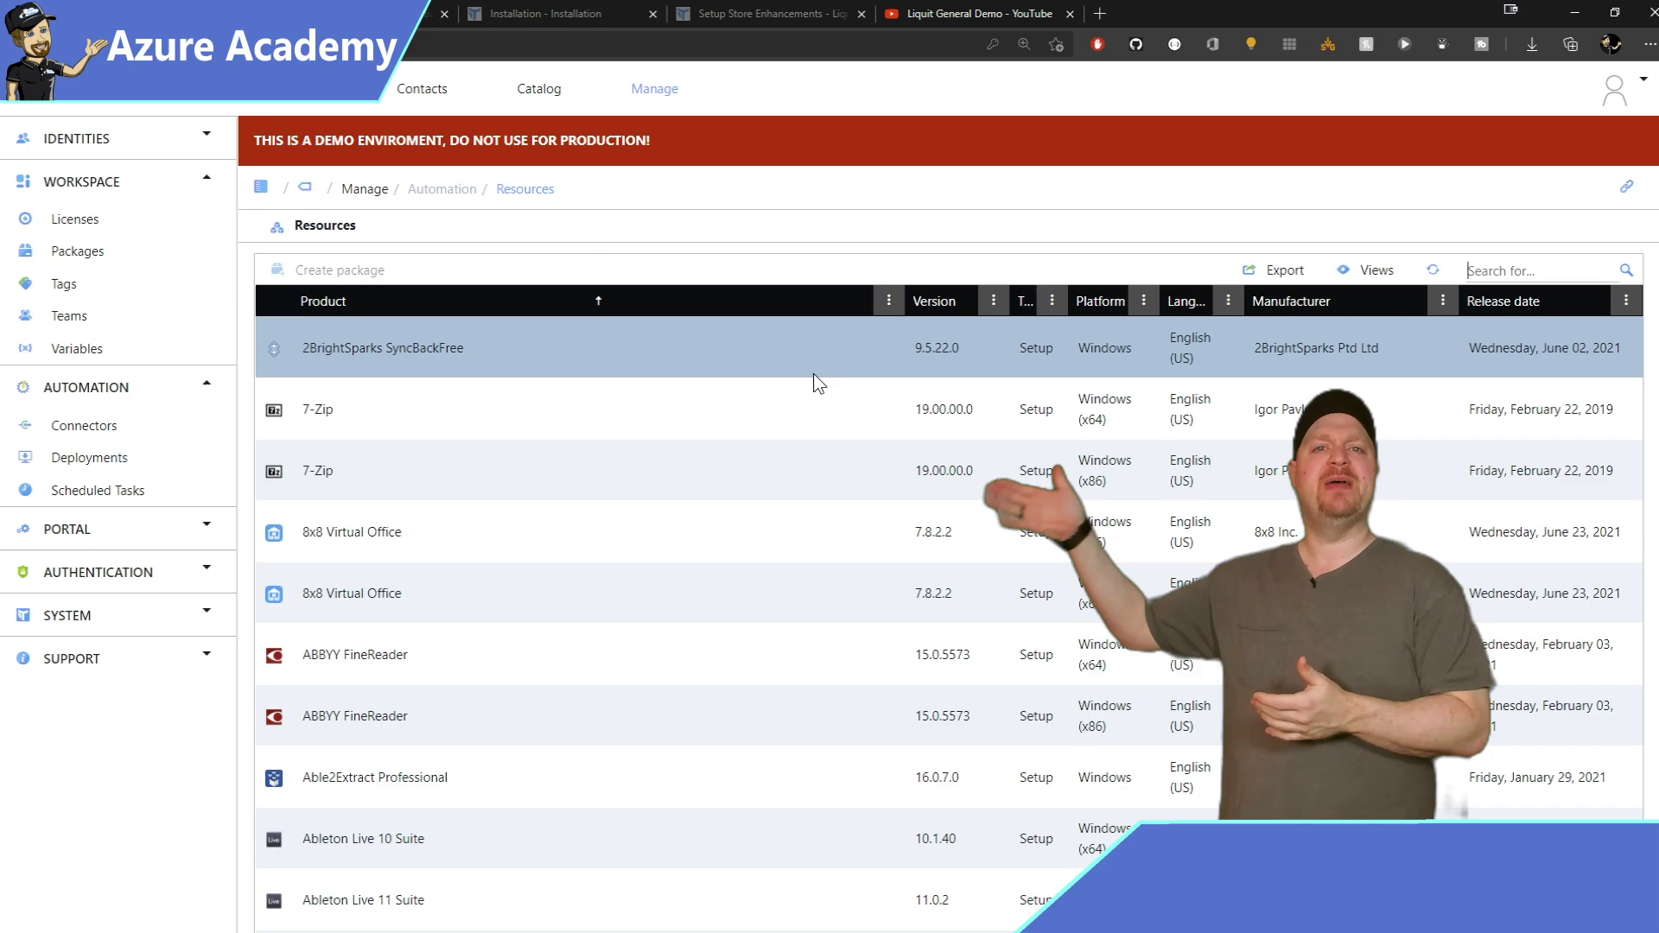
left_click(489, 518)
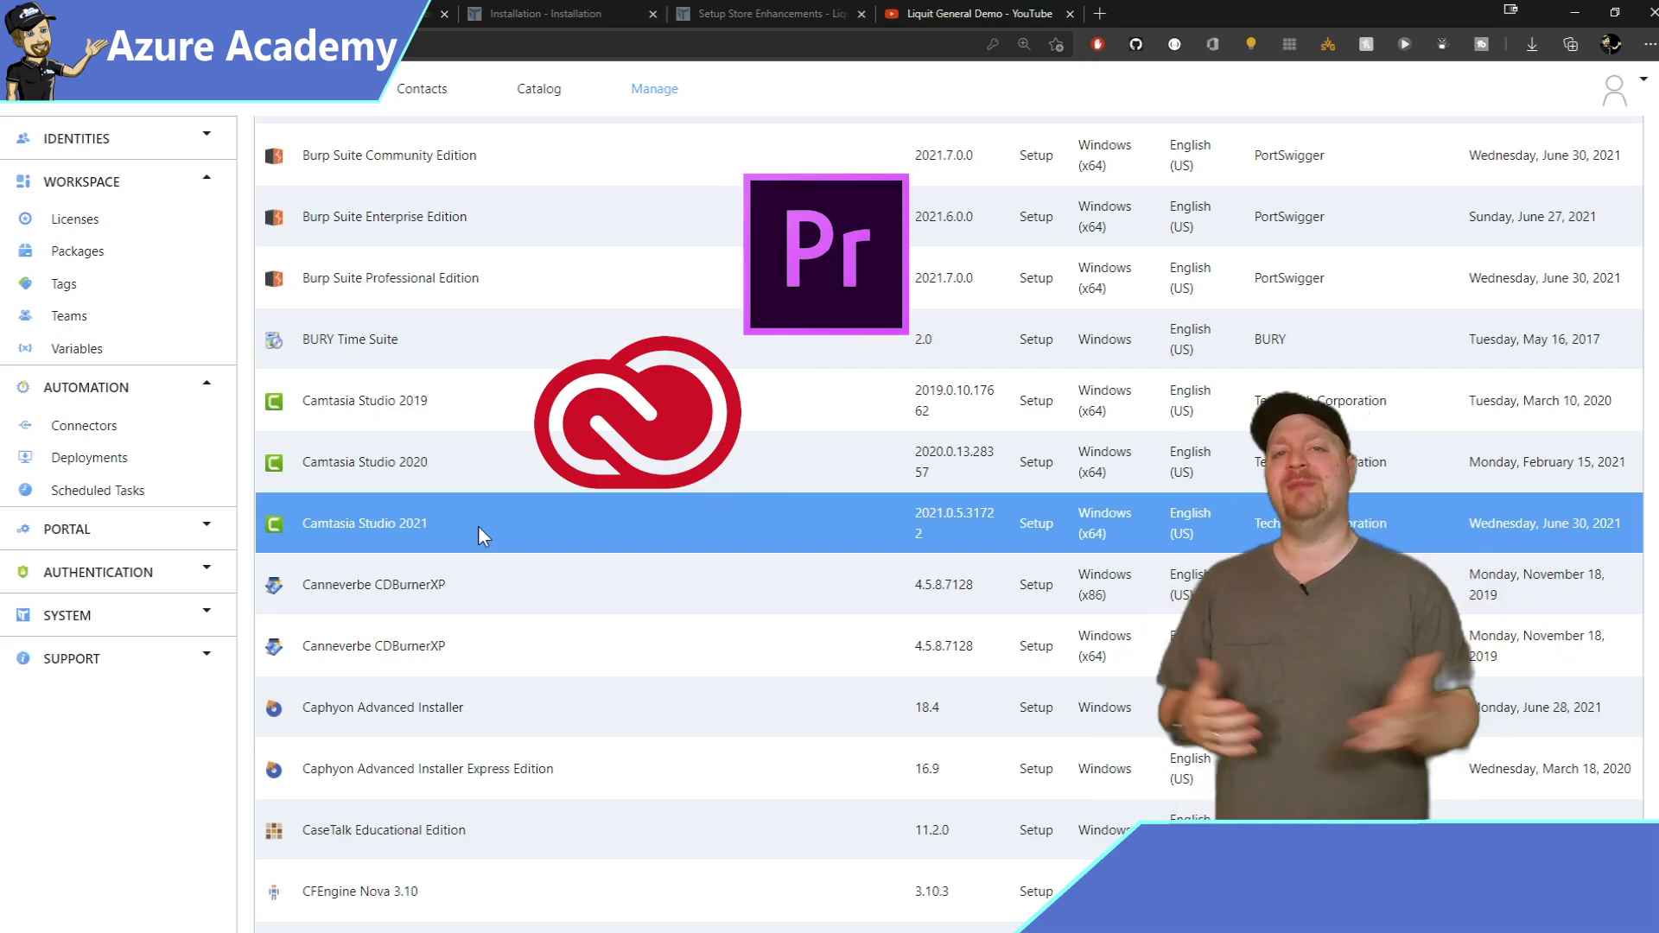
Start a package from Camtasia Studio 2021 and review its release notes in the setup details.
double_click(478, 525)
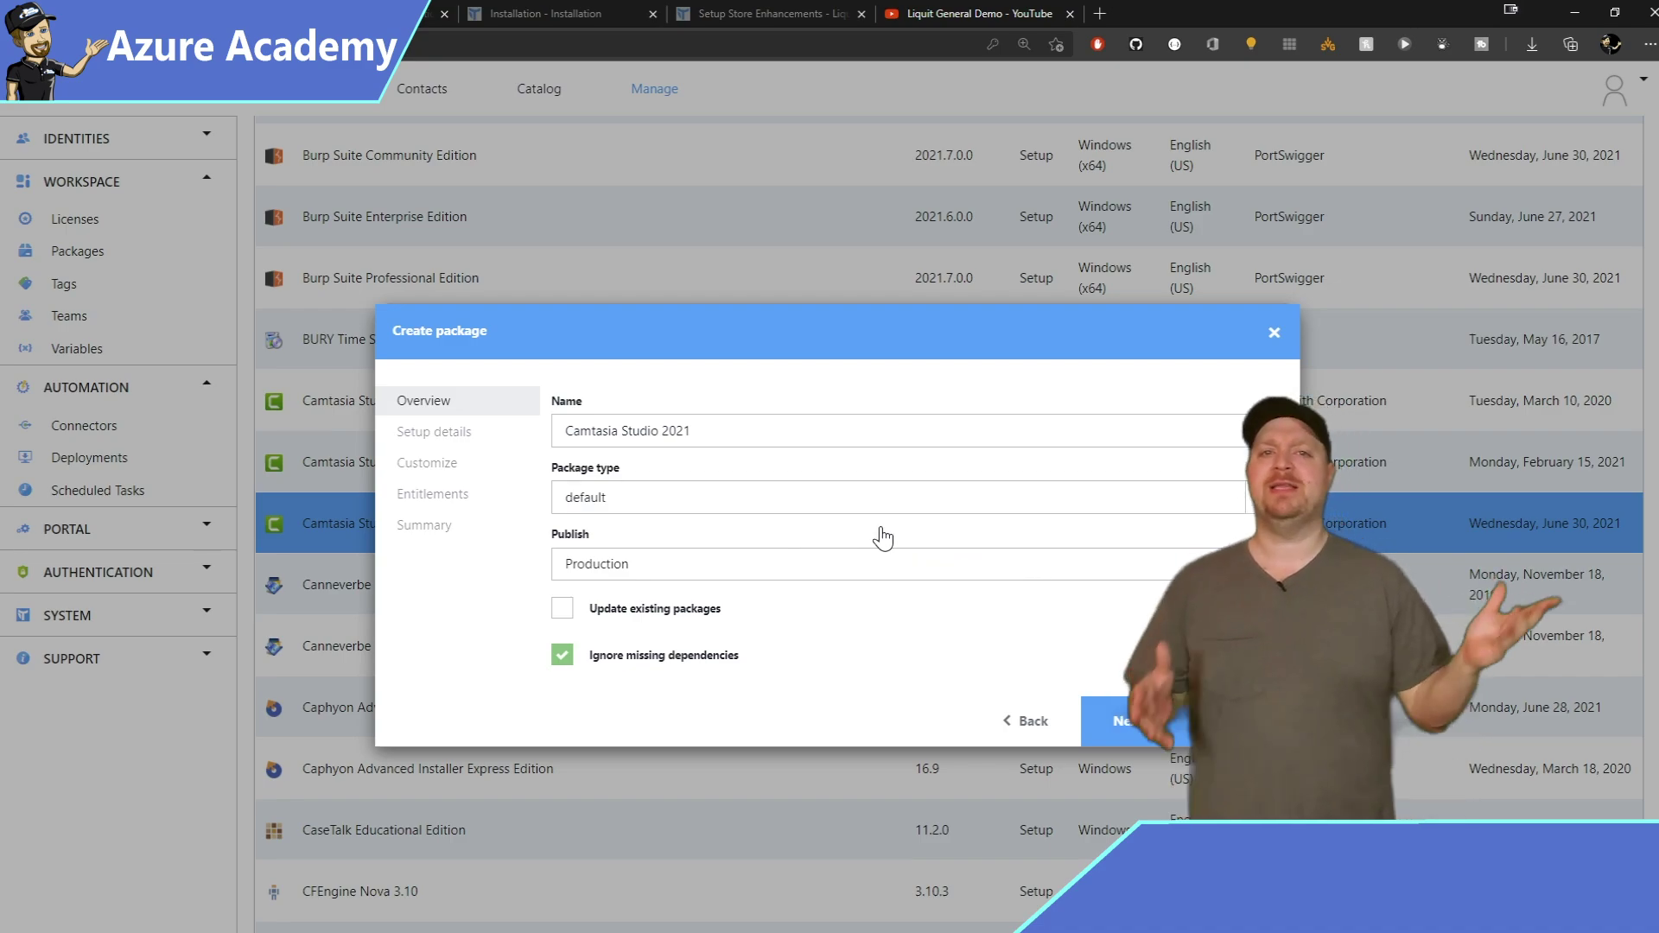
left_click(1123, 721)
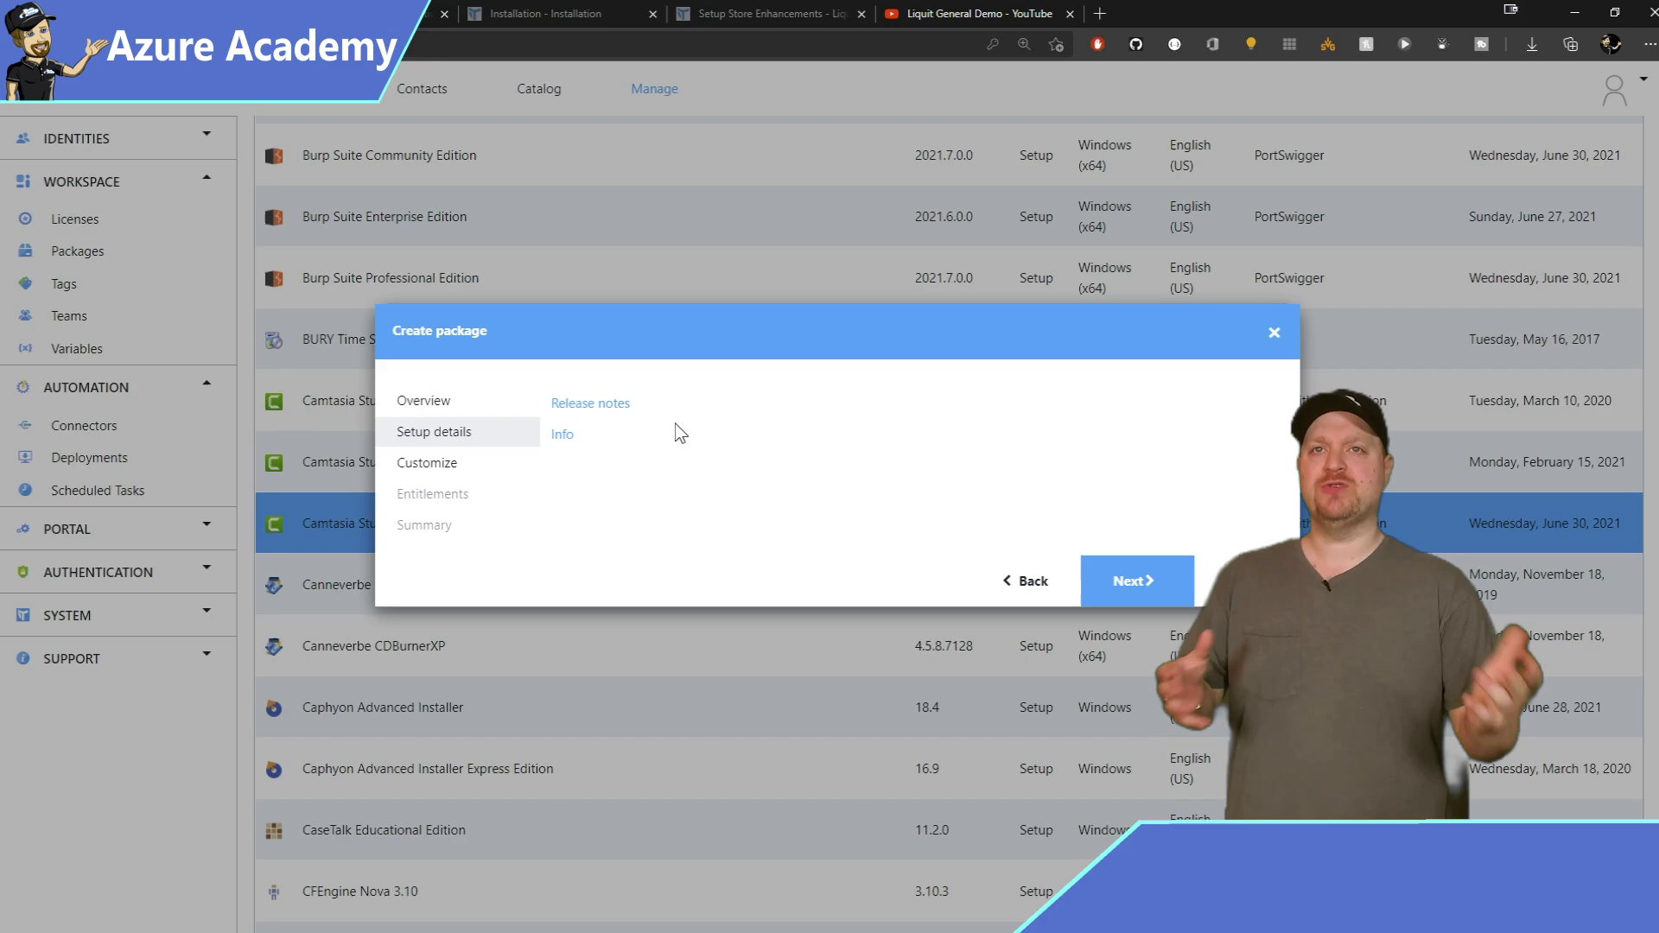
left_click(594, 404)
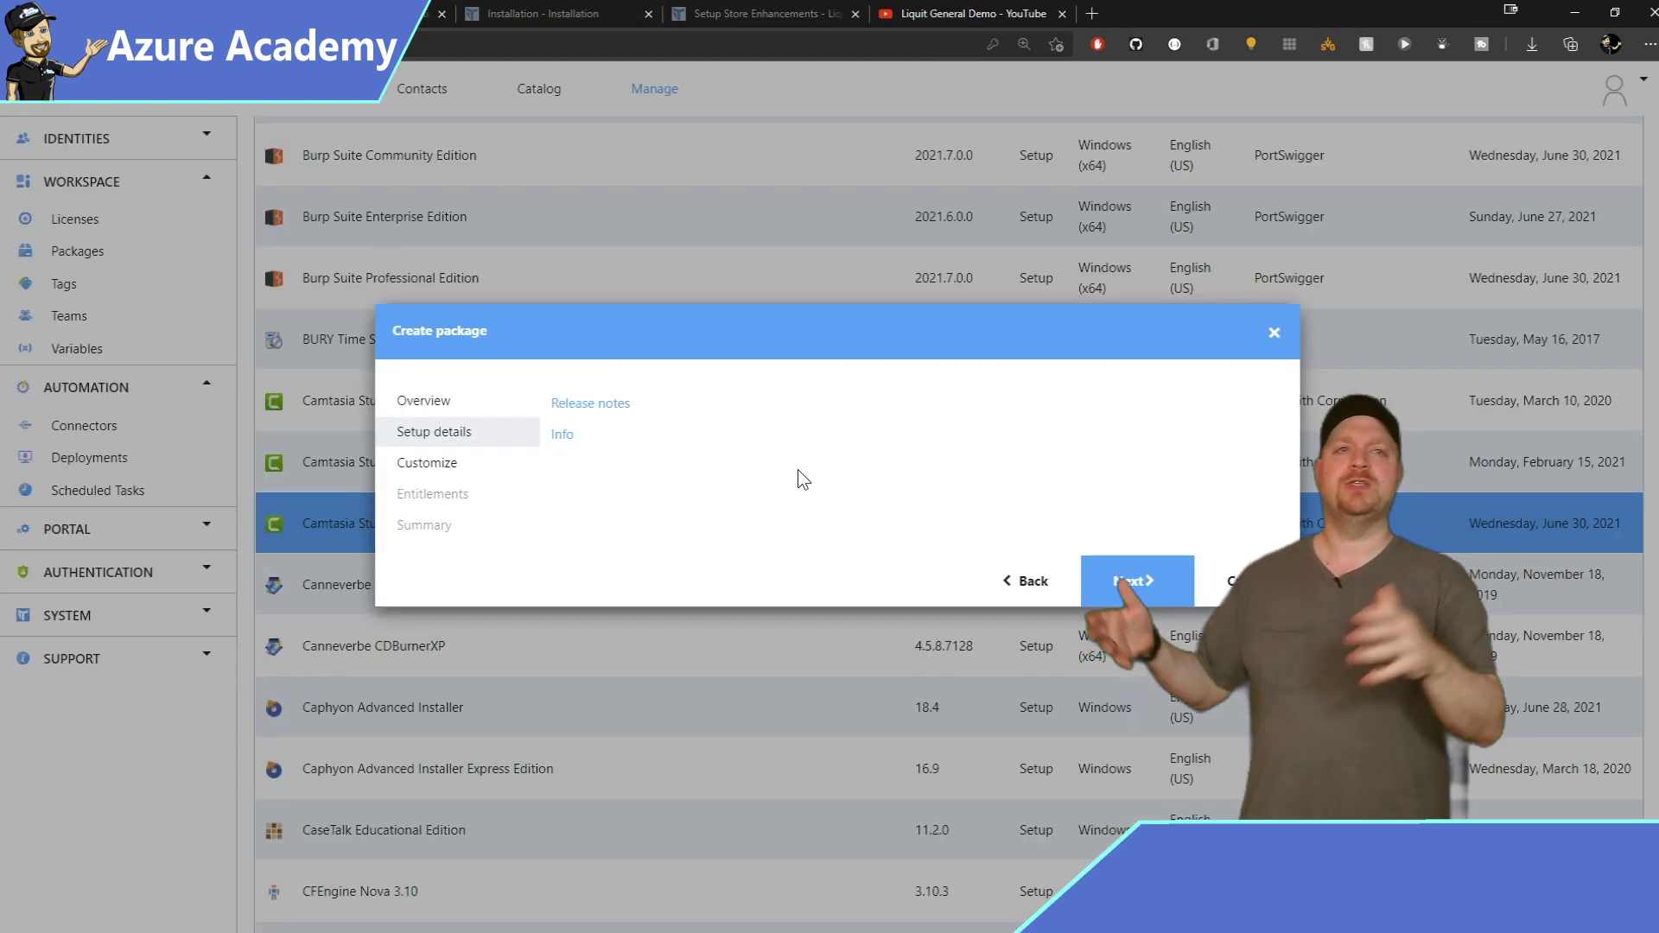
left_click(1162, 591)
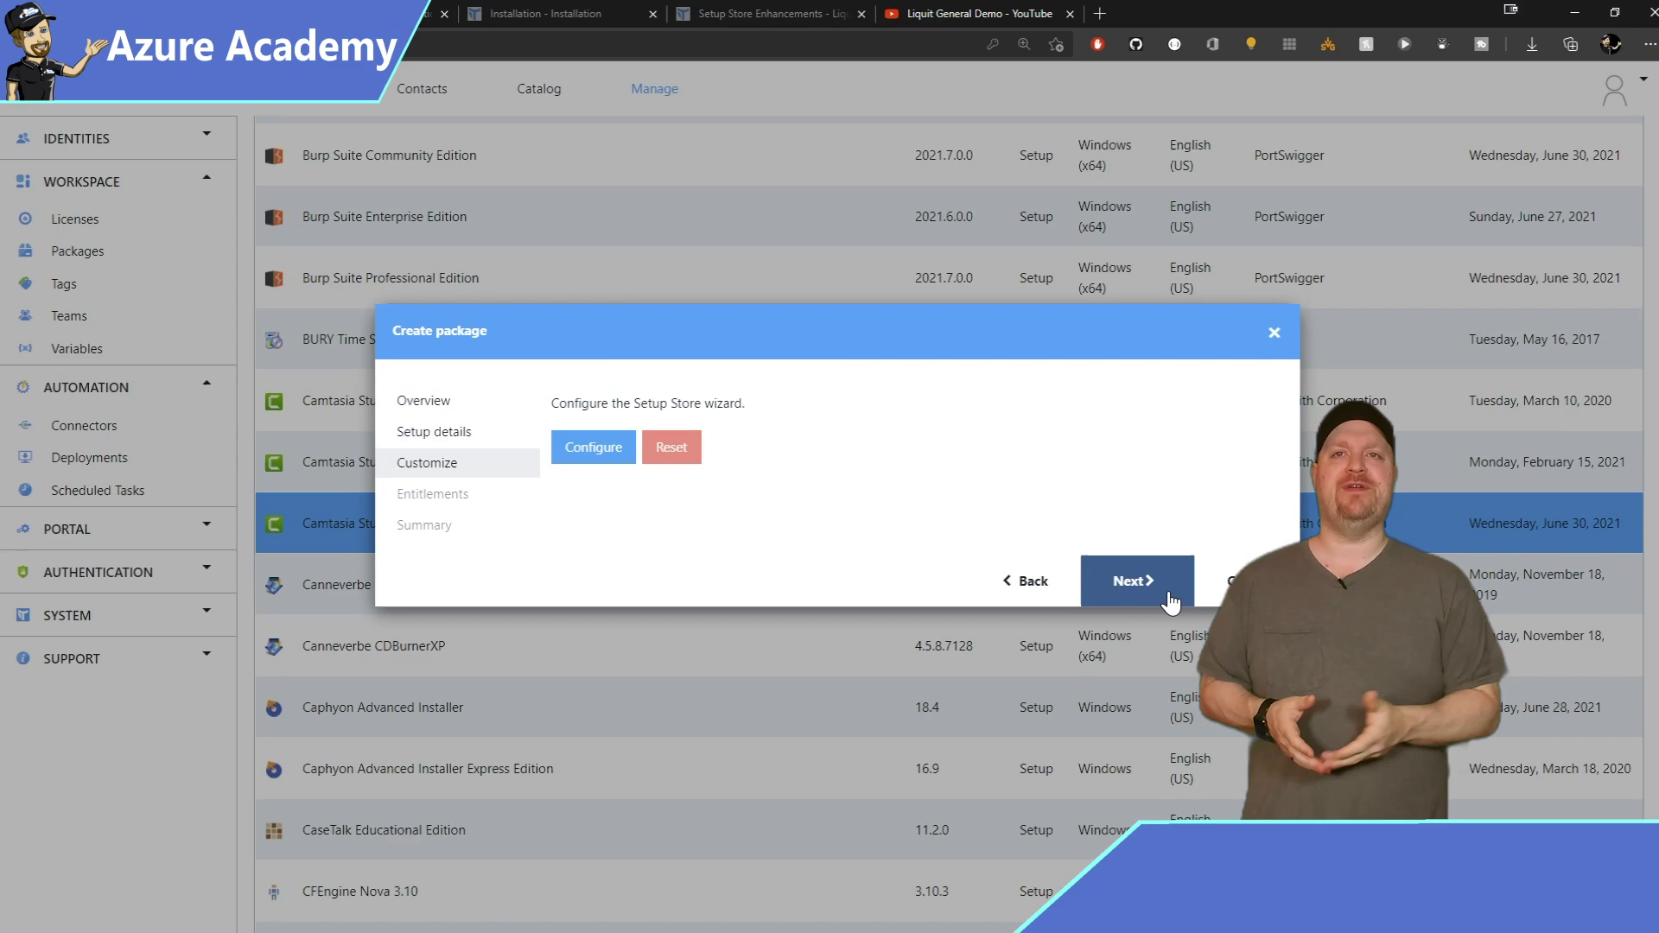
Review the setup's Add or Remove Programs, properties, public properties and release notes, then save the configuration.
left_click(602, 447)
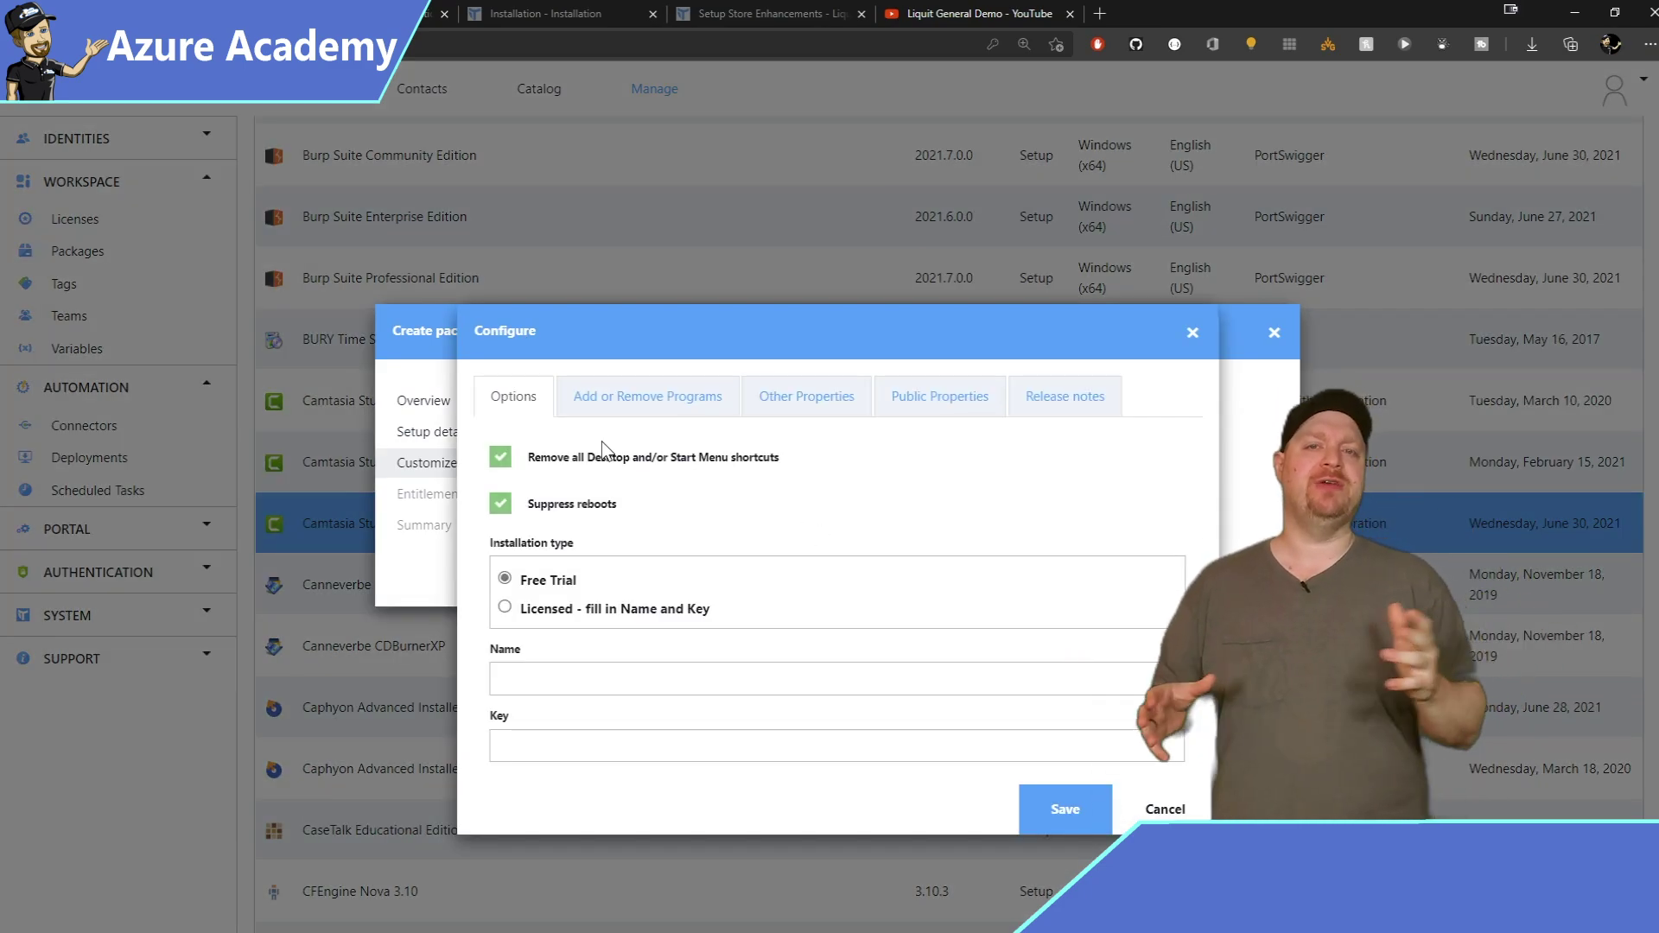
left_click(693, 397)
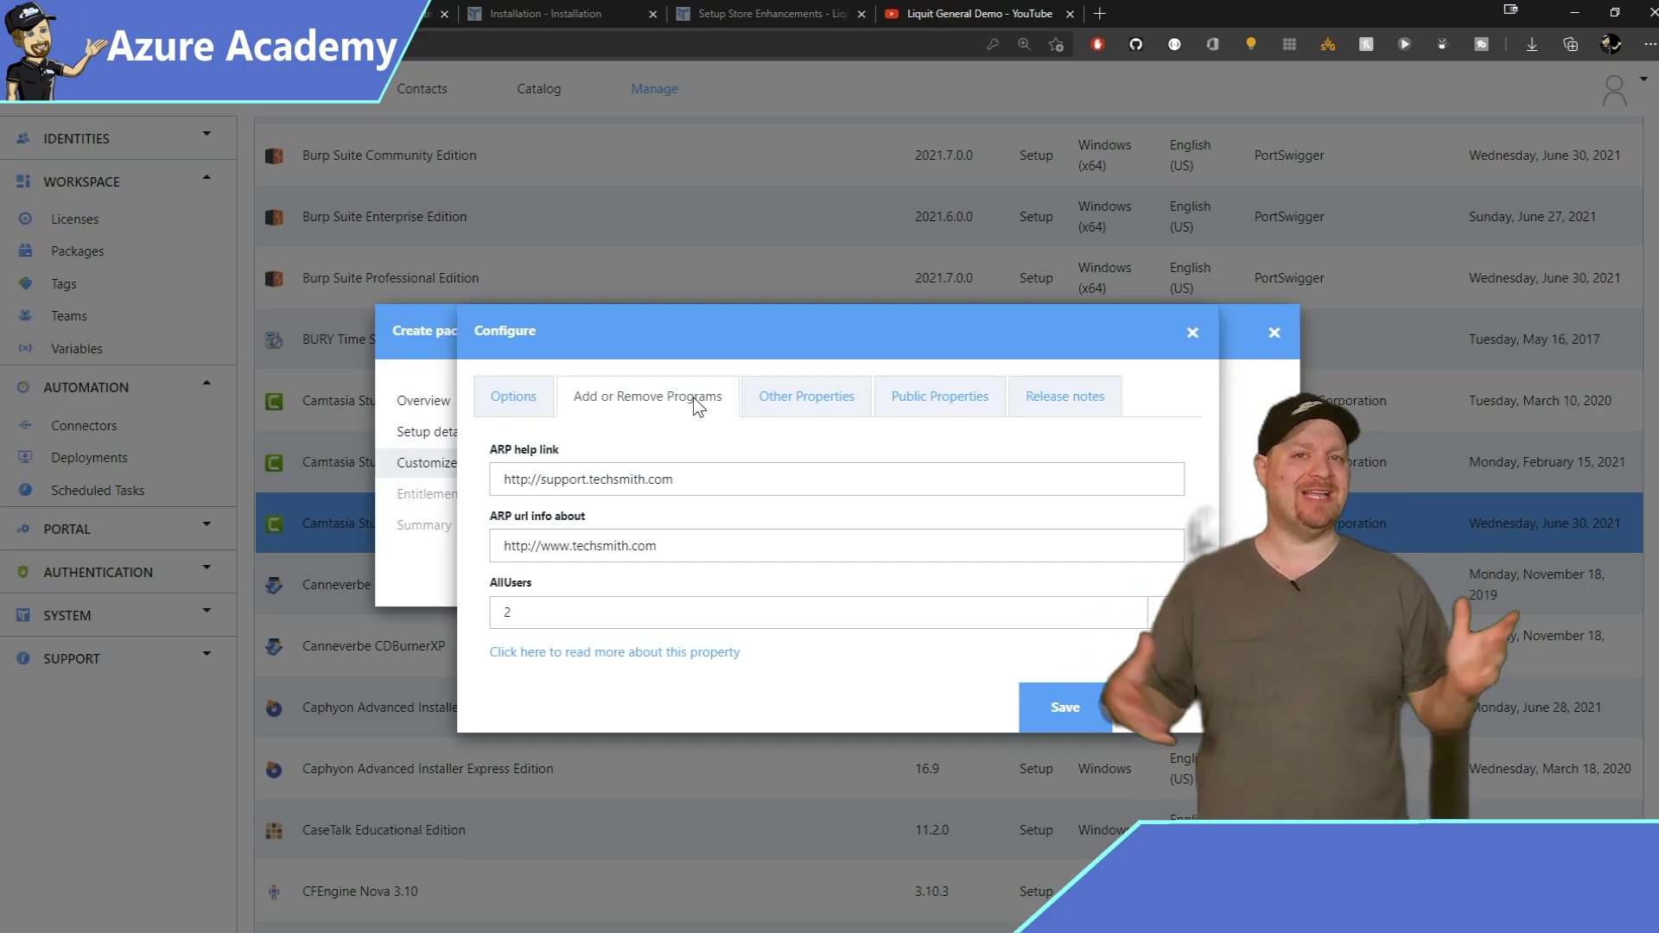
left_click(806, 397)
scroll(840, 593, "down", 5)
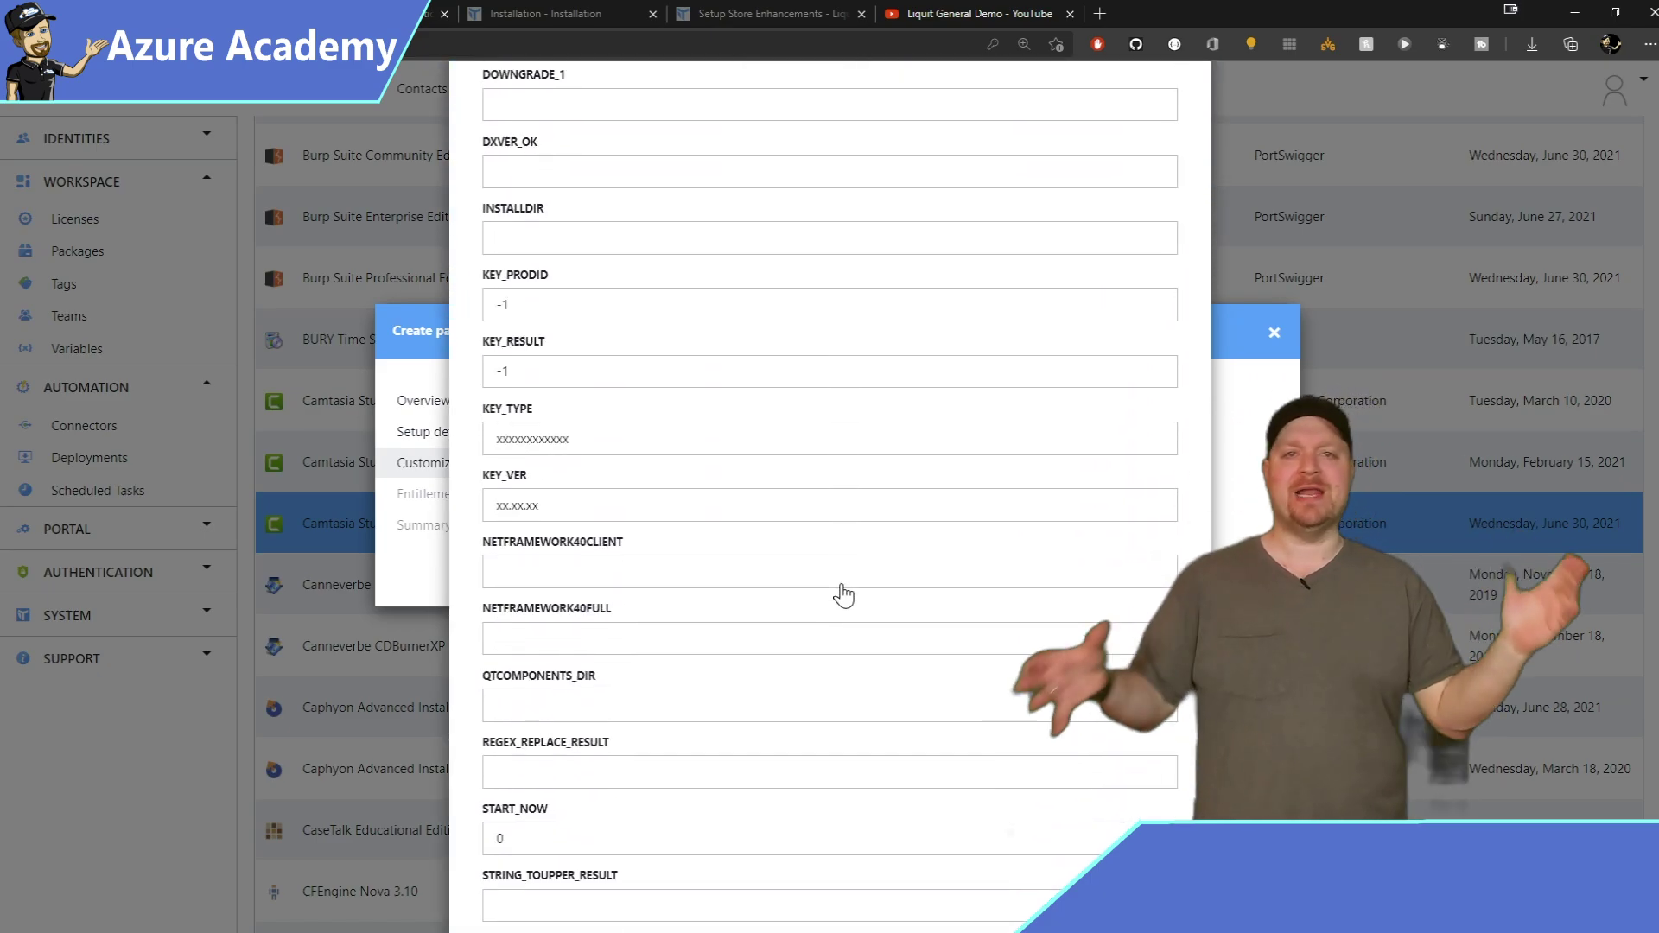
scroll(843, 595, "down", 4)
scroll(843, 594, "down", 7)
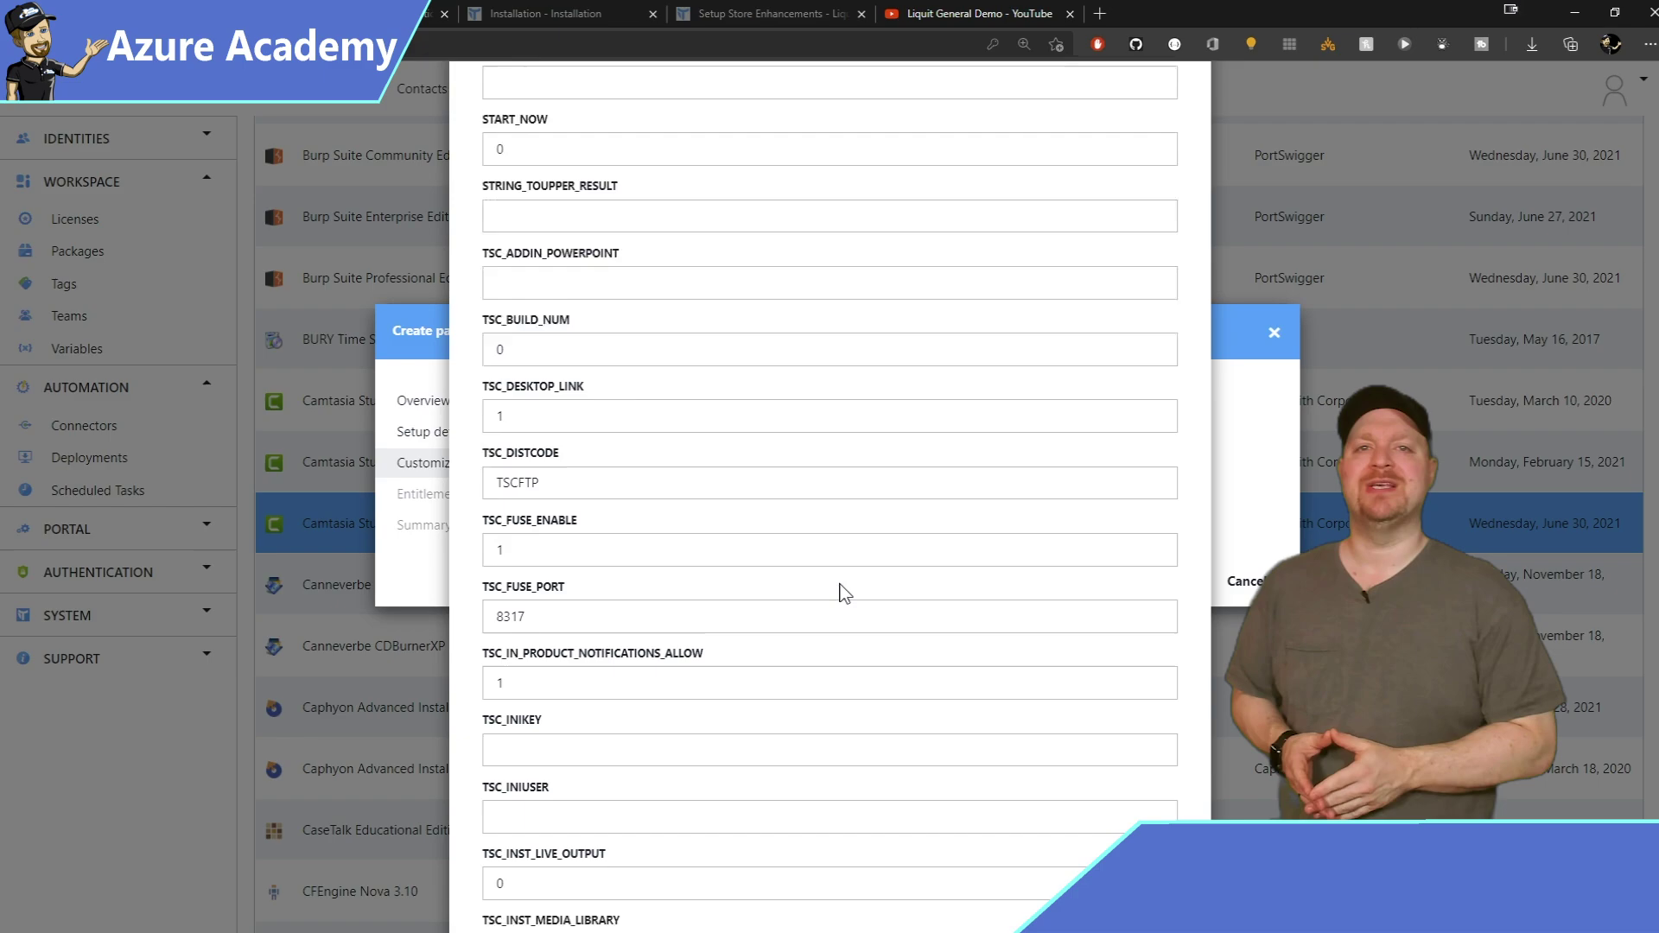
scroll(843, 594, "up", 15)
left_click(952, 393)
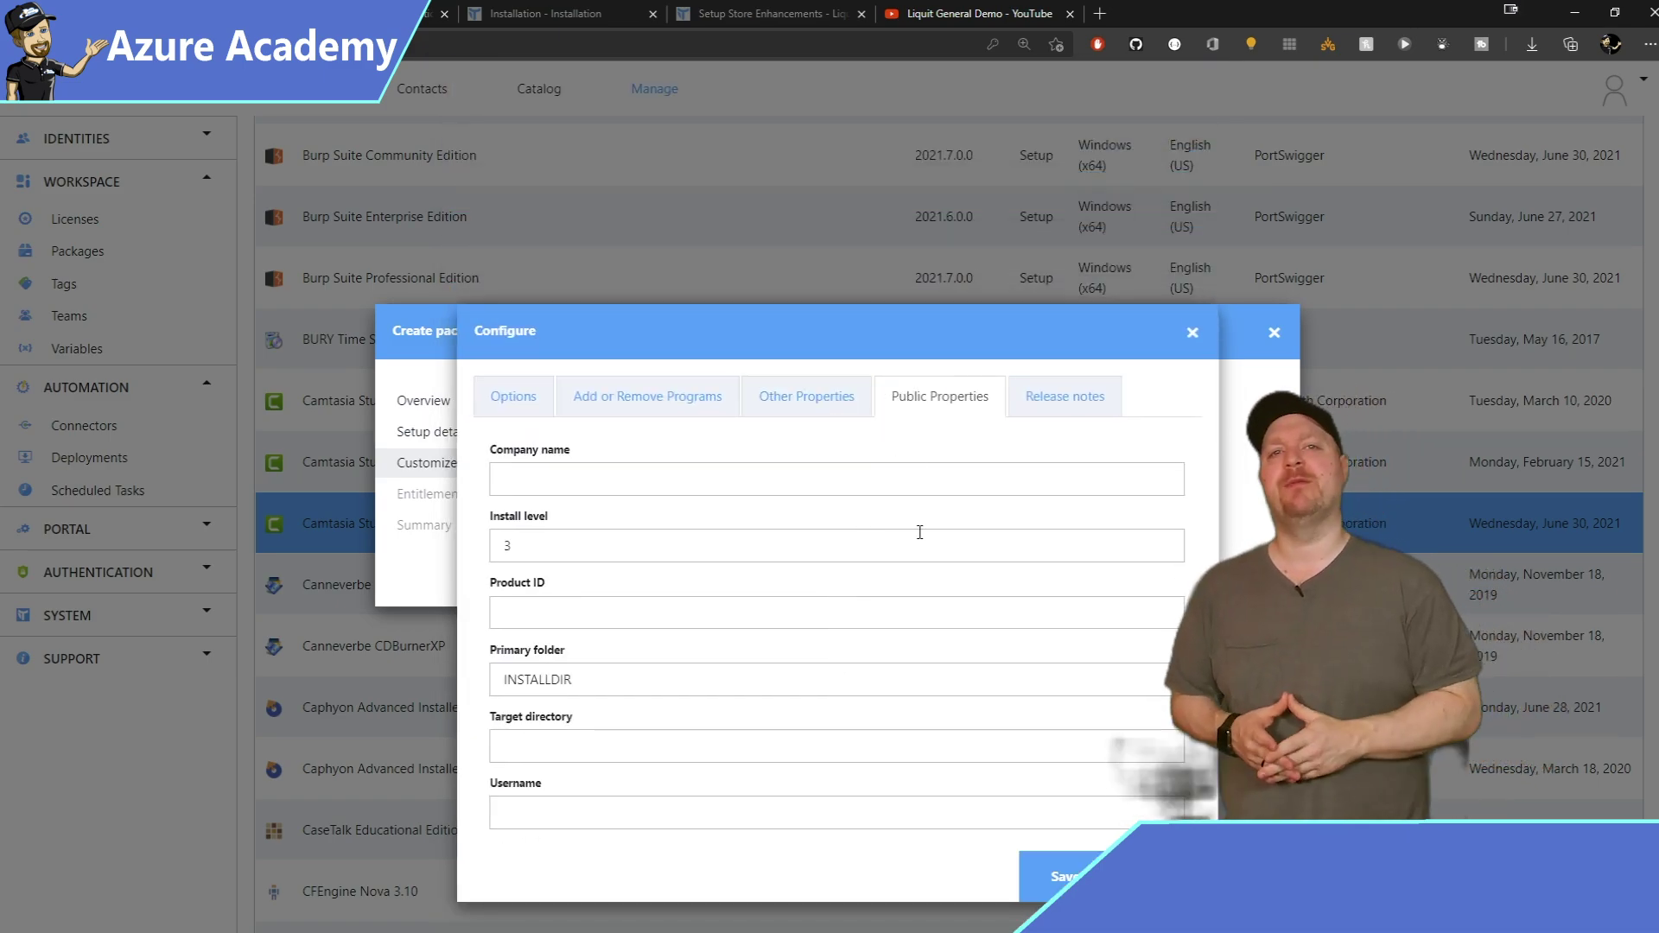
left_click(1064, 399)
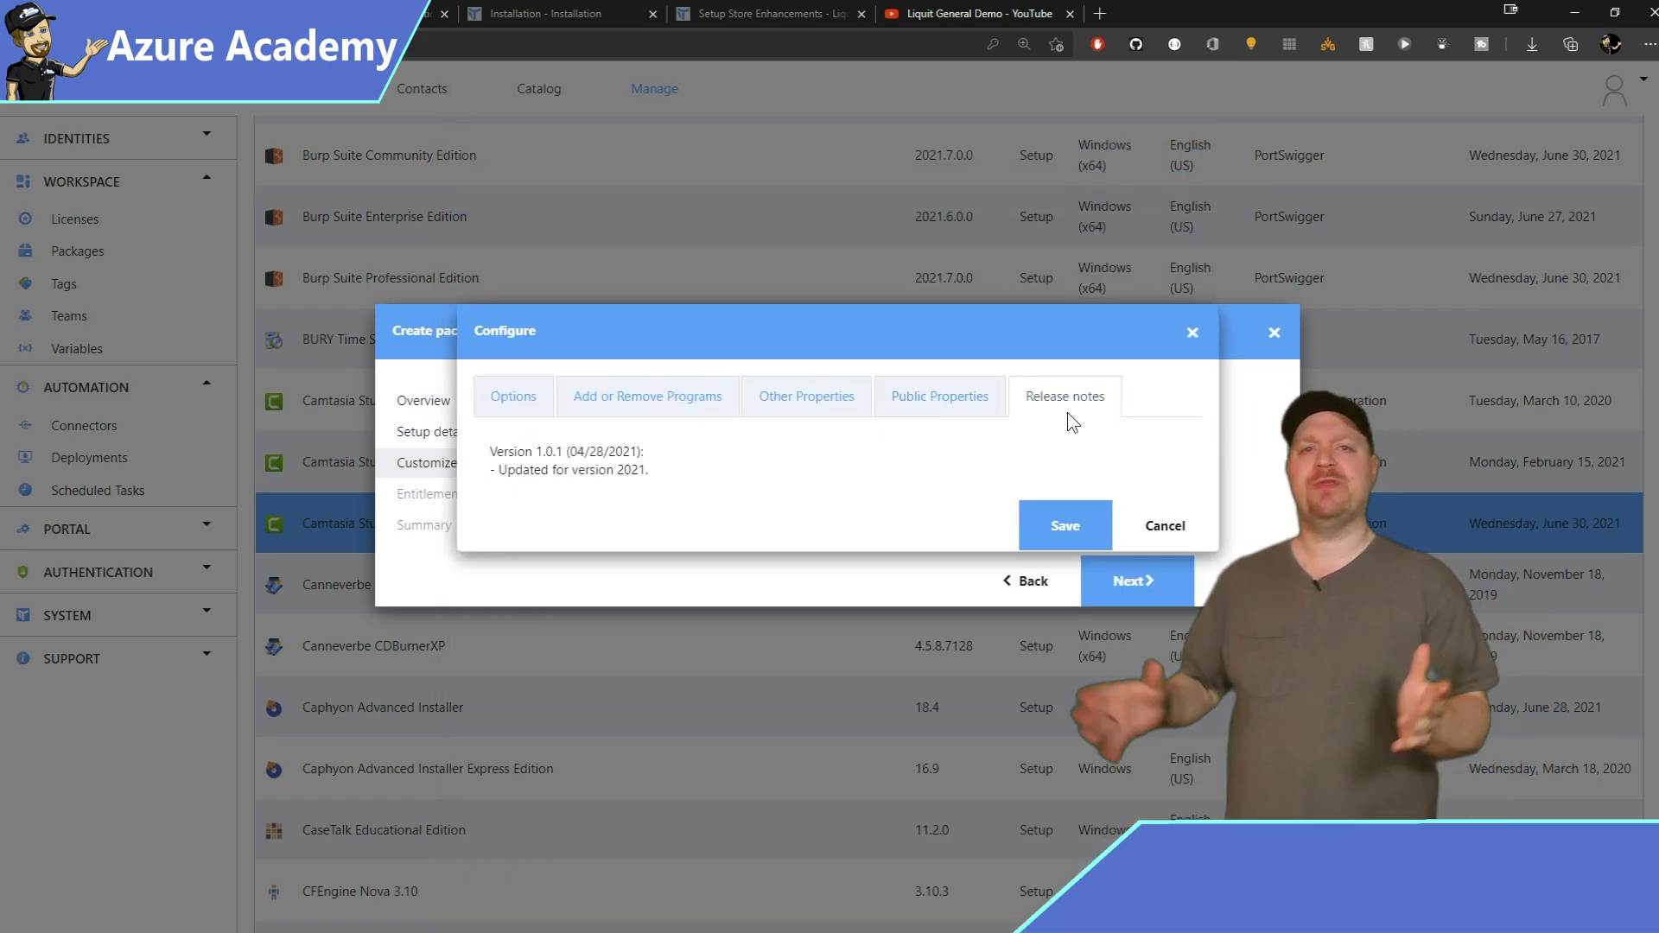
left_click(1062, 522)
left_click(1144, 579)
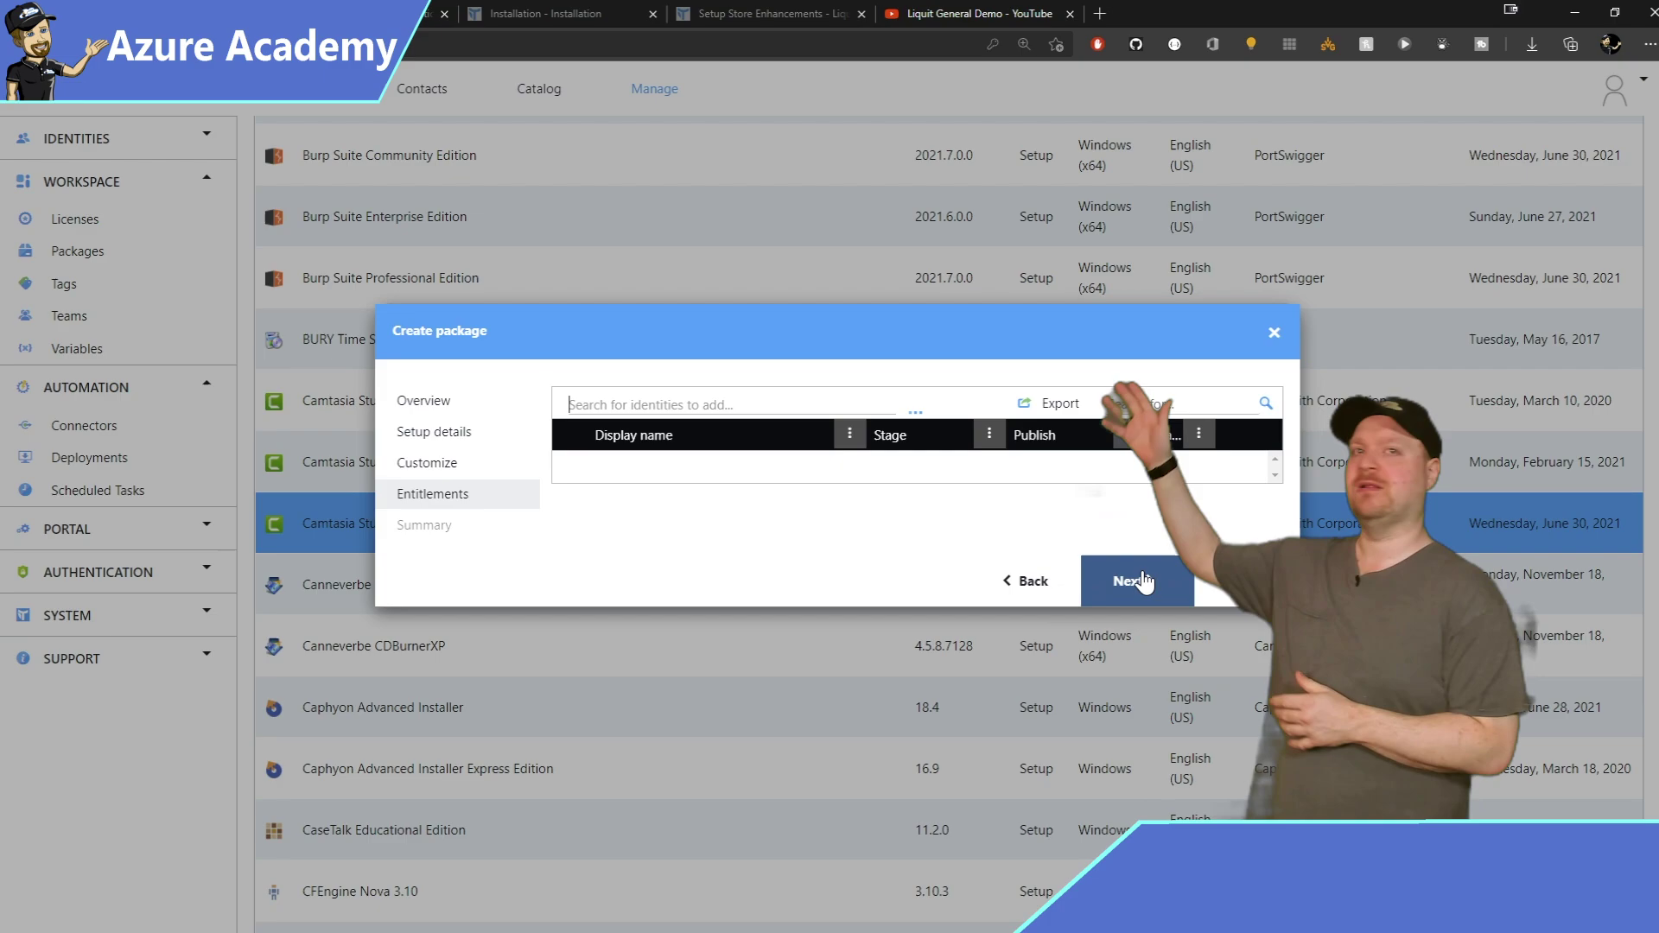
Add an entitlement for the chosen user identity to the Camtasia package.
left_click(915, 412)
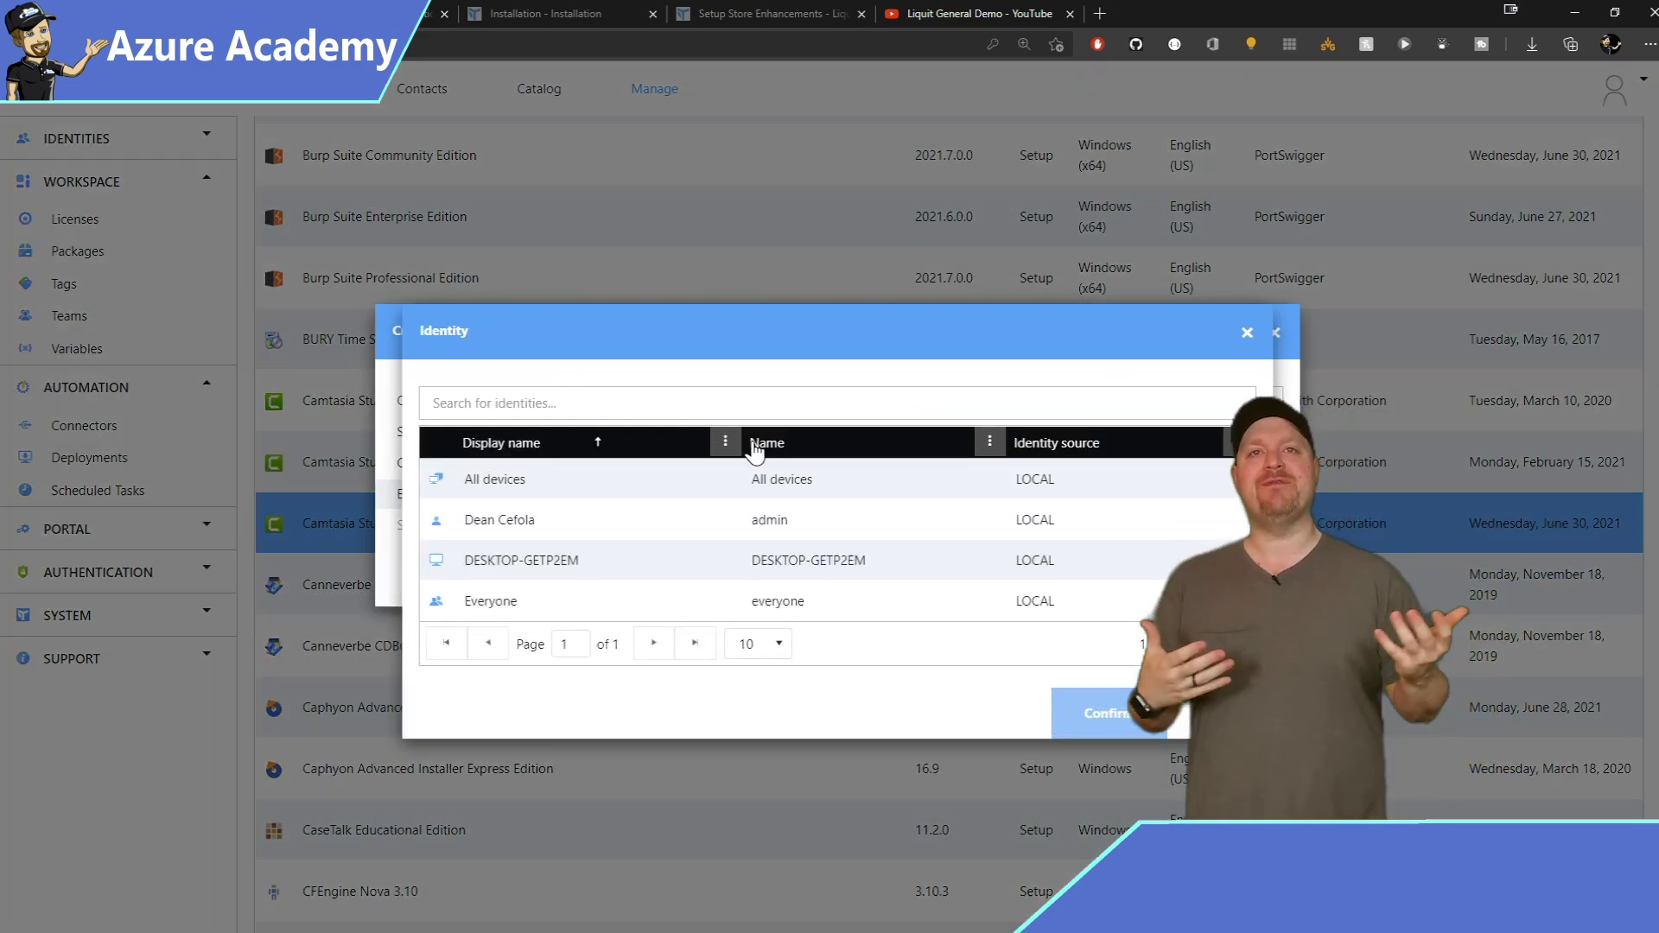
left_click(542, 516)
left_click(1067, 713)
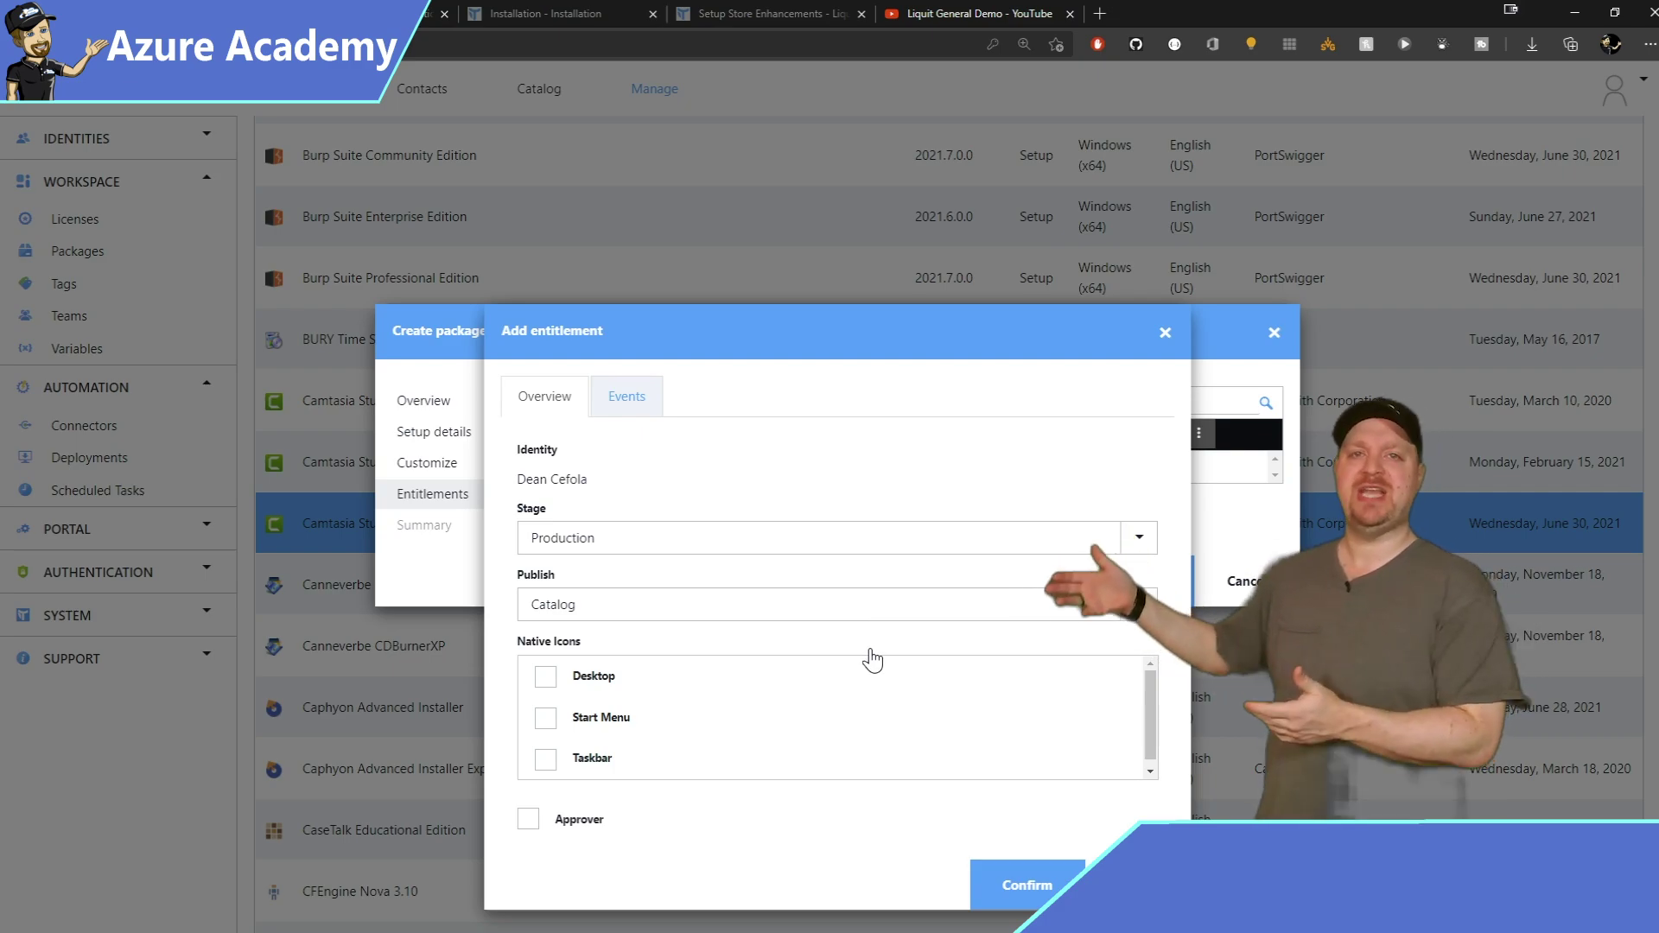
Keep stage Production and publish to Catalog, adding Desktop and Start Menu icons.
left_click(1139, 545)
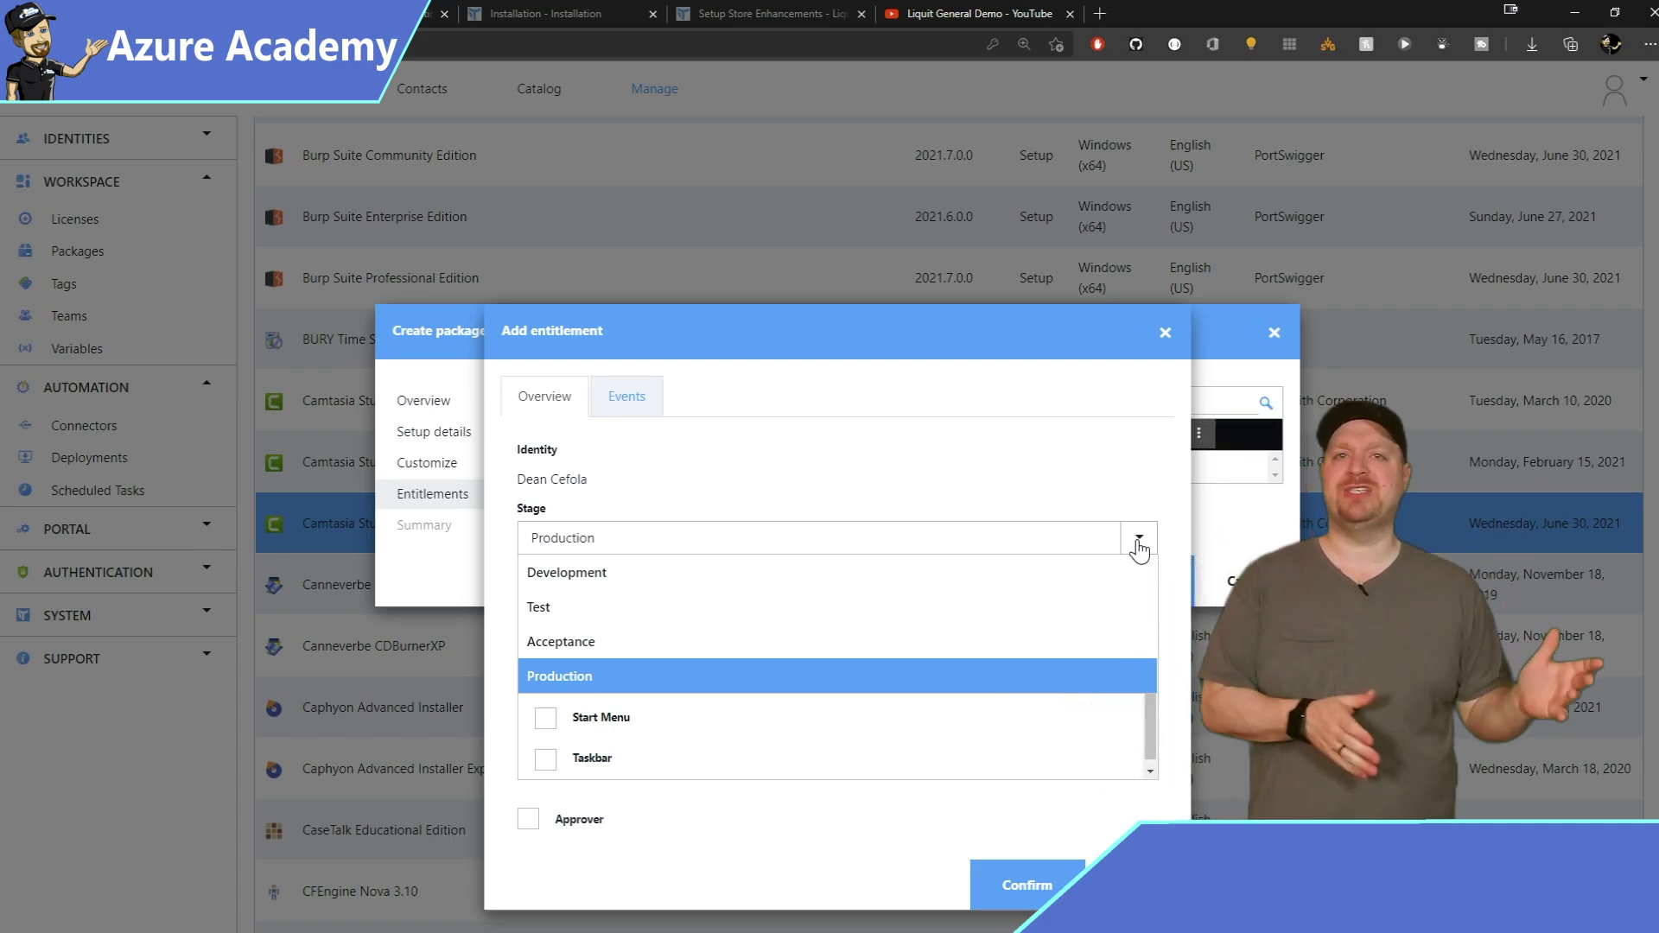
left_click(1139, 544)
left_click(1141, 605)
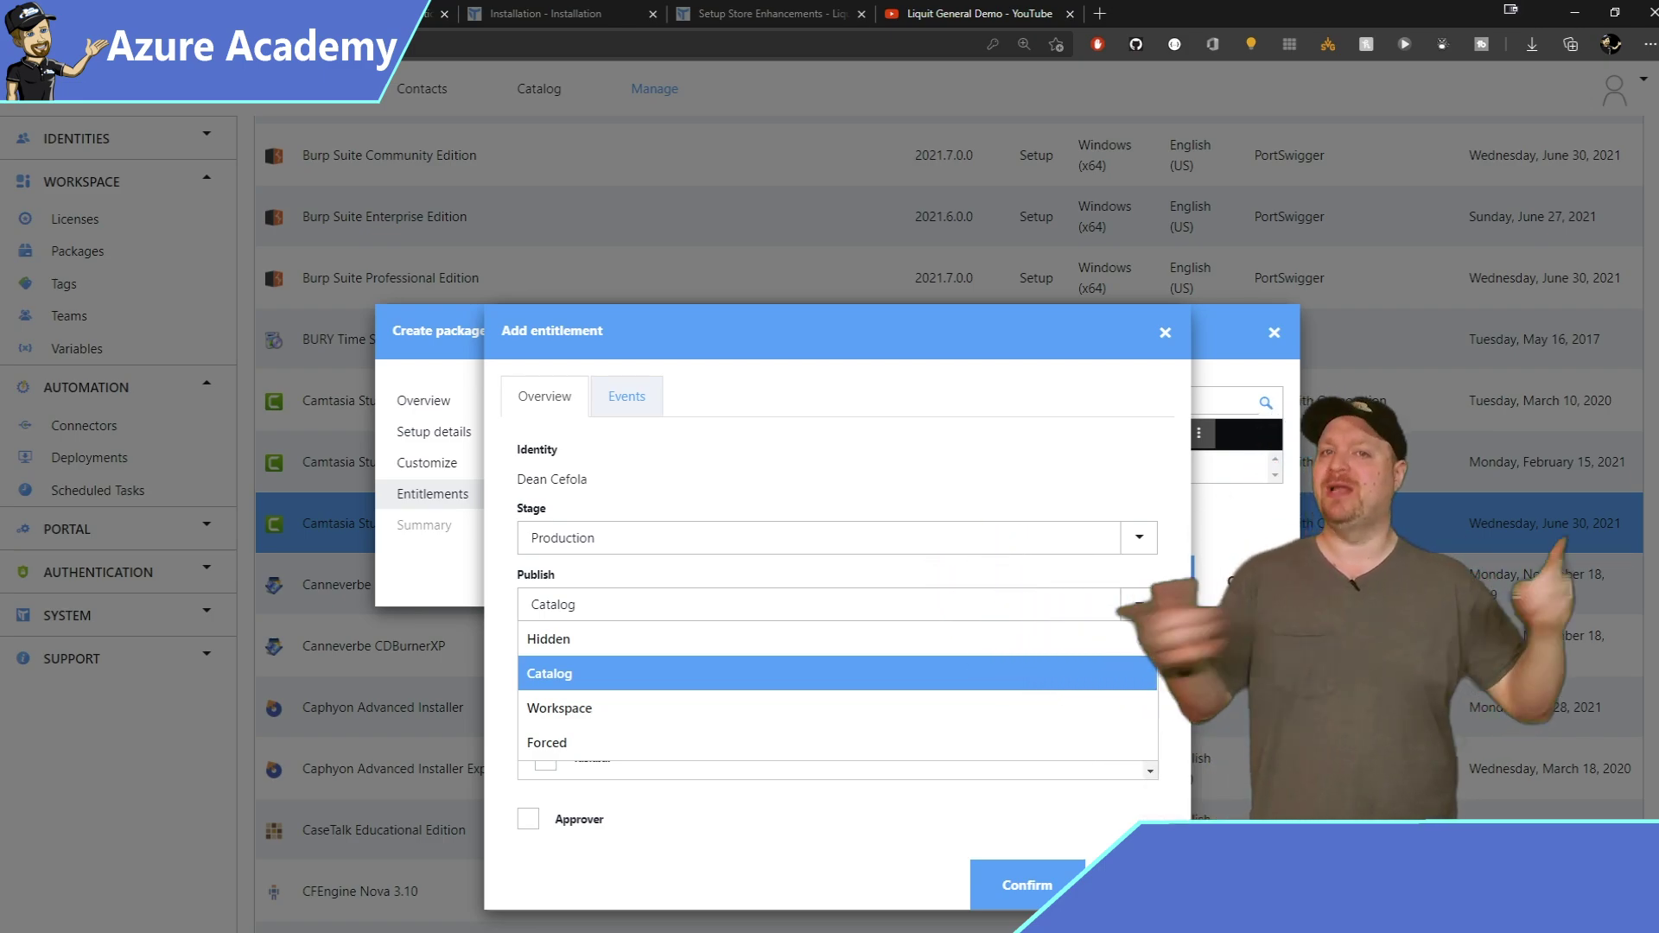
left_click(1155, 620)
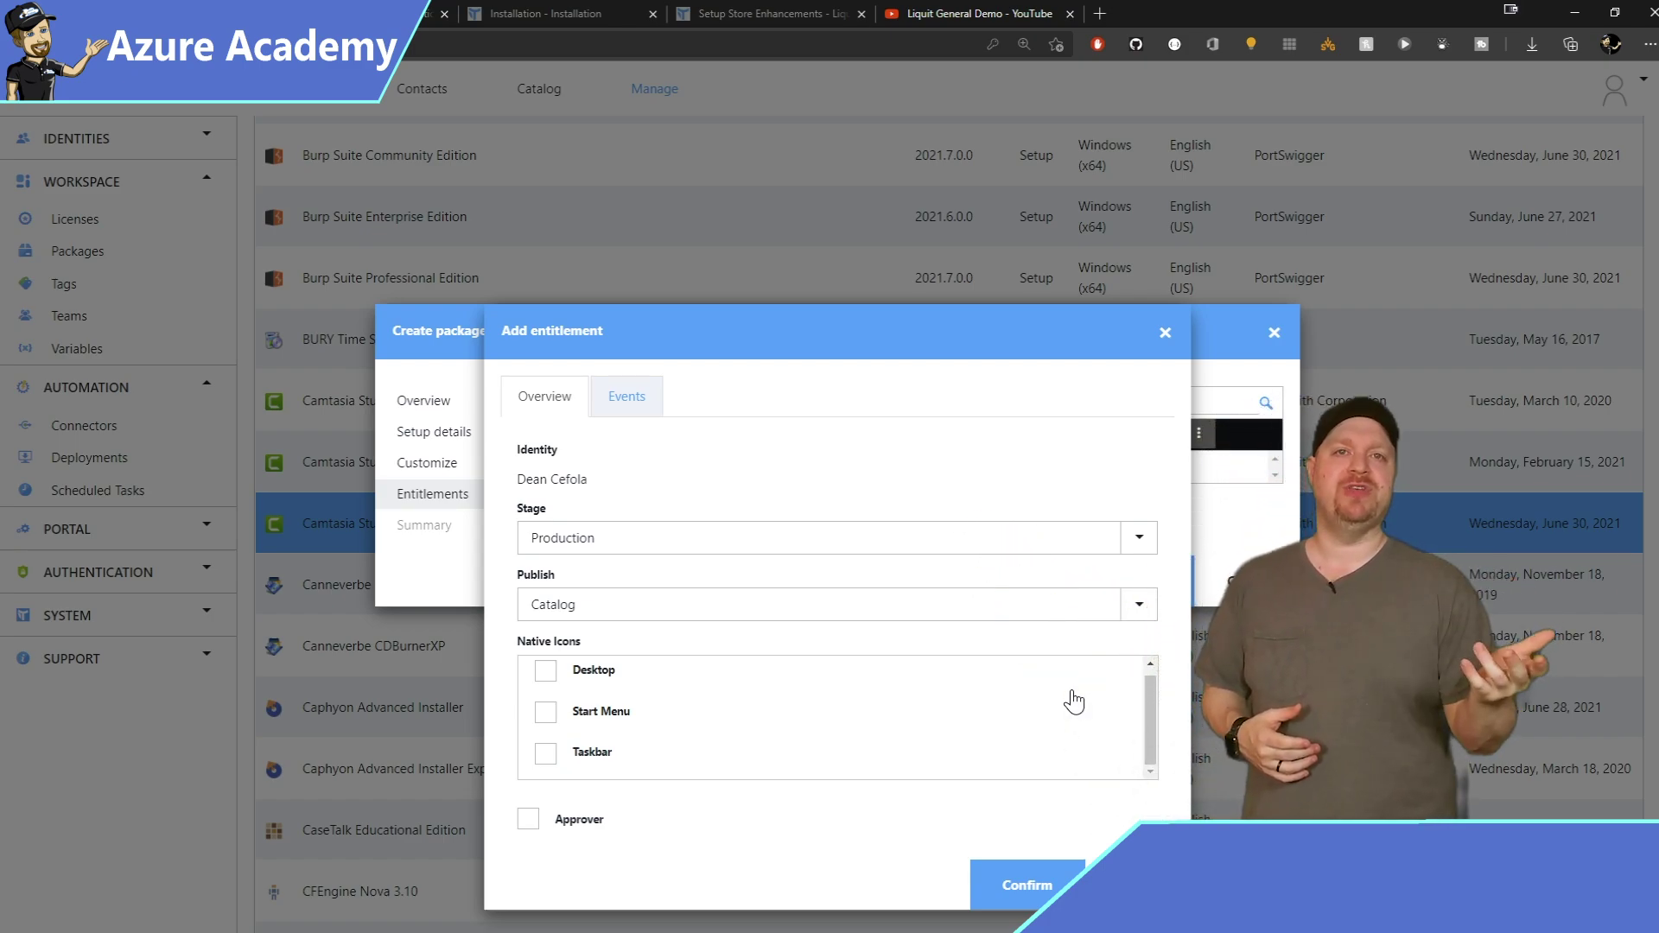
left_click(545, 671)
left_click(546, 712)
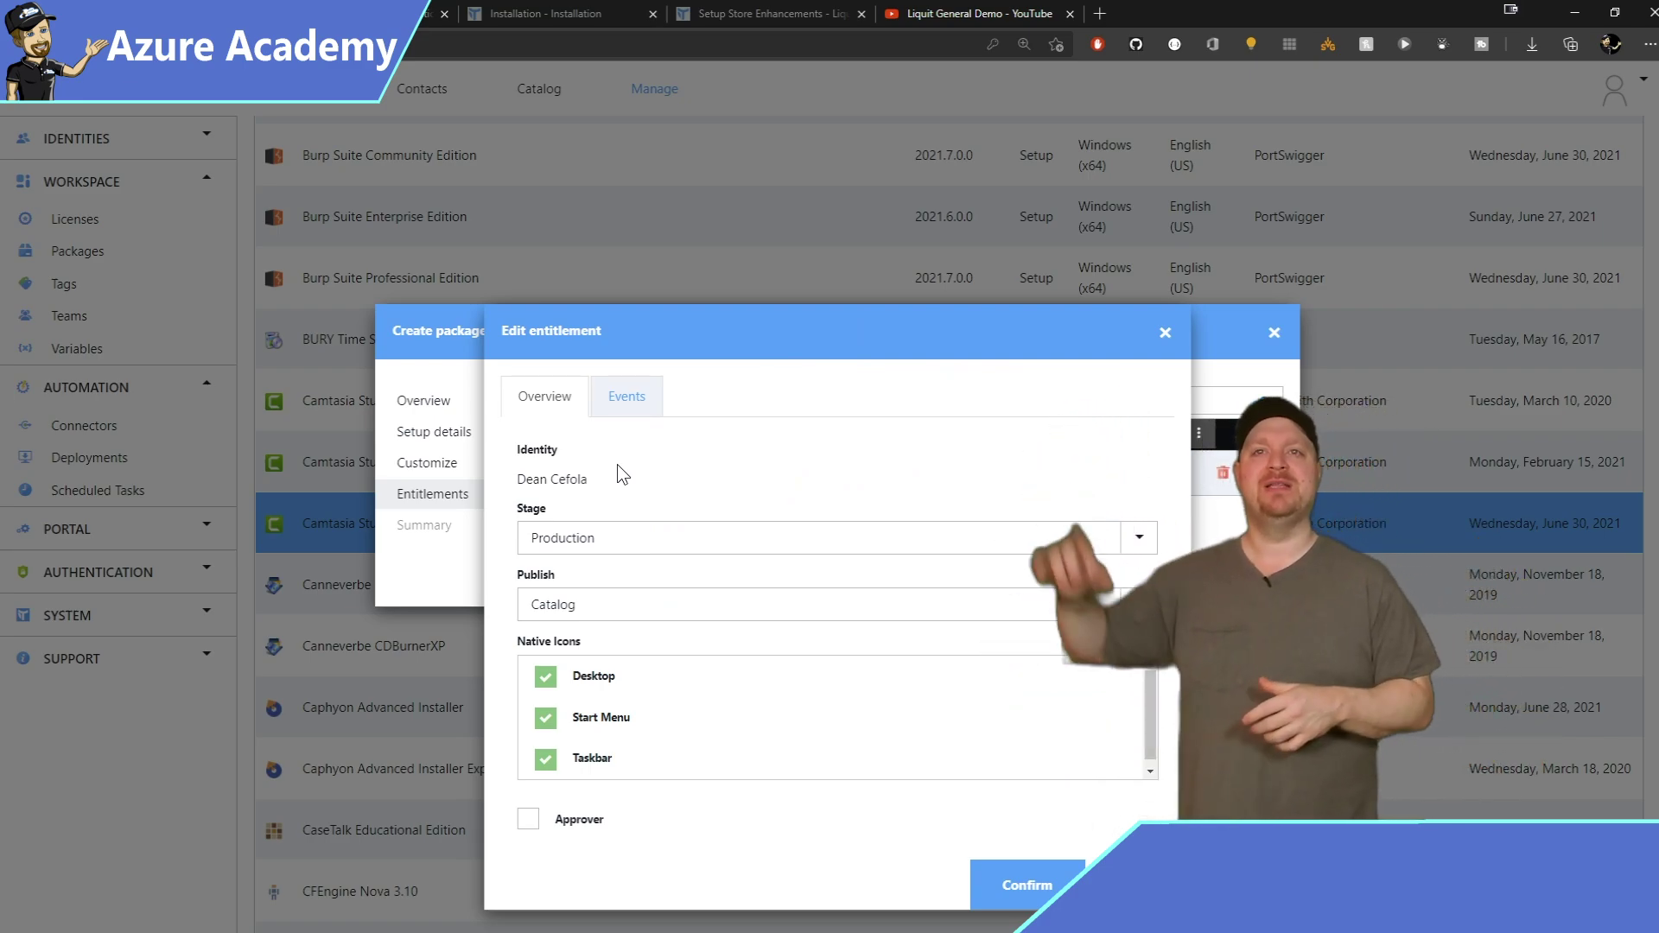
Add an entitlement event triggered by Liquit logon with the Launch action.
left_click(649, 396)
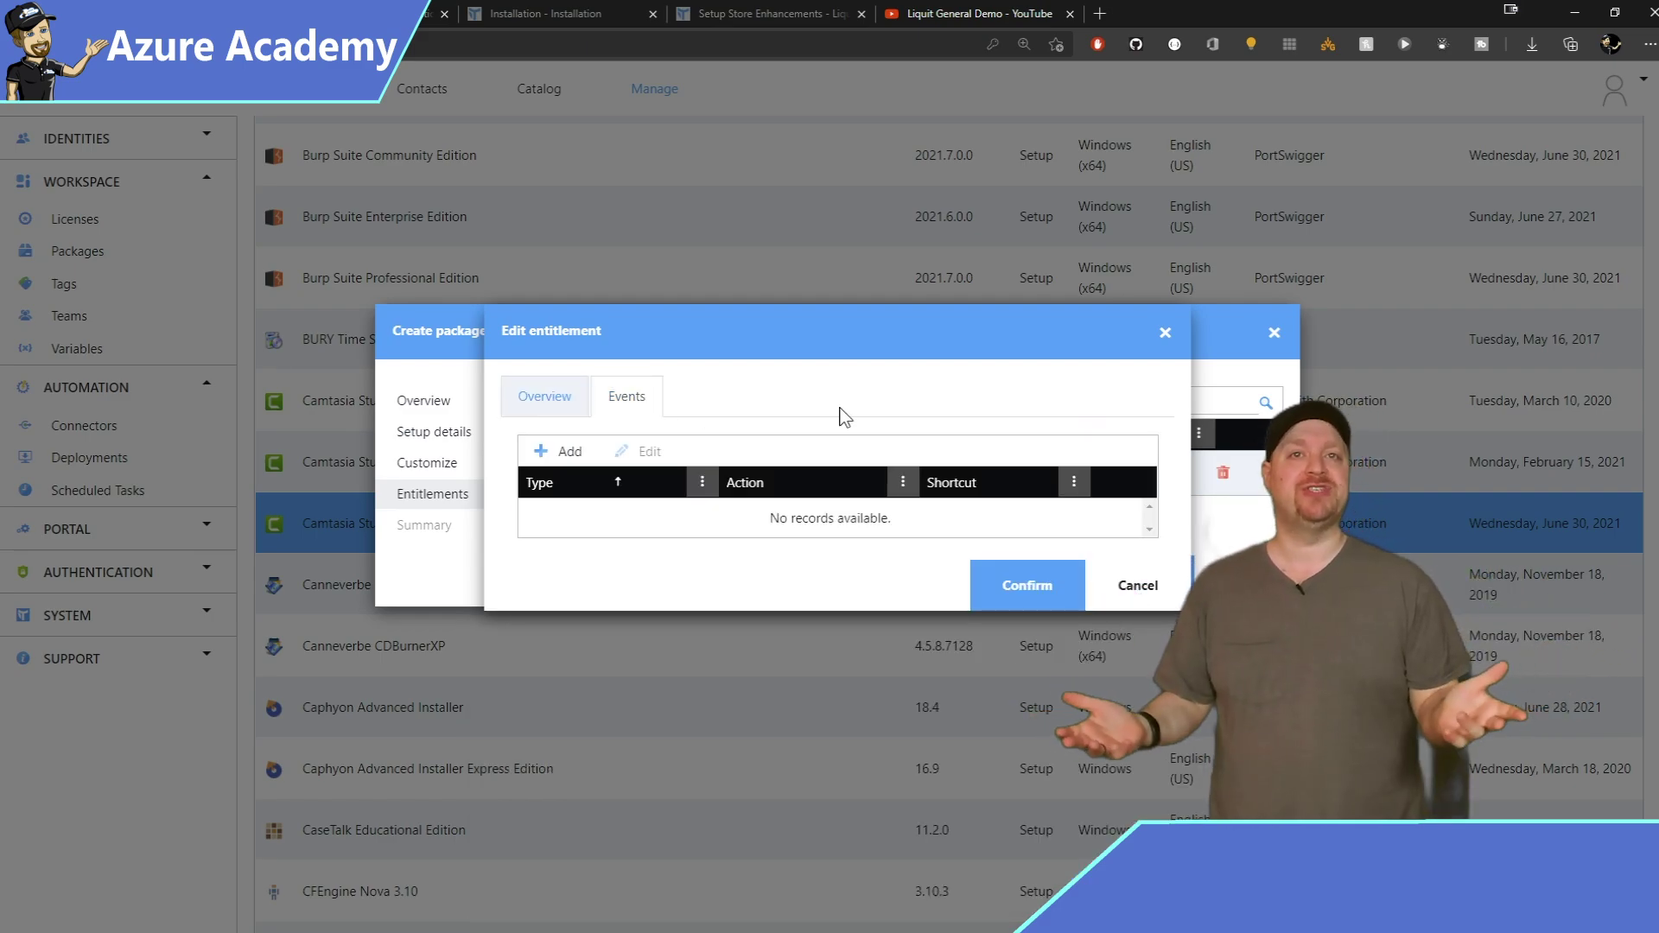
left_click(563, 451)
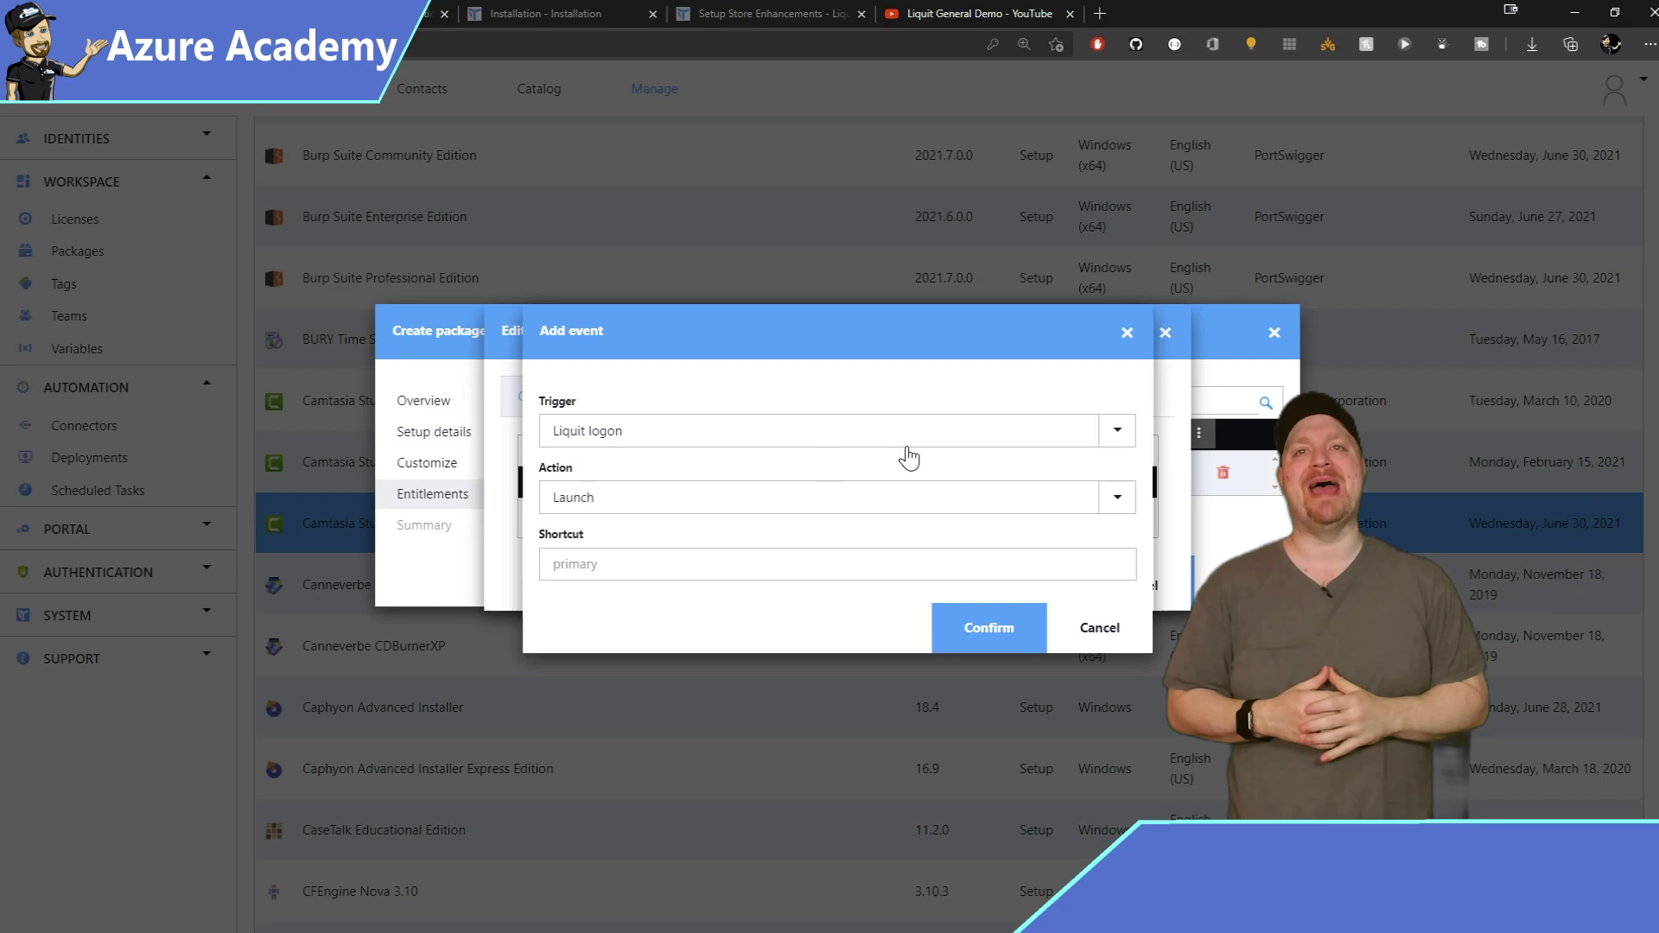
left_click(1021, 444)
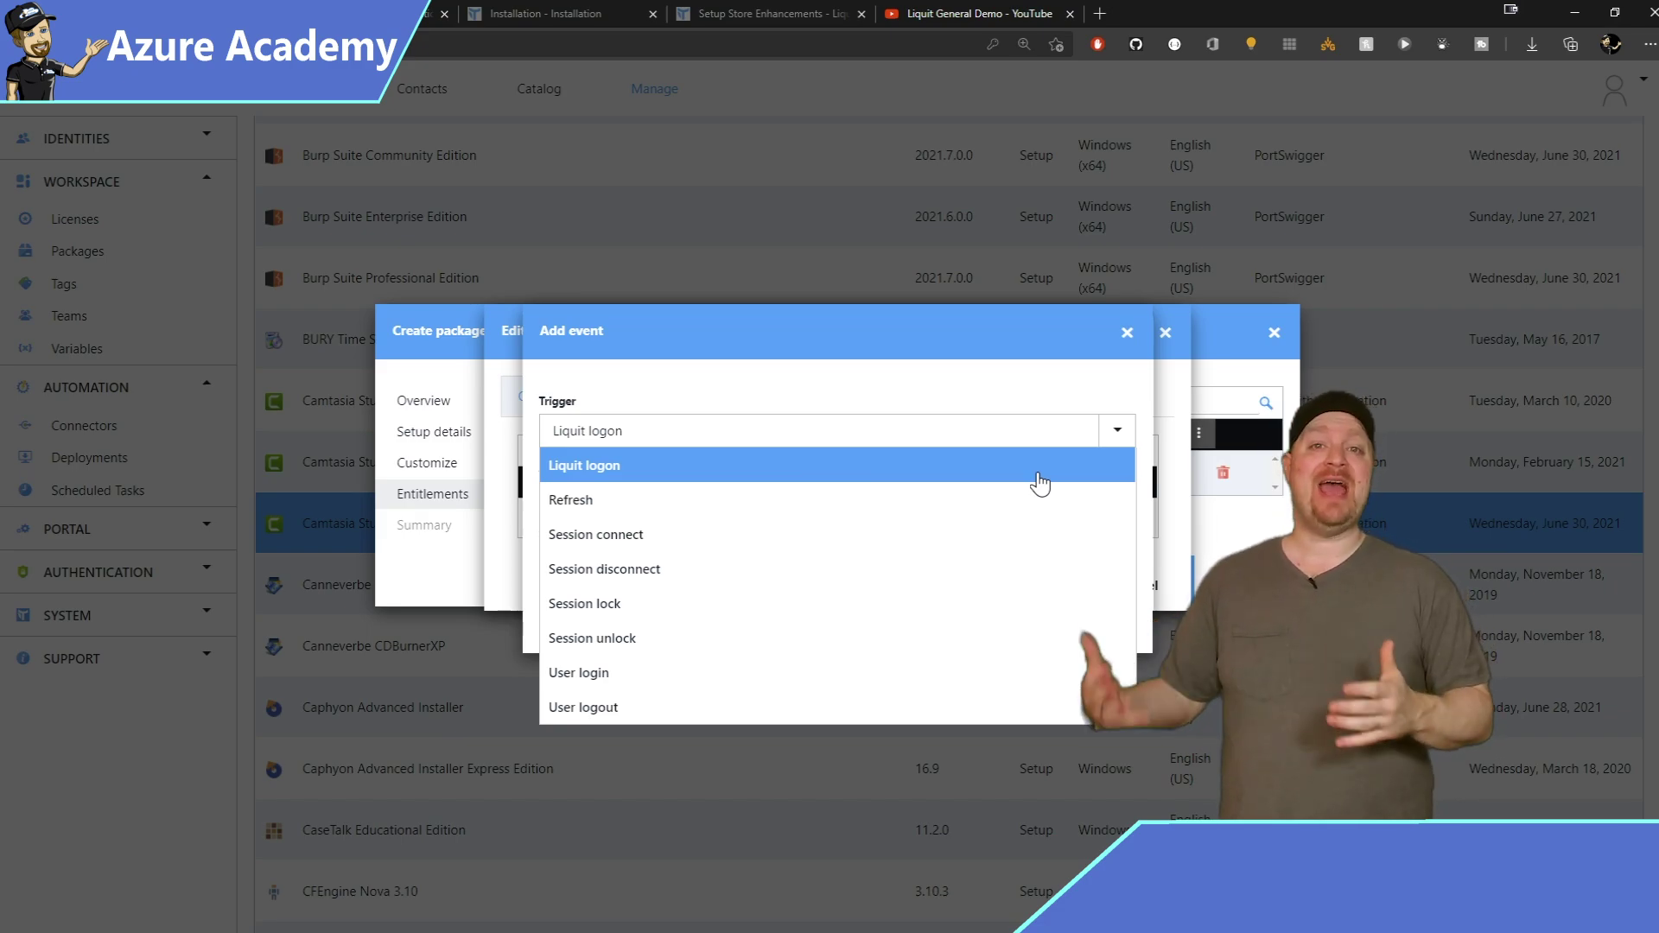
left_click(1040, 474)
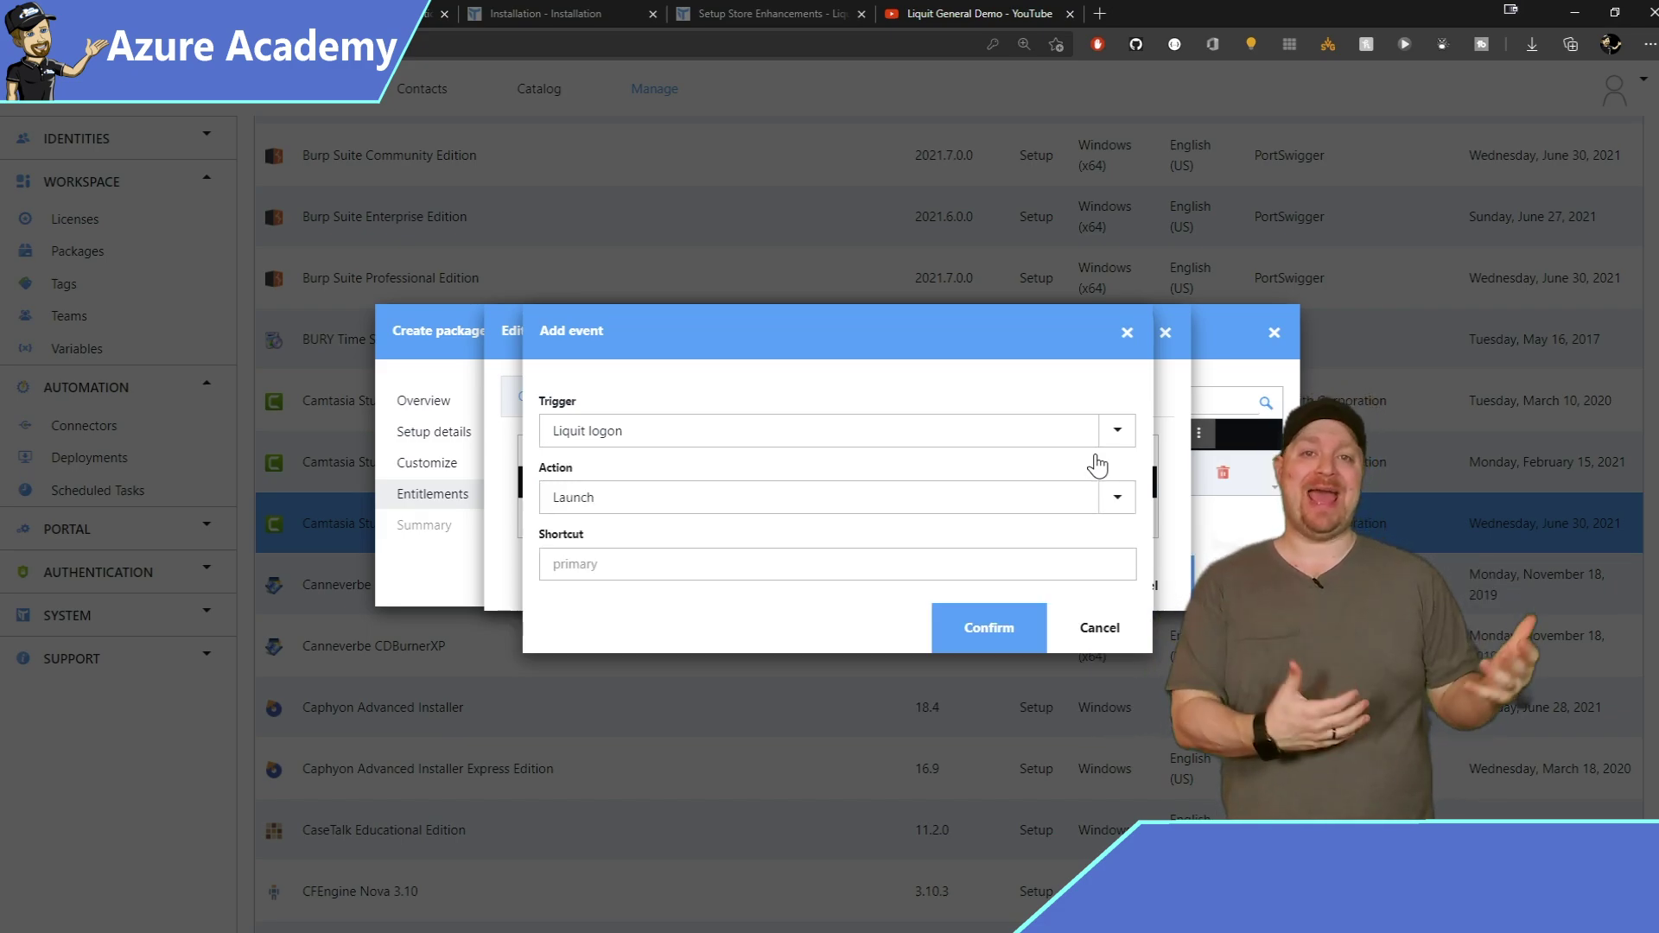
left_click(1119, 500)
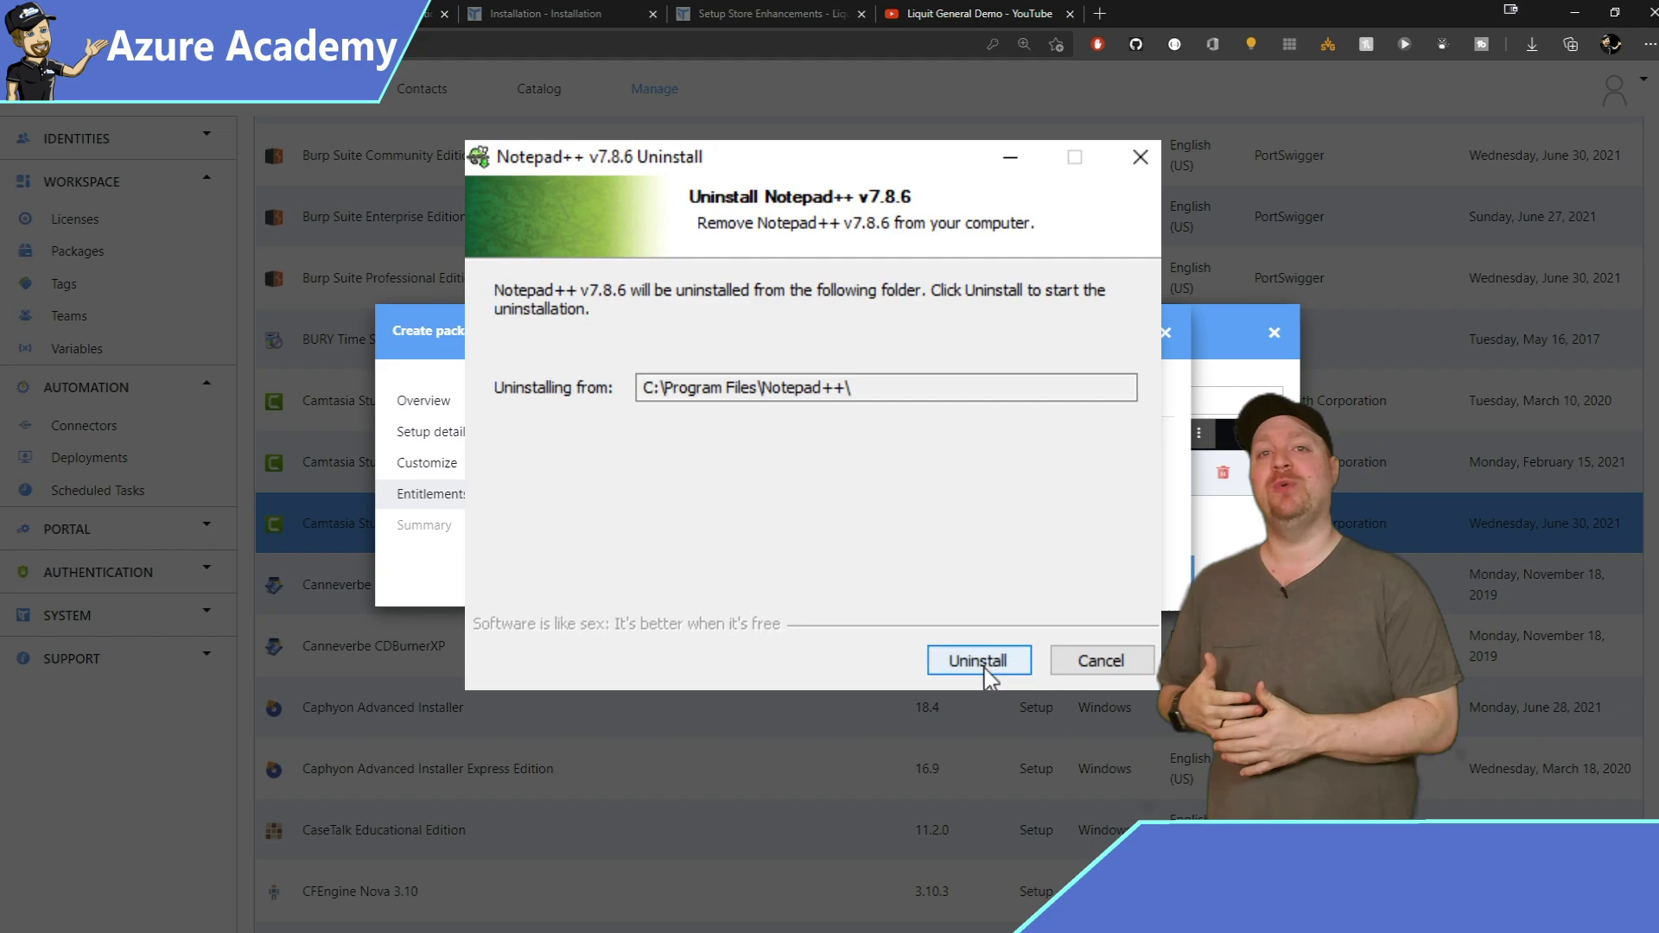
Uninstall Notepad++ v7.8.6 without keeping its settings and start the v7.8.5 setup.
left_click(984, 668)
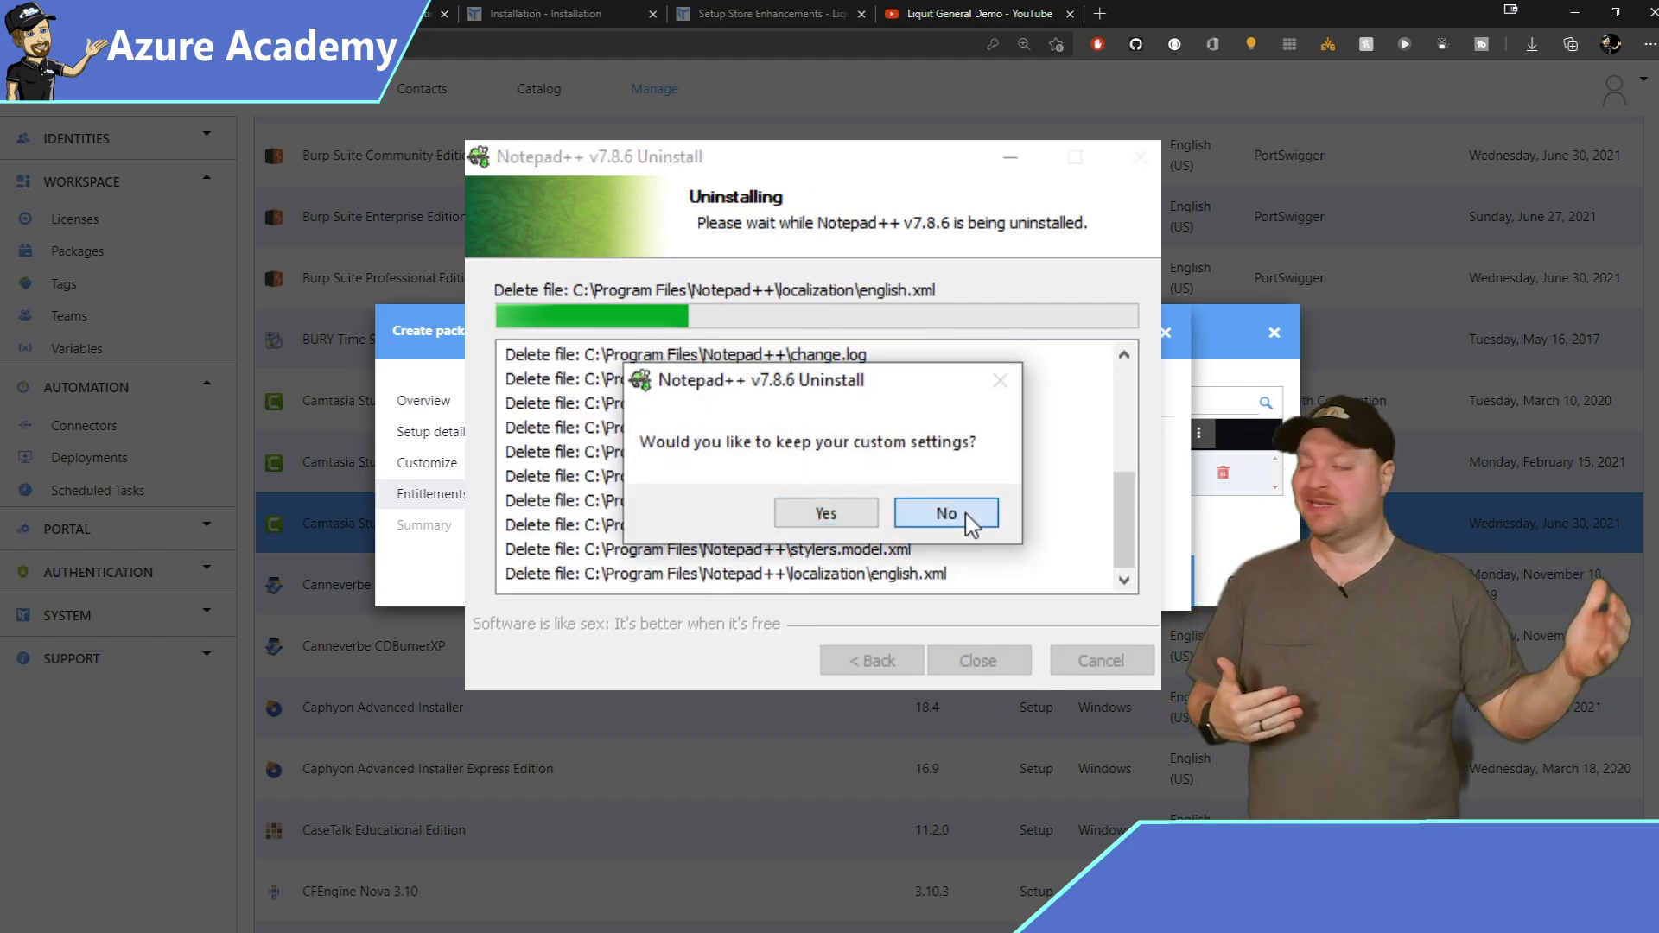
left_click(959, 517)
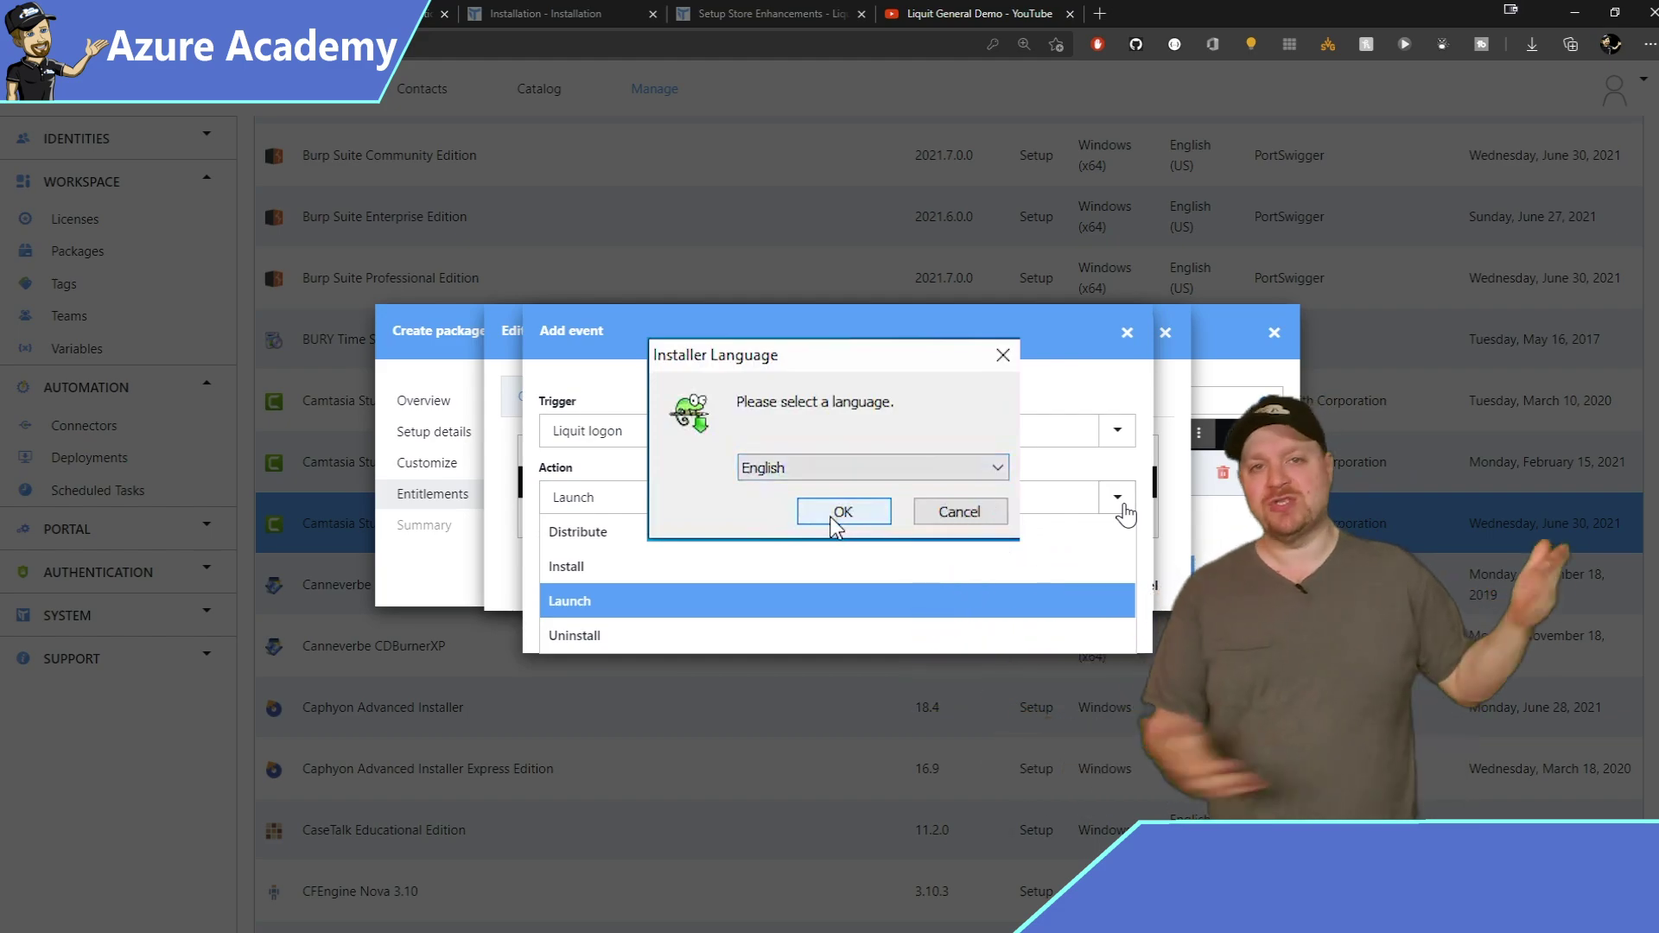
left_click(839, 513)
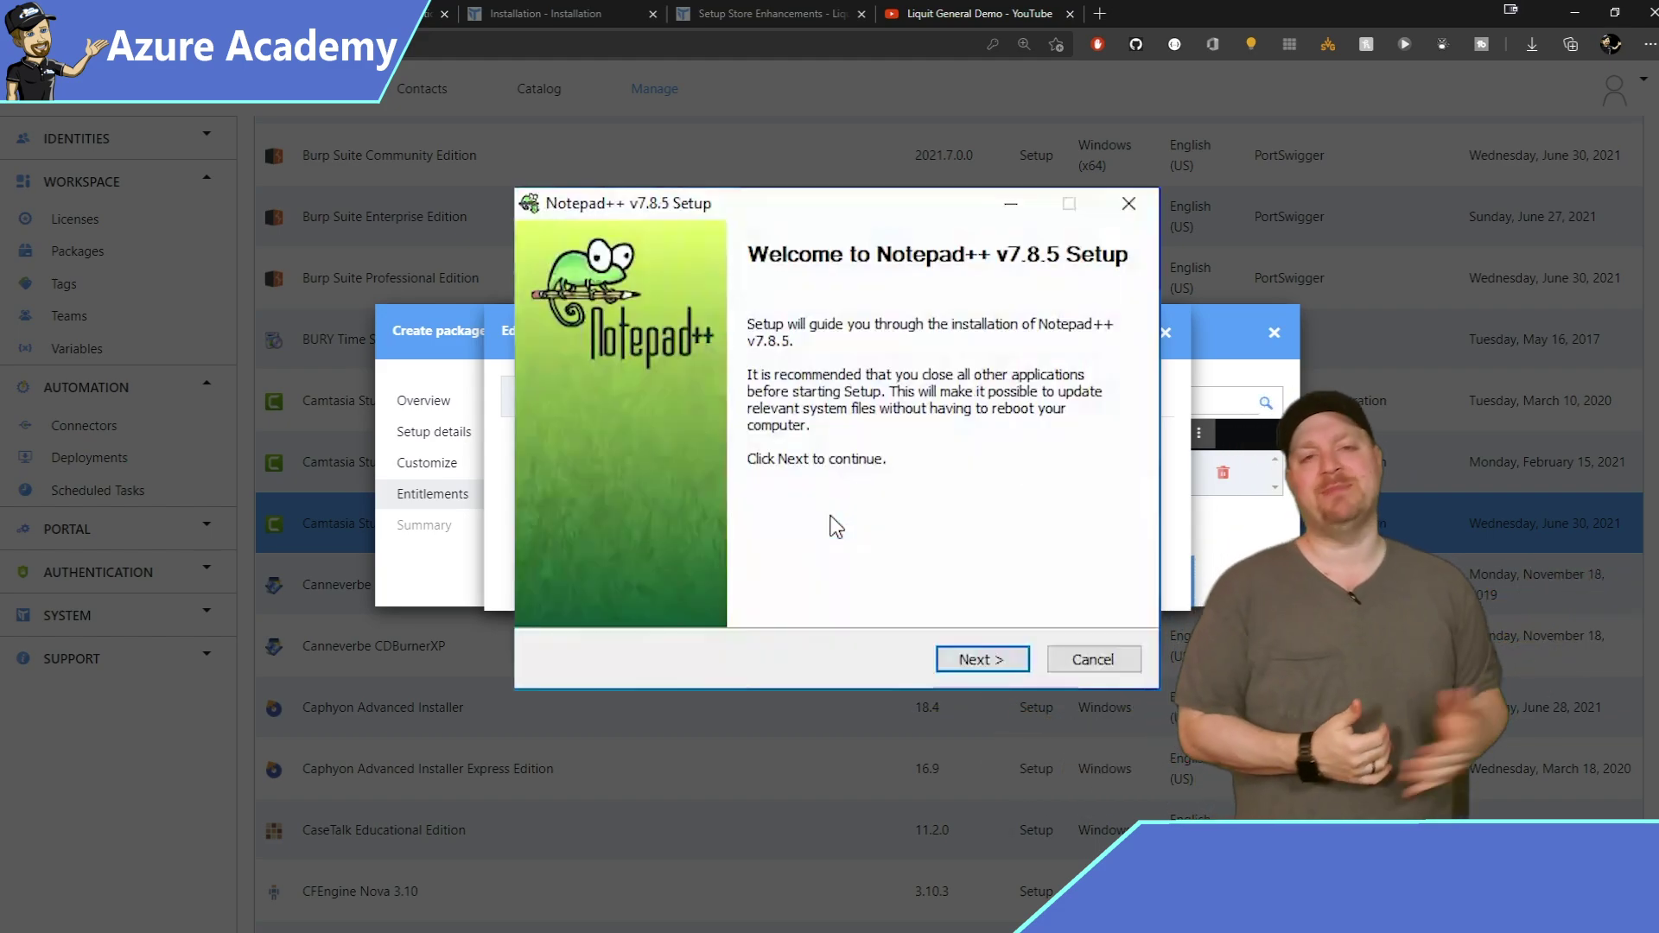
left_click(974, 659)
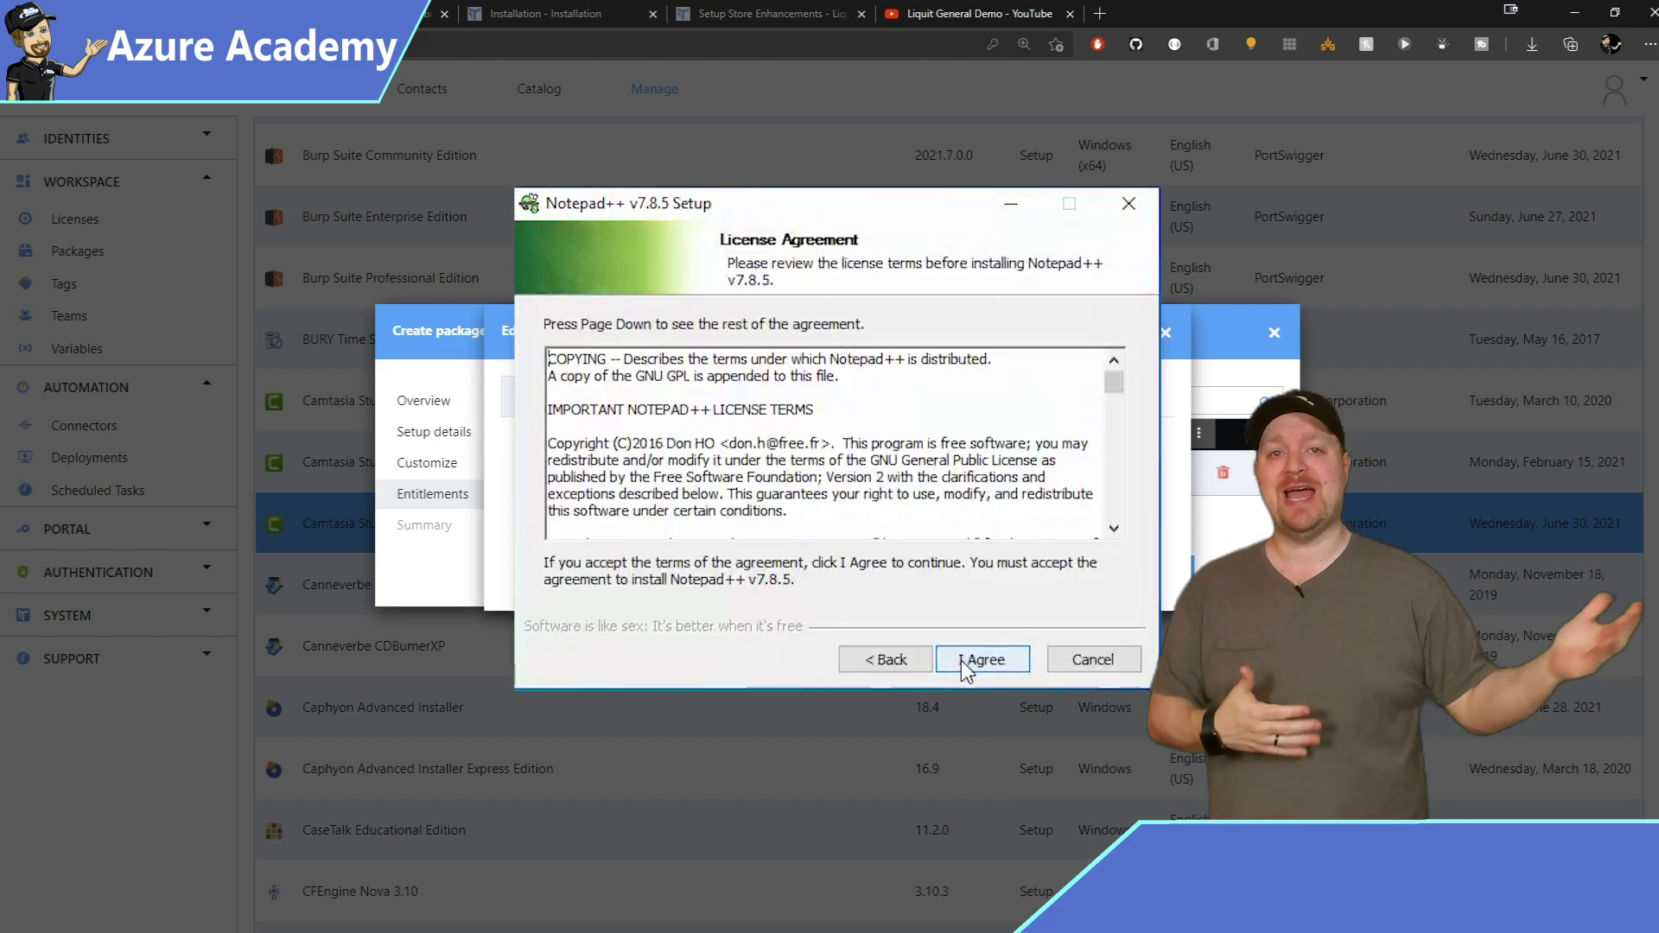
Install Notepad++ v7.8.5 with default folder and components plus a desktop shortcut, then launch it.
key("End")
left_click(998, 661)
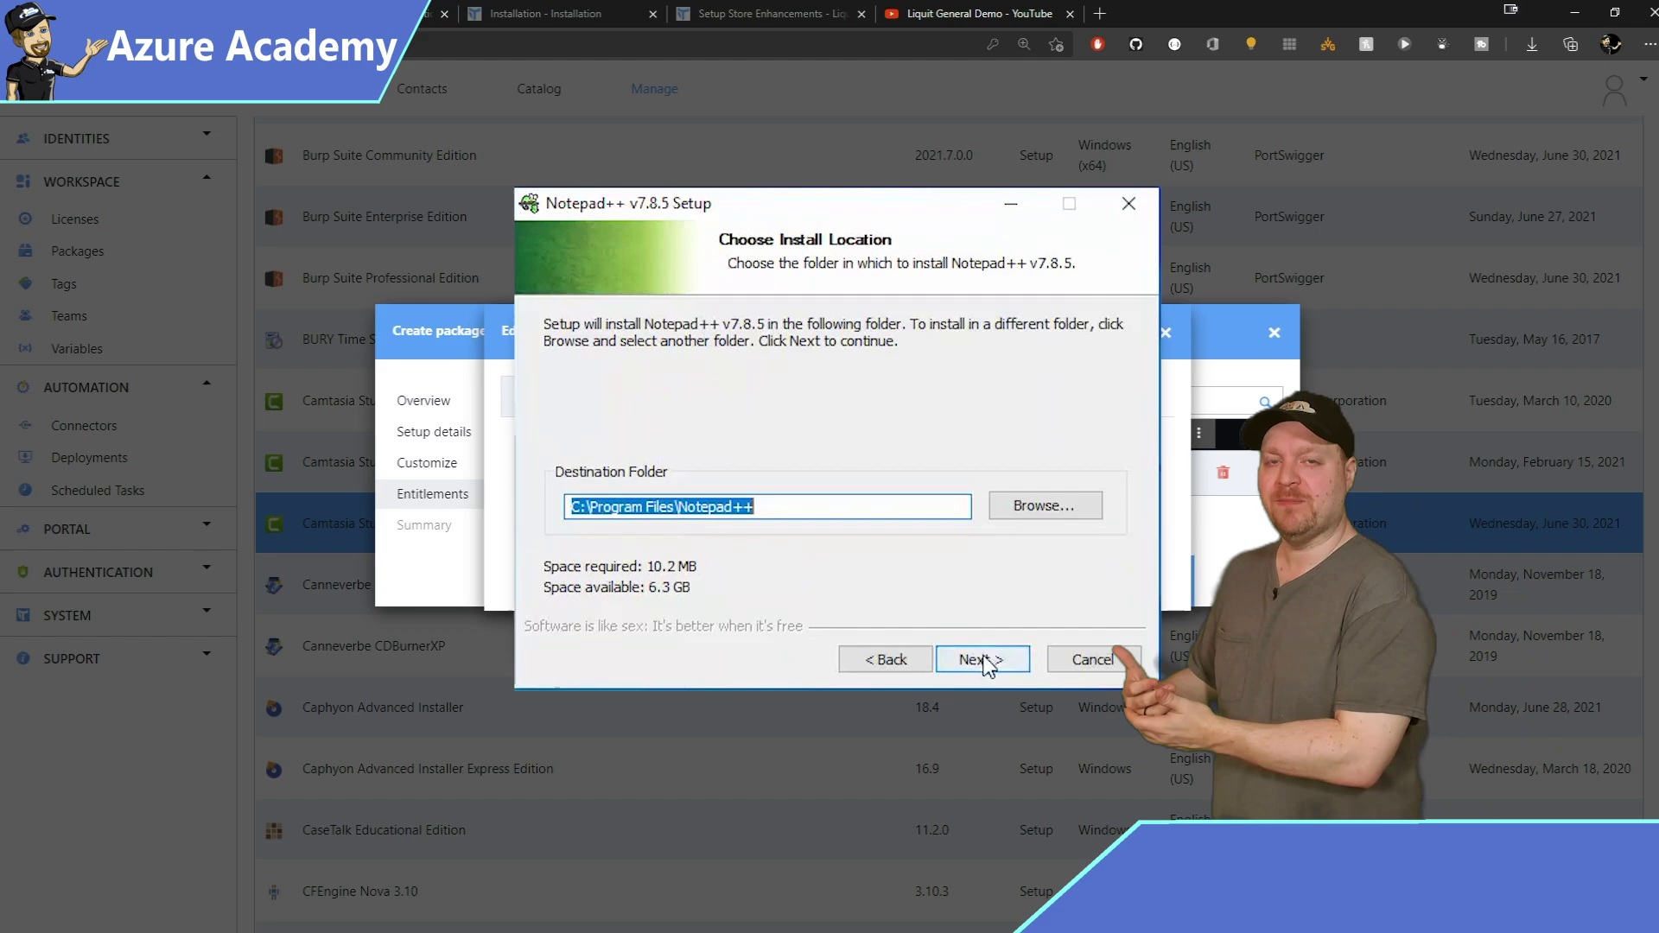
left_click(988, 666)
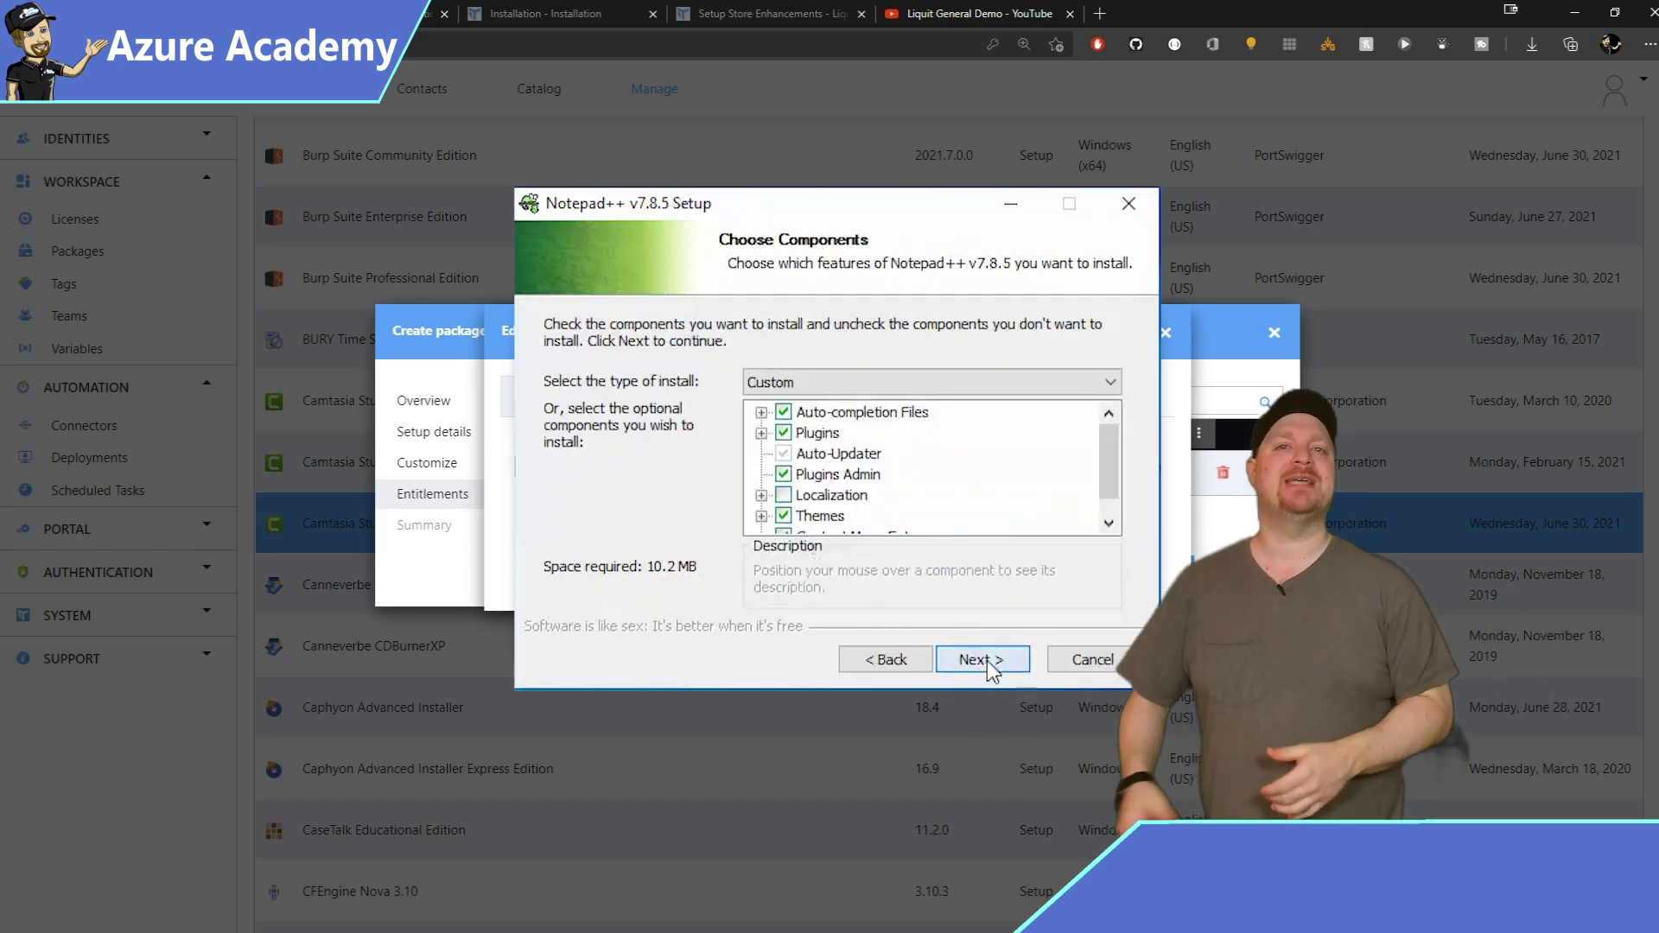
left_click(989, 665)
left_click(552, 347)
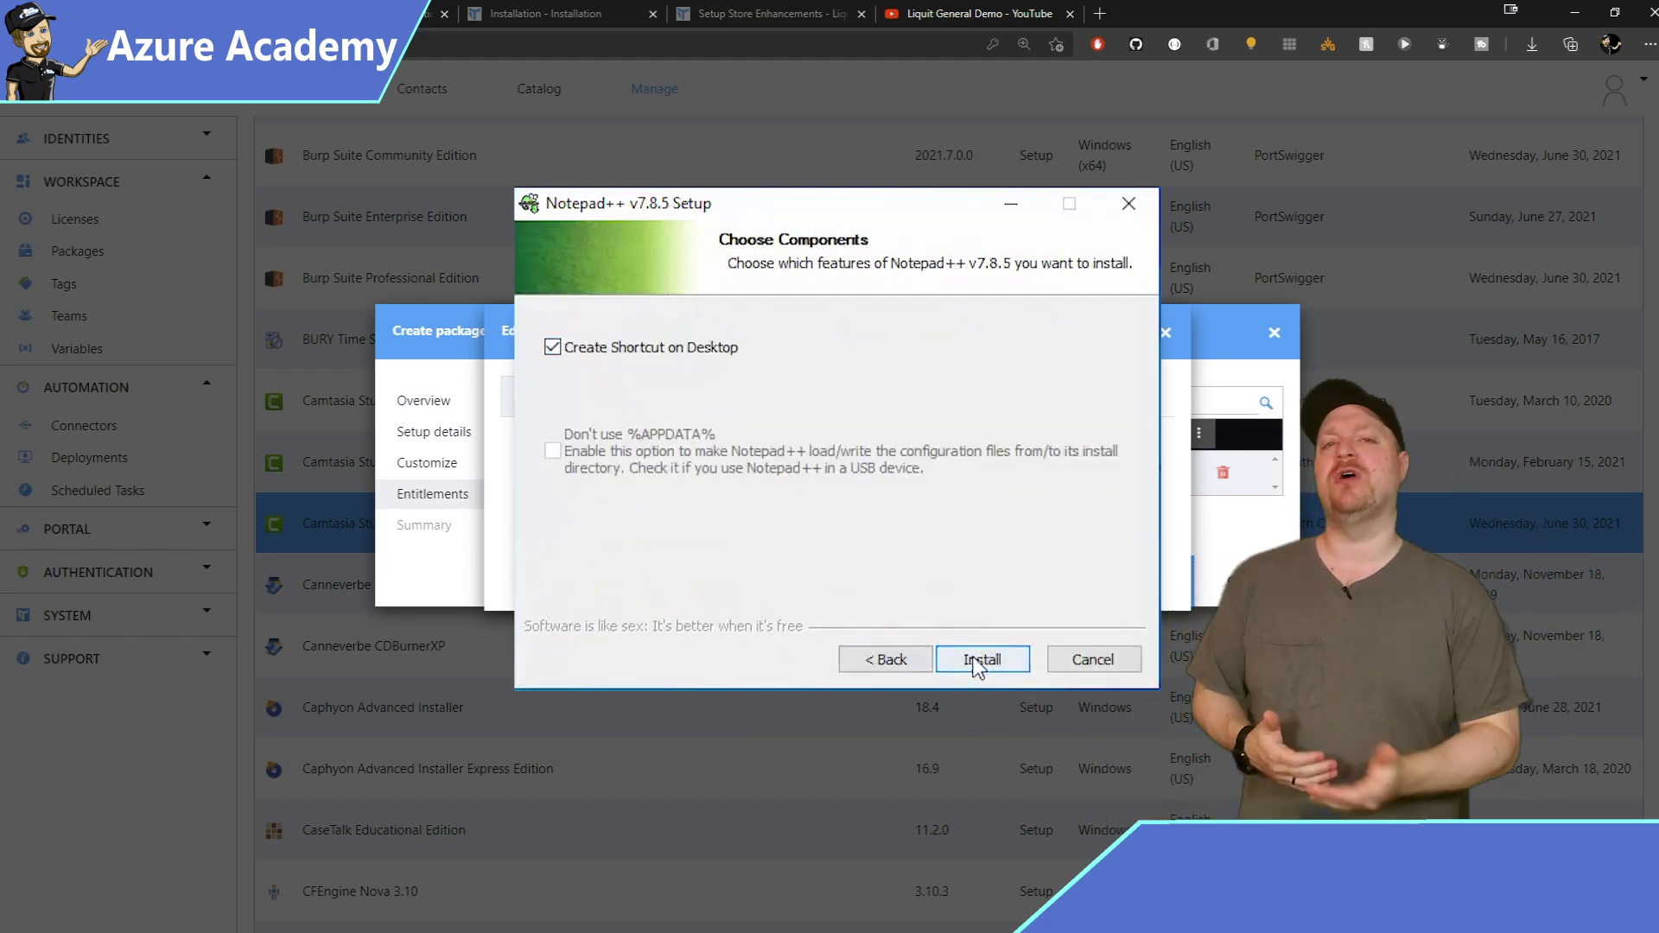
left_click(977, 662)
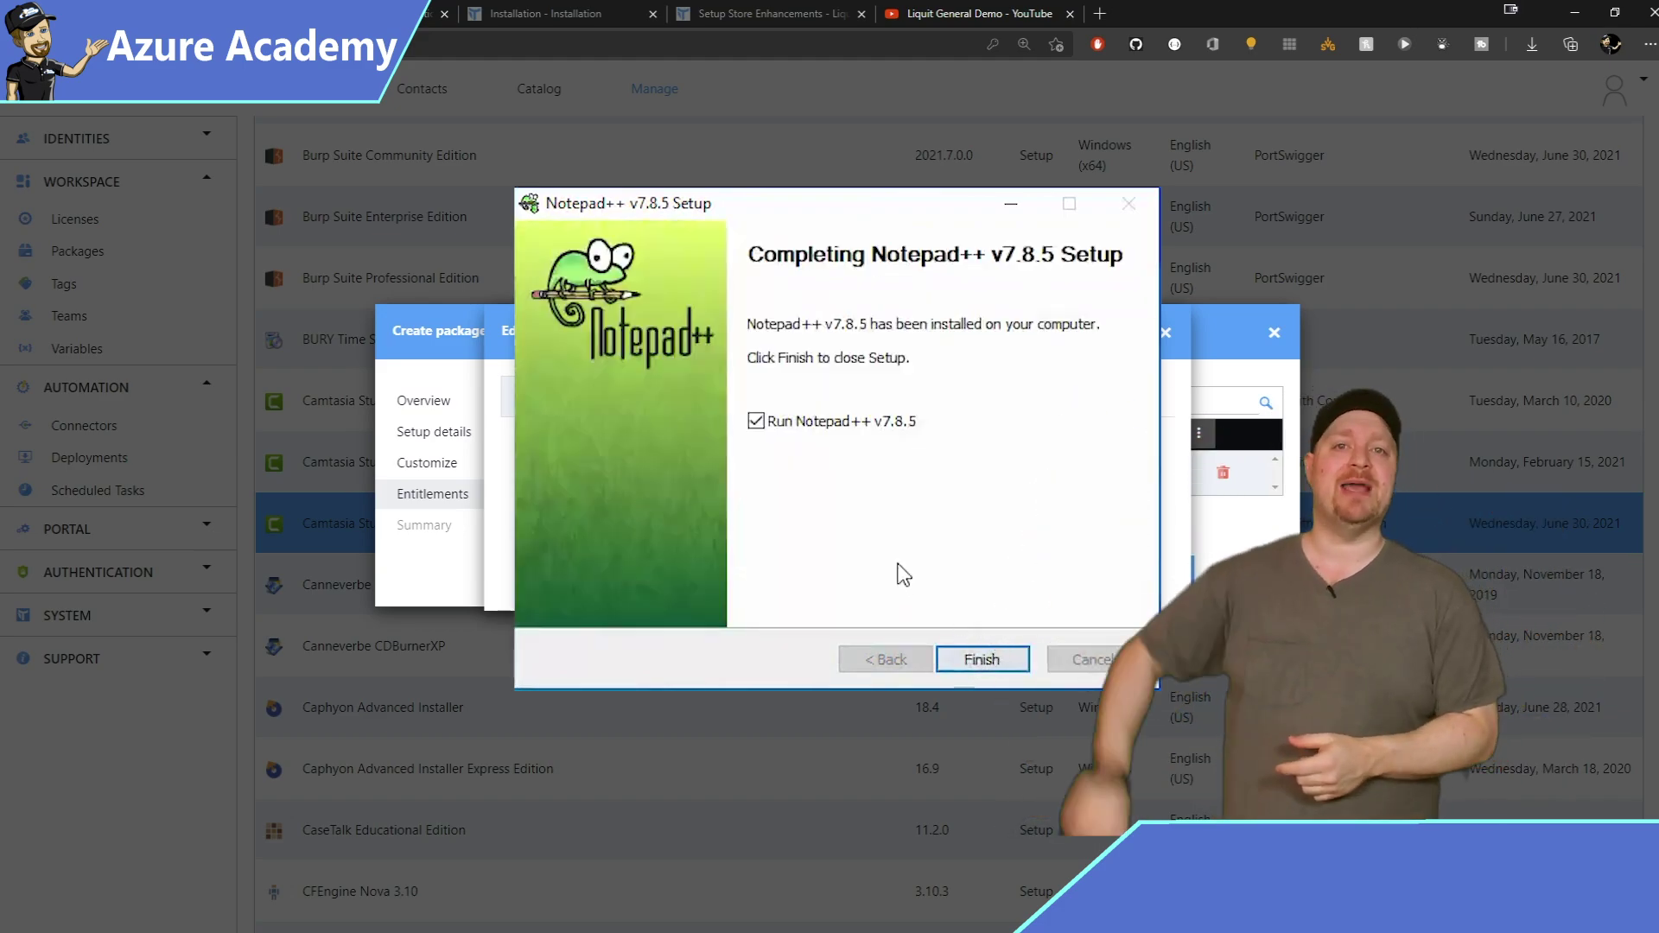
key("Return")
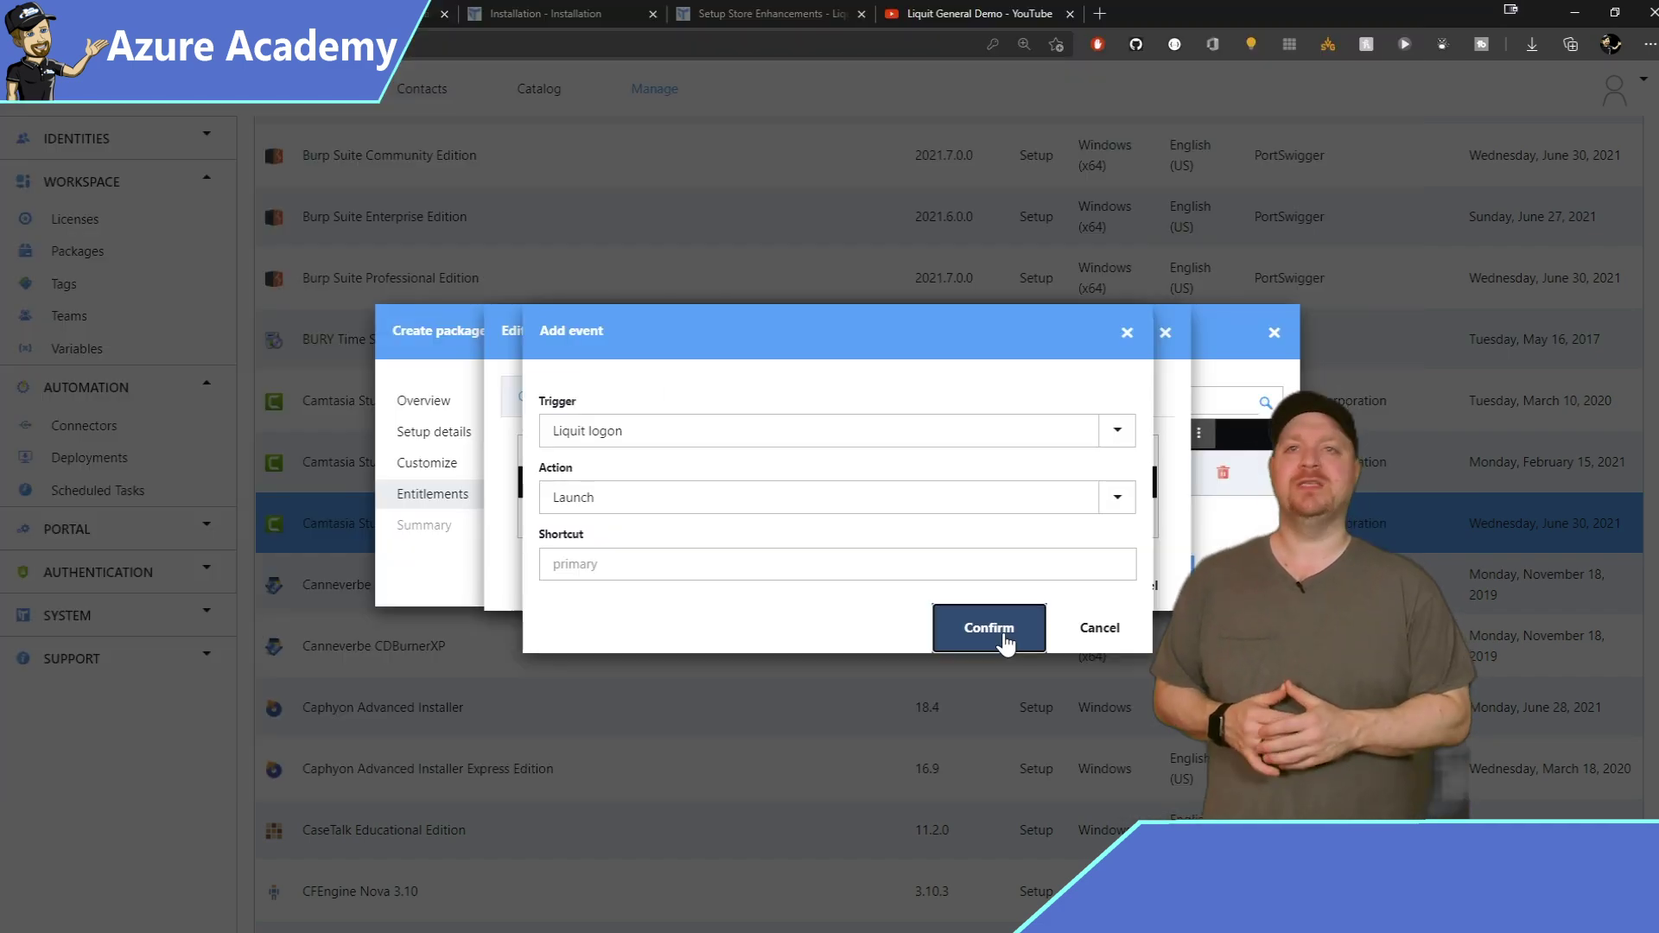
Confirm the Liquit logon event and entitlement, then finish the Camtasia Studio 2021 package.
left_click(1002, 630)
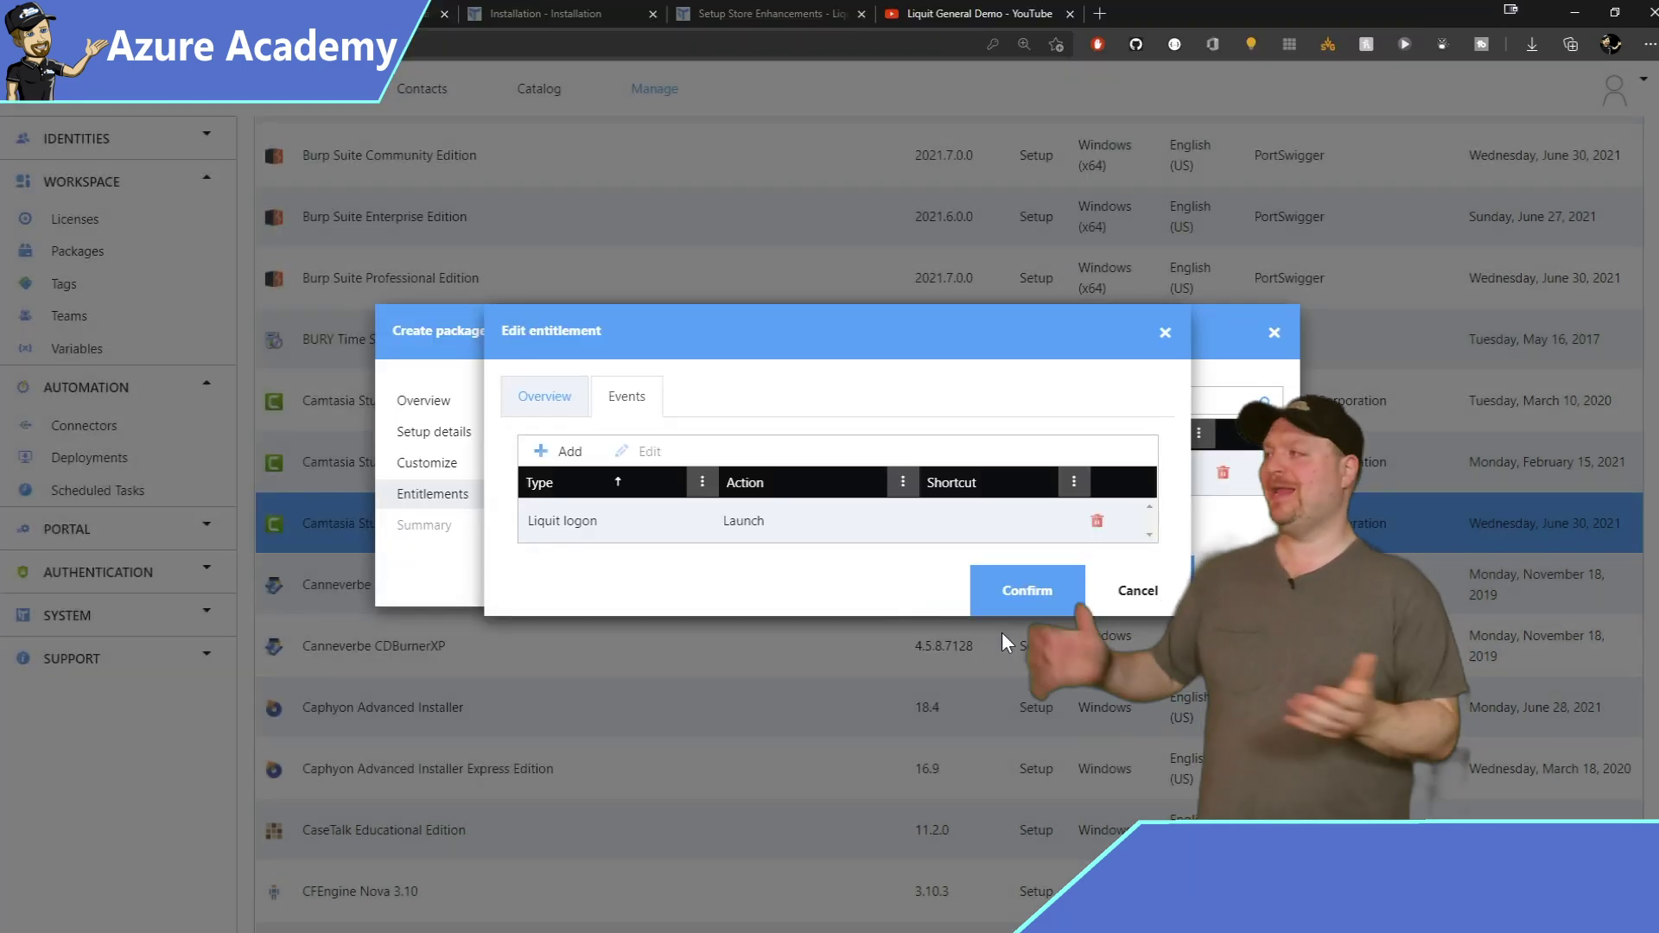
left_click(1061, 598)
left_click(1165, 590)
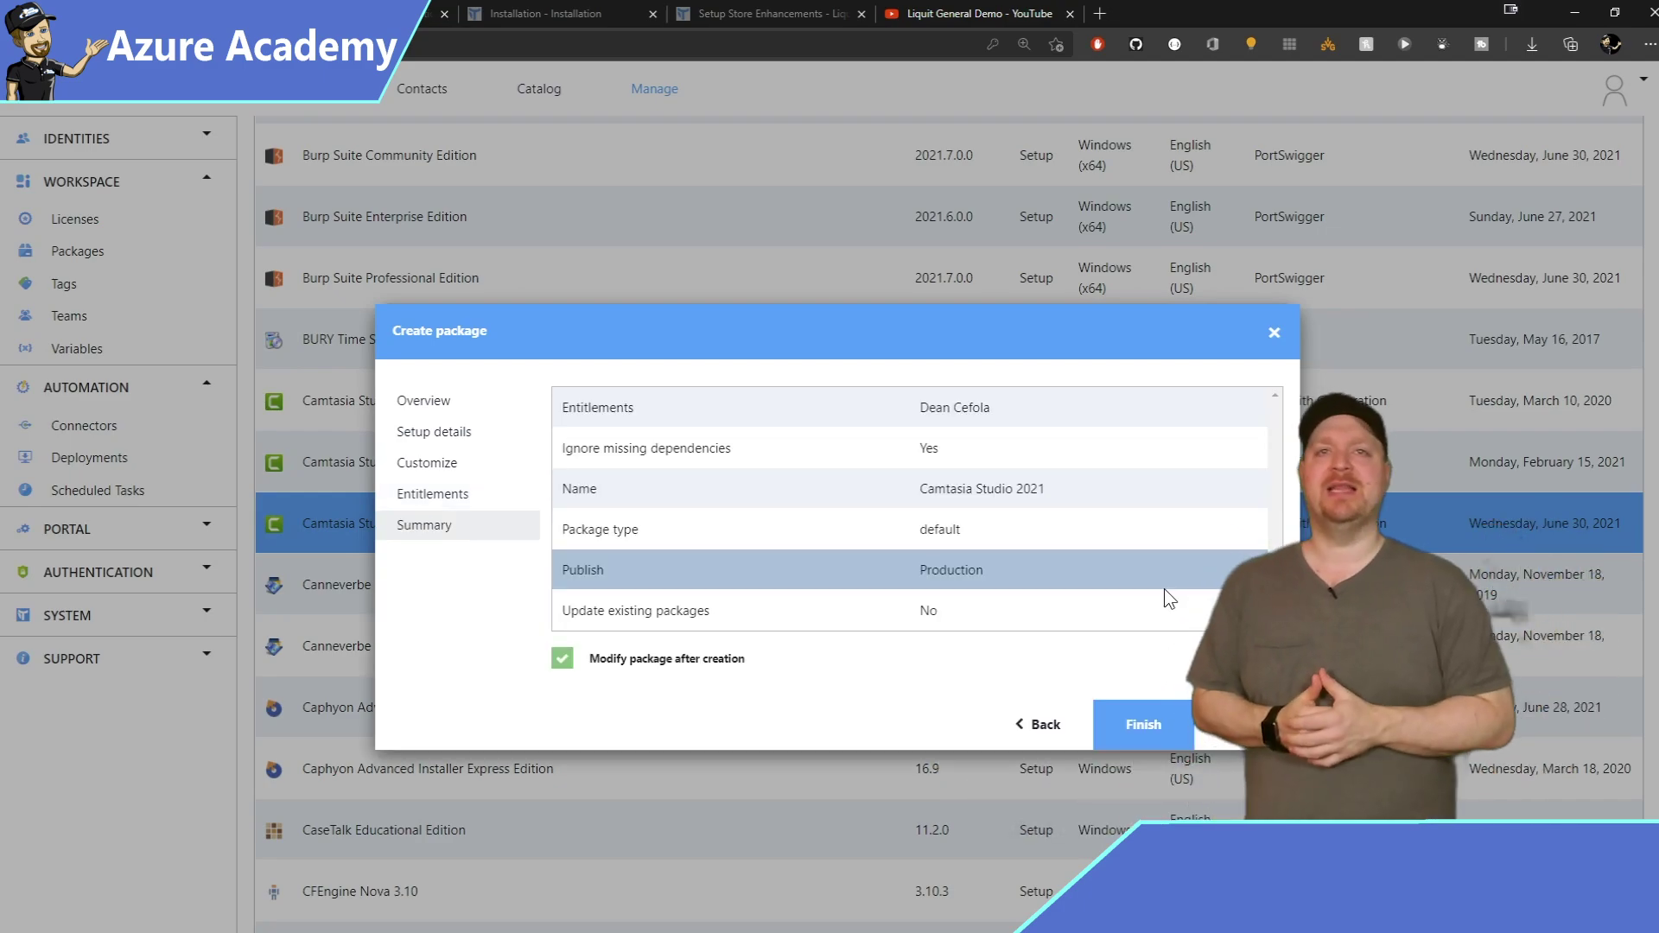
left_click(1160, 740)
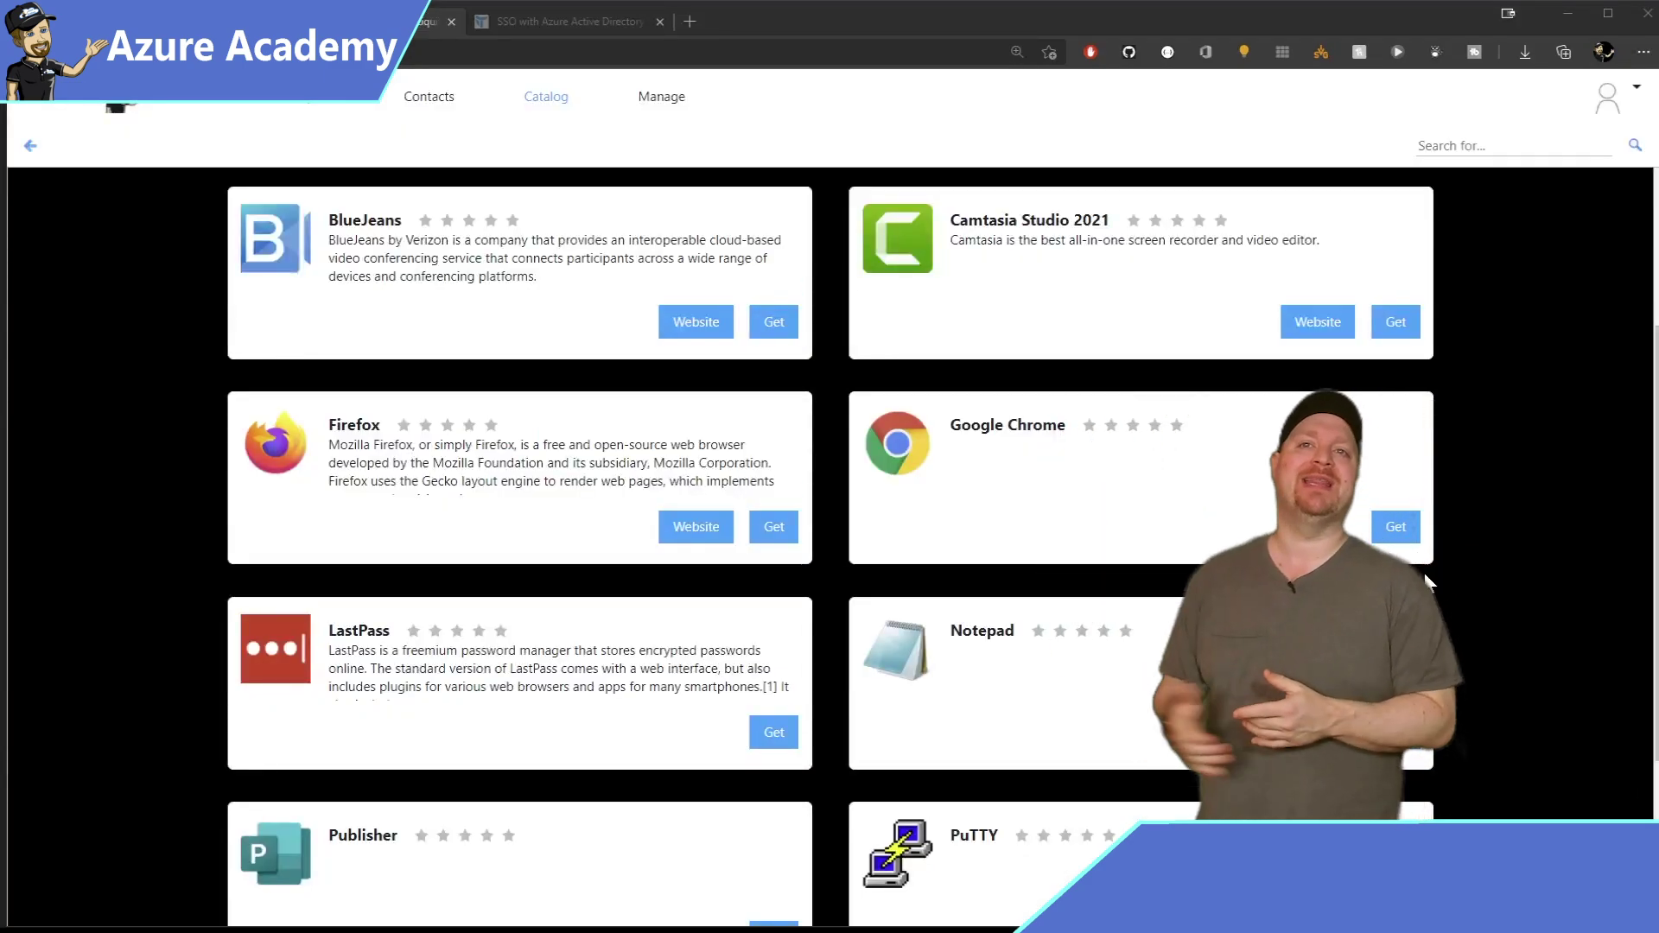
Get Camtasia Studio 2021 from the Catalog, then launch the Camtasia 2021 tile.
left_click(1395, 323)
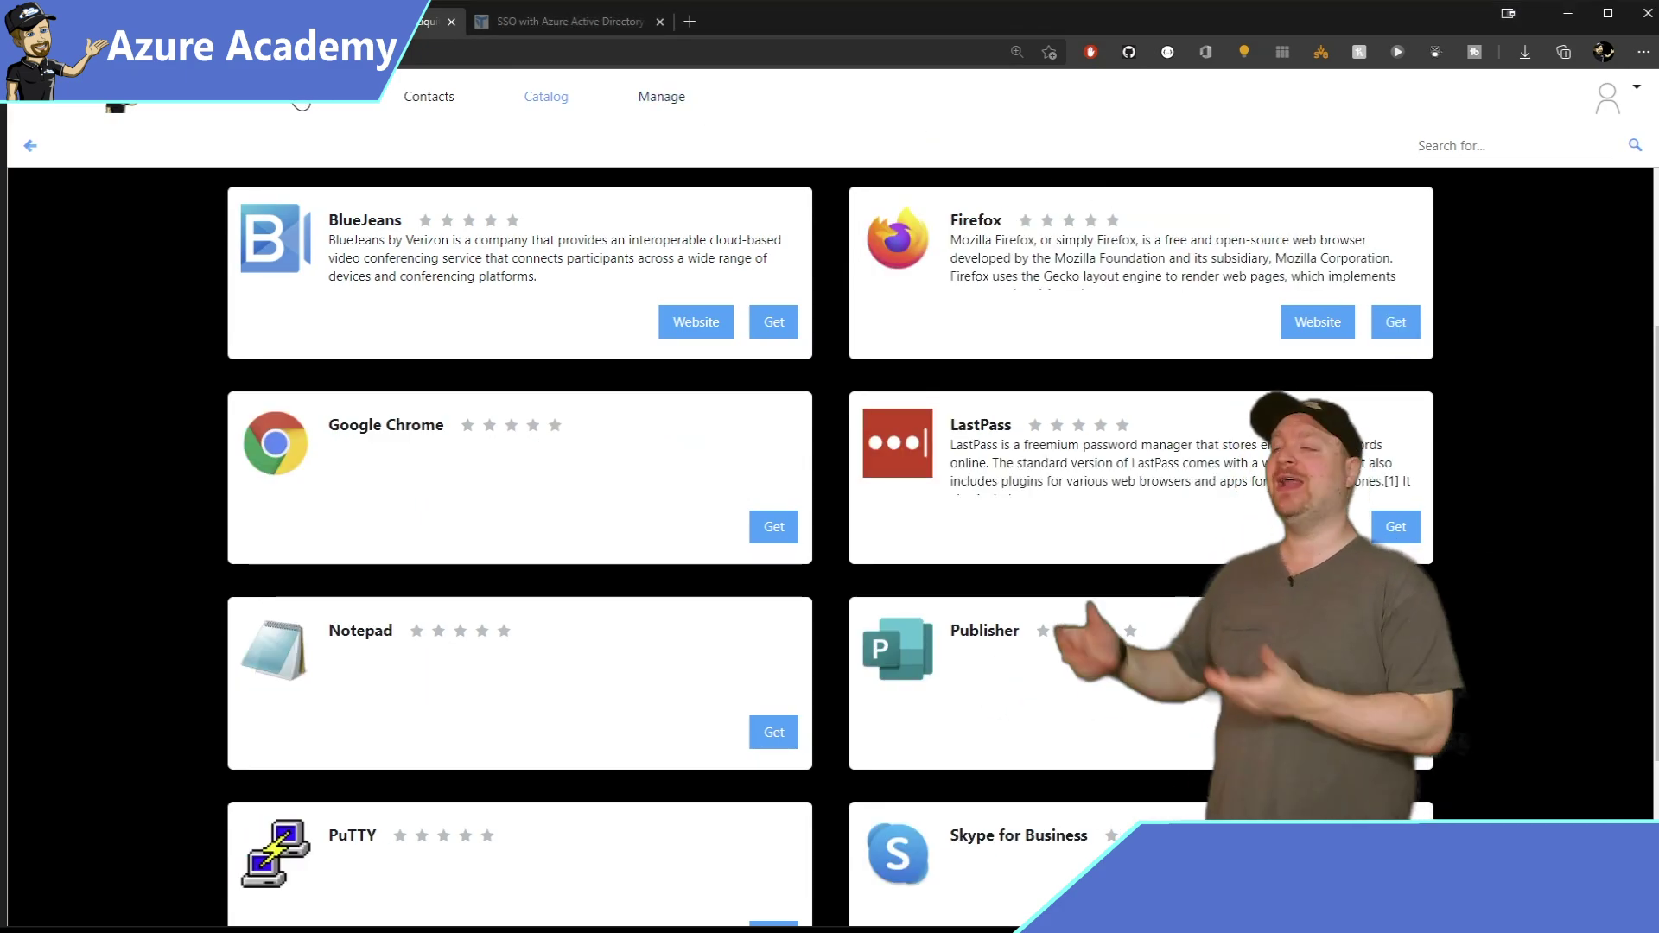
left_click(546, 97)
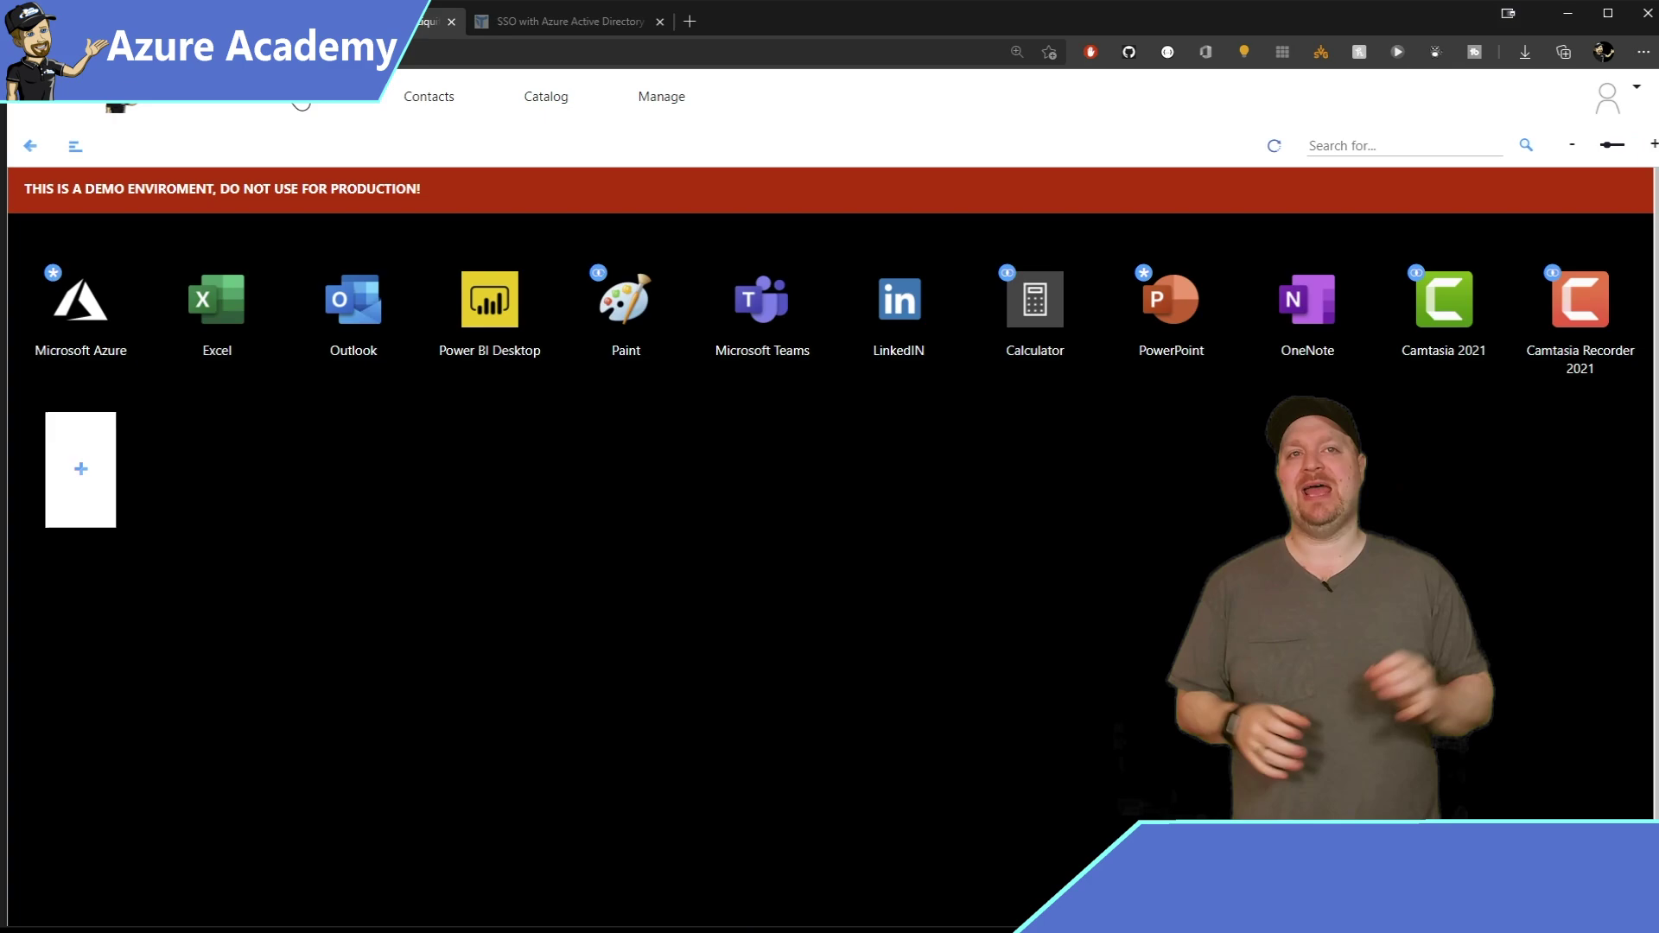
left_click(1457, 306)
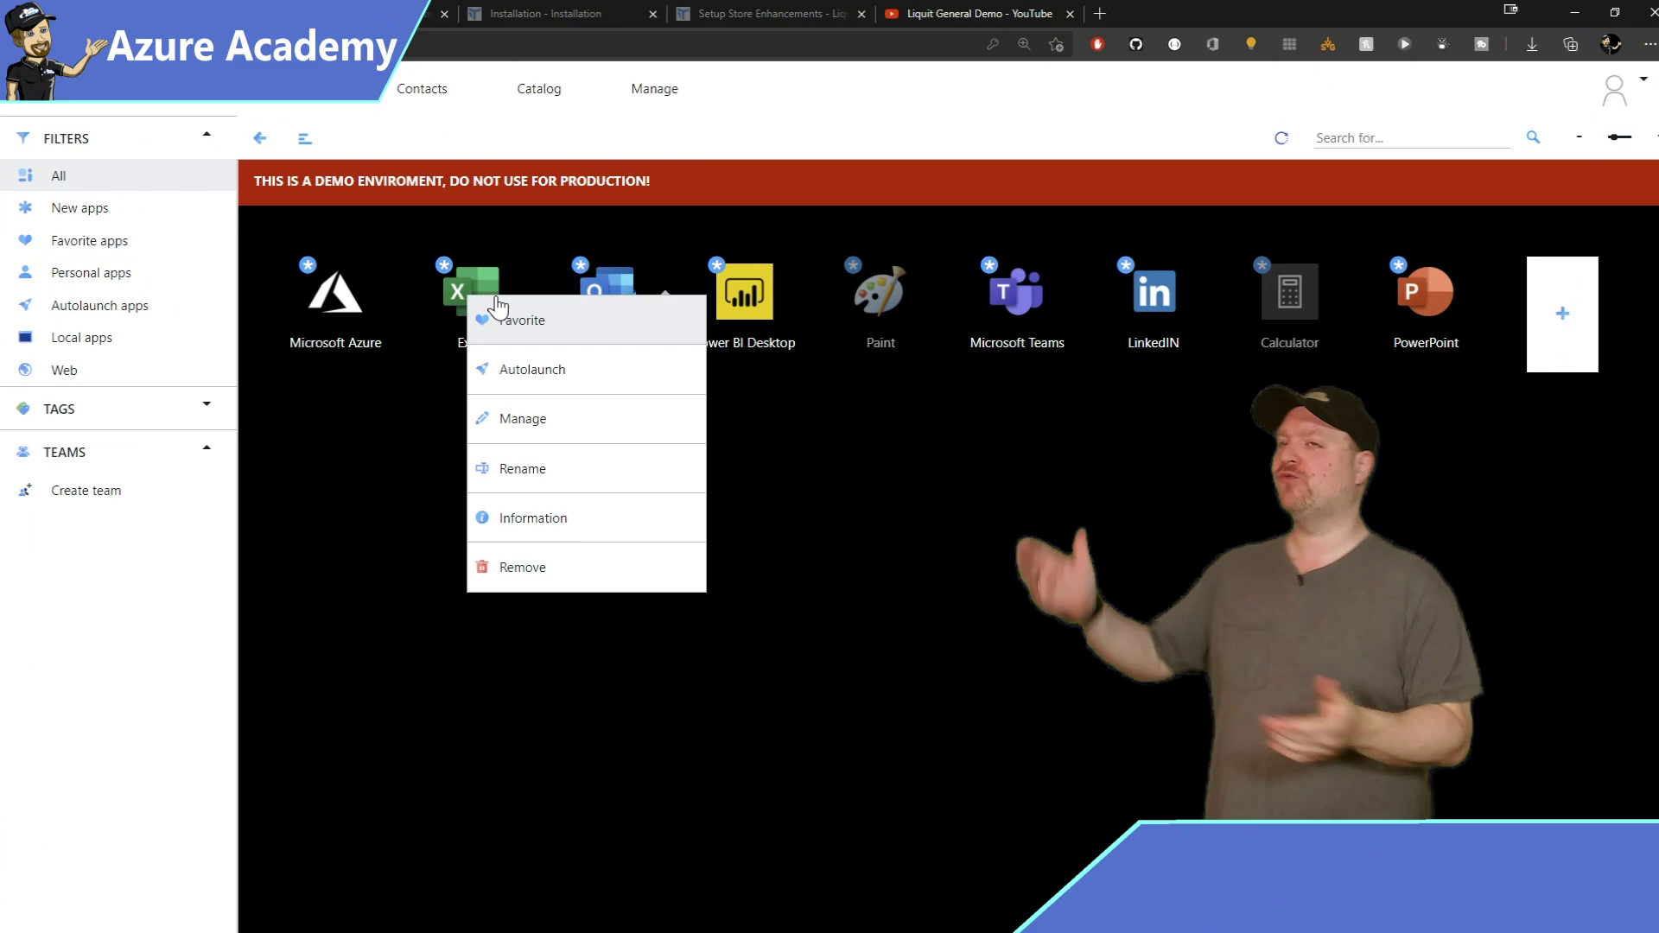
left_click(510, 421)
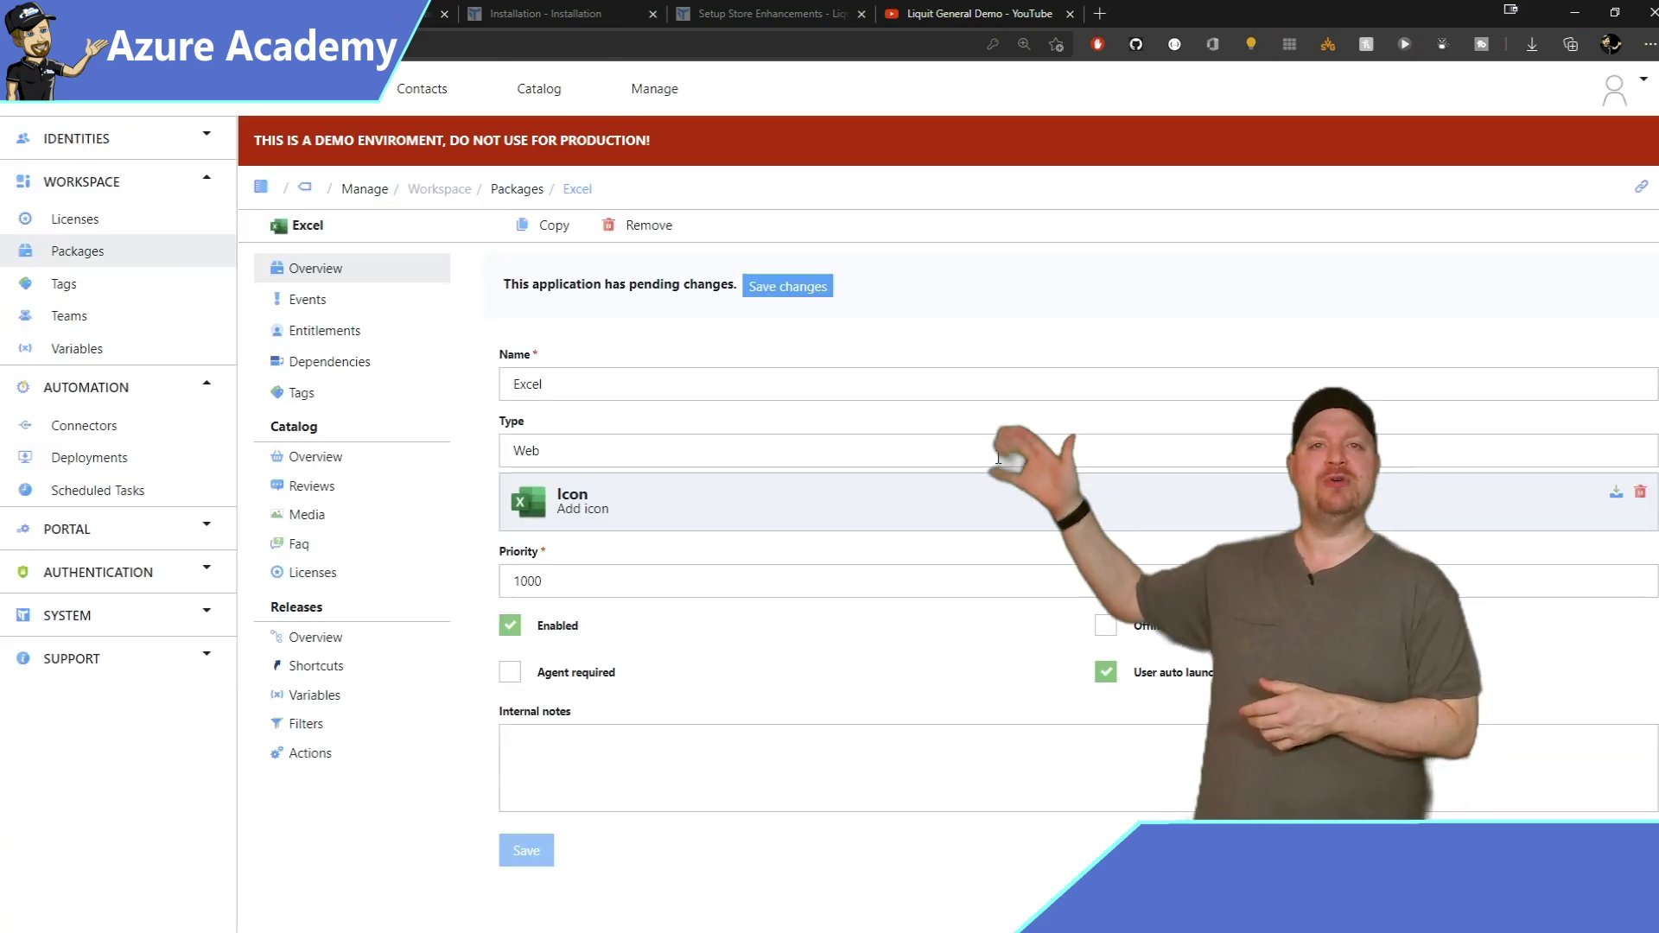
left_click(298, 754)
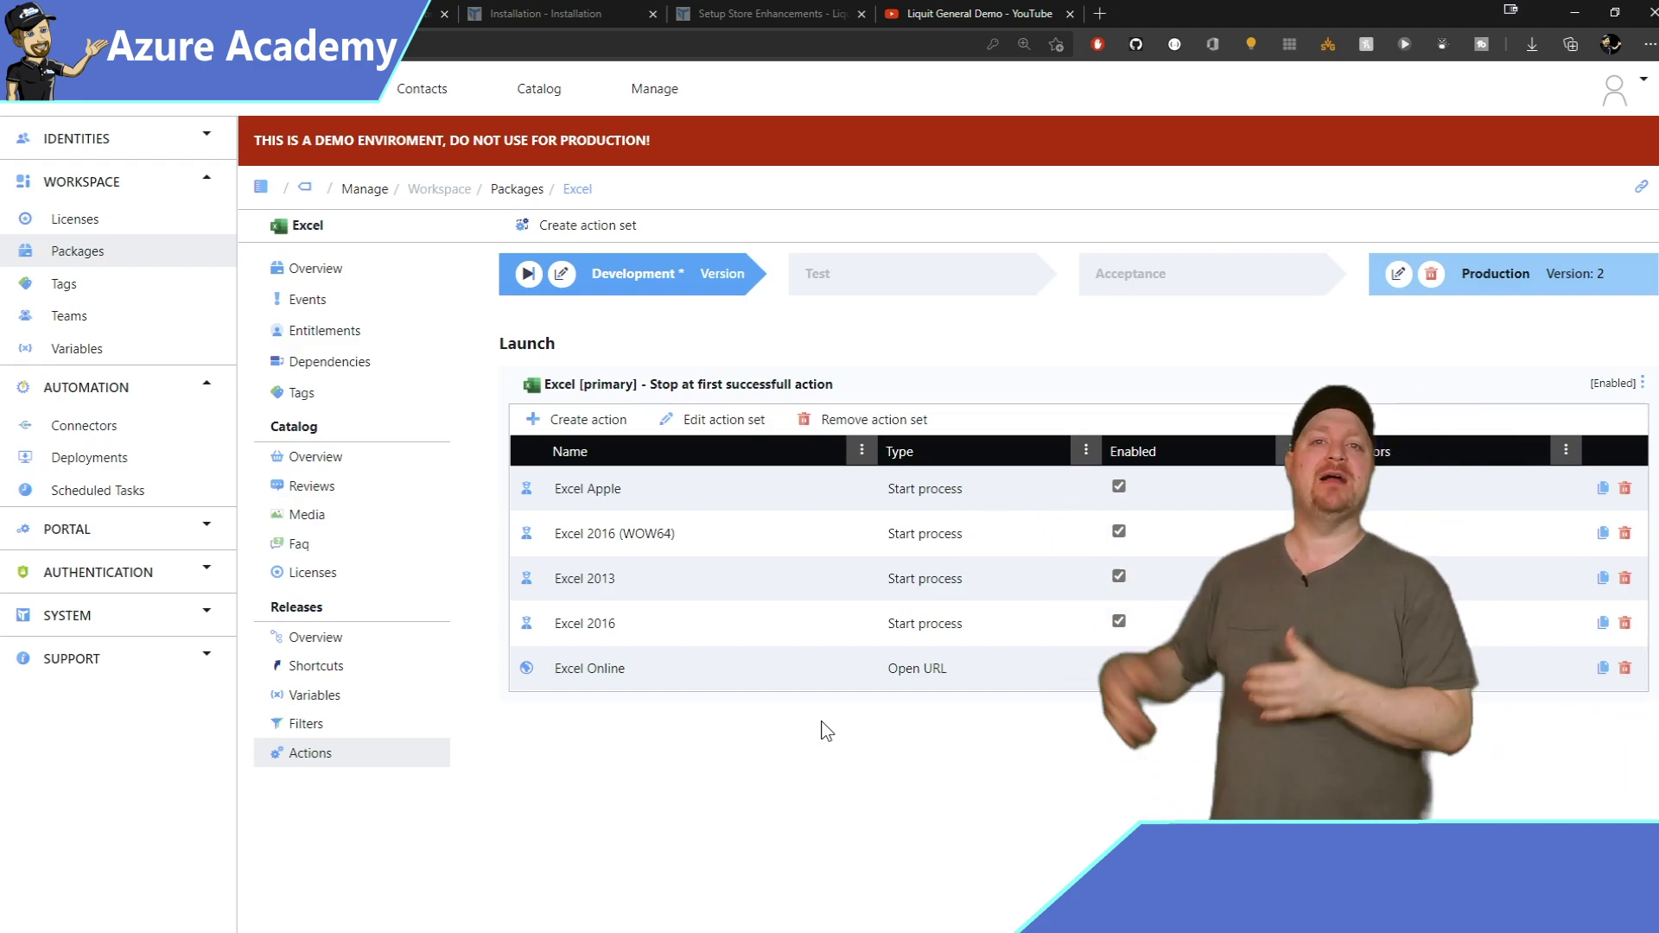
double_click(601, 482)
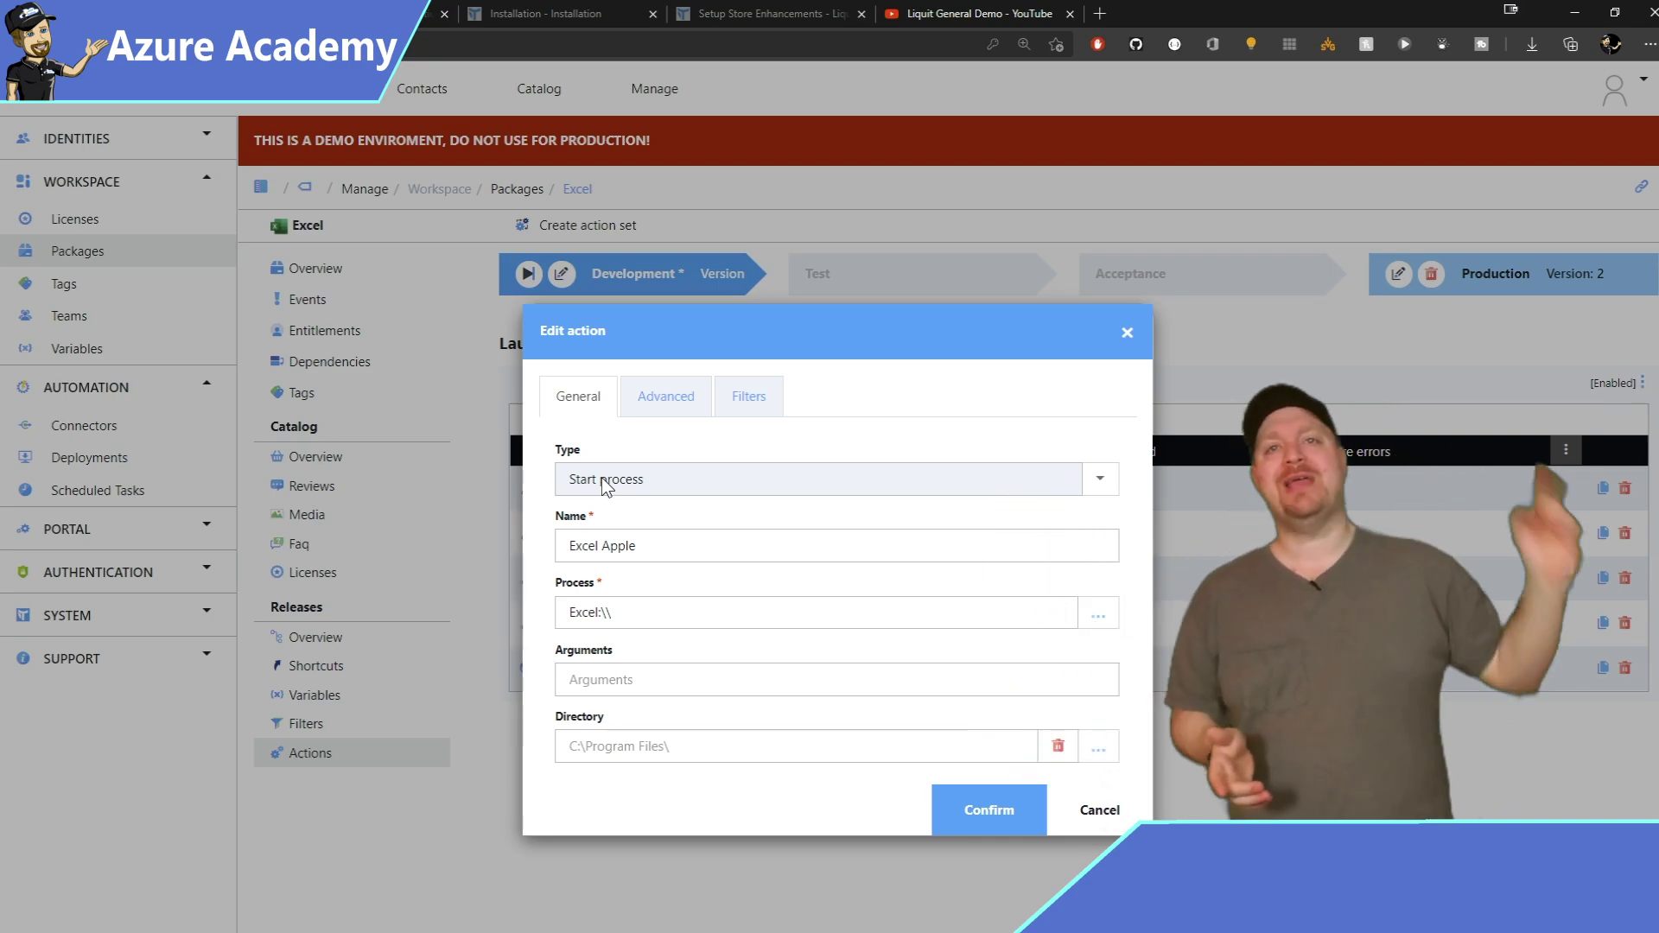
left_click(749, 397)
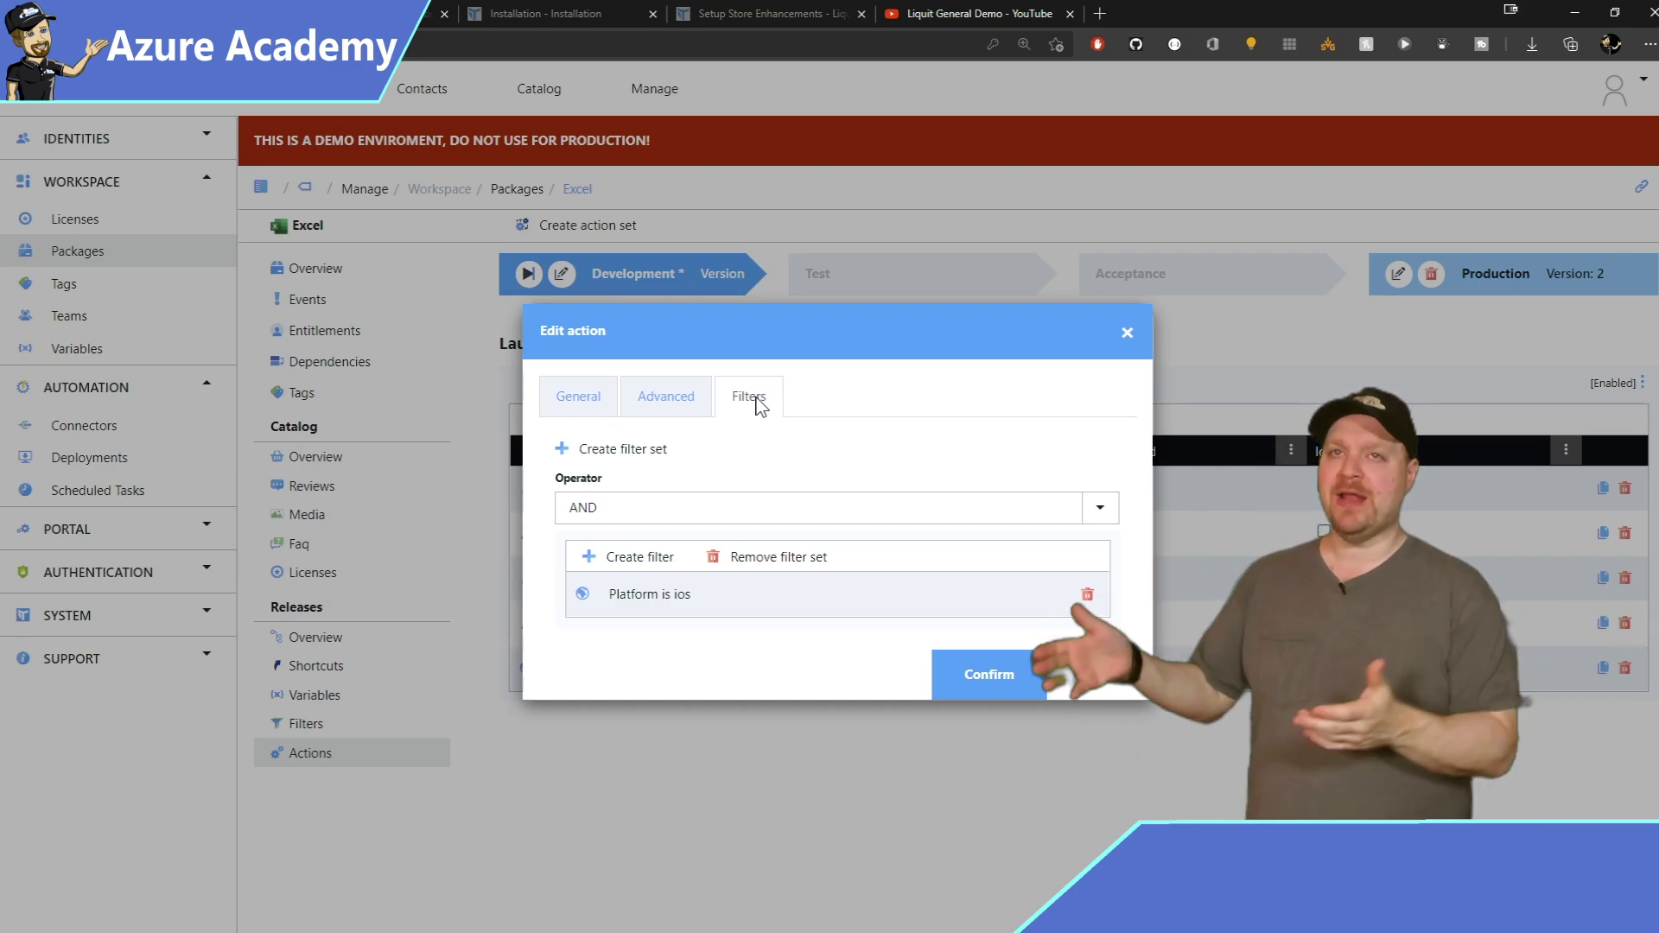
left_click(1090, 682)
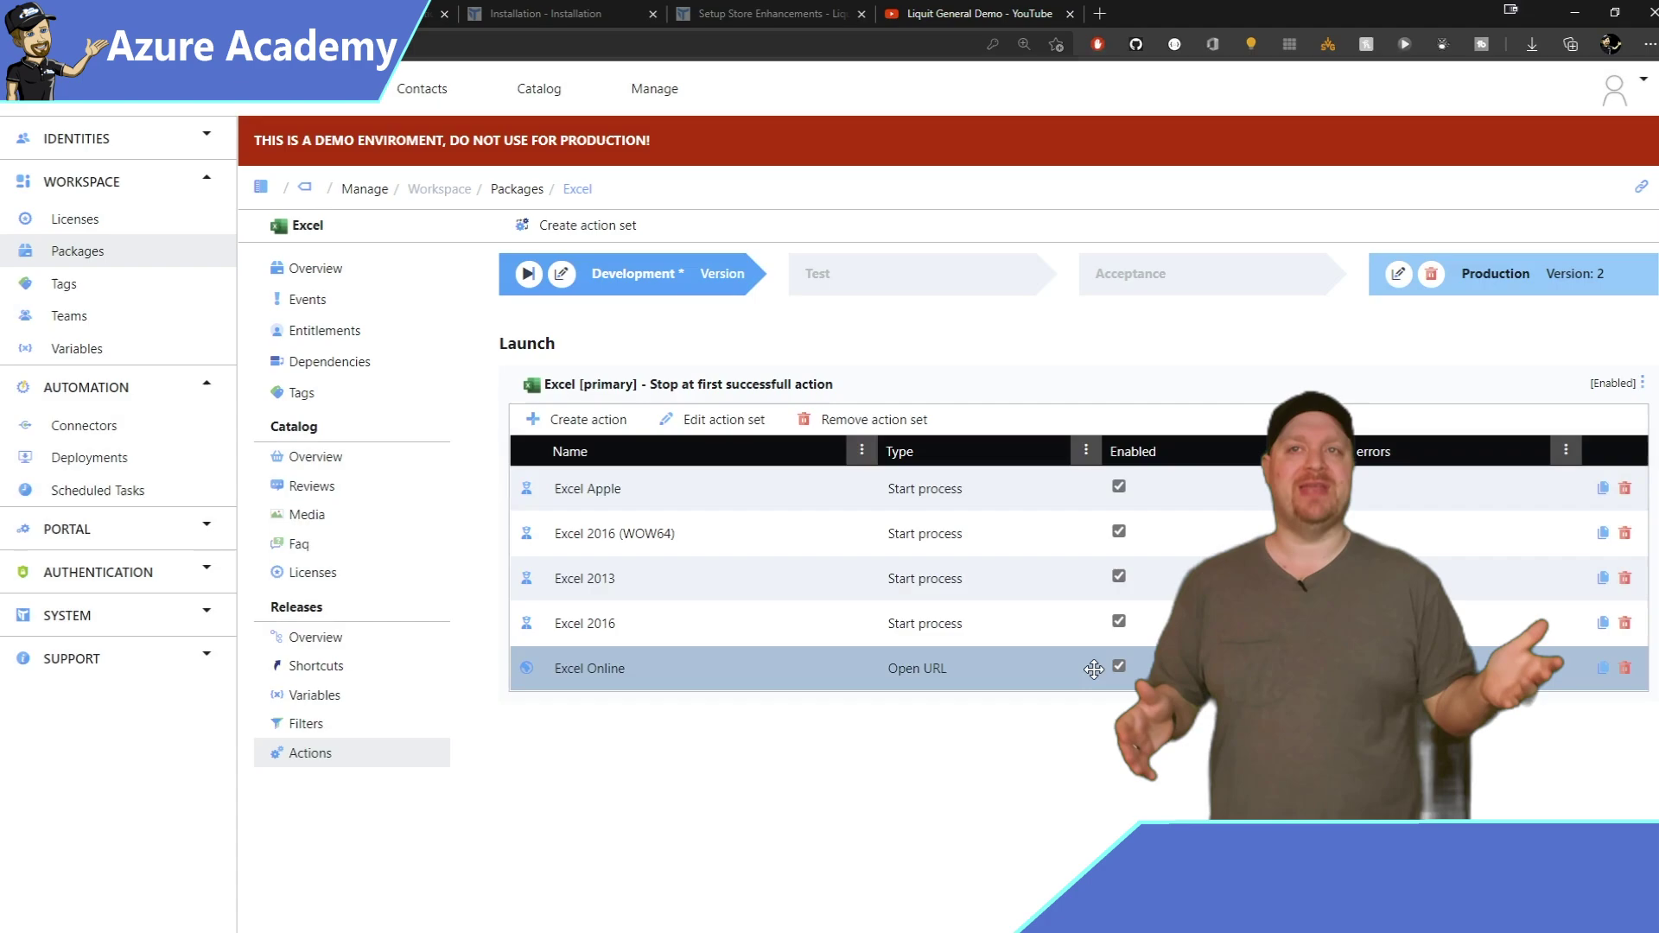
left_click(635, 544)
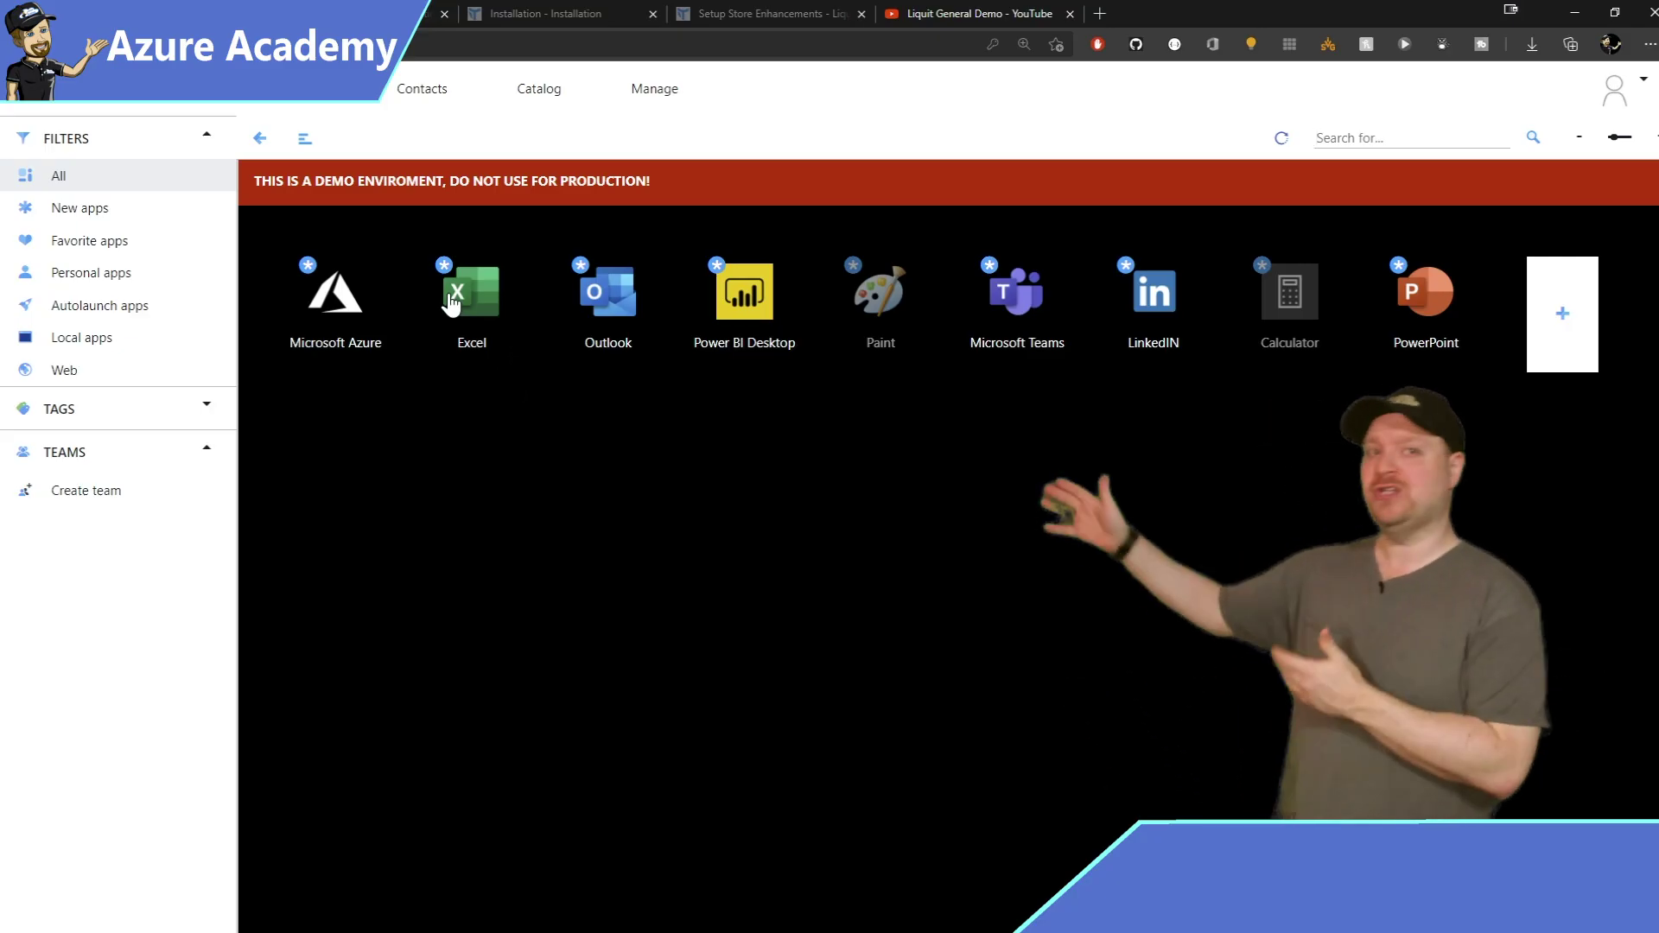
Launch Excel, then Calculator, from the portal to bring up the agent download prompt.
left_click(448, 295)
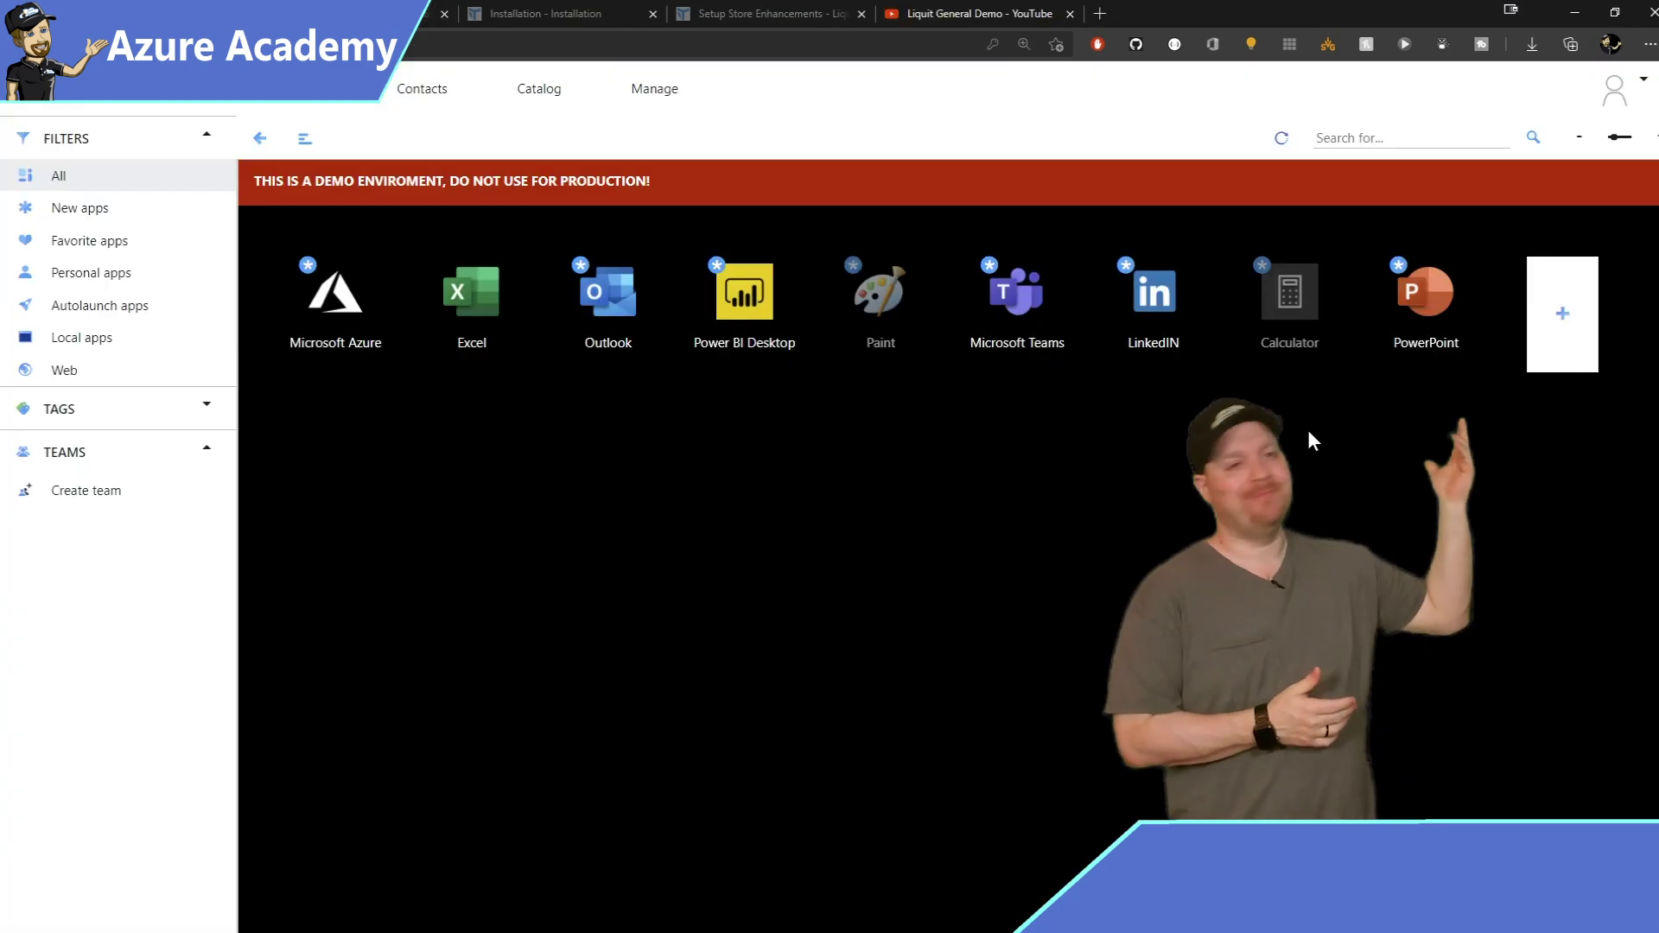
left_click(1296, 294)
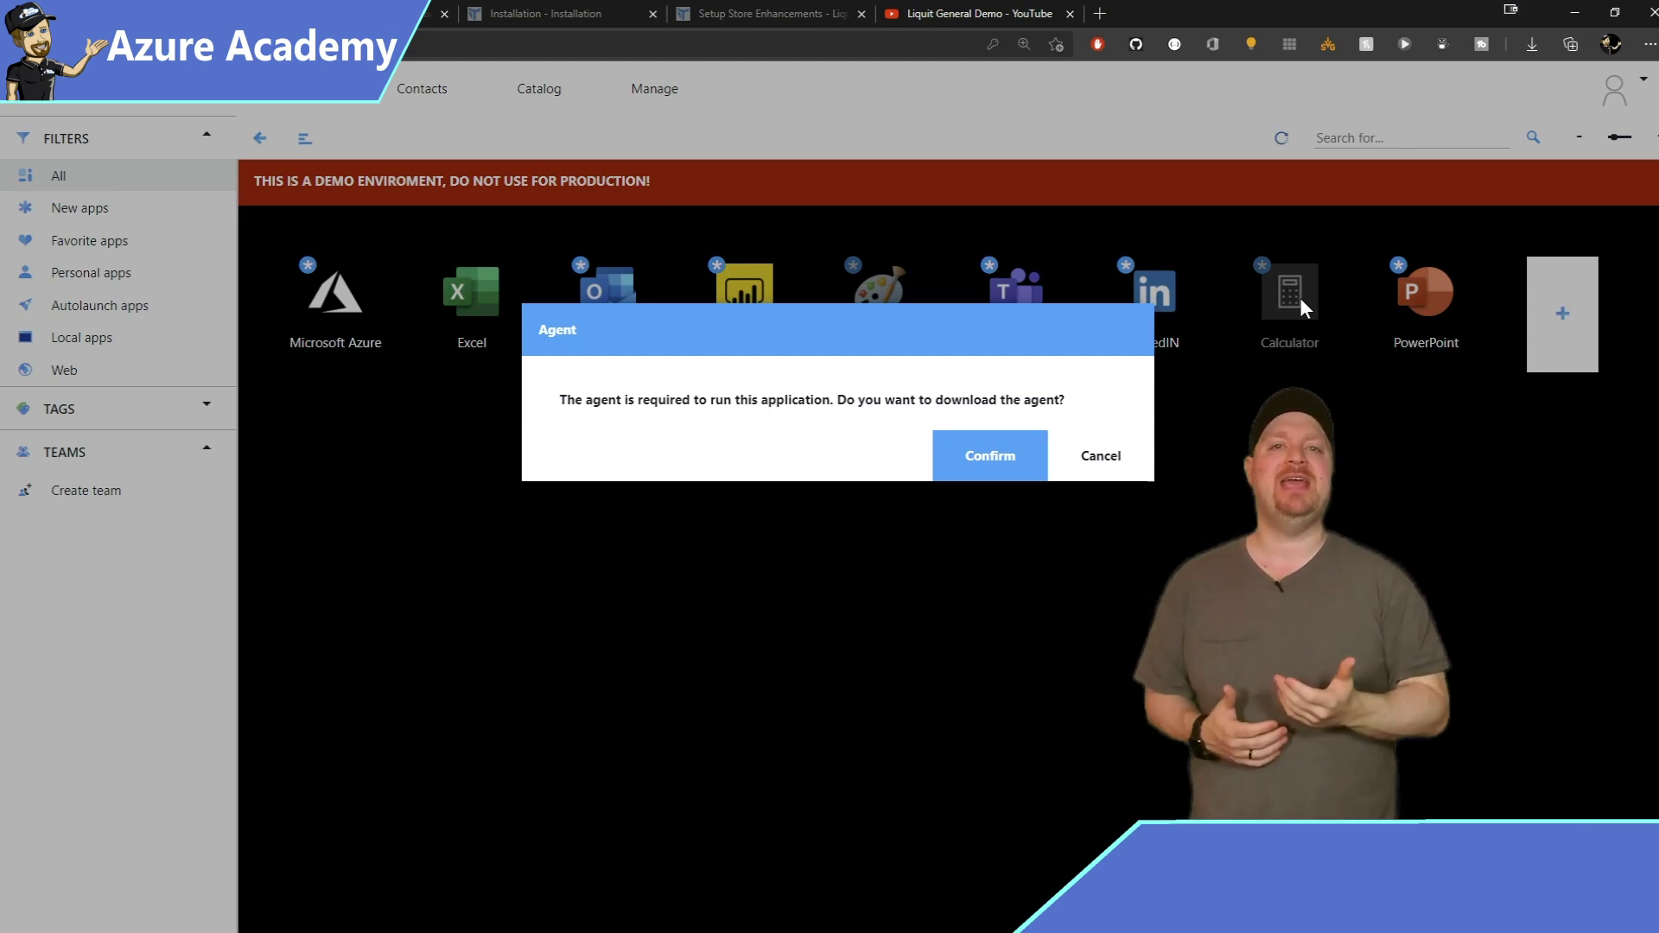
Download and install the Workspace Agent, accepting the licence, default features and the preset Liquit URL.
left_click(1005, 465)
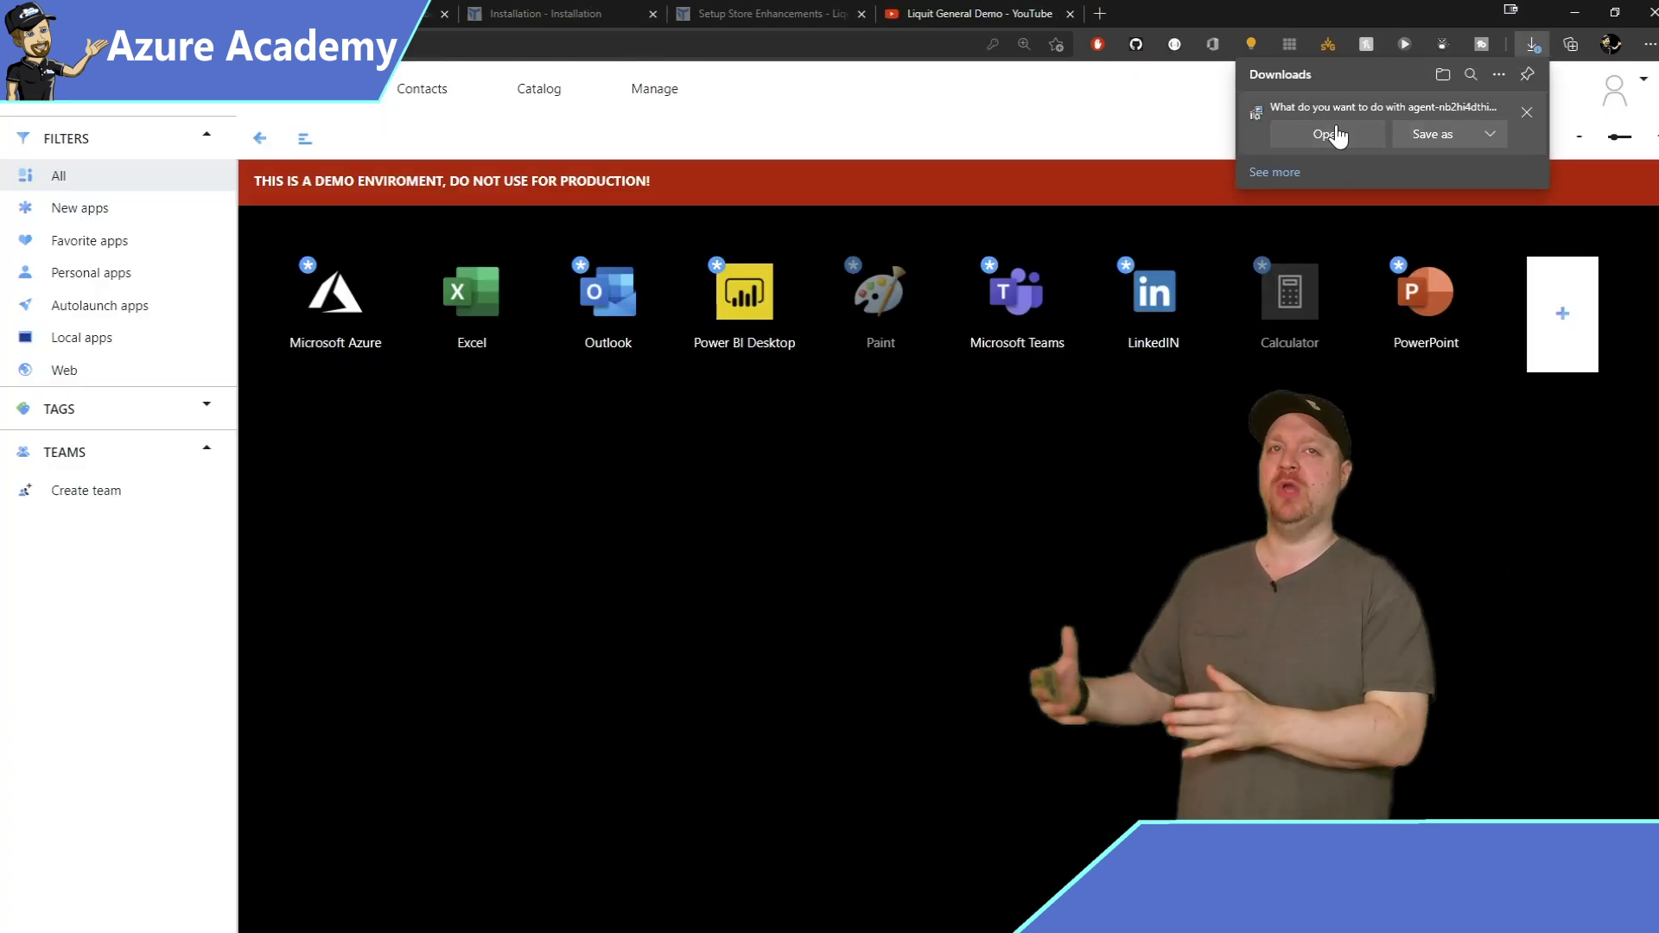
left_click(1345, 137)
left_click(960, 590)
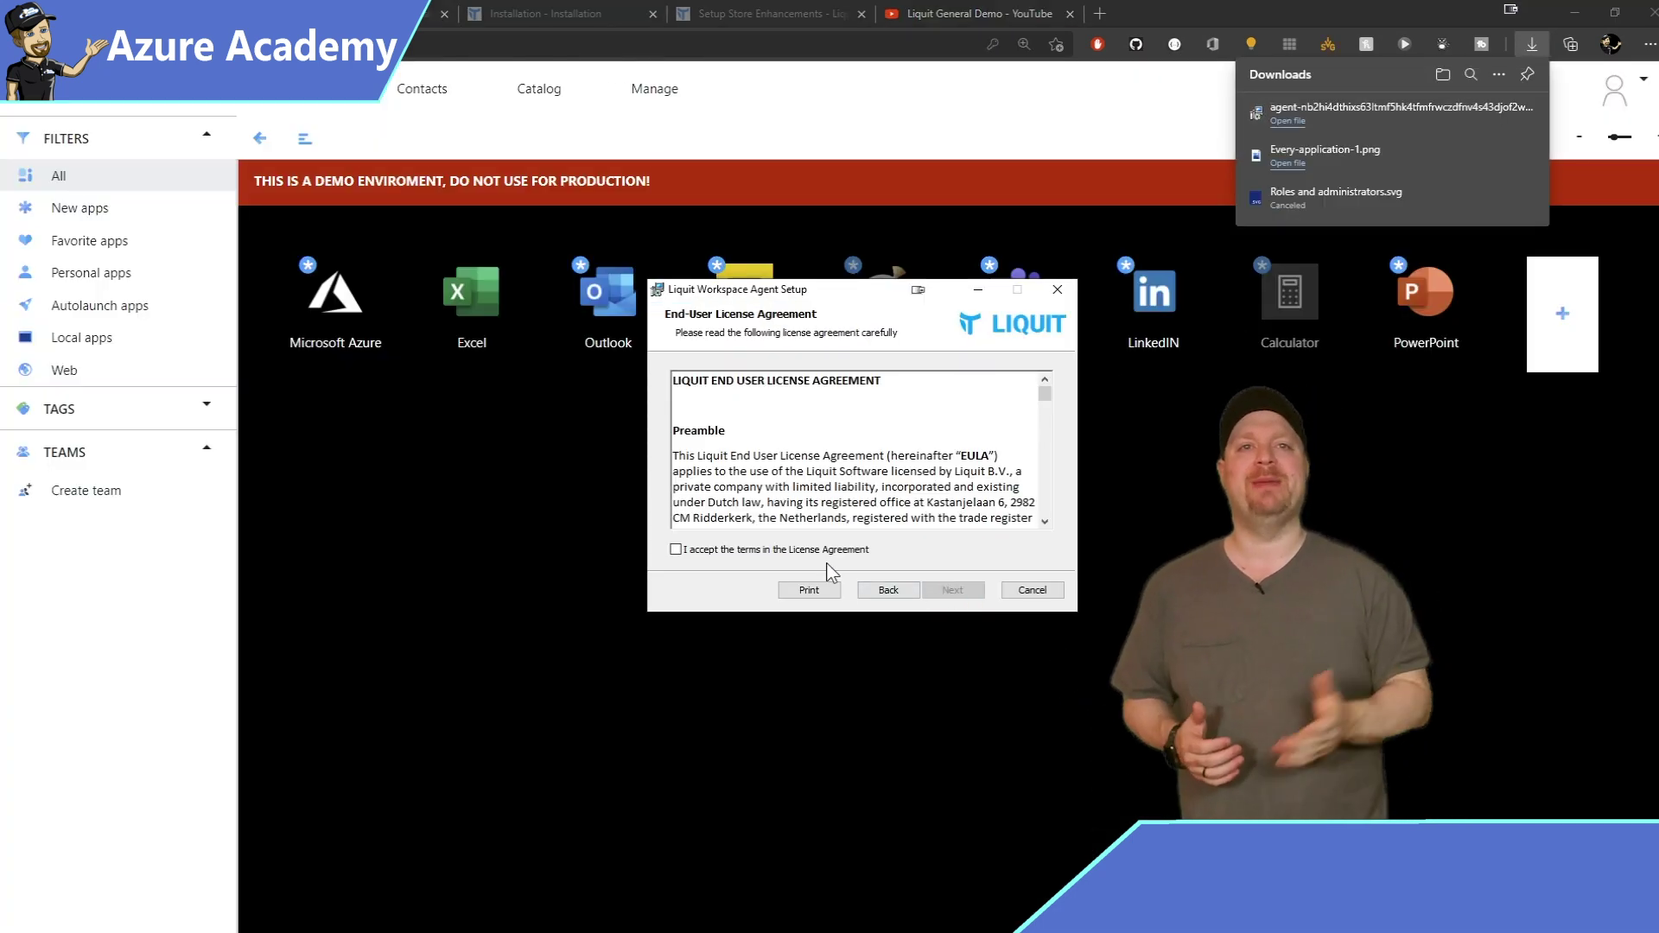
key("alt+a")
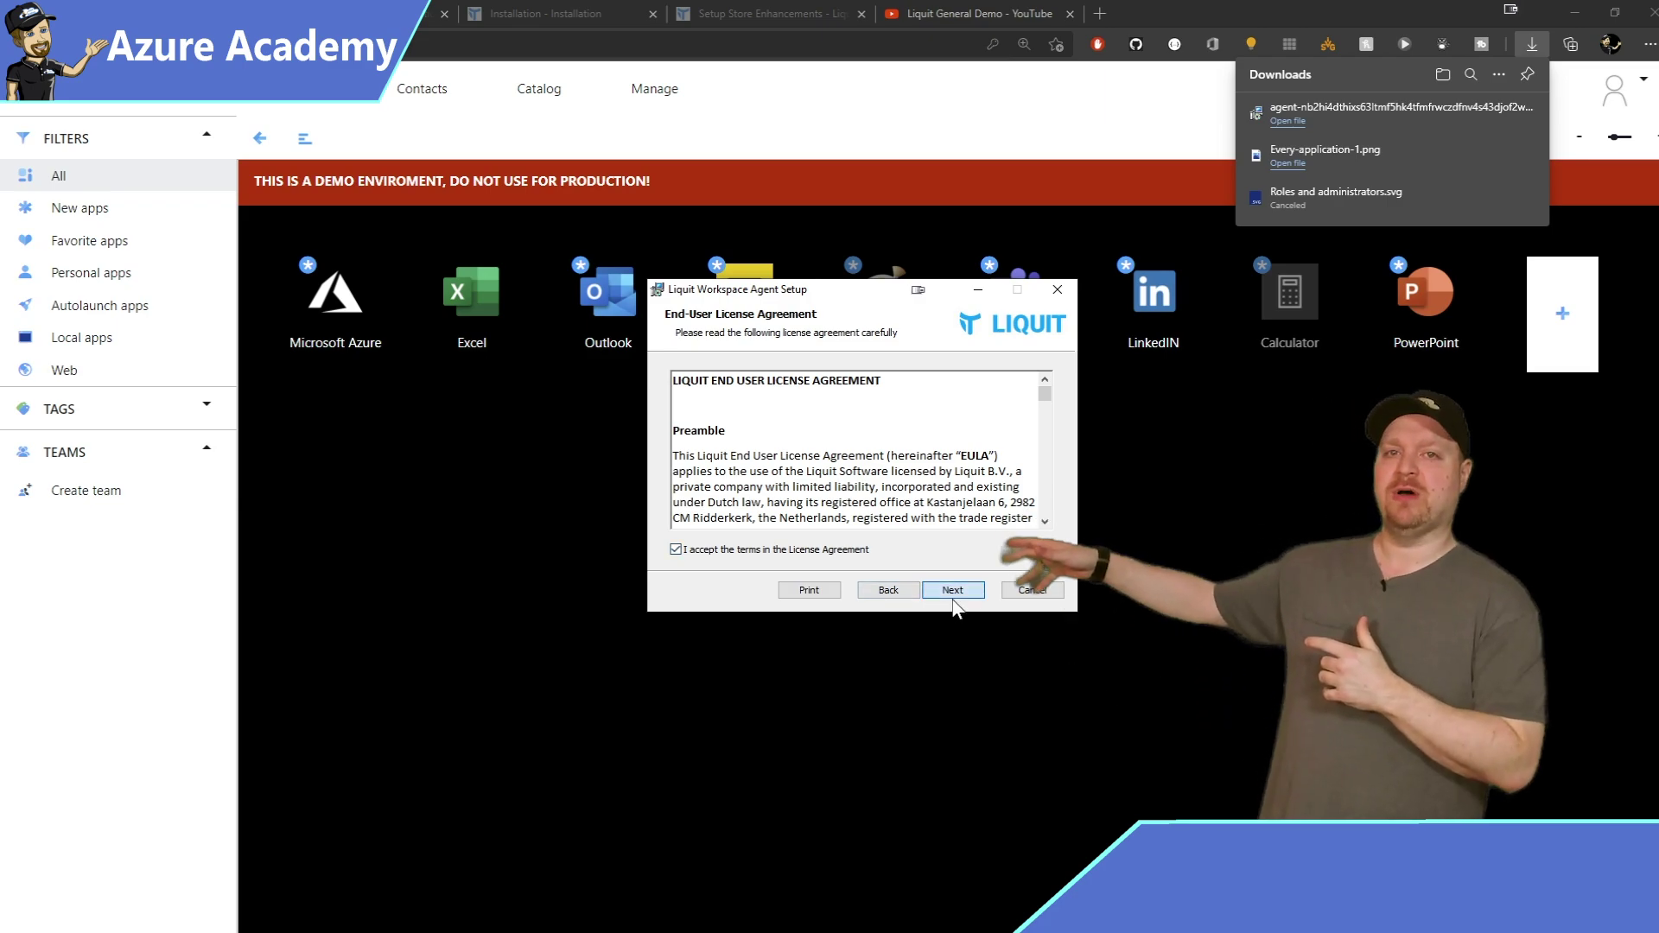
left_click(954, 589)
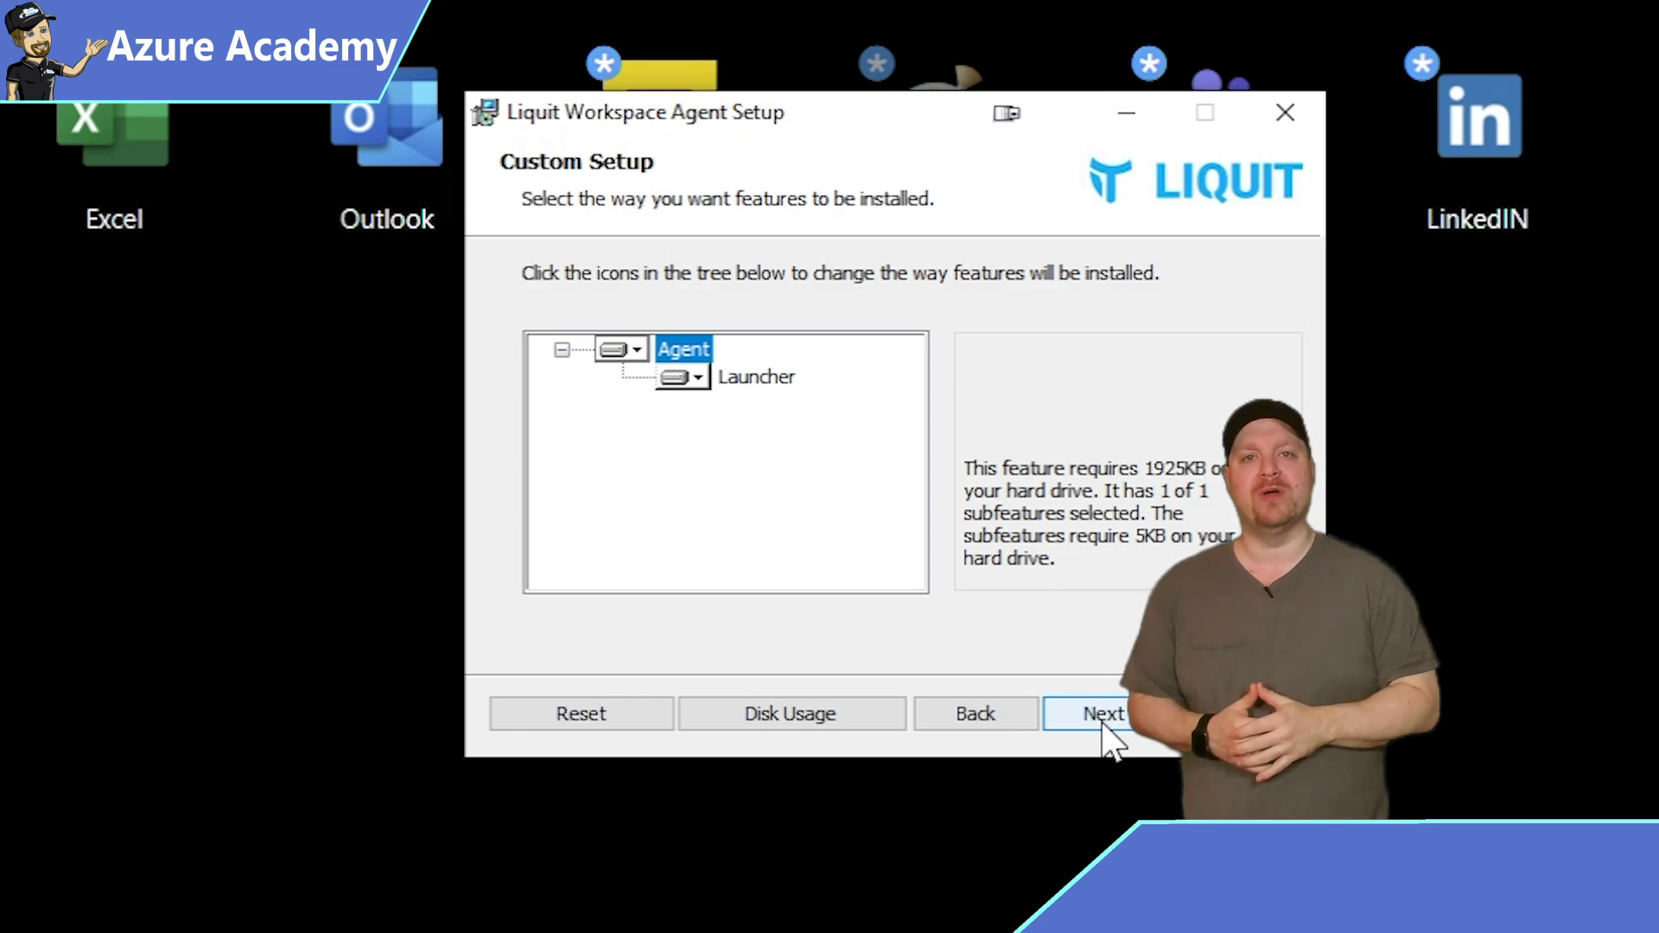
left_click(1104, 726)
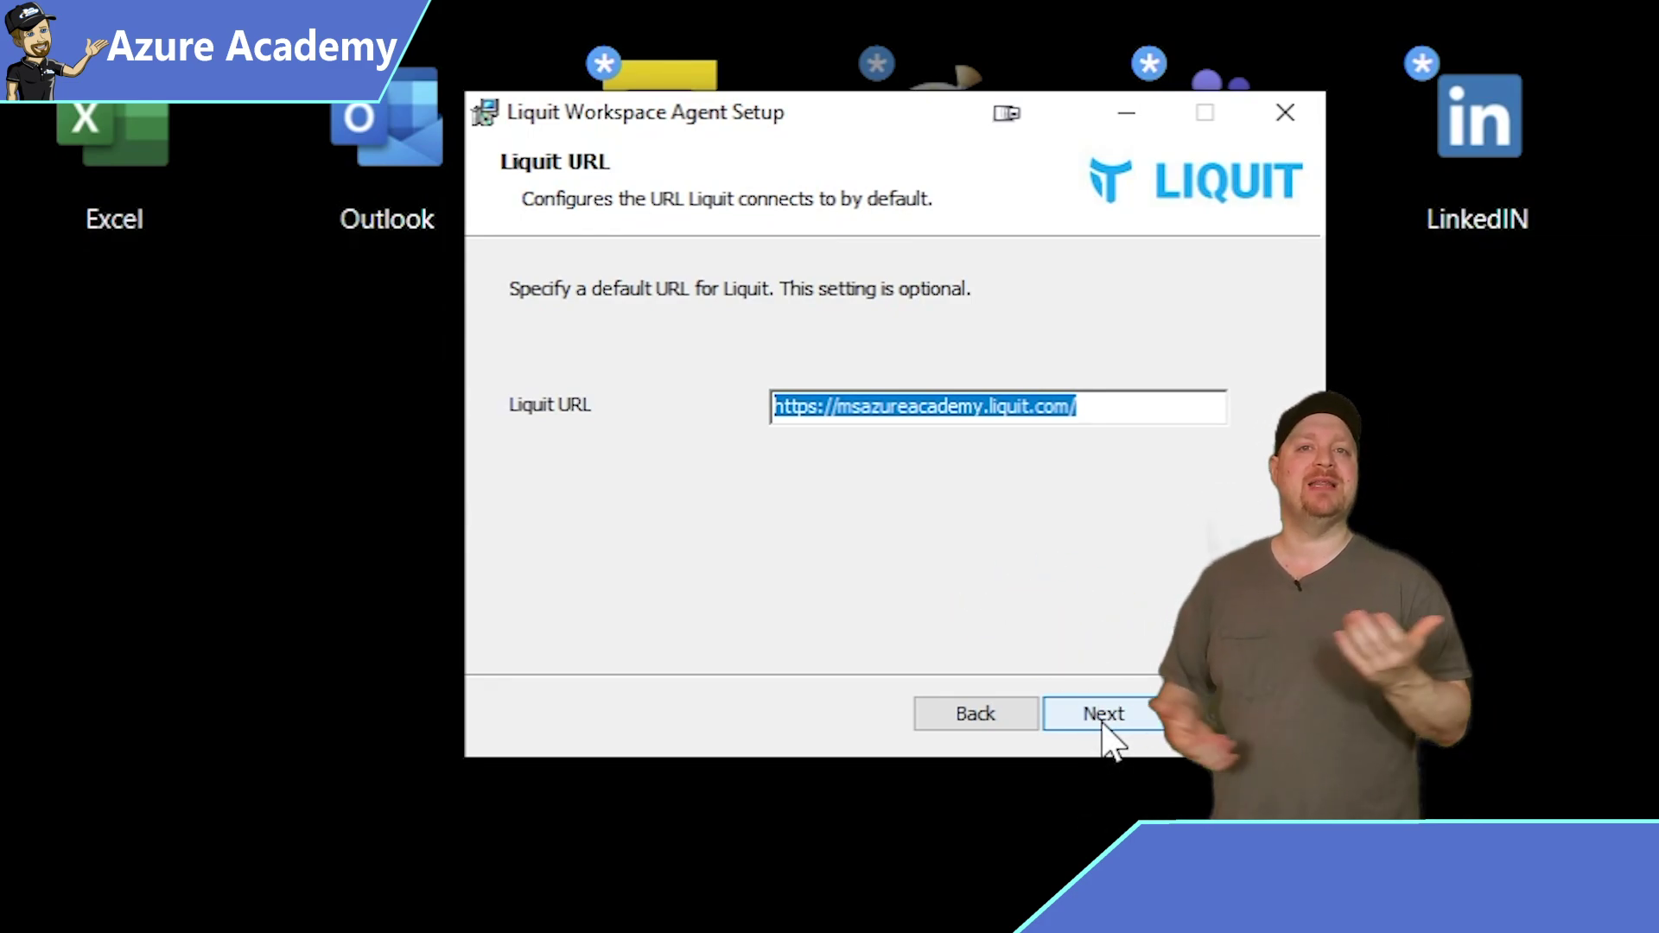
left_click(1104, 717)
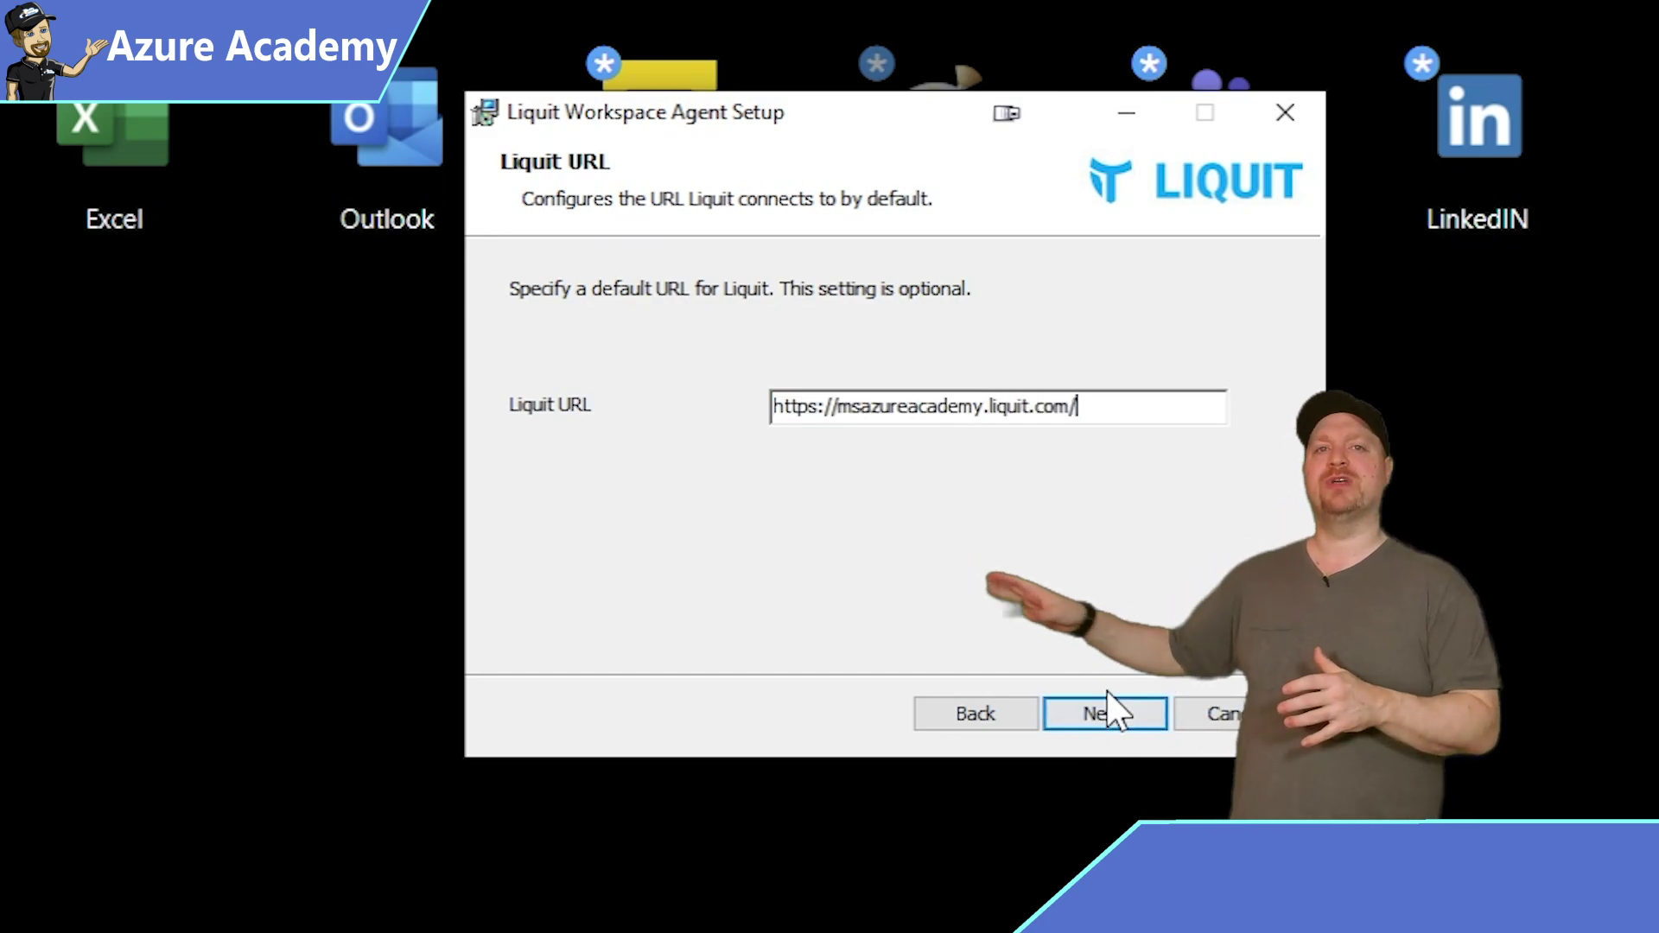
left_click(1078, 719)
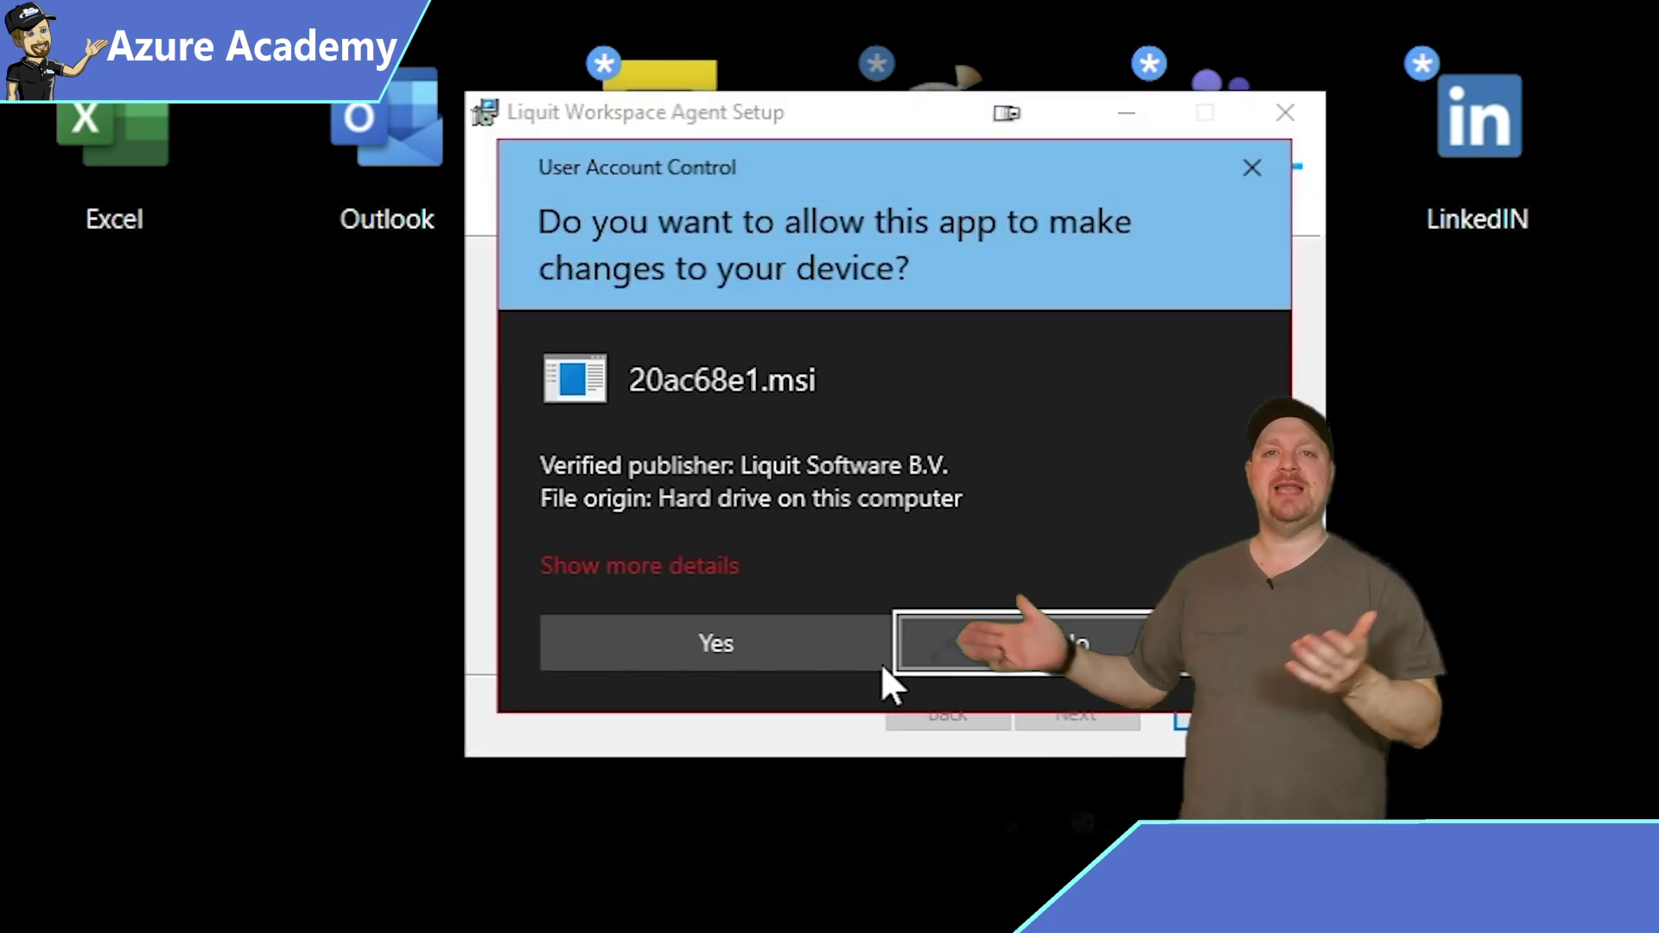
left_click(877, 661)
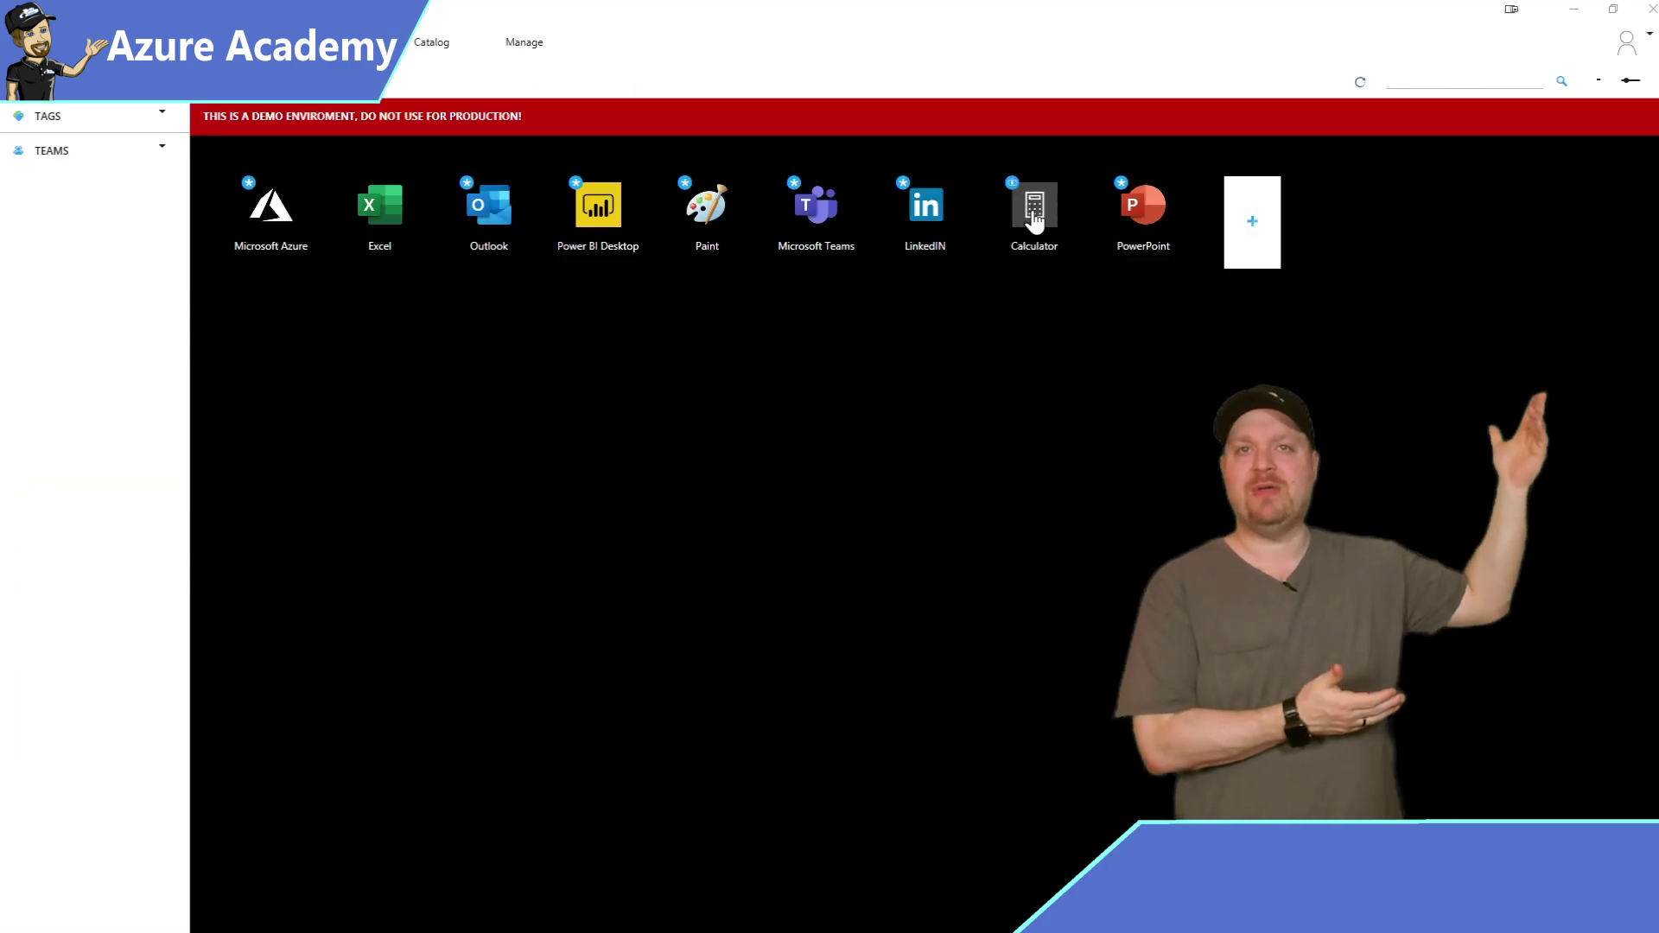
Launch Calculator and then Excel from the agent's workspace tiles.
left_click(1034, 216)
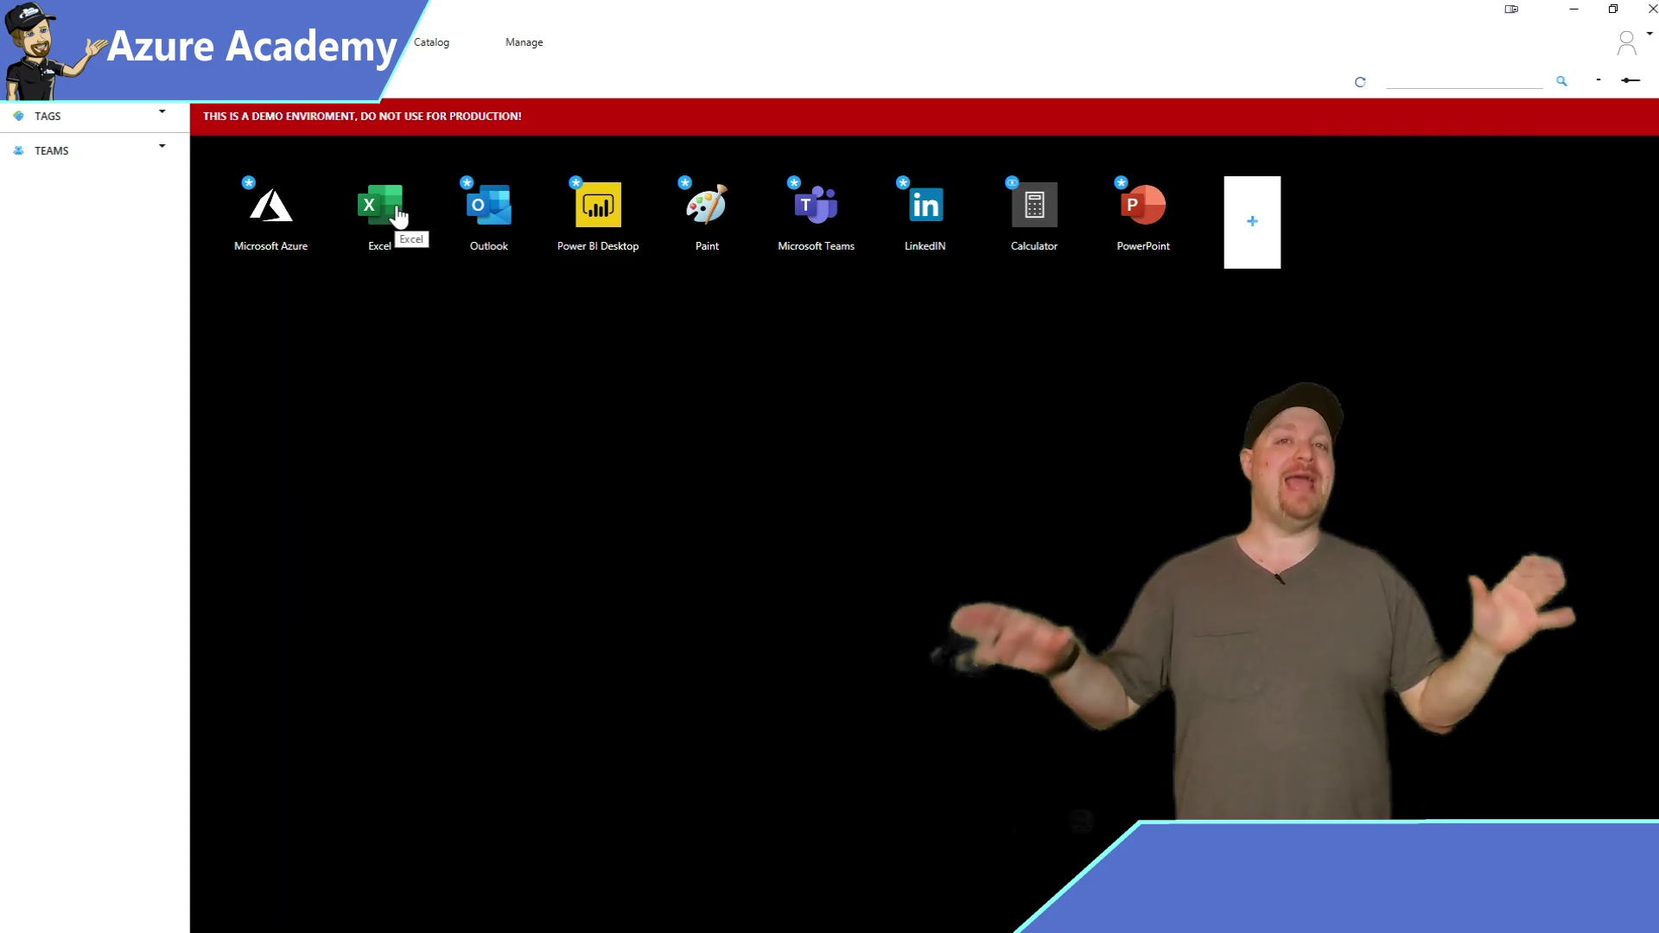
left_click(395, 214)
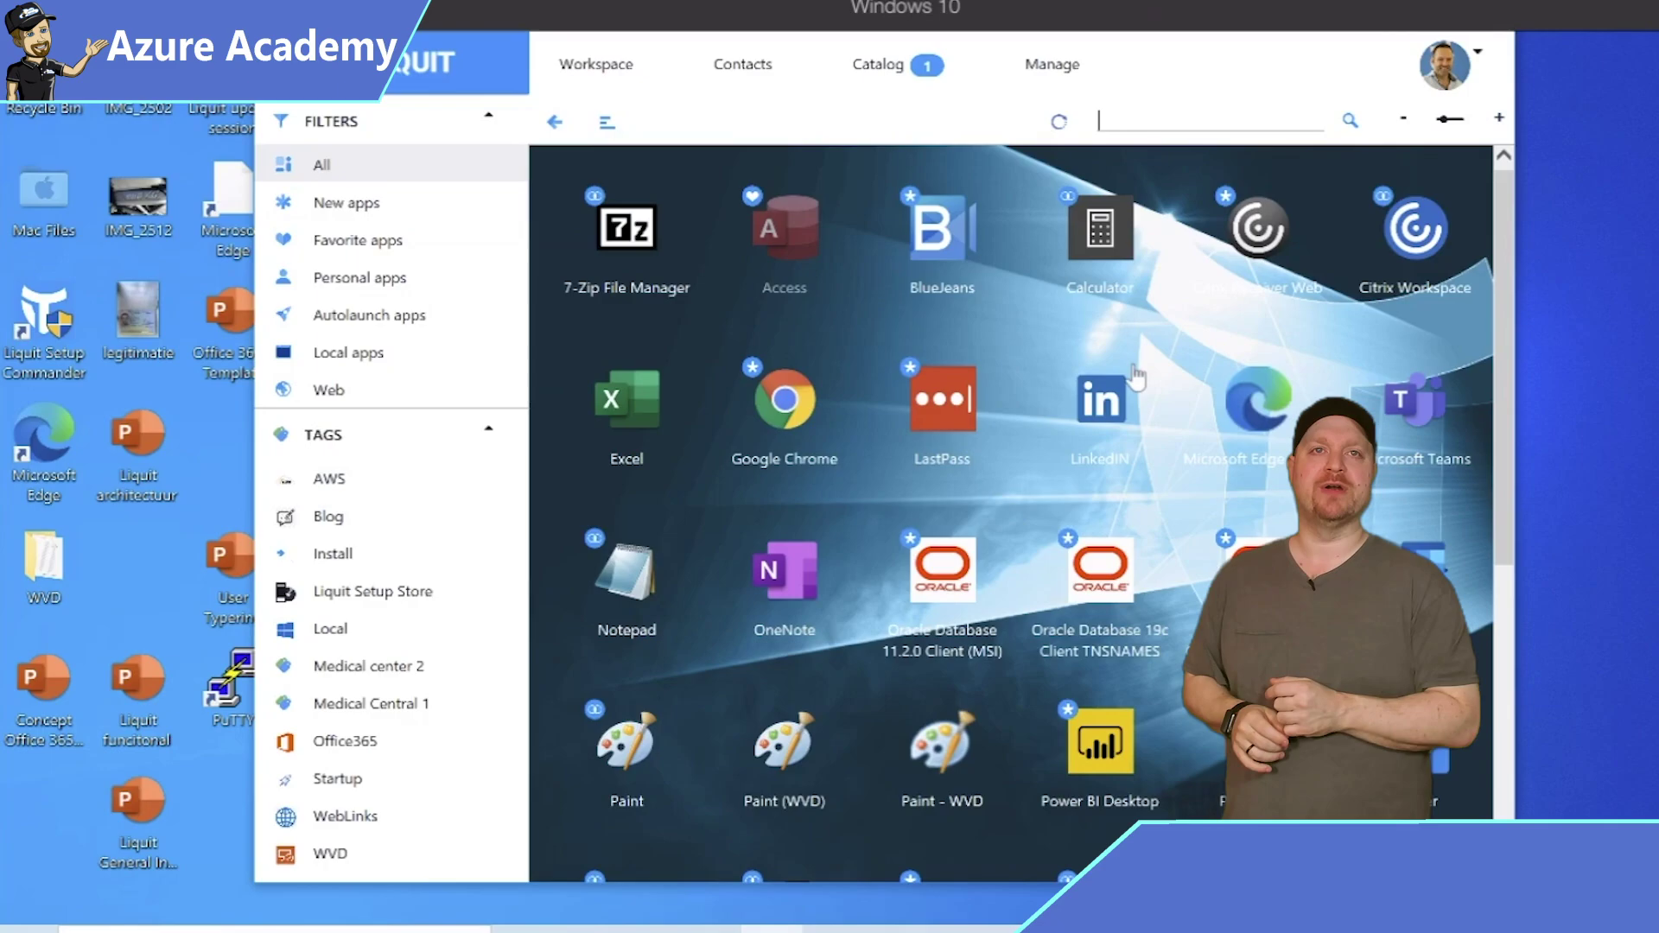
Launch Paint, delete the WVD folder from the desktop, then launch Paint a second time.
scroll(1135, 374, "down", 1)
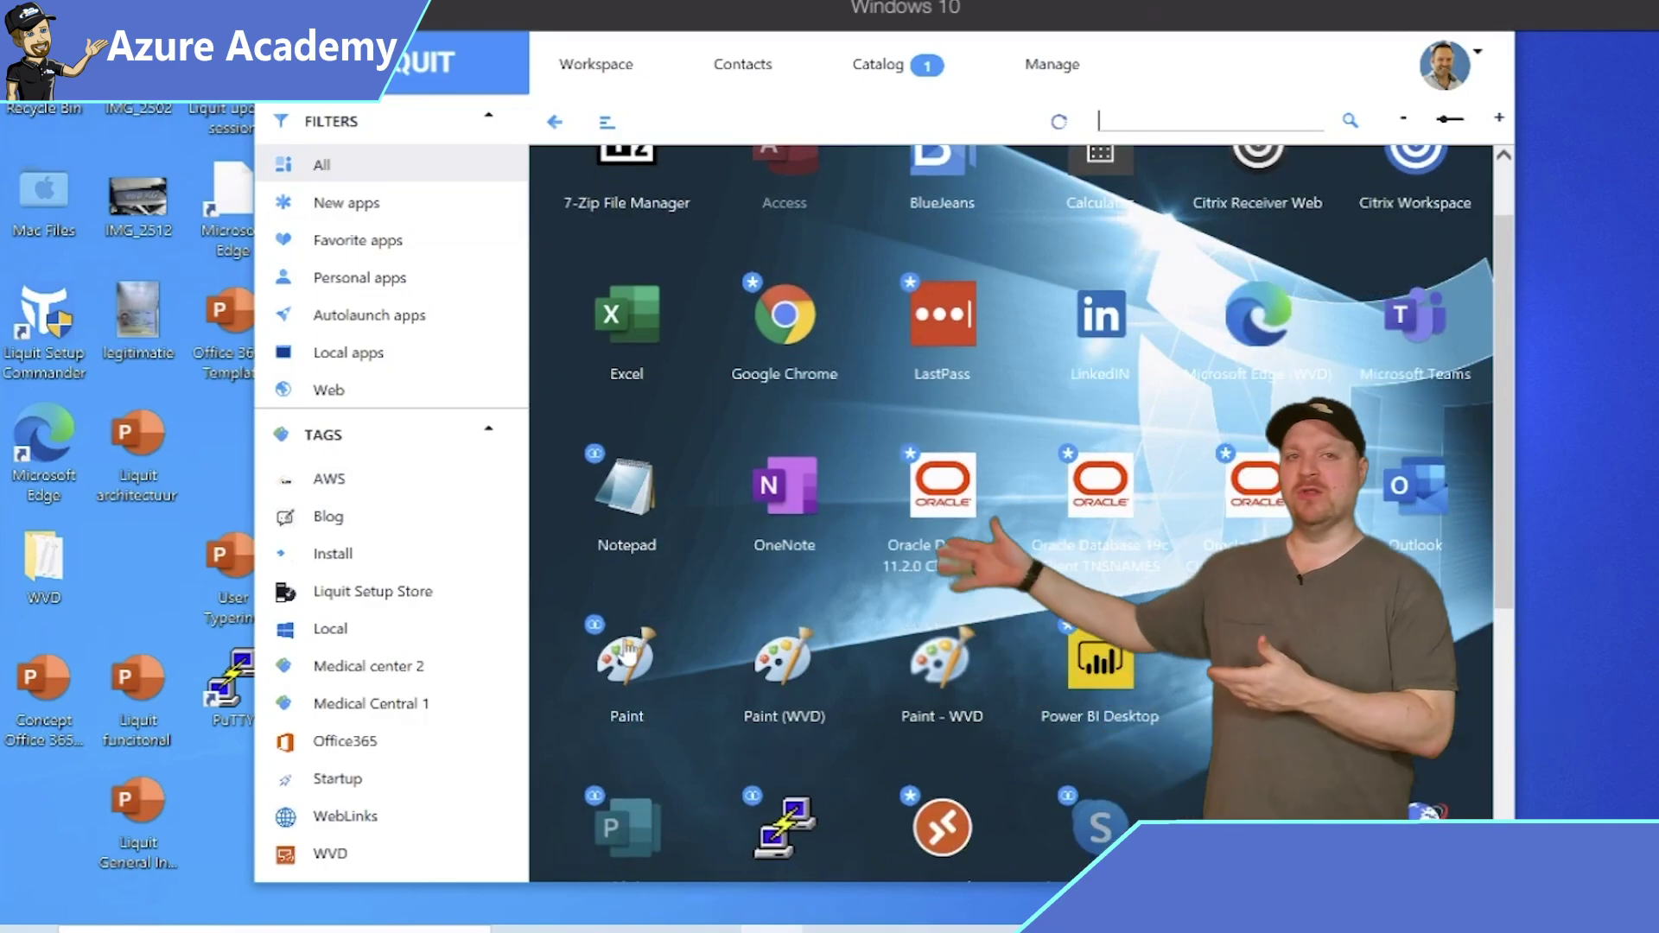
left_click(619, 662)
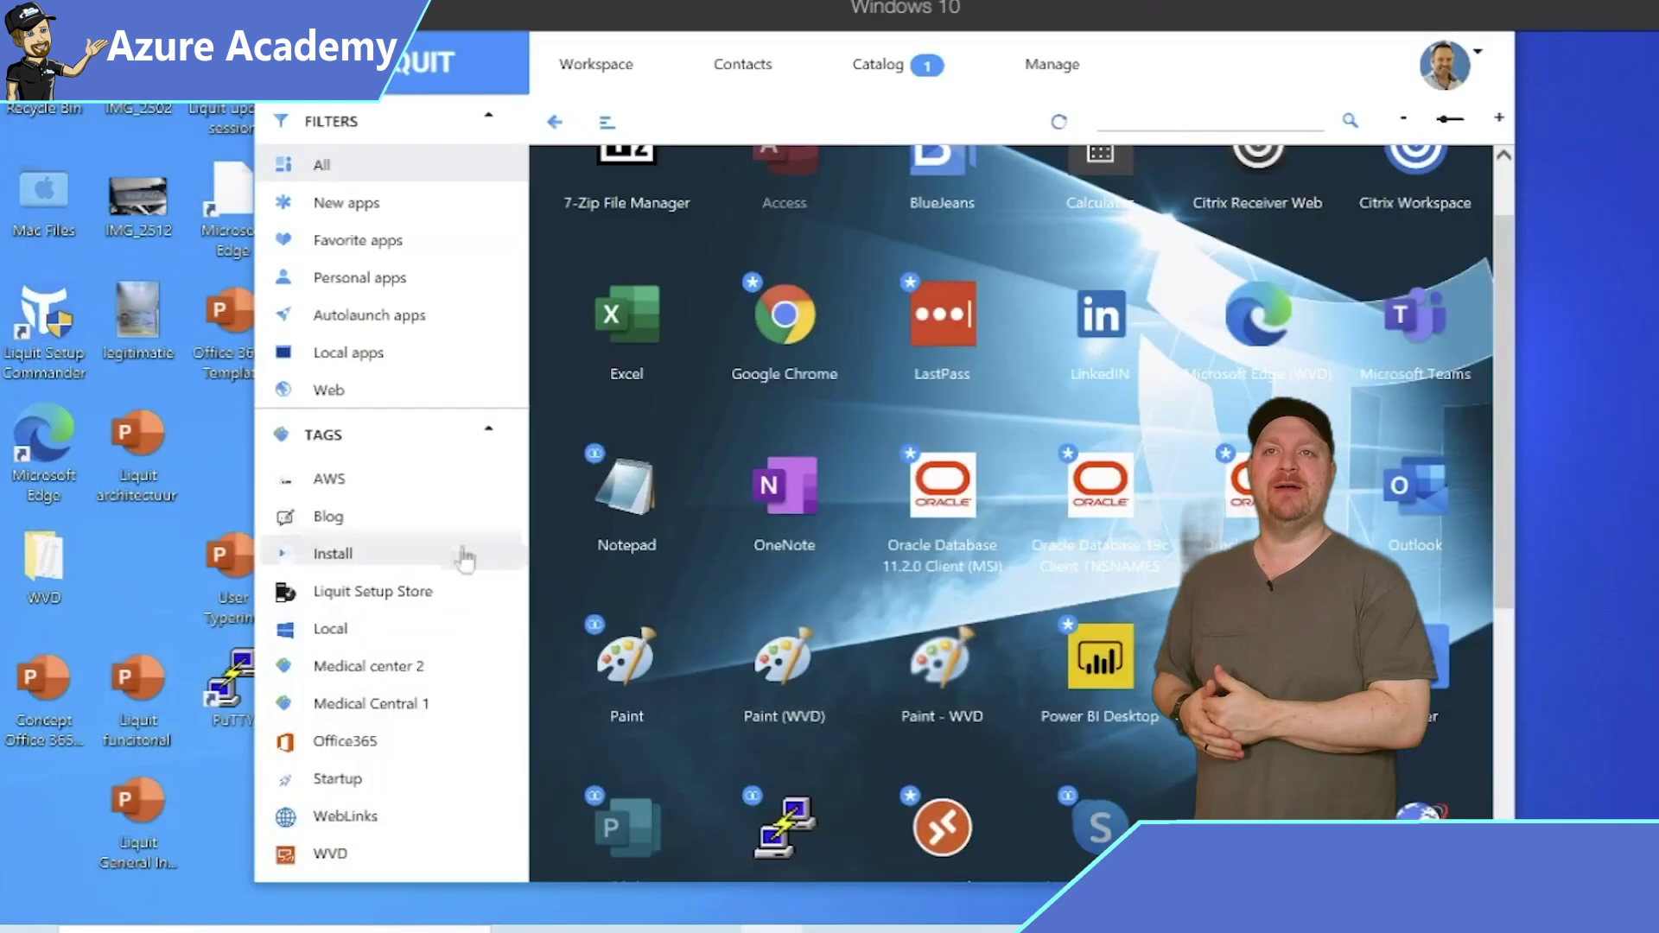
right_click(43, 570)
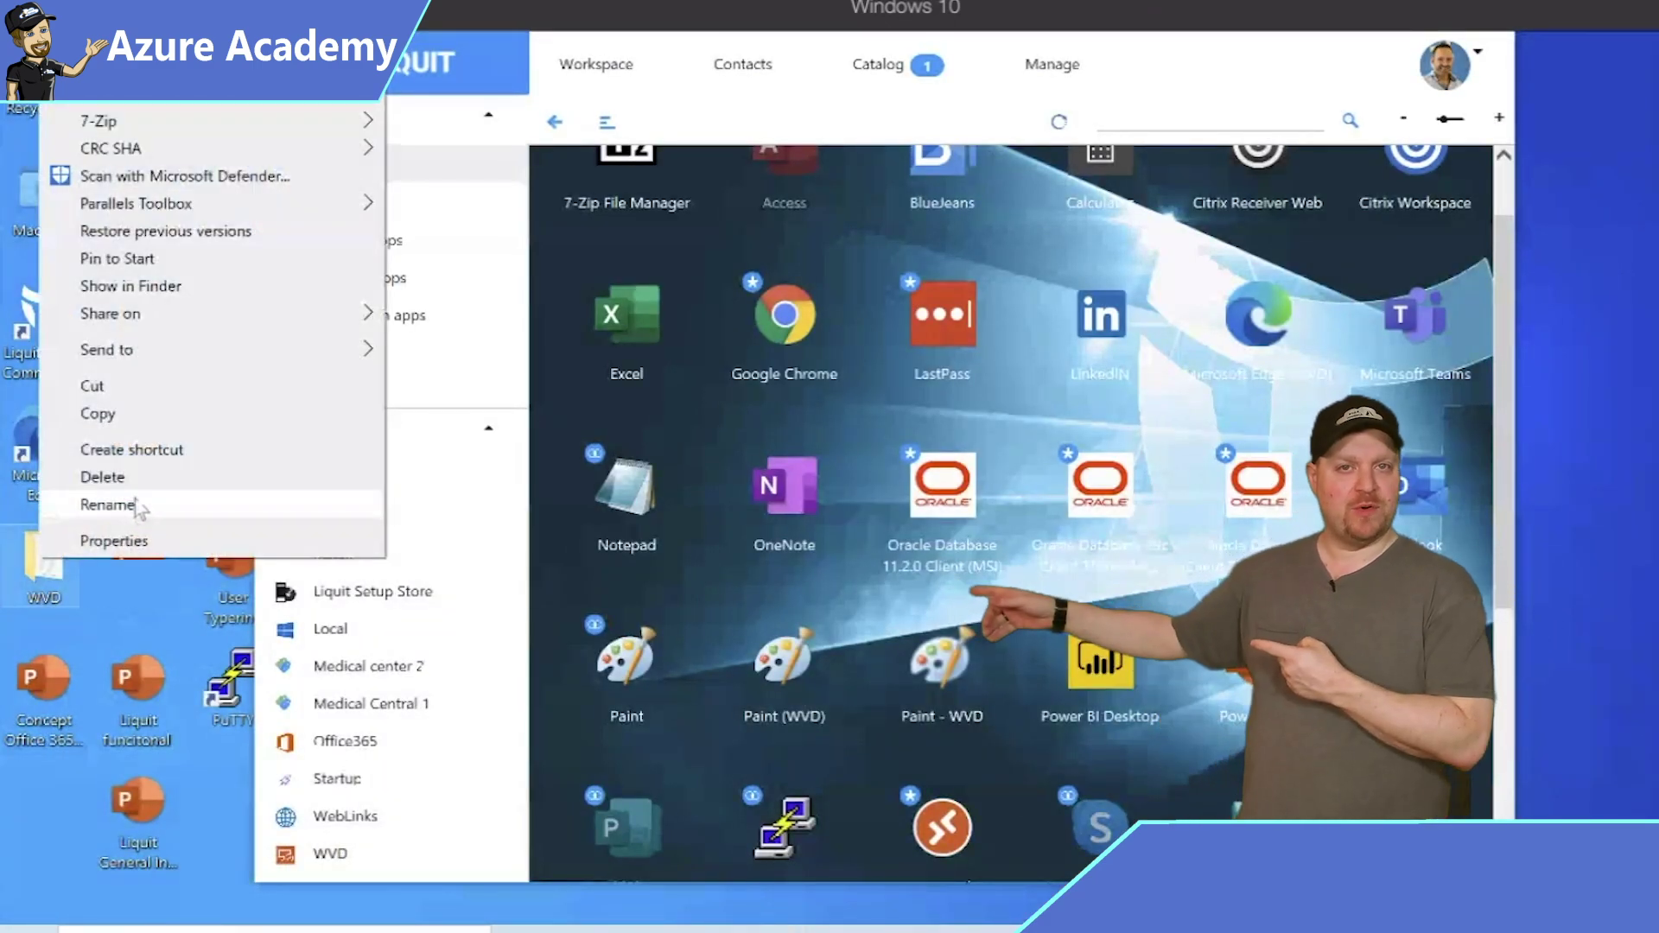
left_click(159, 473)
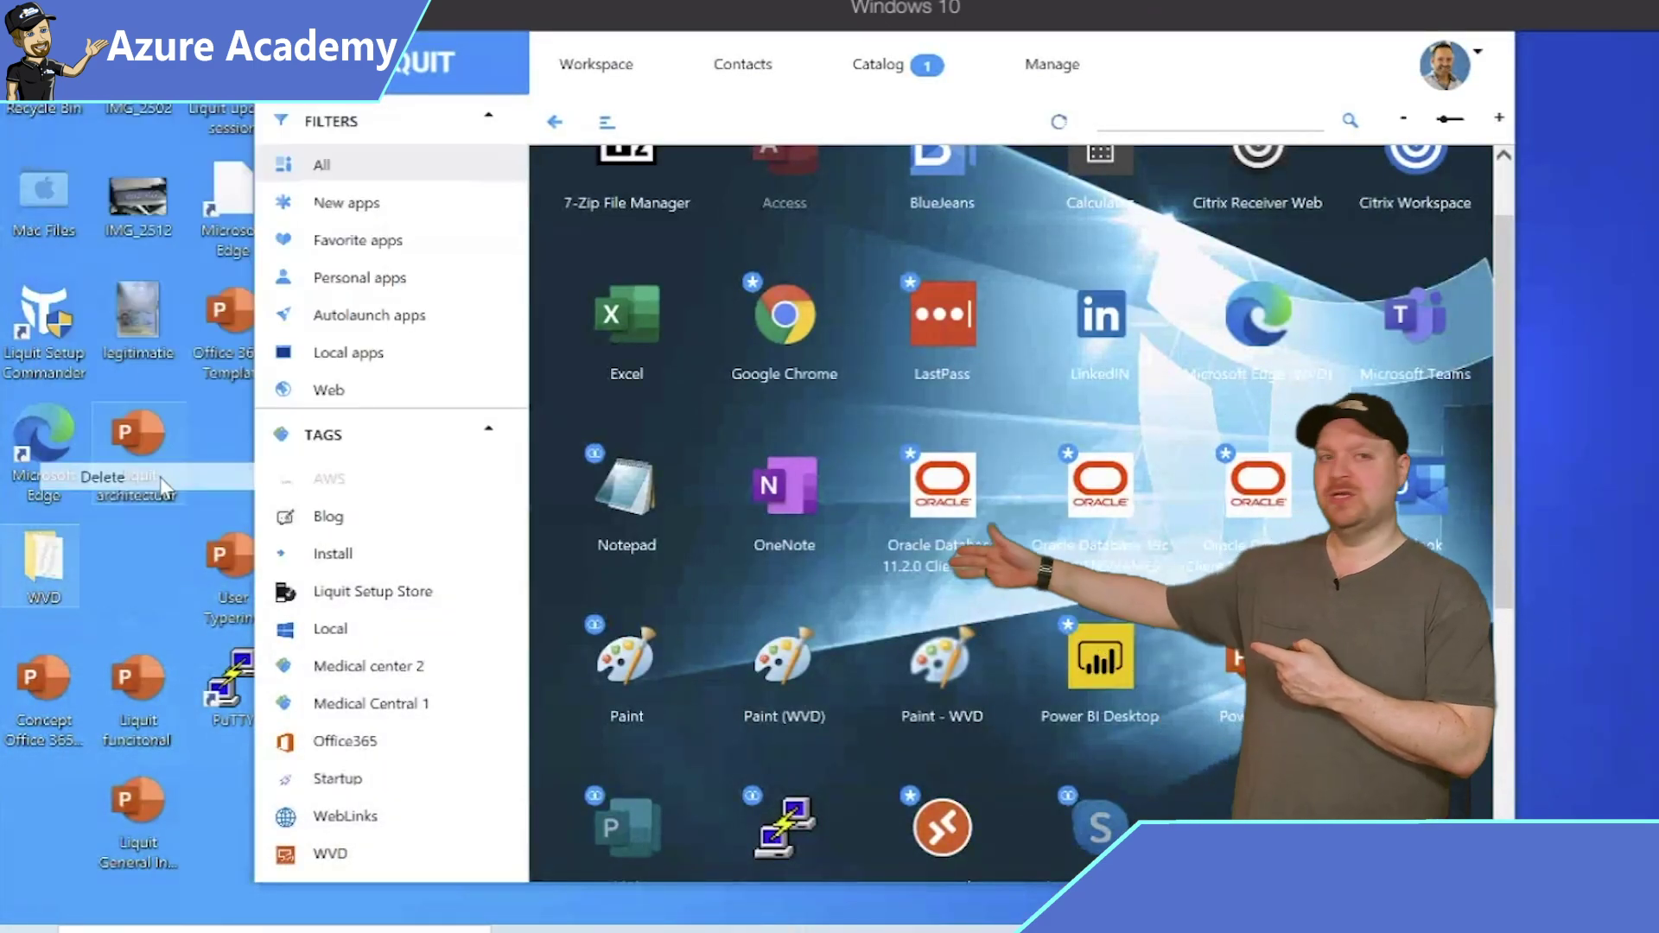
left_click(627, 673)
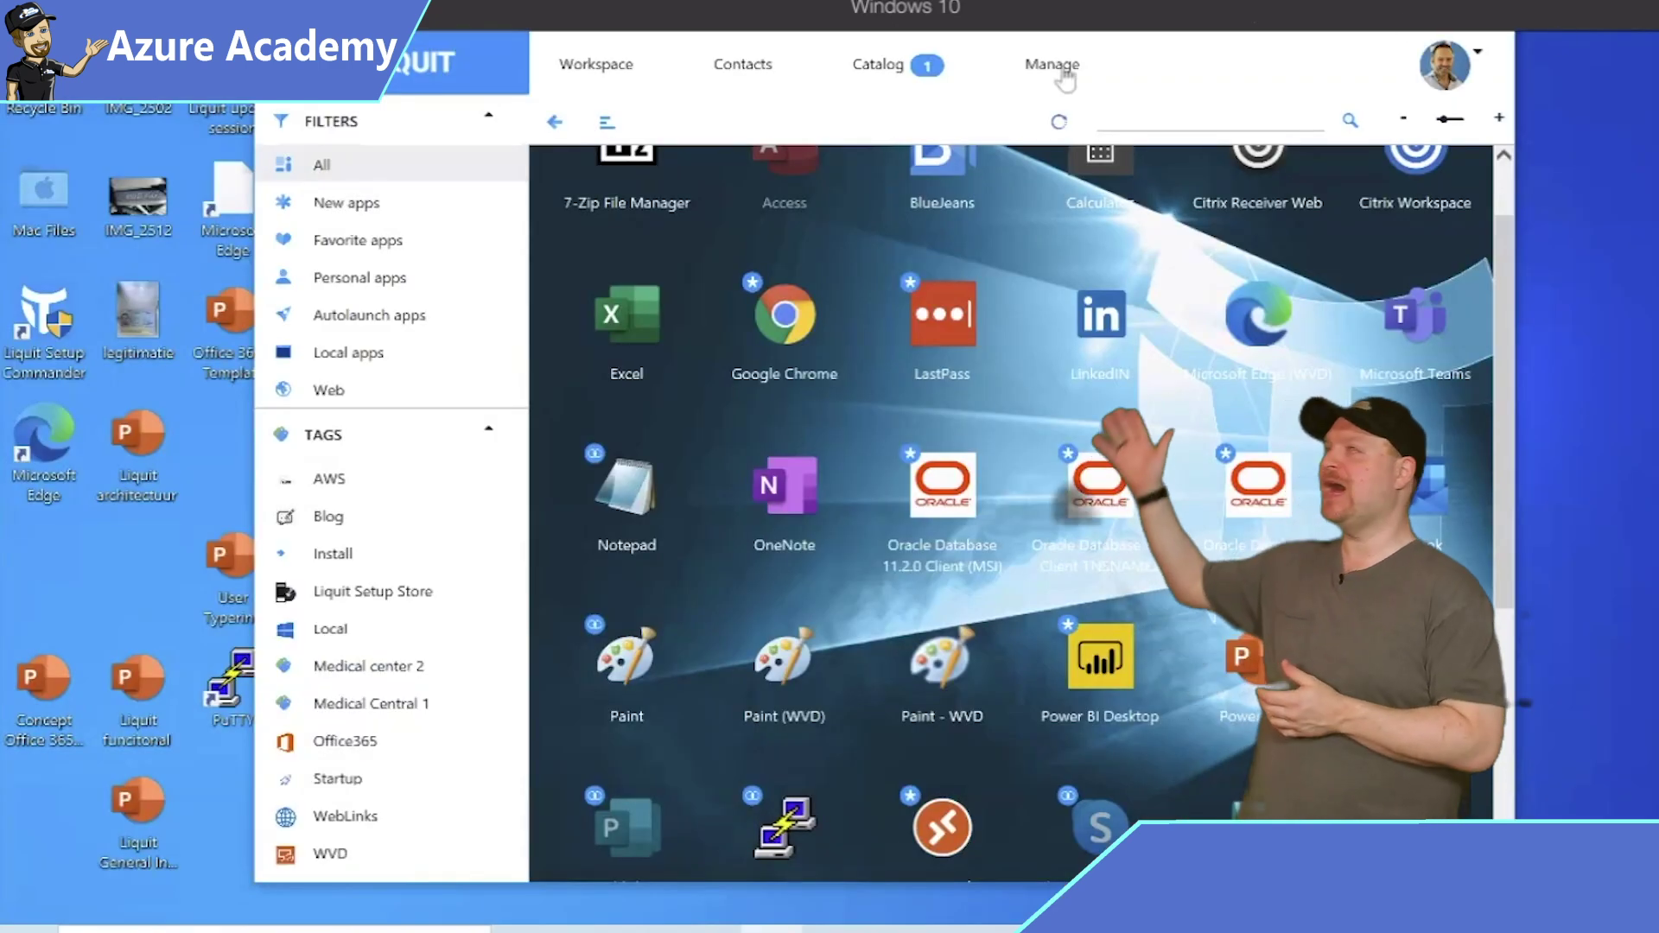
left_click(1063, 74)
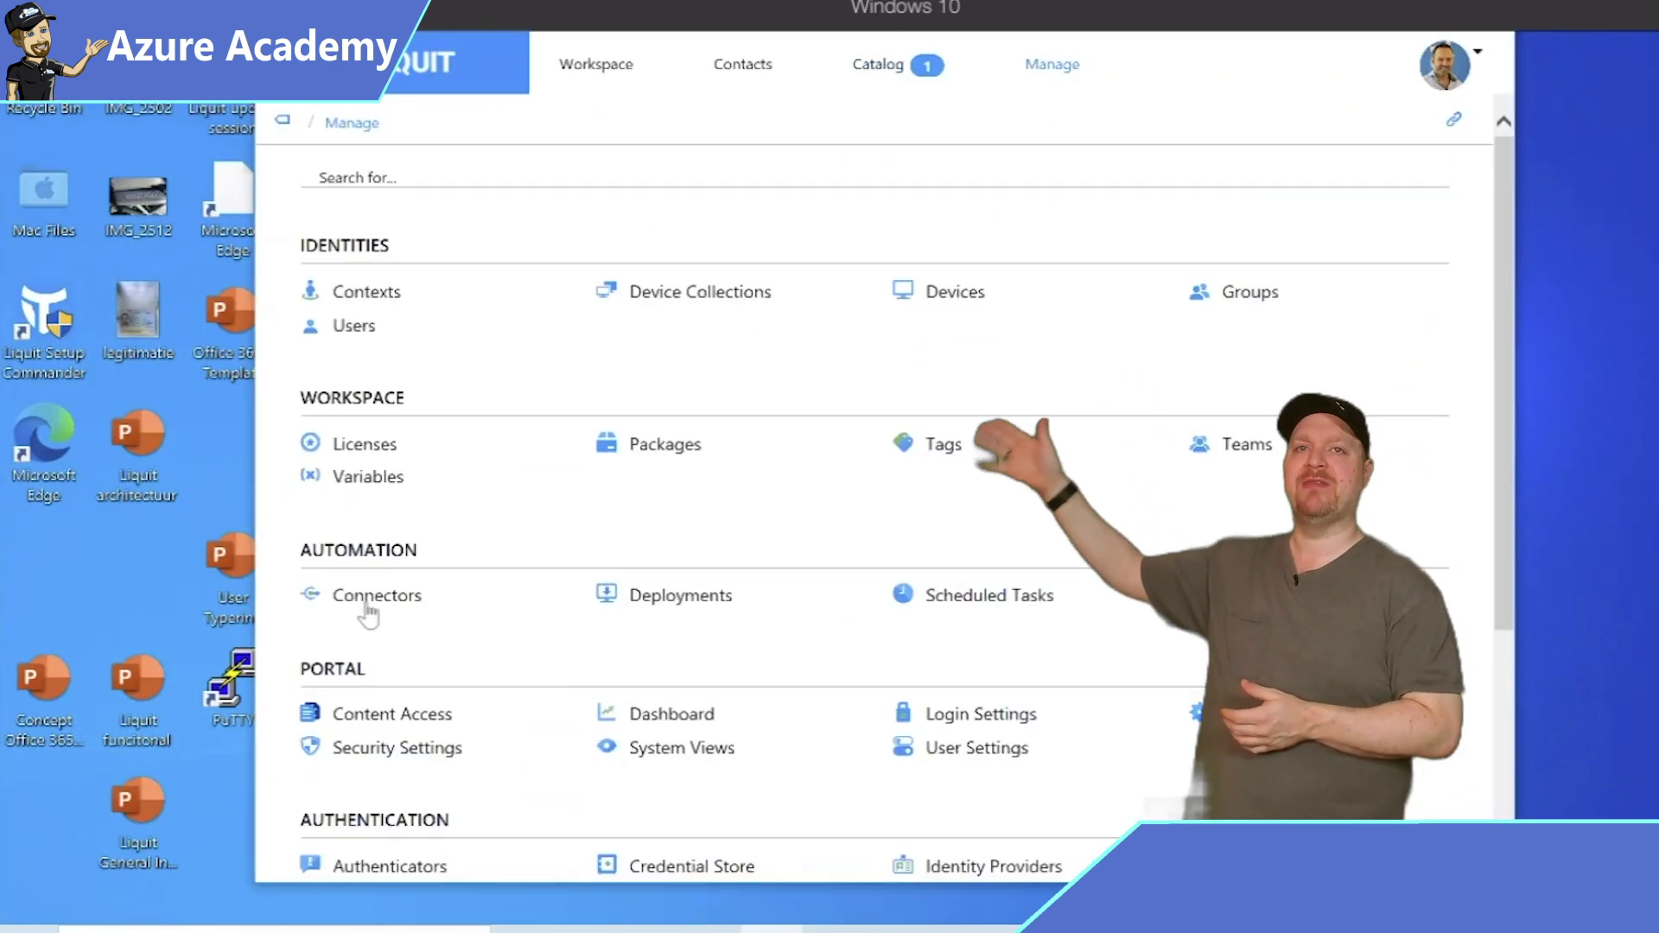
left_click(368, 604)
left_click(666, 381)
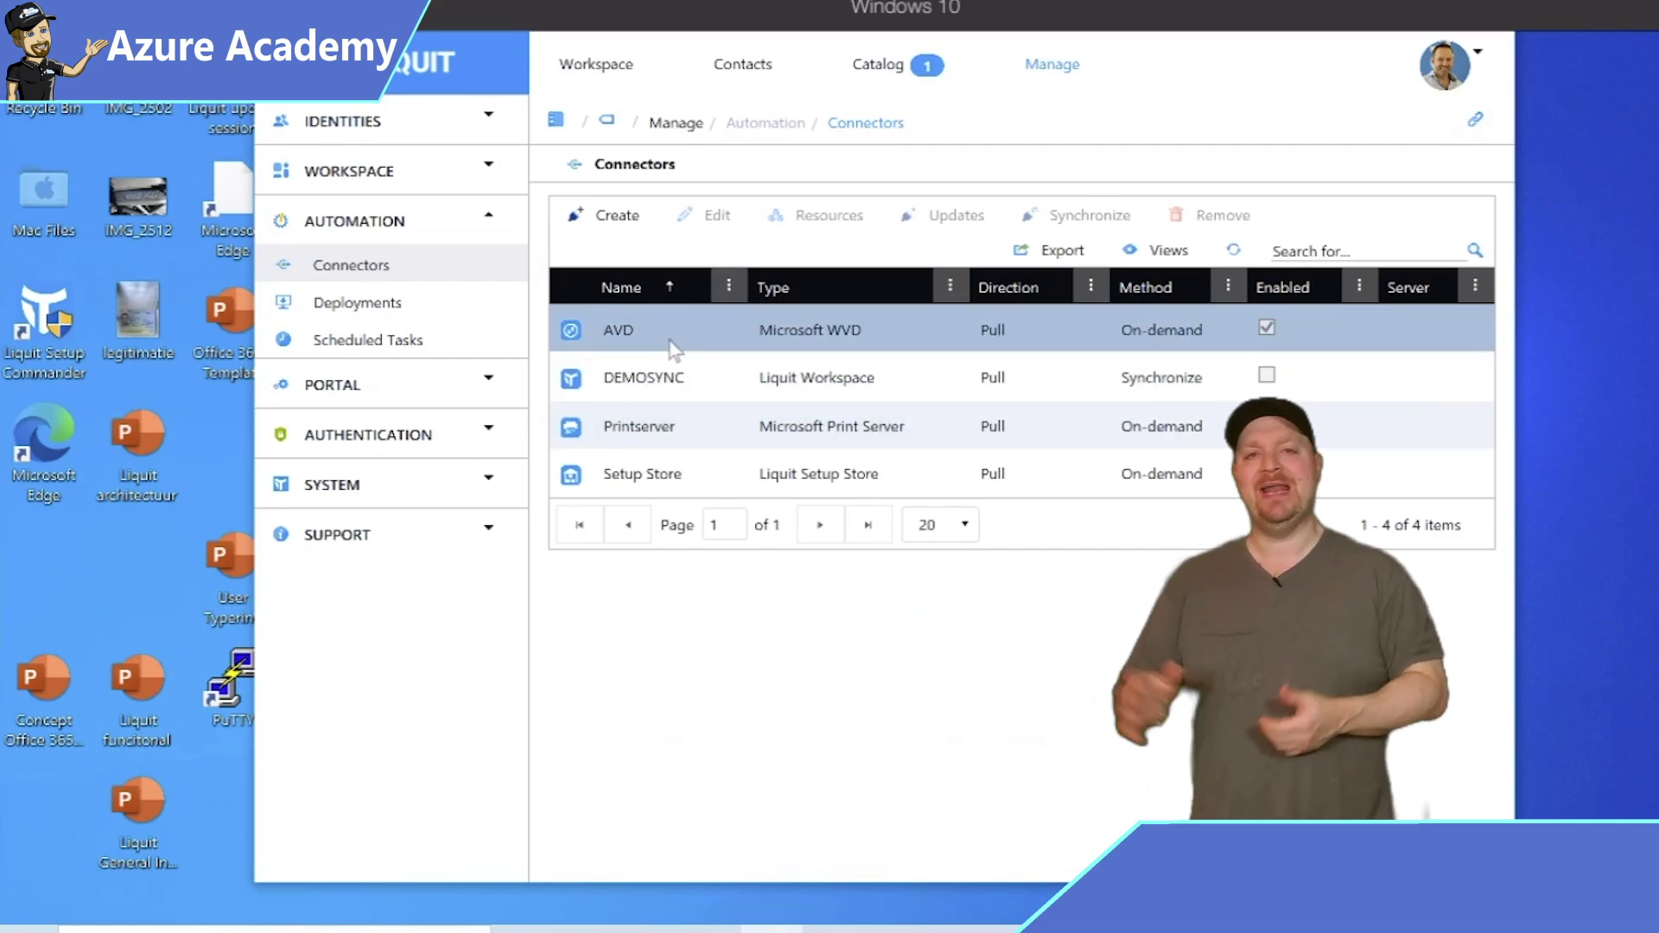
left_click(673, 347)
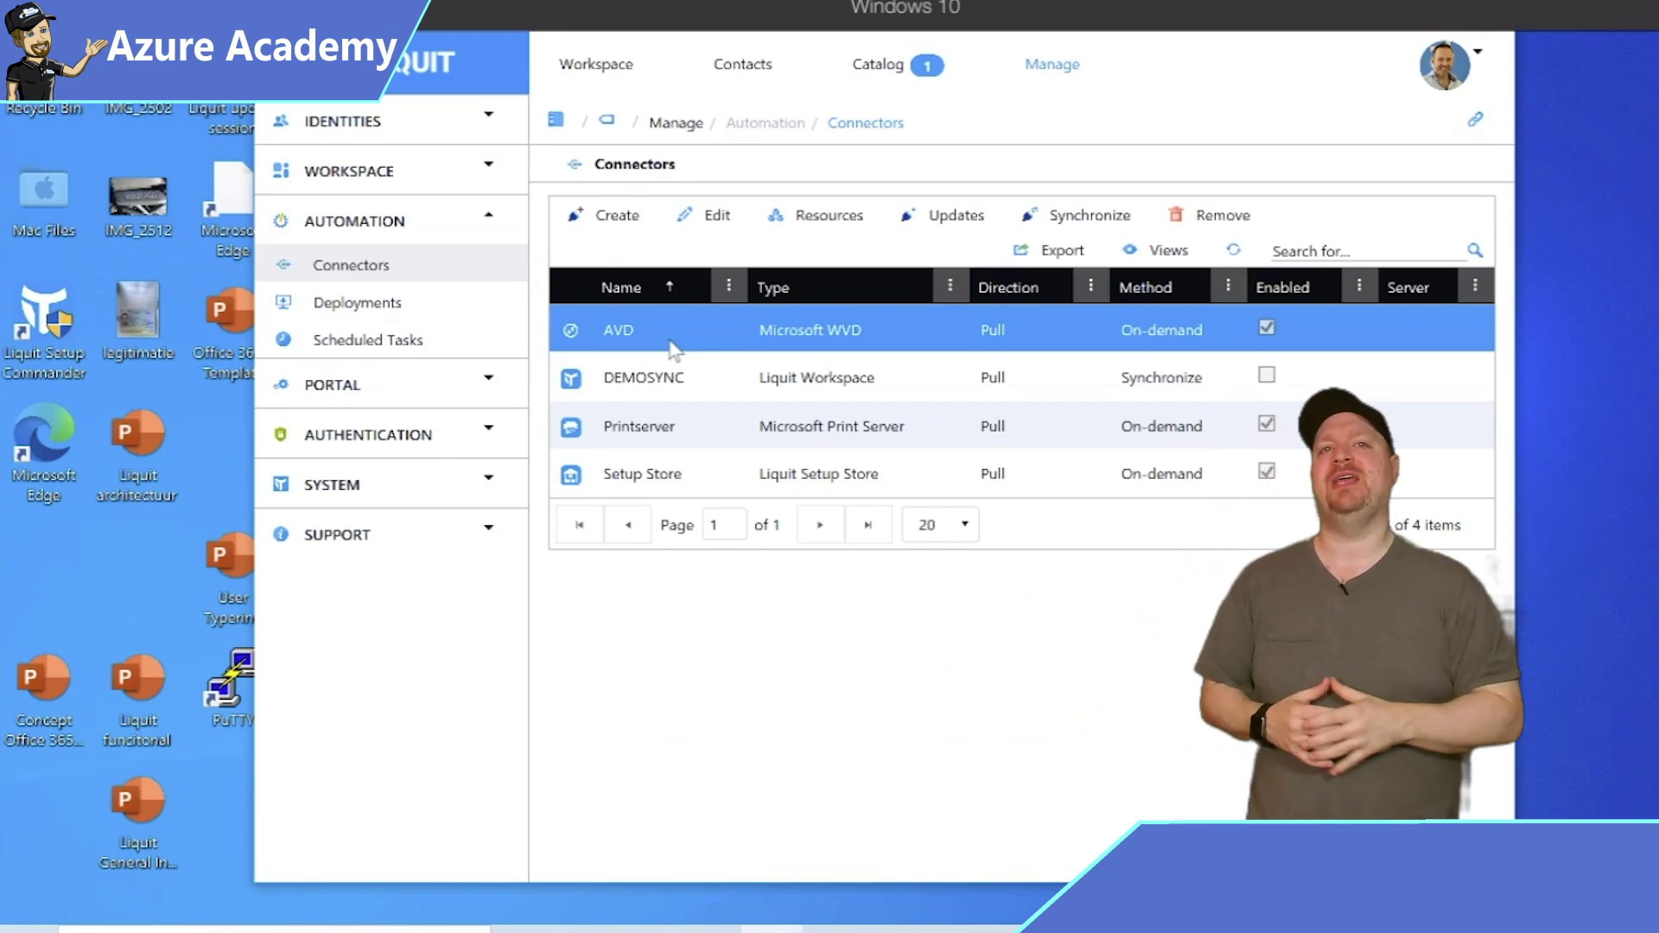
left_click(629, 220)
left_click(769, 436)
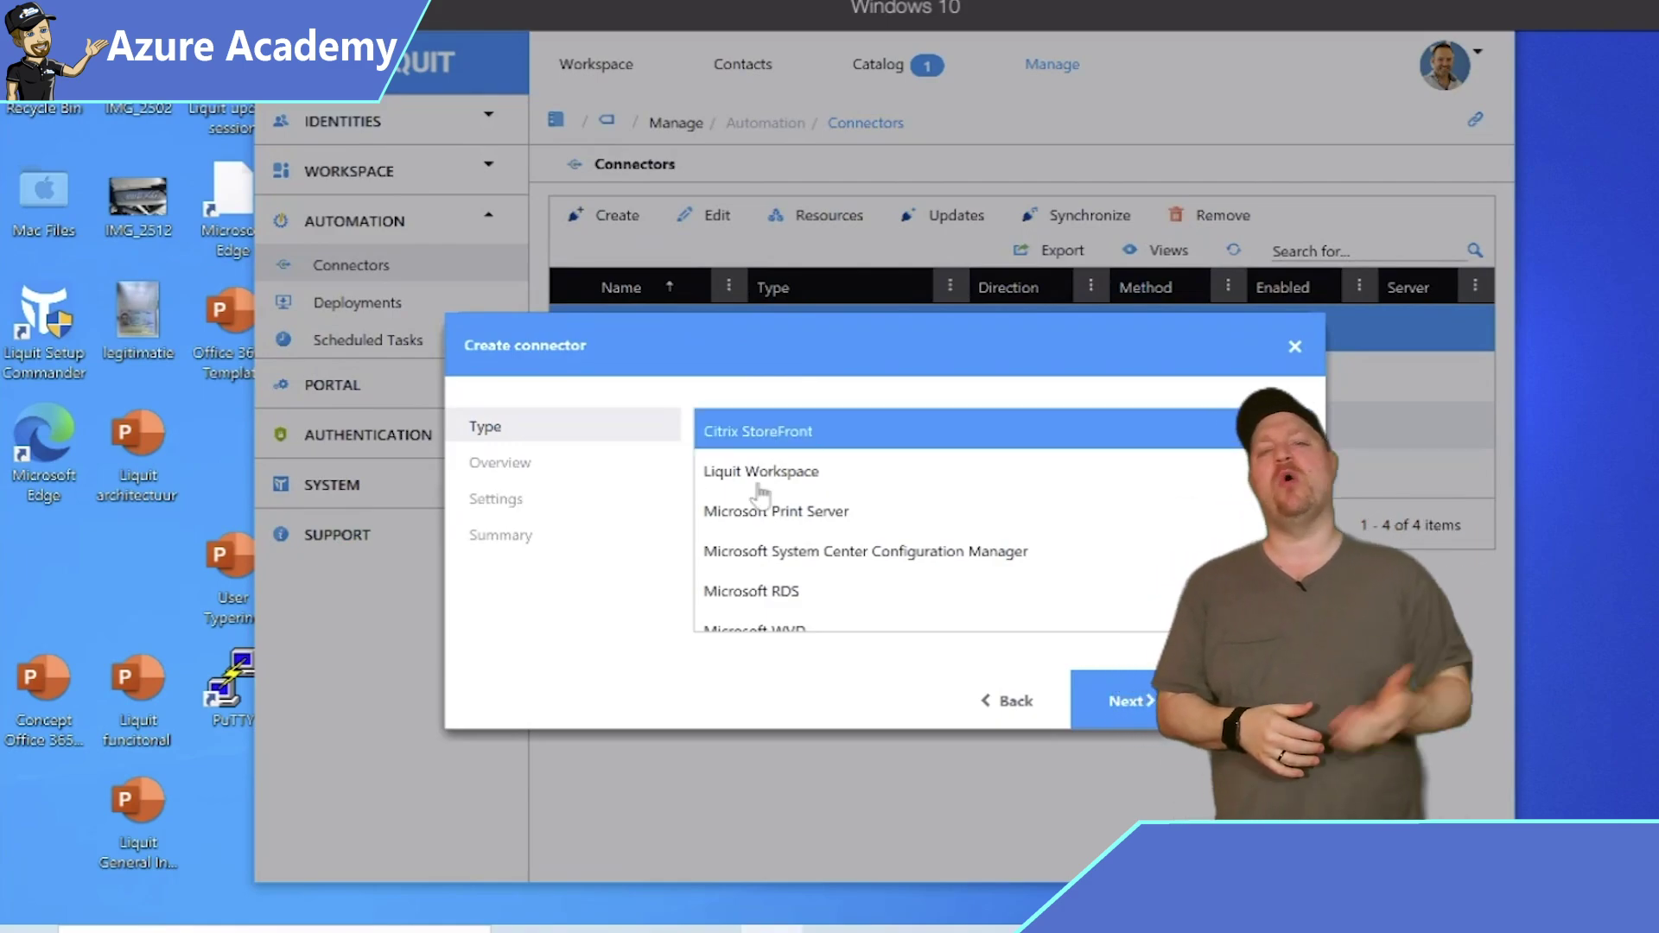
left_click(761, 597)
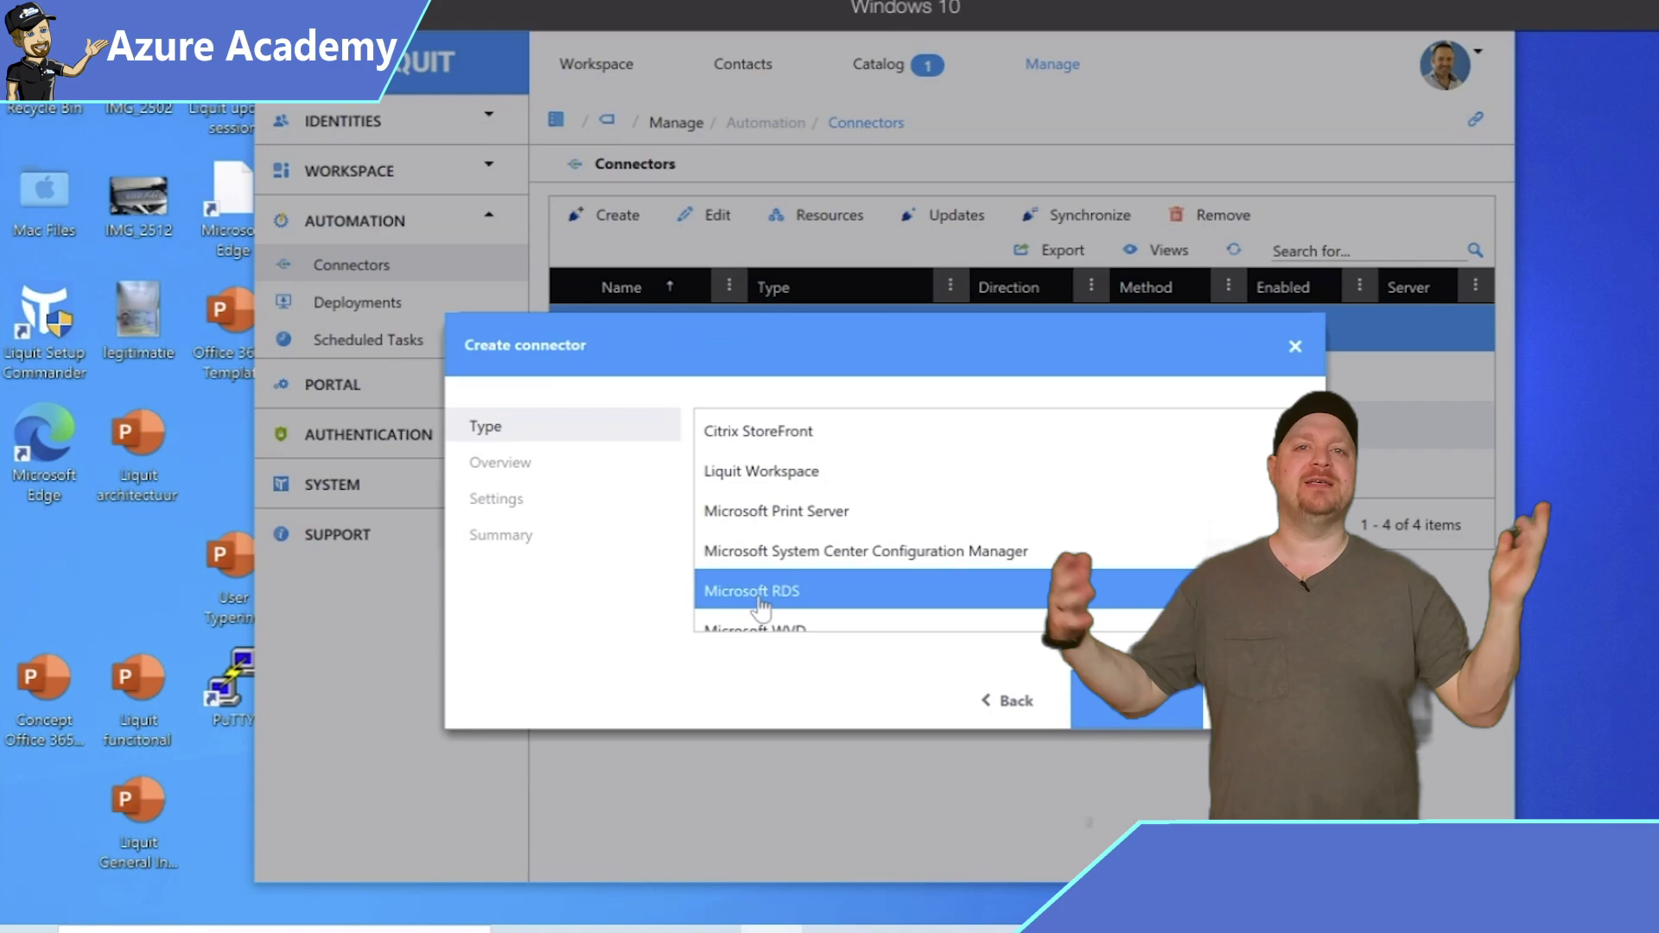
left_click(602, 65)
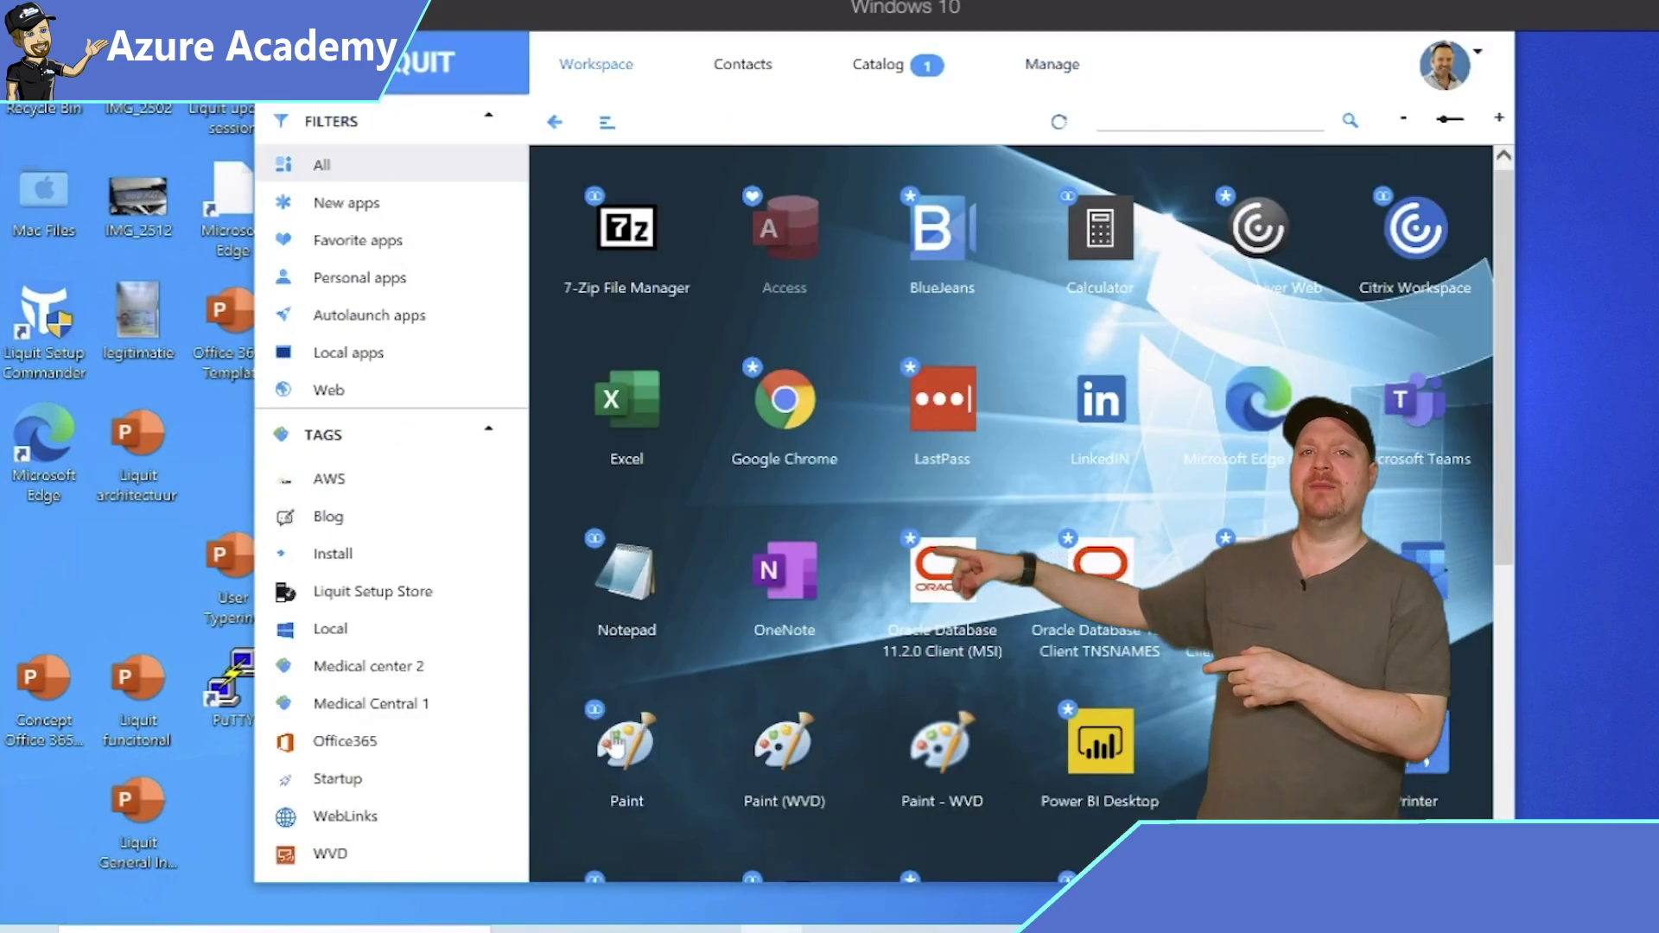
Open the Paint package's management page and show its release actions.
right_click(616, 745)
left_click(697, 640)
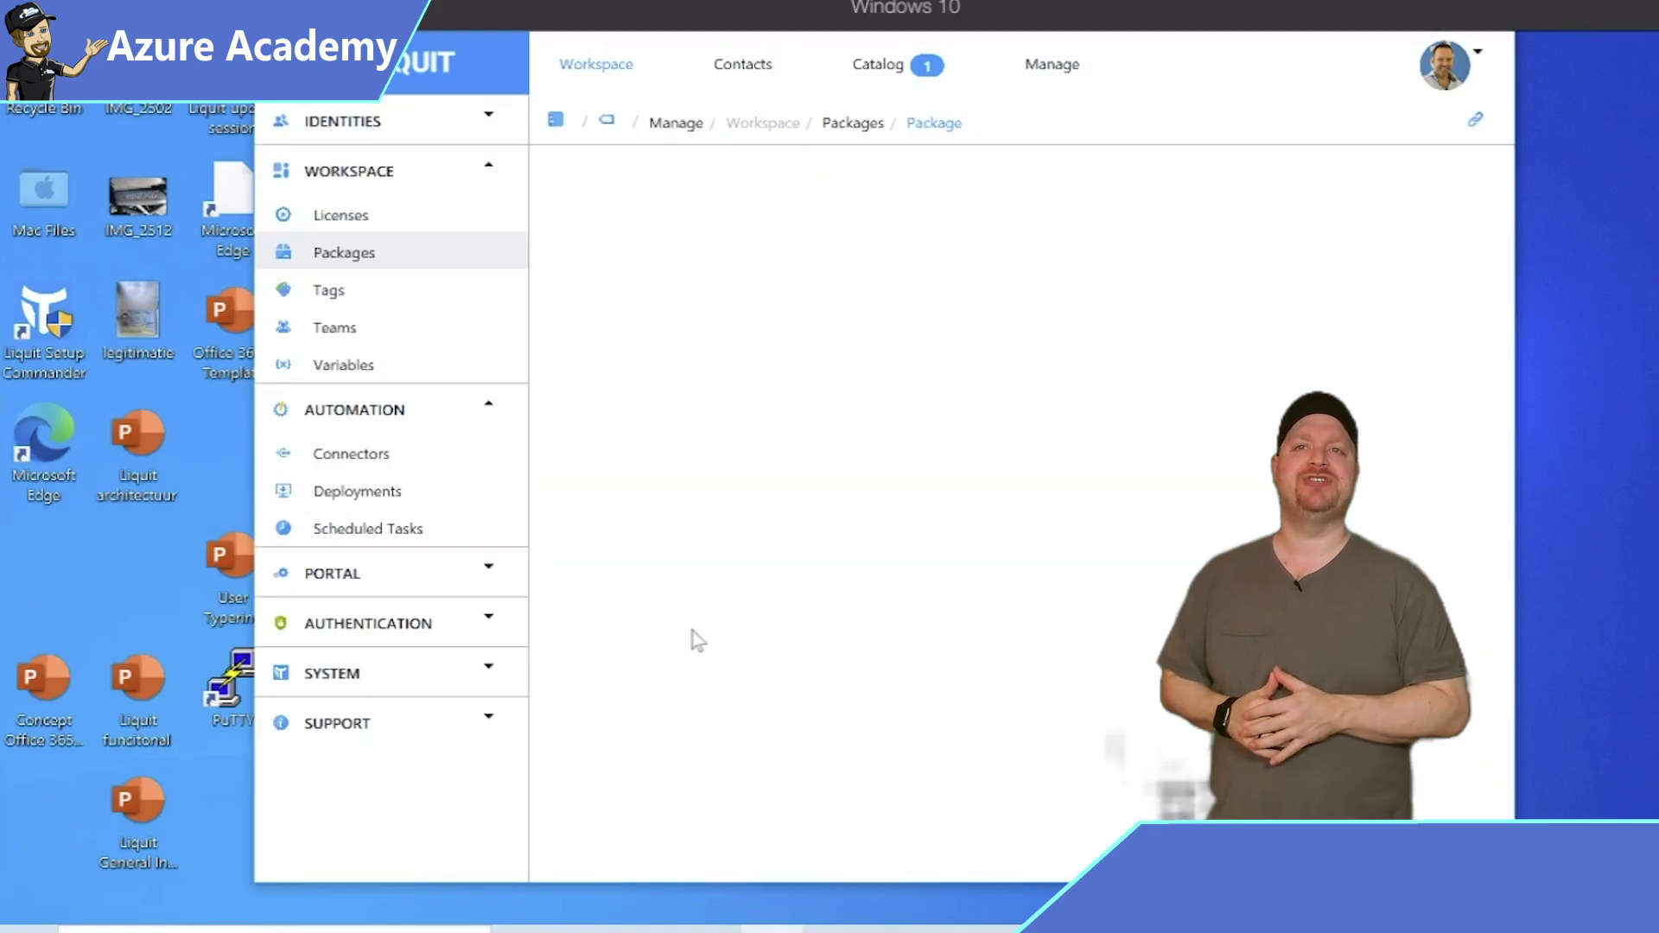
left_click(609, 779)
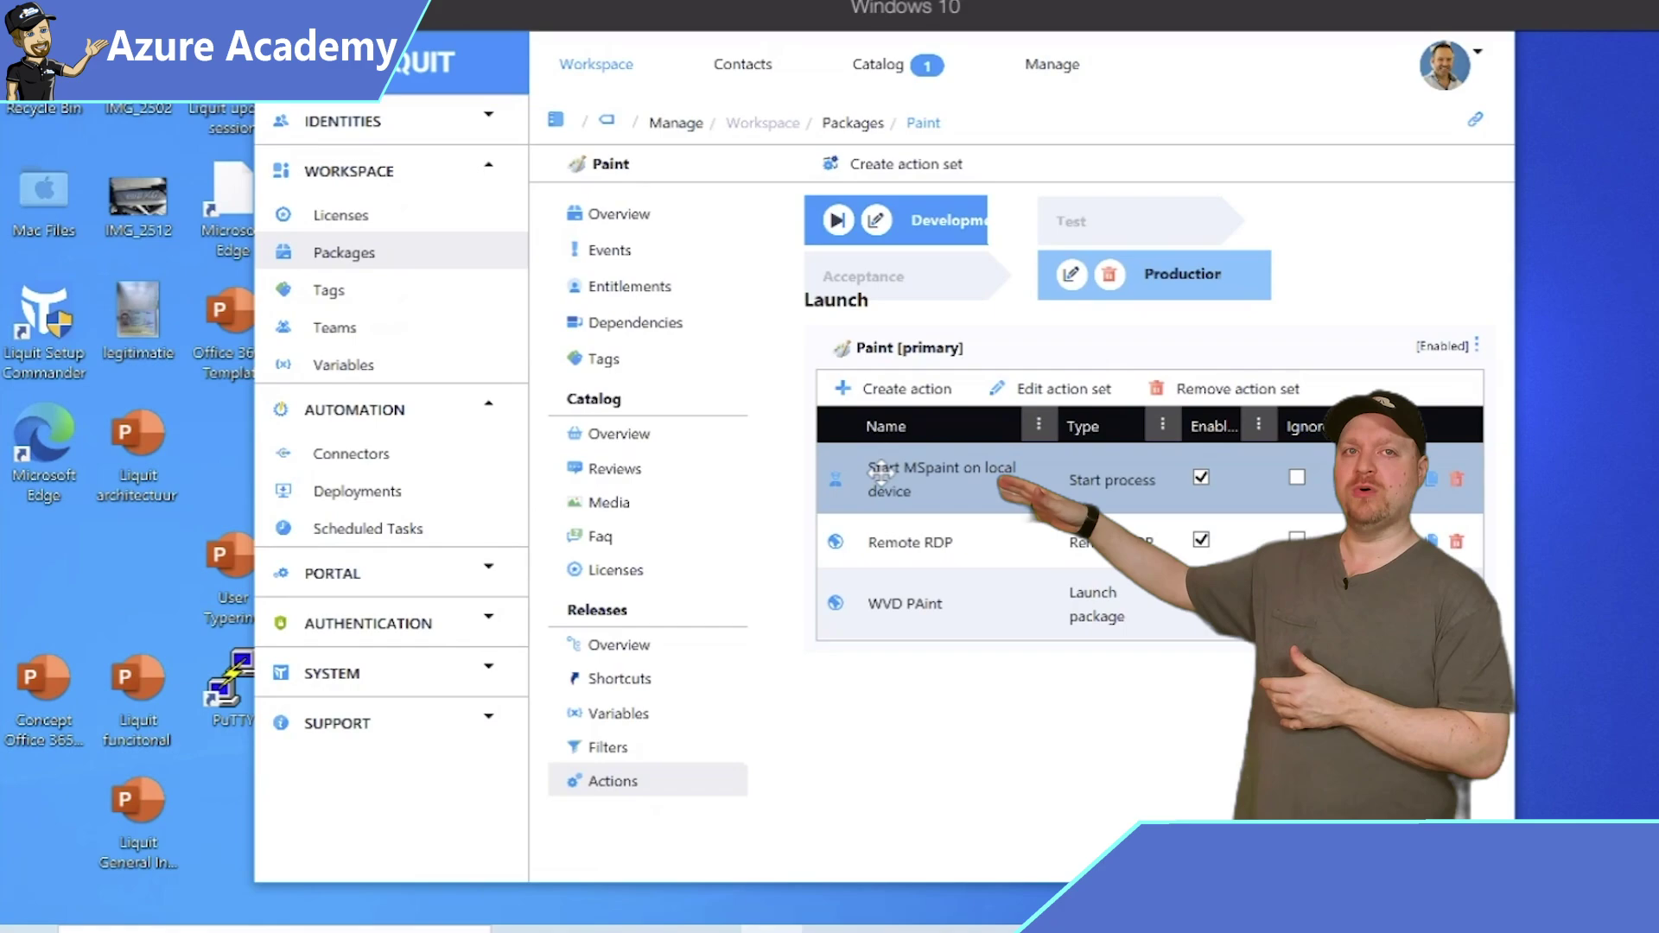
Review the 'Start MSpaint on local device' action's process path and filters, then cancel without saving.
double_click(880, 470)
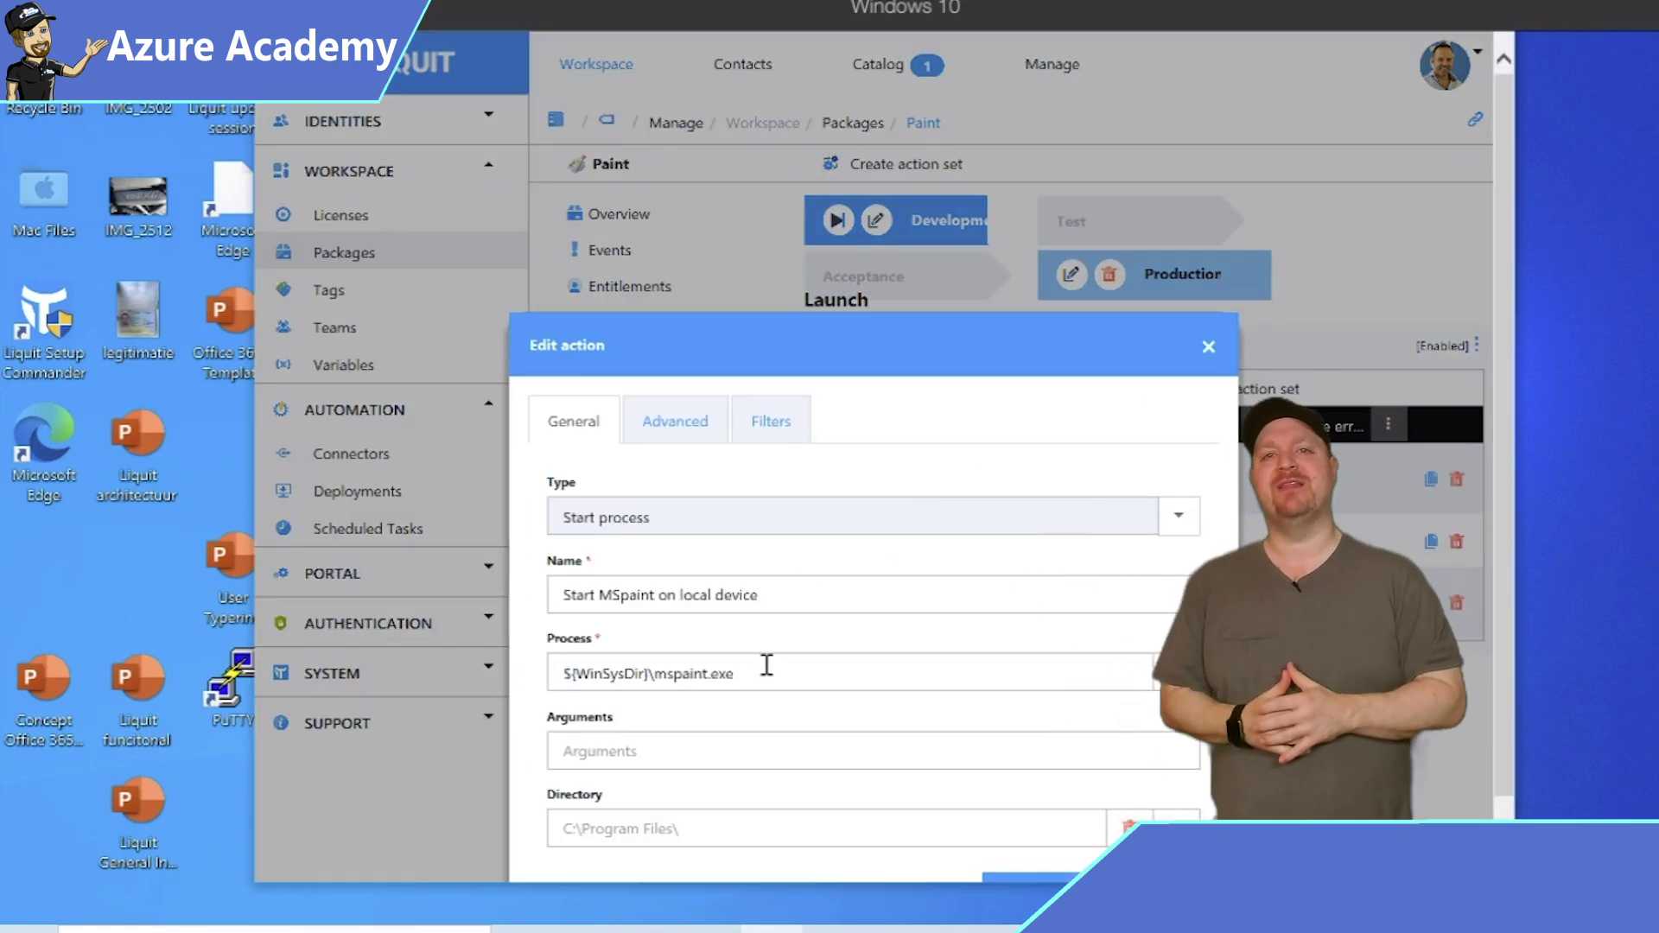
left_click(767, 665)
triple_click(726, 672)
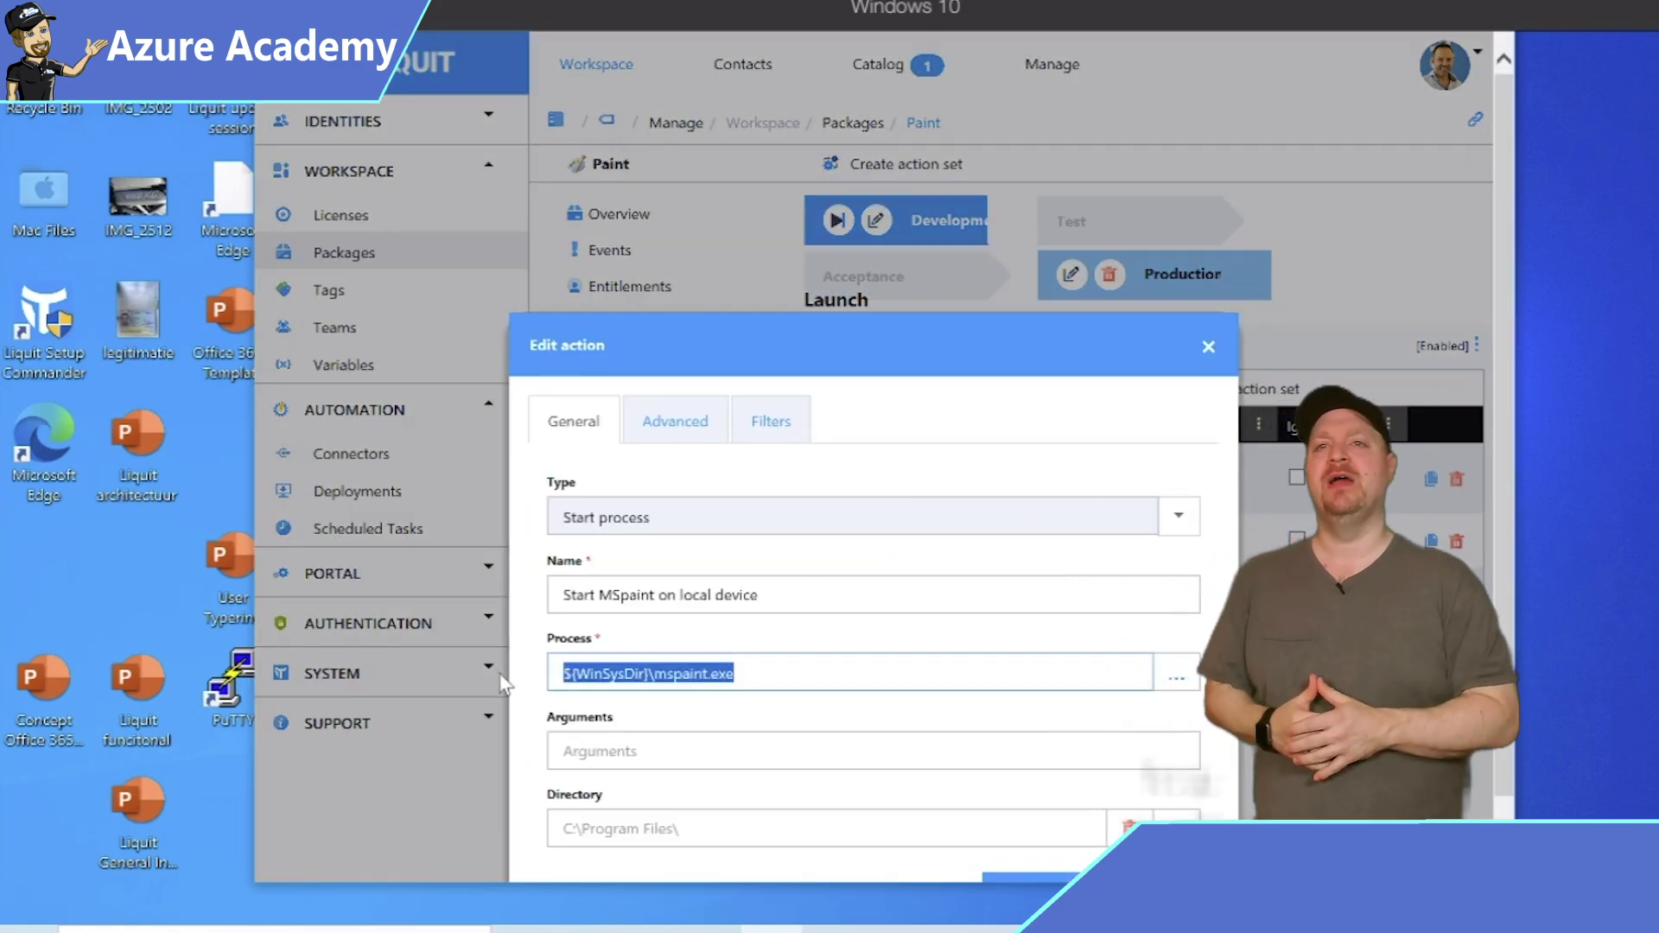
left_click(768, 423)
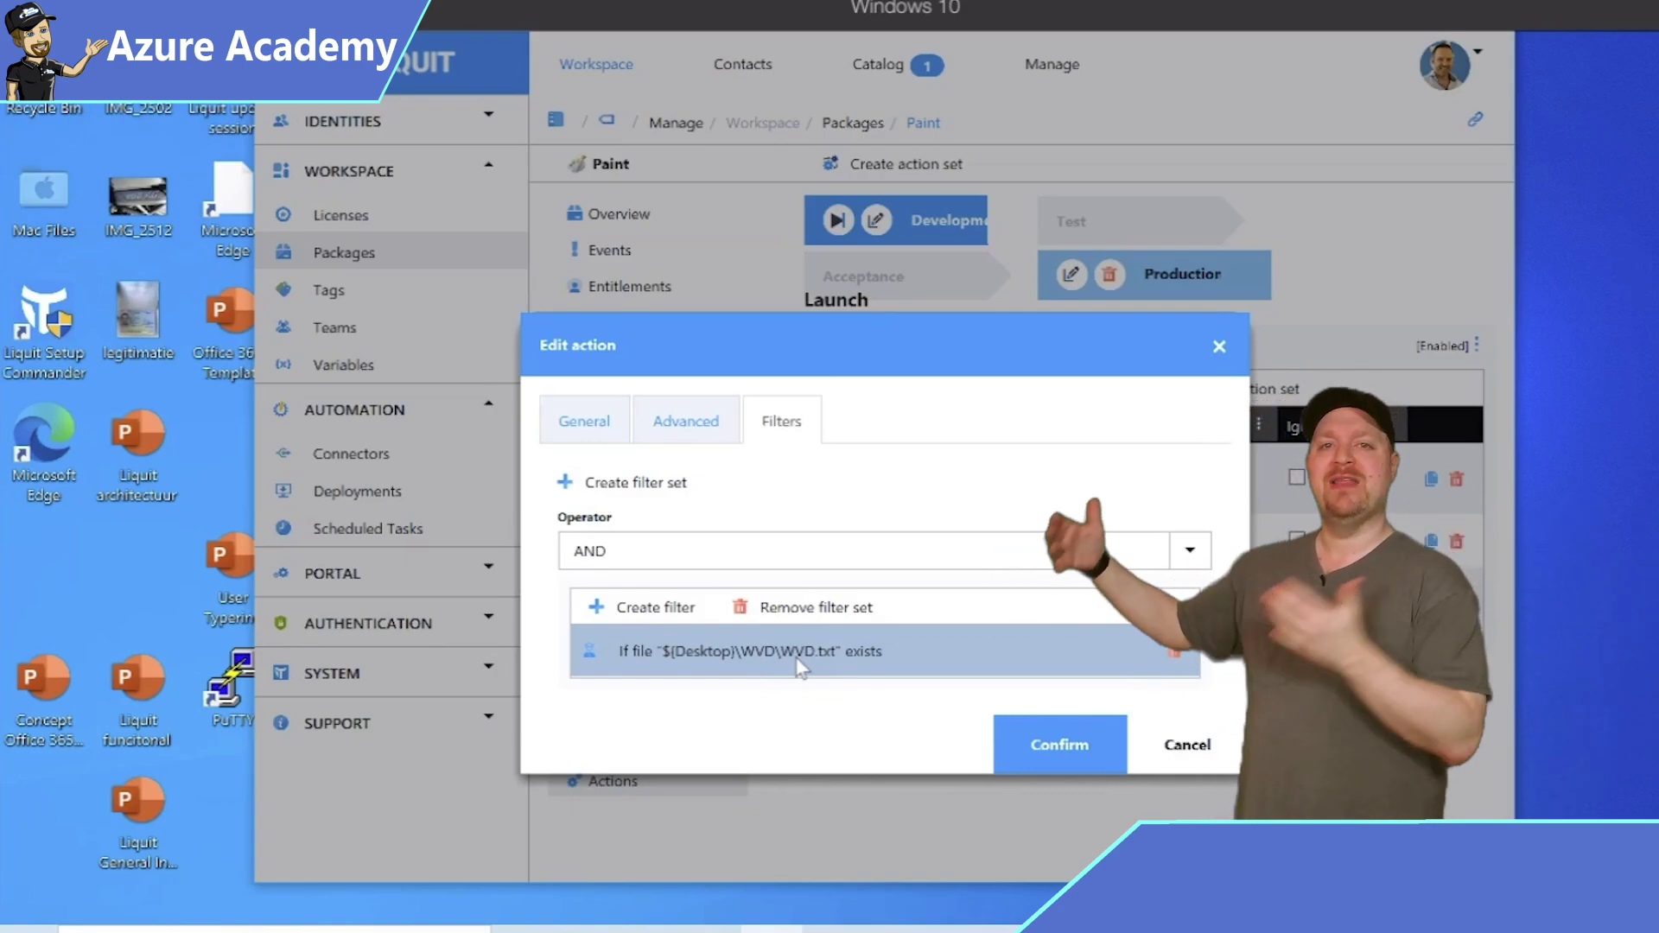
left_click(1208, 742)
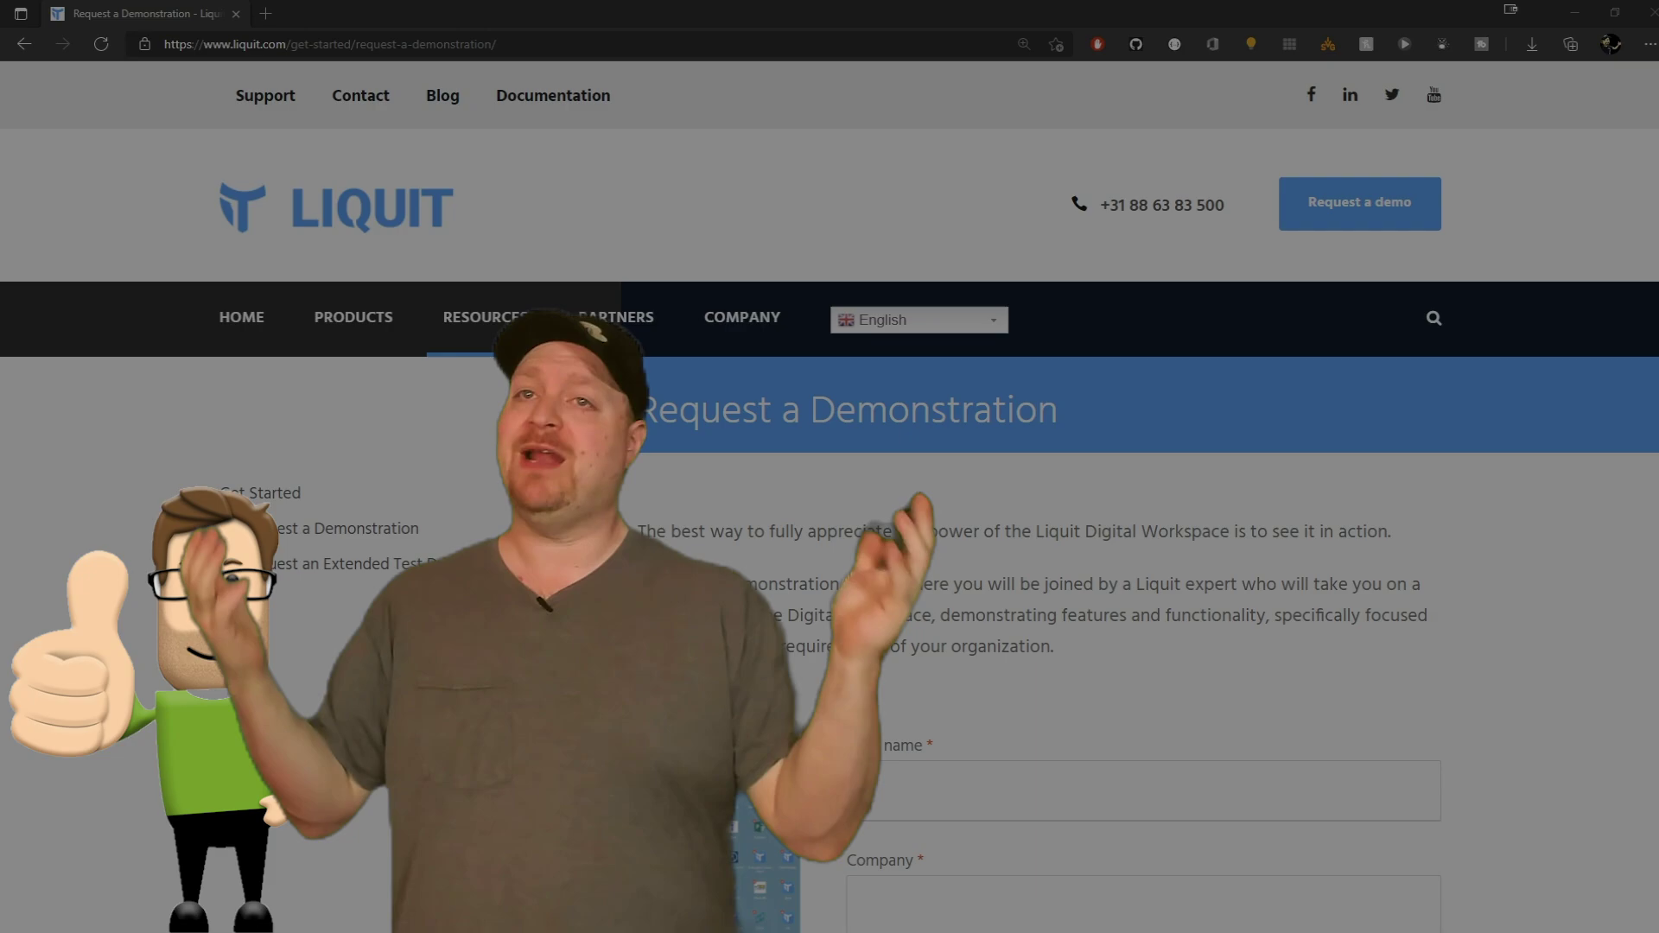
Scroll down the Request a Demonstration page until the name, company, email and phone fields and SEND button show.
scroll(830, 466, "down", 5)
scroll(829, 467, "down", 2)
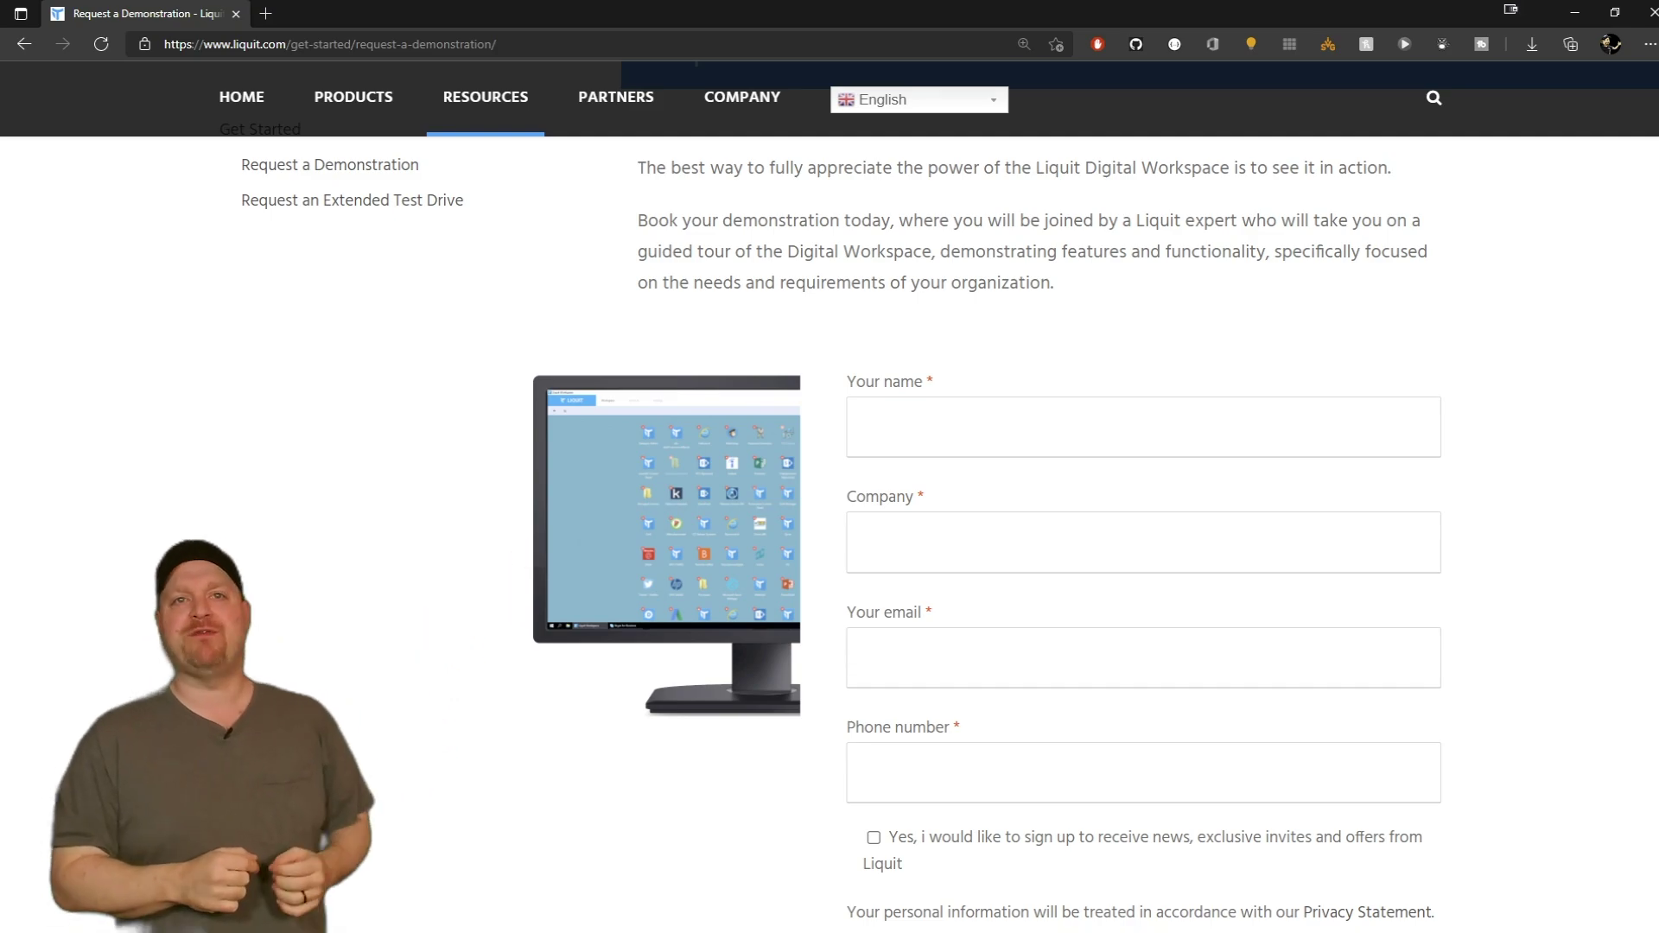
scroll(829, 498, "down", 3)
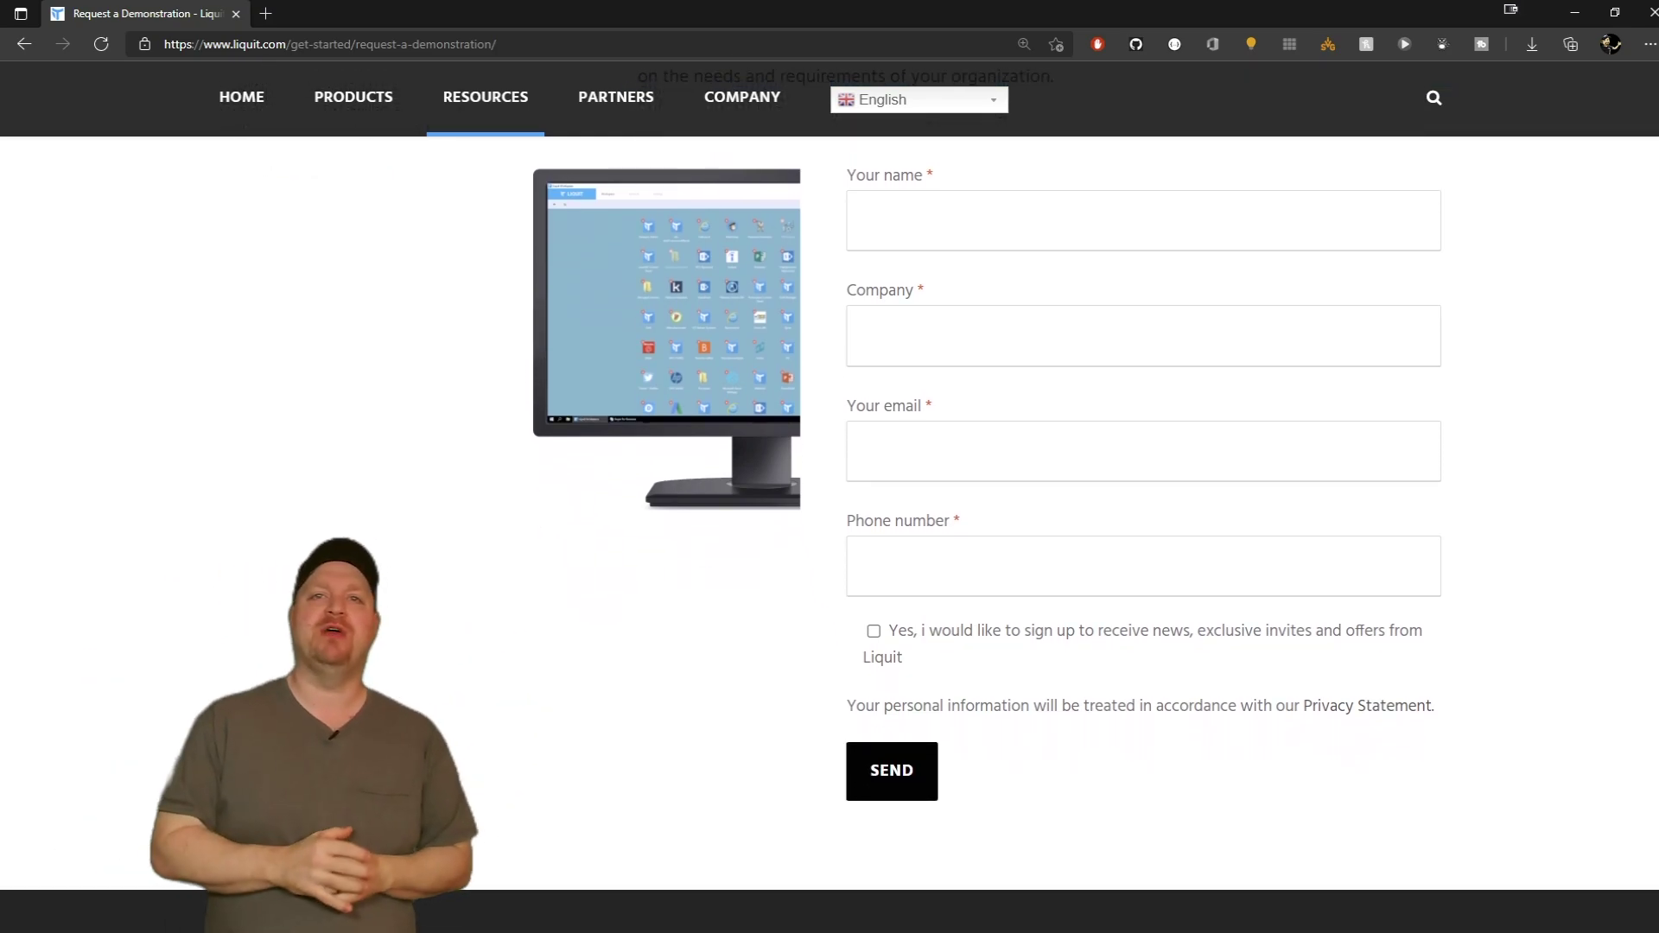